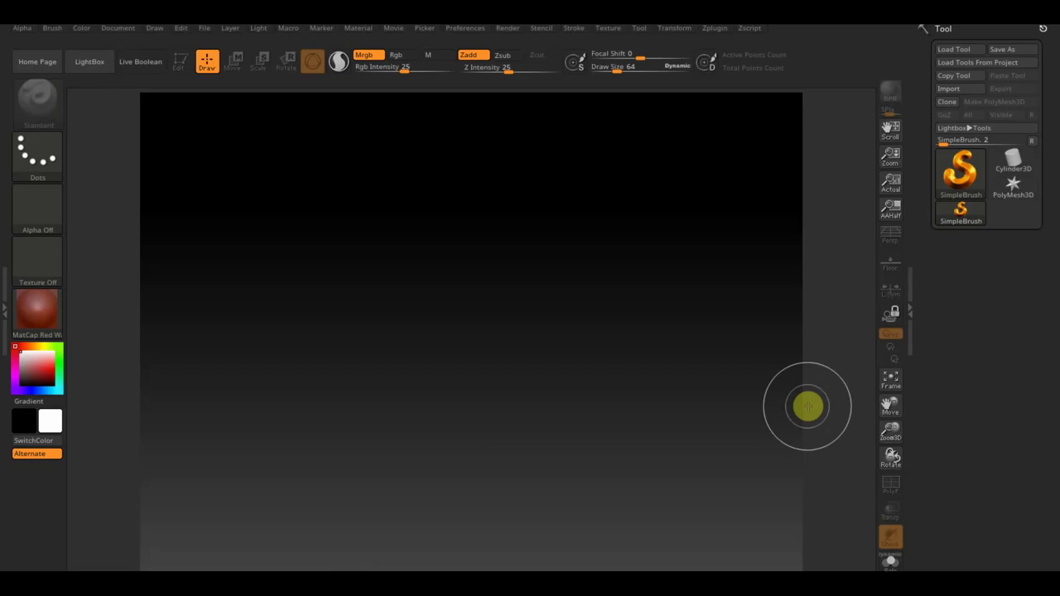
Draw a Sphere3D on the canvas and put it into Edit mode.
click(960, 170)
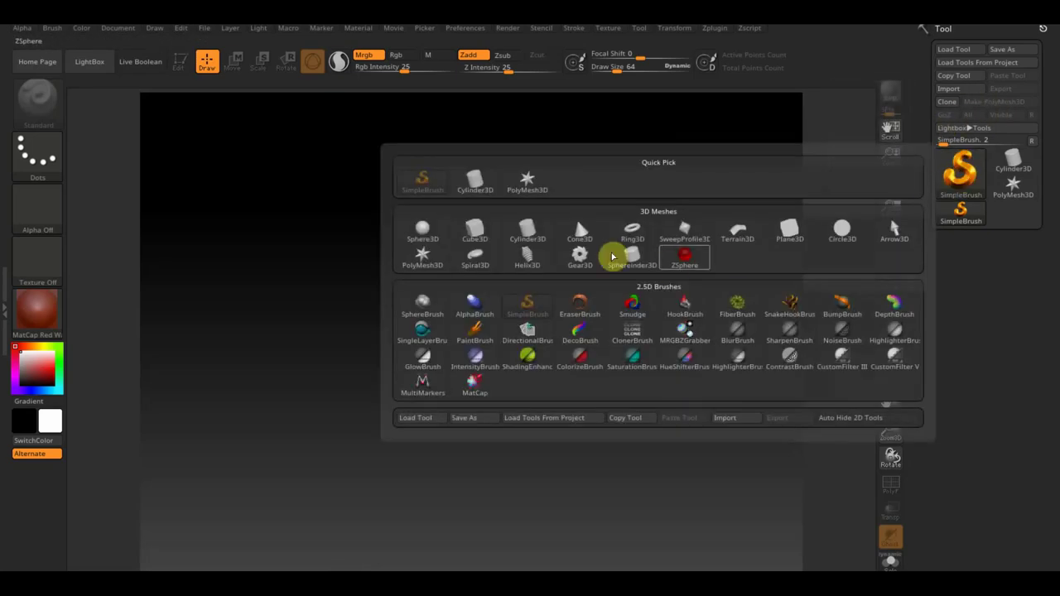
click(422, 229)
drag(480, 287, 473, 480)
click(179, 66)
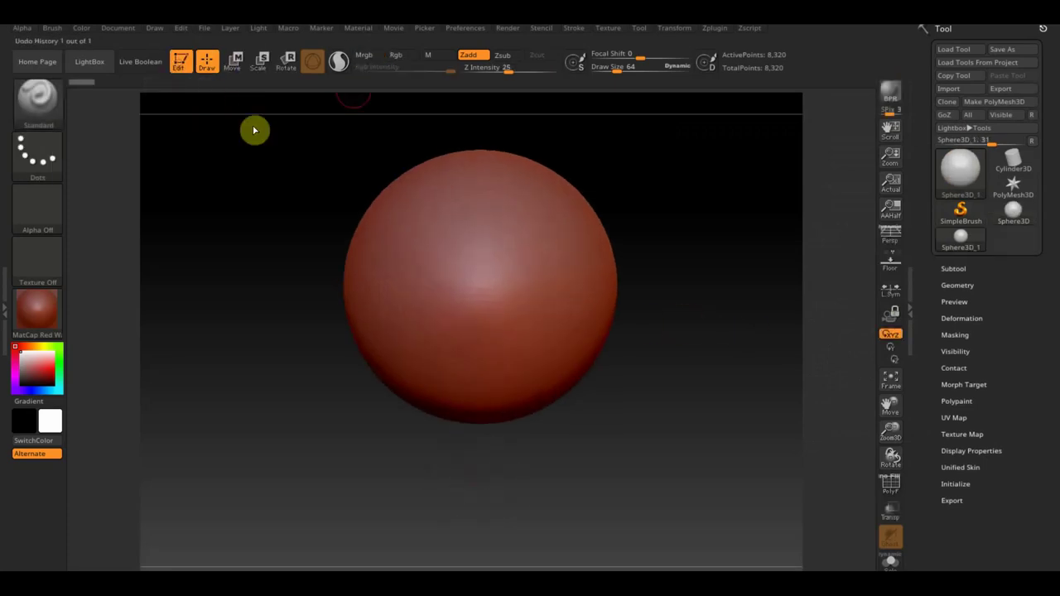
Lower the sphere in the view and convert it to PolyMesh3D (PM3D_Sphere3D_1, 8,066 points).
key(shift)
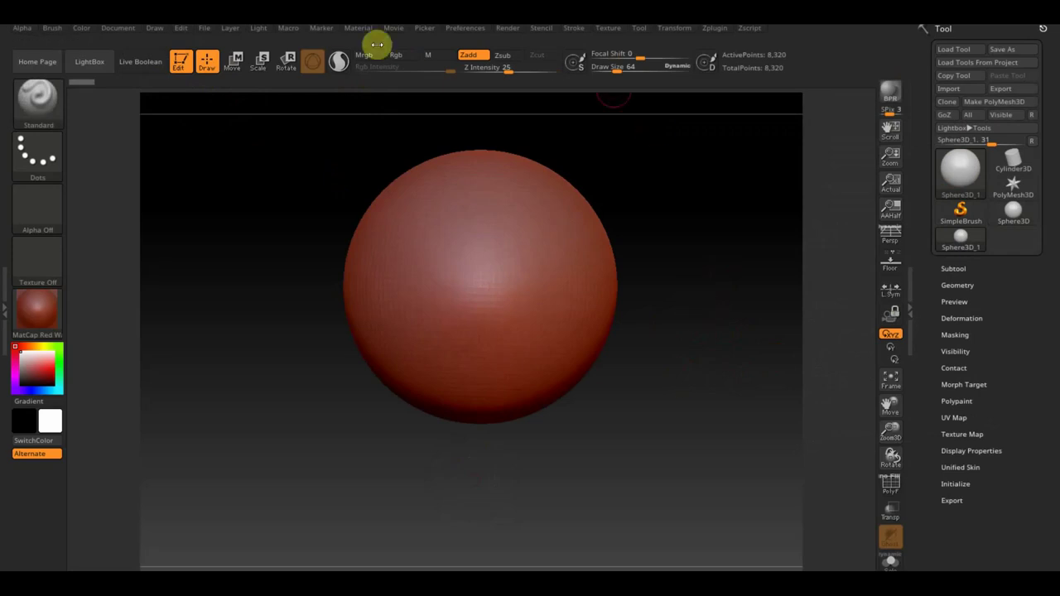
scroll(628, 291, up, 2)
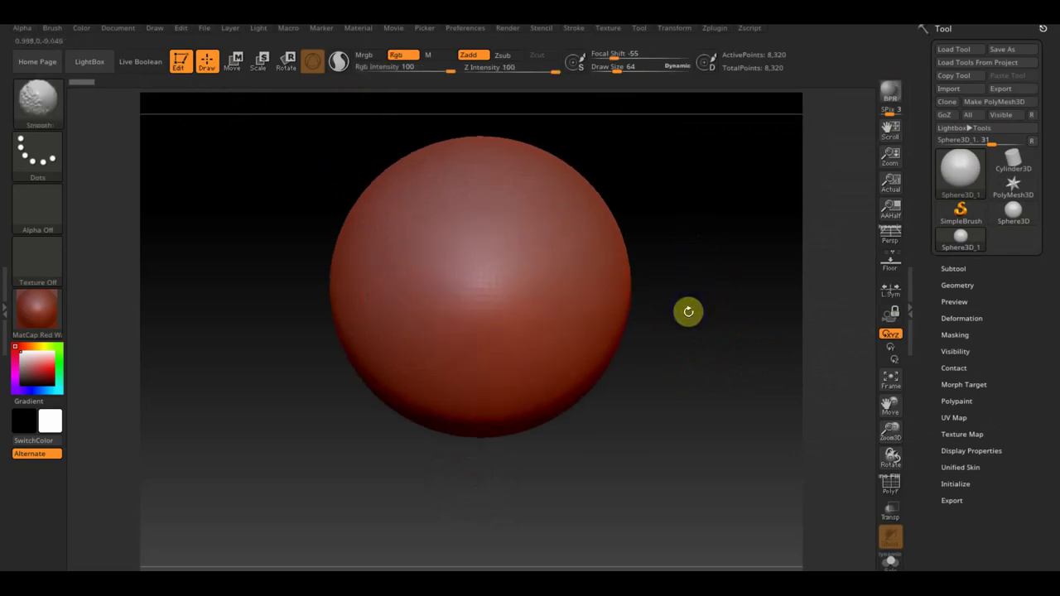
alt+drag(672, 274, 673, 324)
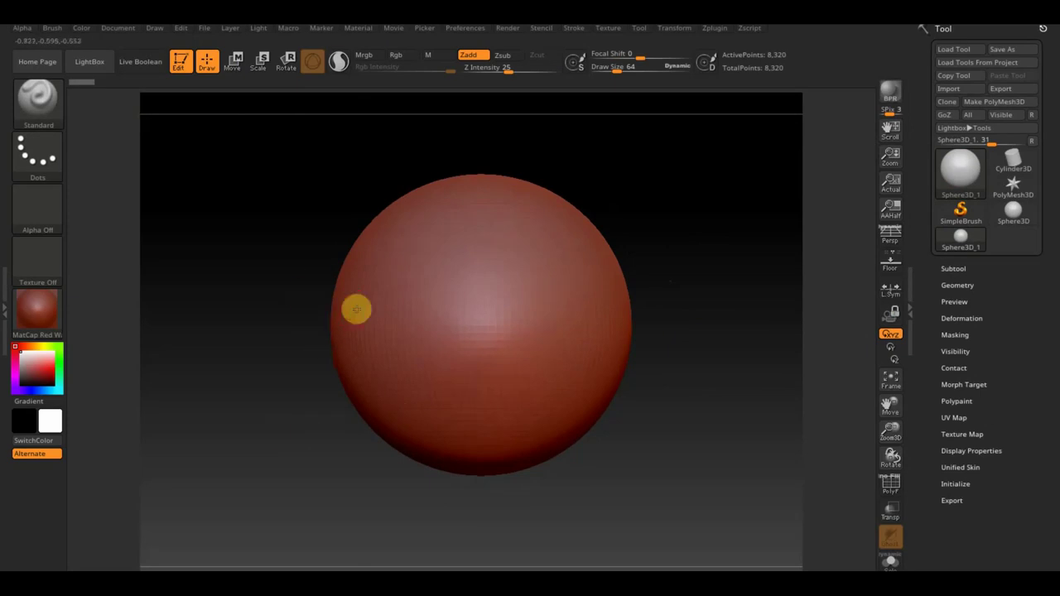
click(993, 103)
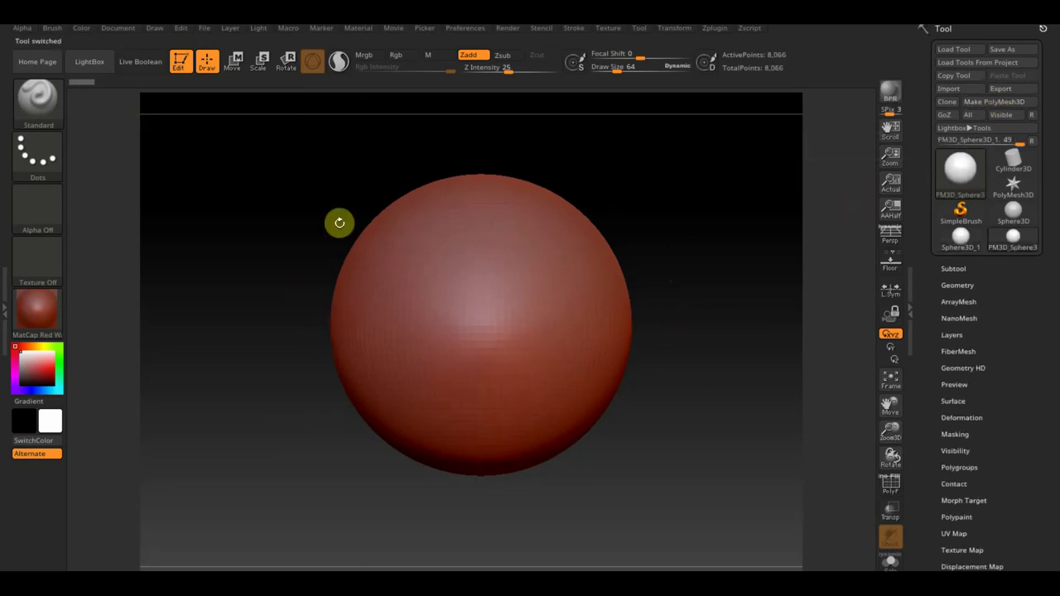
scroll(541, 376, down, 2)
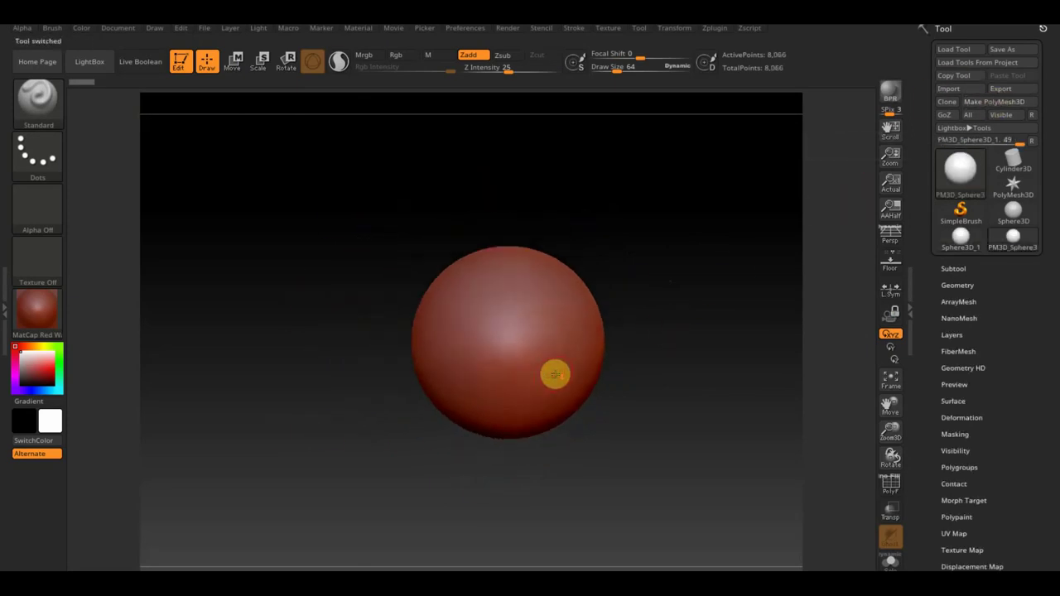
scroll(570, 371, up, 2)
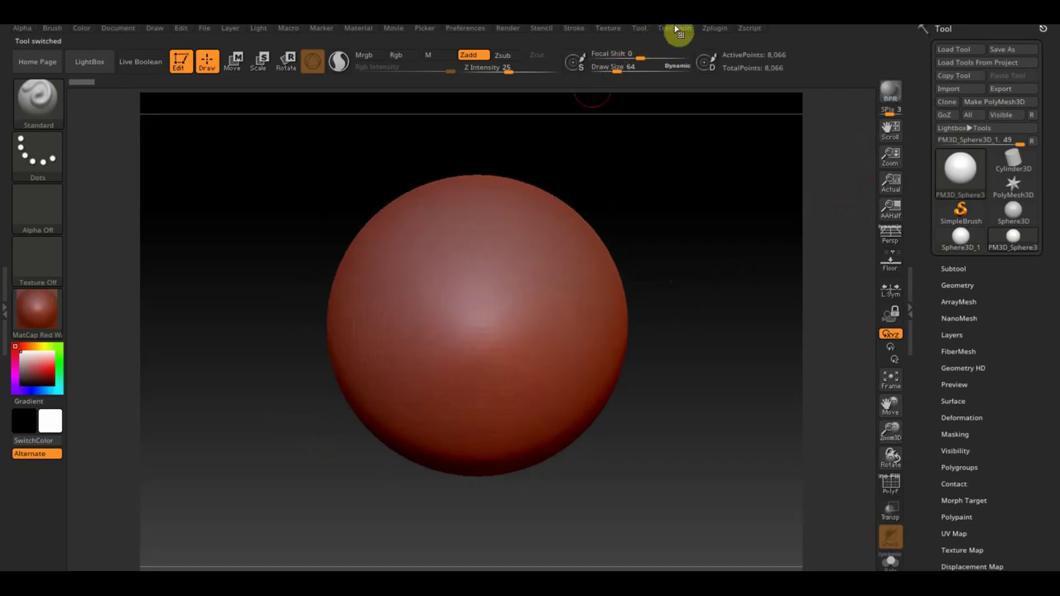
Import the blue eye image from the Desktop and make it the active 736×736 texture.
click(609, 29)
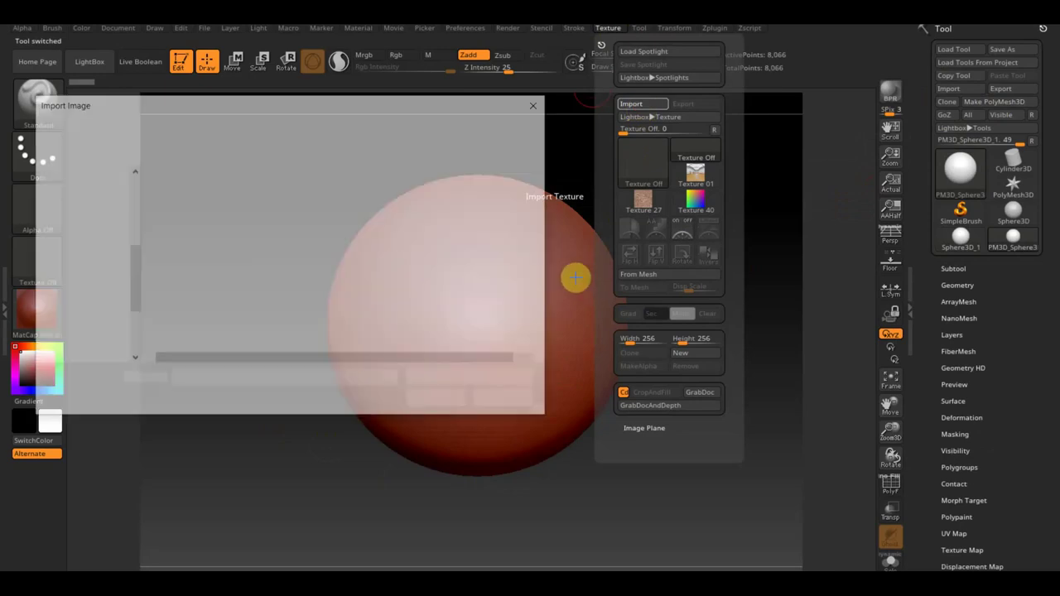
click(99, 297)
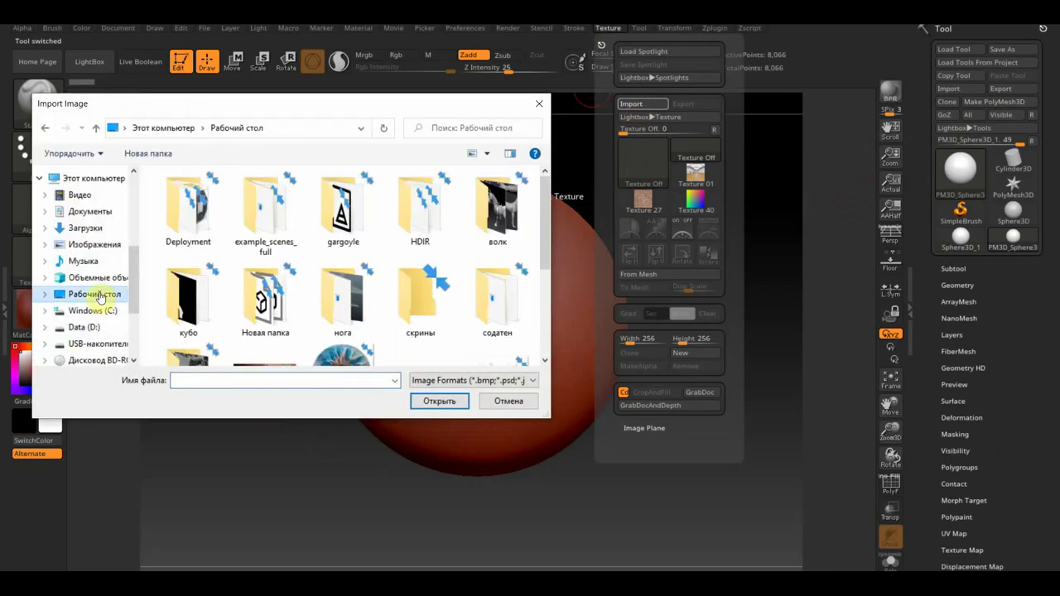
scroll(343, 298, down, 2)
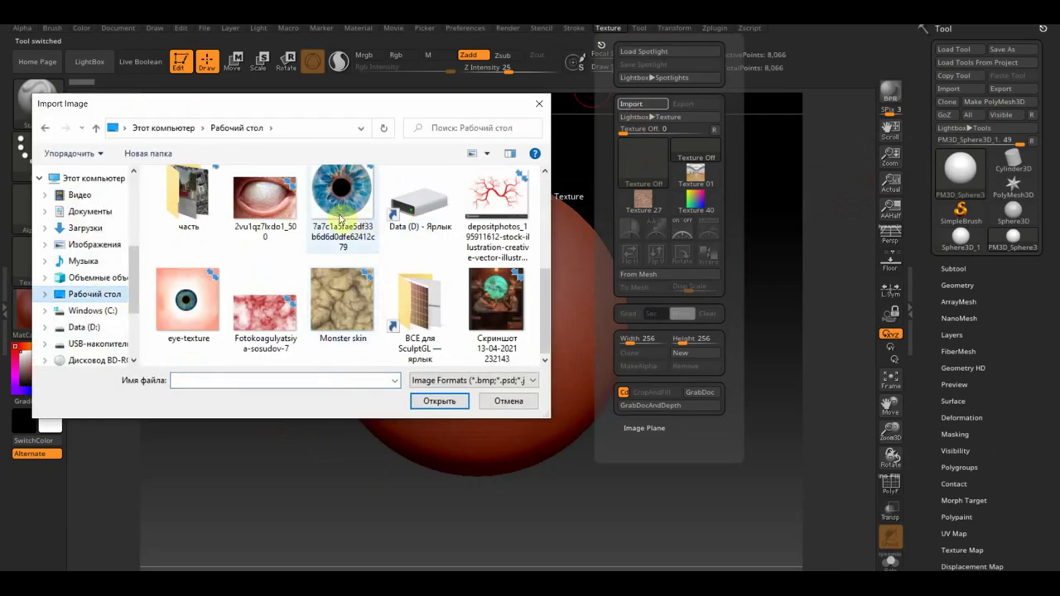
click(349, 222)
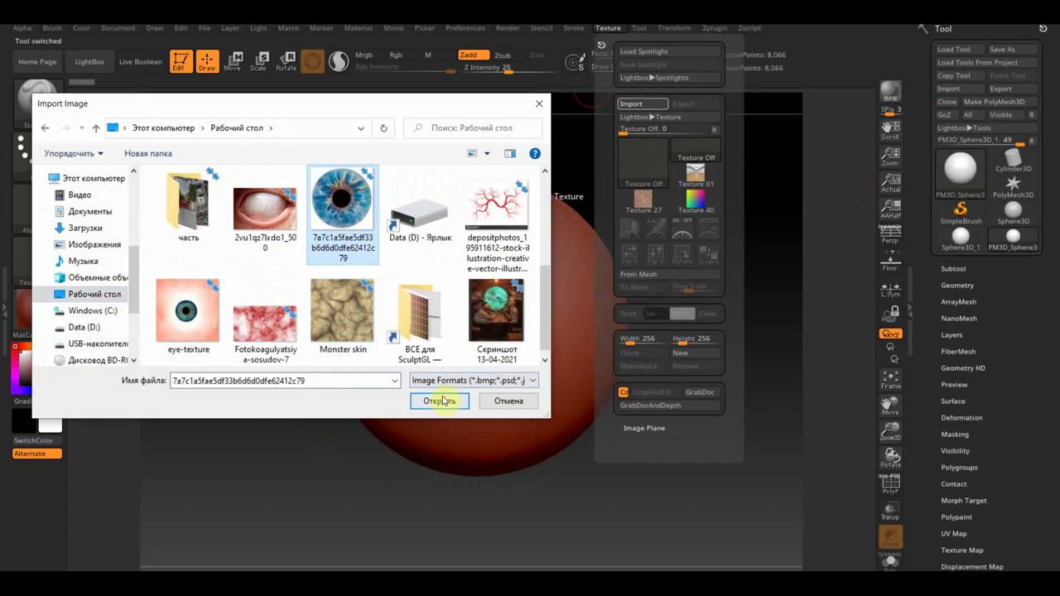
click(439, 401)
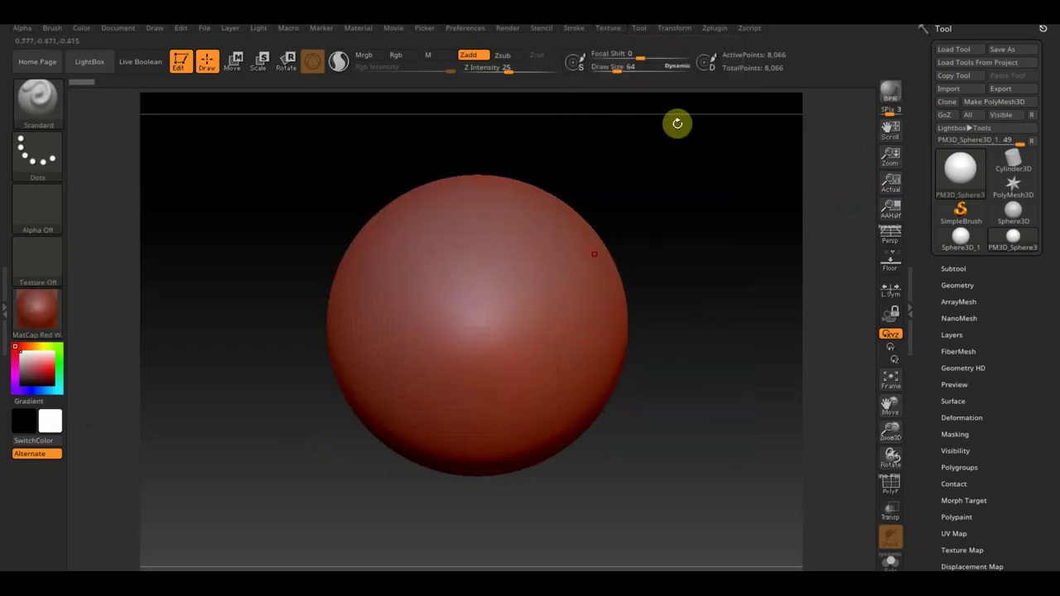
click(610, 35)
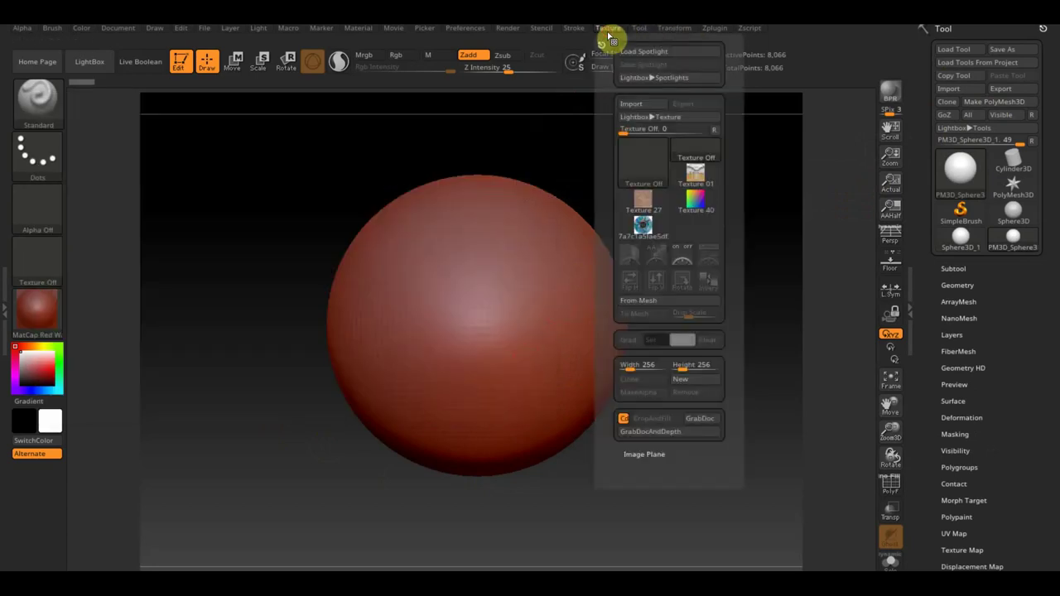
click(644, 231)
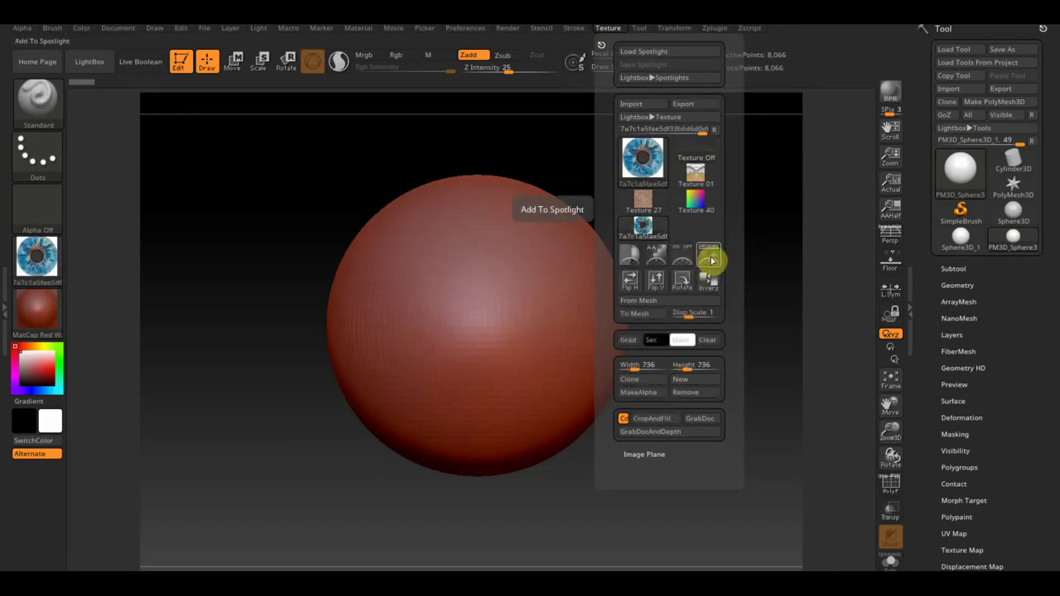
Fit the eye texture as a hue-shifted, opaque Spotlight overlay on the sphere's front, then hide it.
click(709, 260)
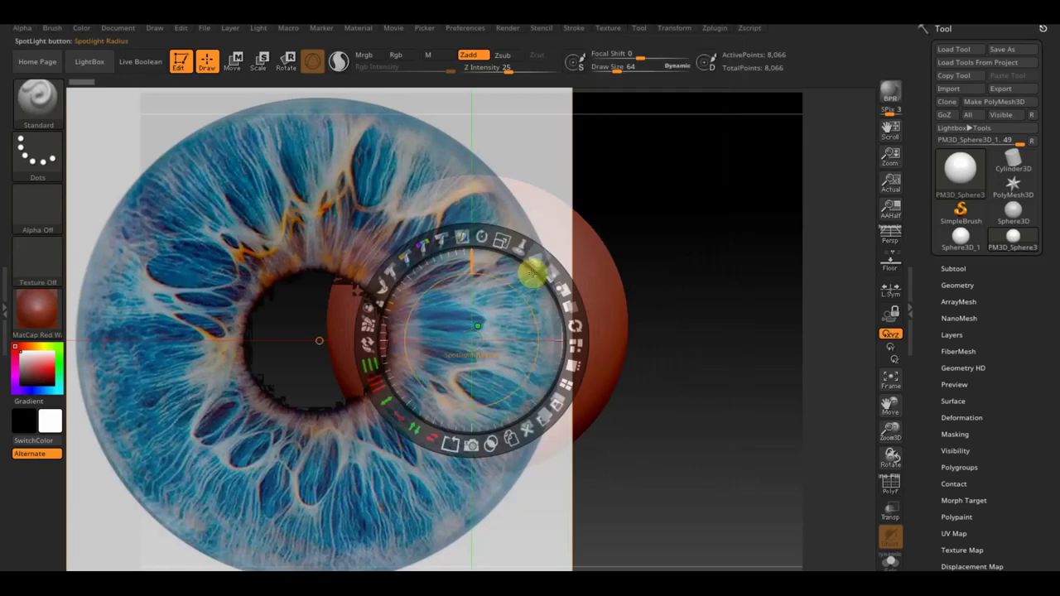
mouse_move(501, 241)
mouse_down()
mouse_move(378, 230)
mouse_move(390, 237)
mouse_up()
mouse_move(434, 272)
mouse_down()
mouse_move(542, 293)
mouse_move(587, 274)
mouse_up()
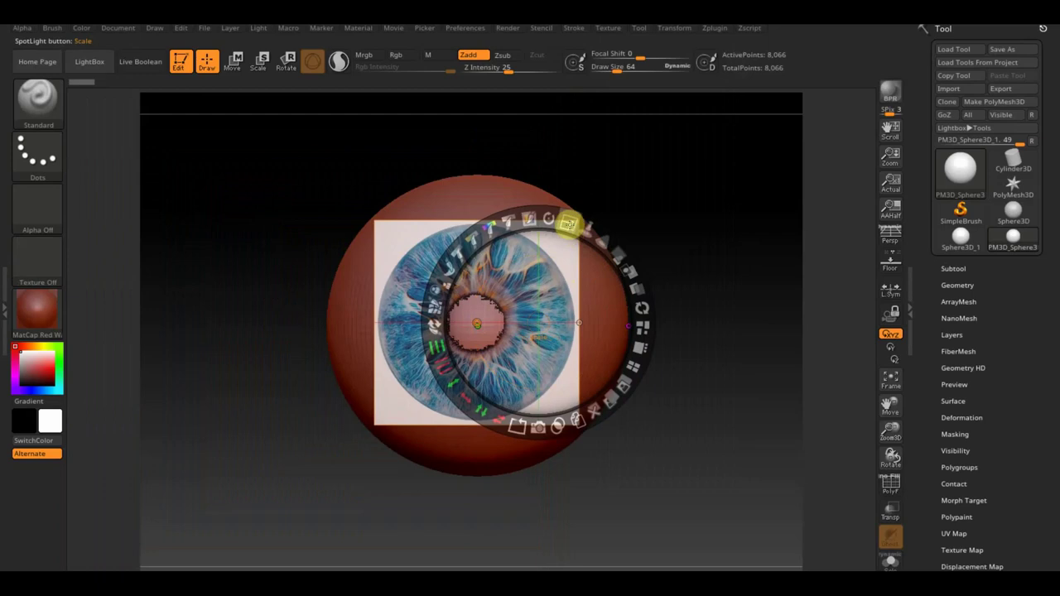
mouse_move(568, 224)
mouse_down()
mouse_move(539, 220)
mouse_move(597, 251)
mouse_move(571, 221)
mouse_move(558, 236)
mouse_up()
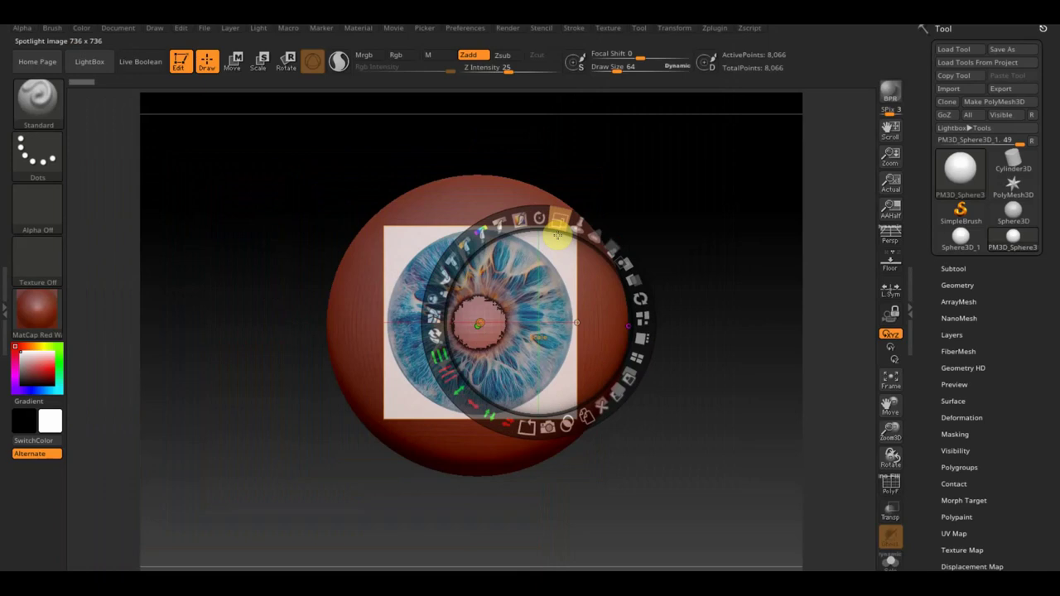
drag(558, 236, 575, 262)
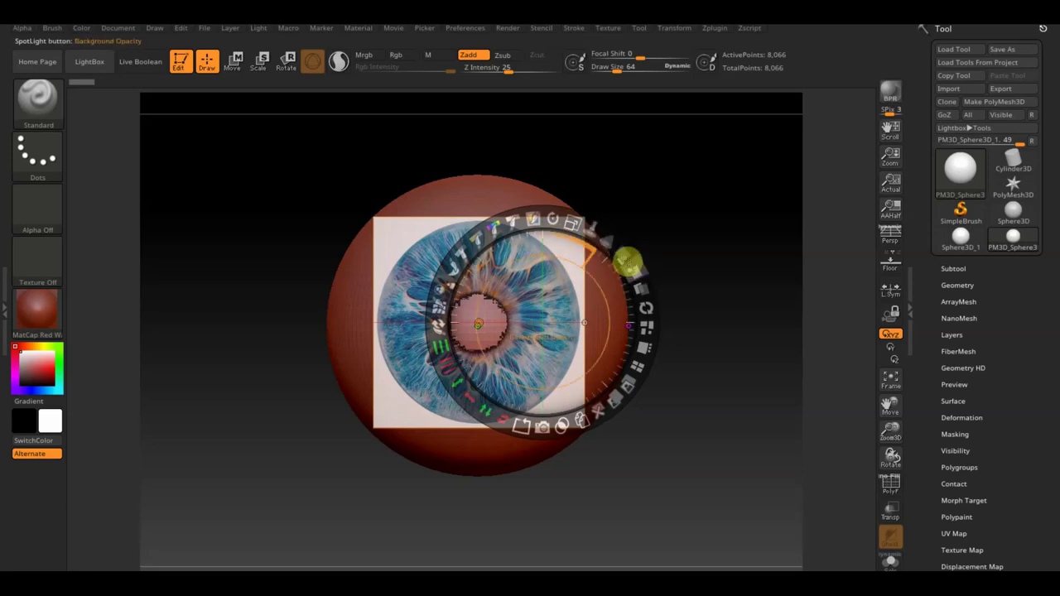
mouse_move(625, 255)
mouse_down()
mouse_move(636, 365)
mouse_move(646, 274)
mouse_up()
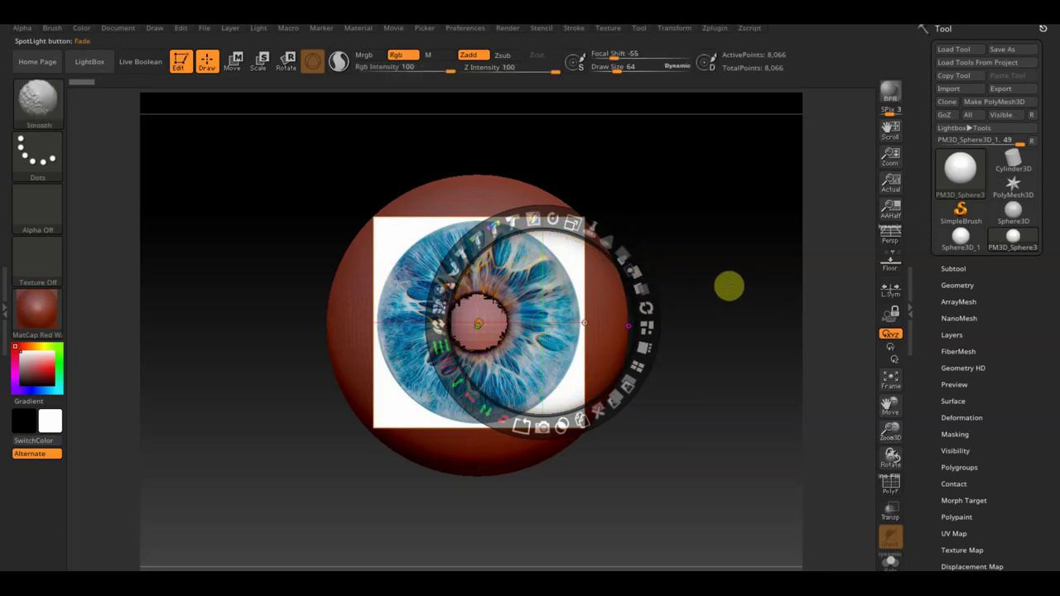
key(shift+z)
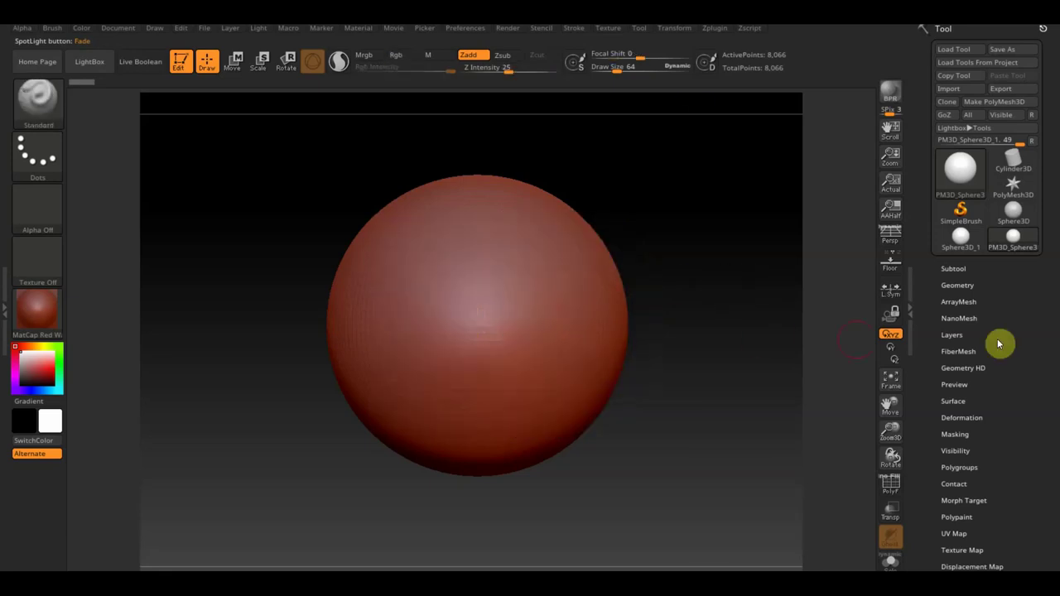
Show the PolyF wireframe and DynaMesh the sphere at resolution 128.
click(889, 485)
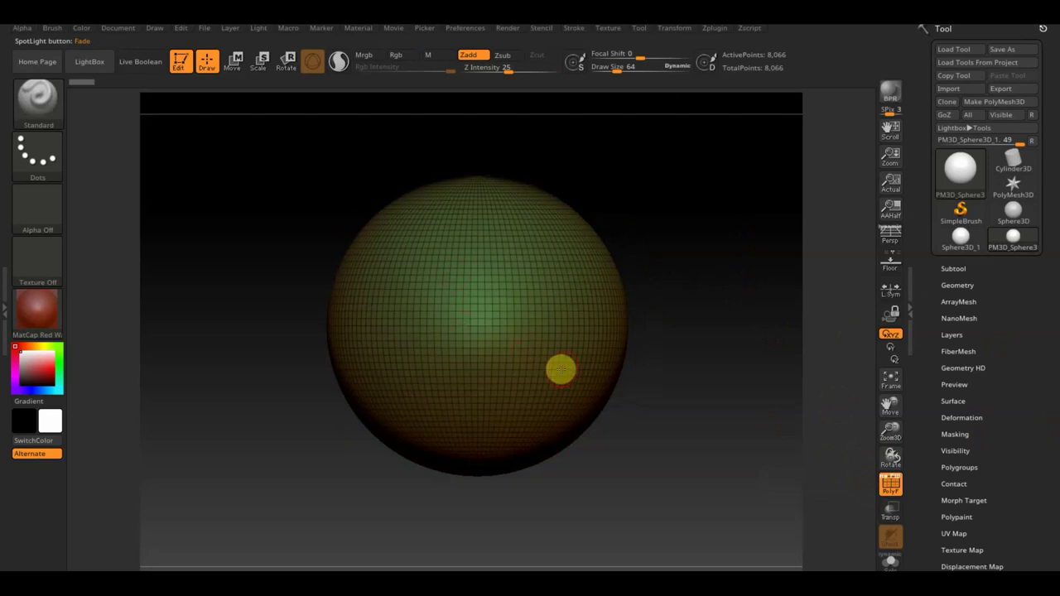
click(958, 284)
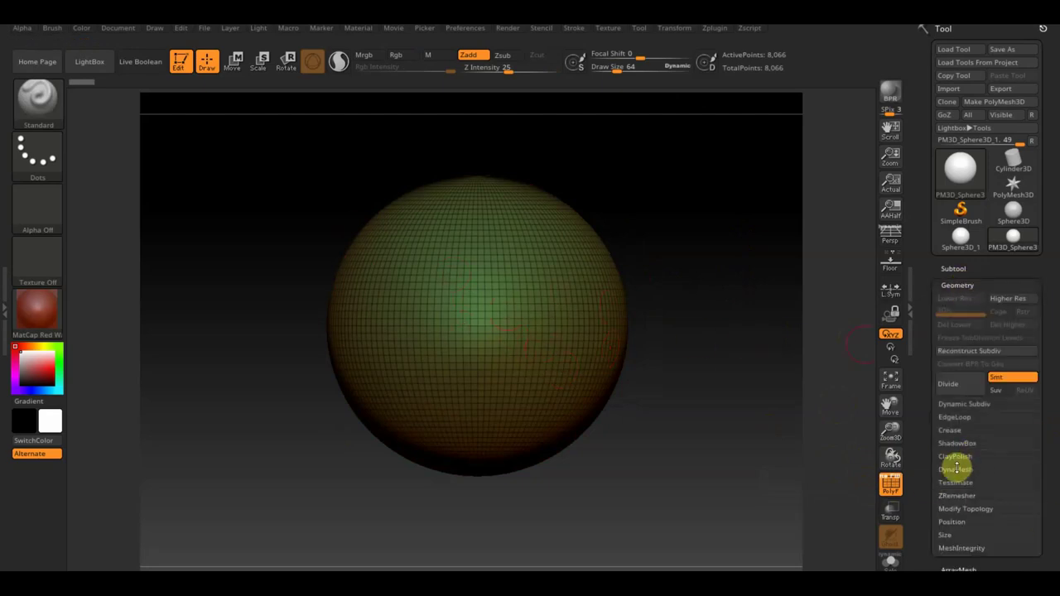
click(956, 469)
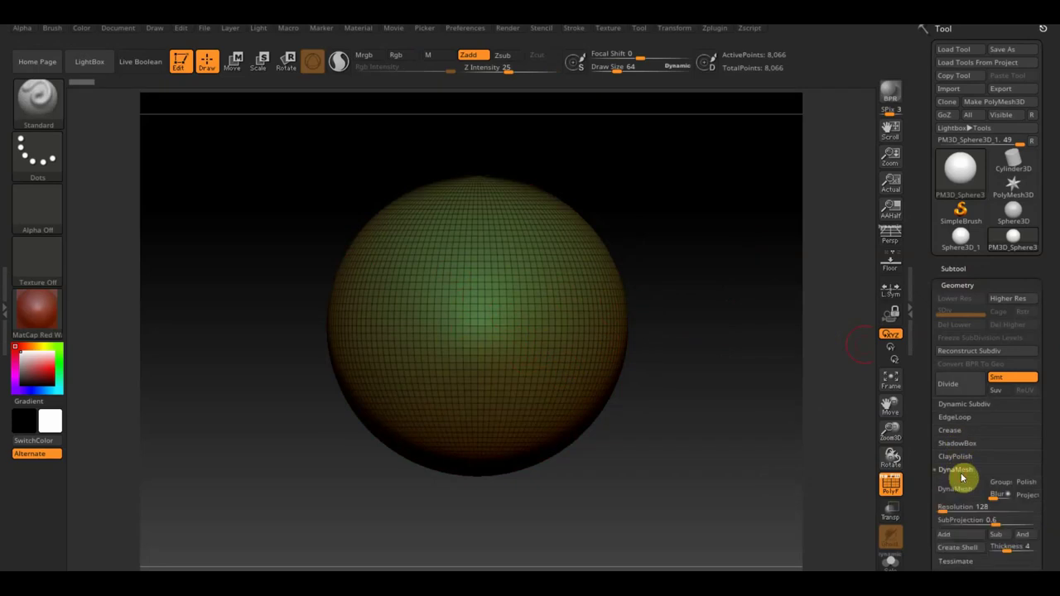
click(959, 490)
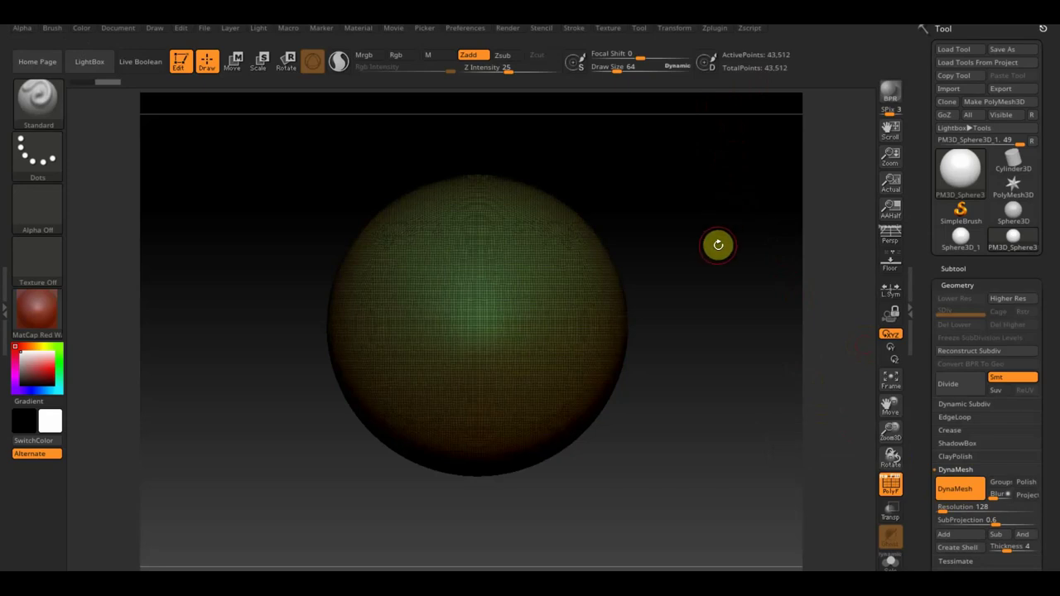
Divide the mesh to 175,014 points, freeze its subdivision levels, and turn PolyF off.
key(ctrl)
key(ctrl+d)
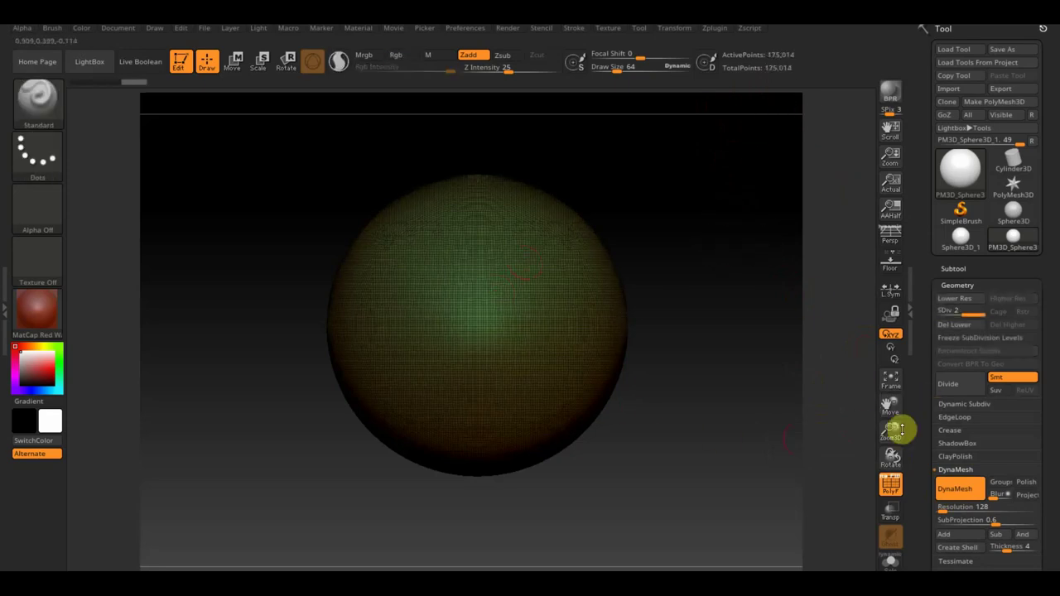
click(954, 325)
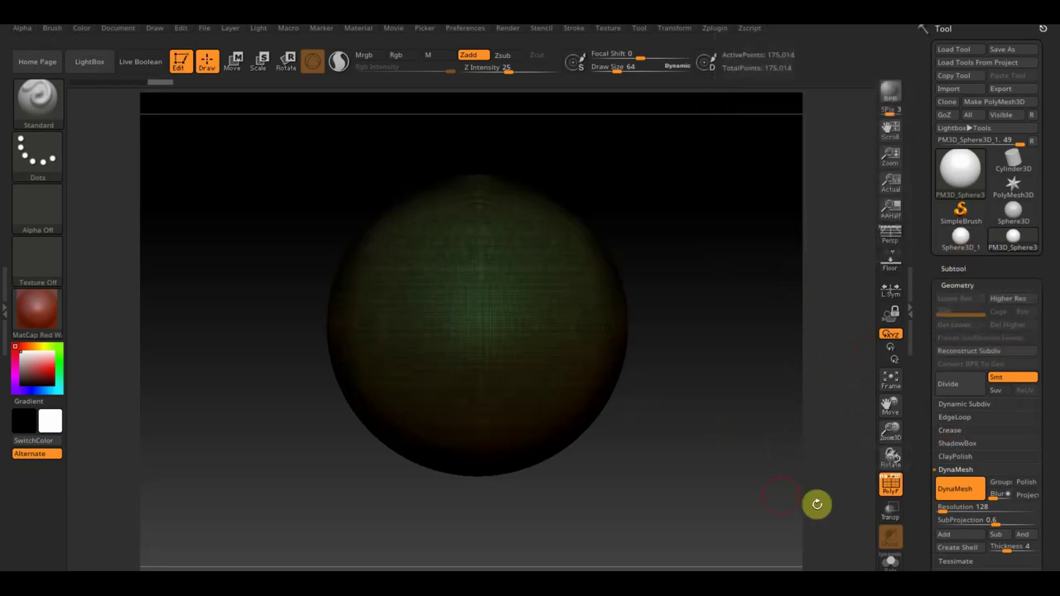
click(892, 491)
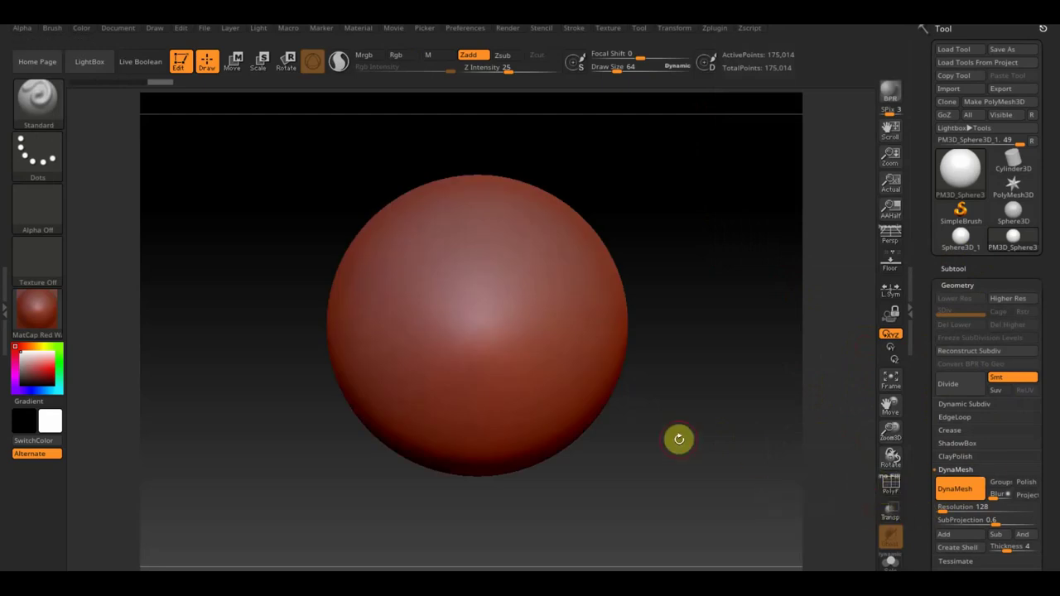
Paint the Spotlight iris onto the sphere as colour only: Rgb on, Zadd off, Draw Size 208.
key(shift+z)
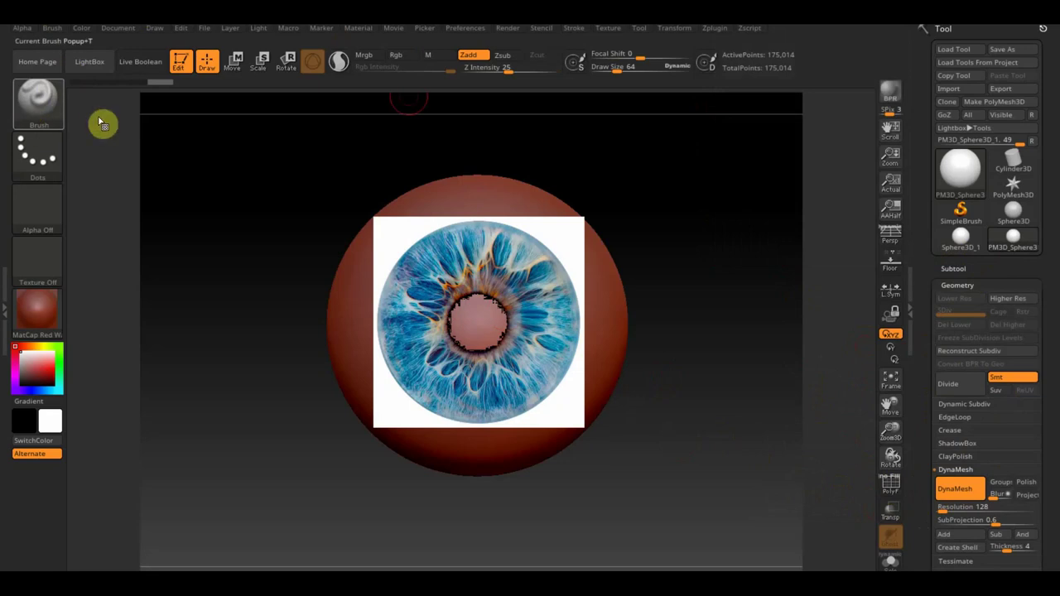
click(399, 57)
click(479, 58)
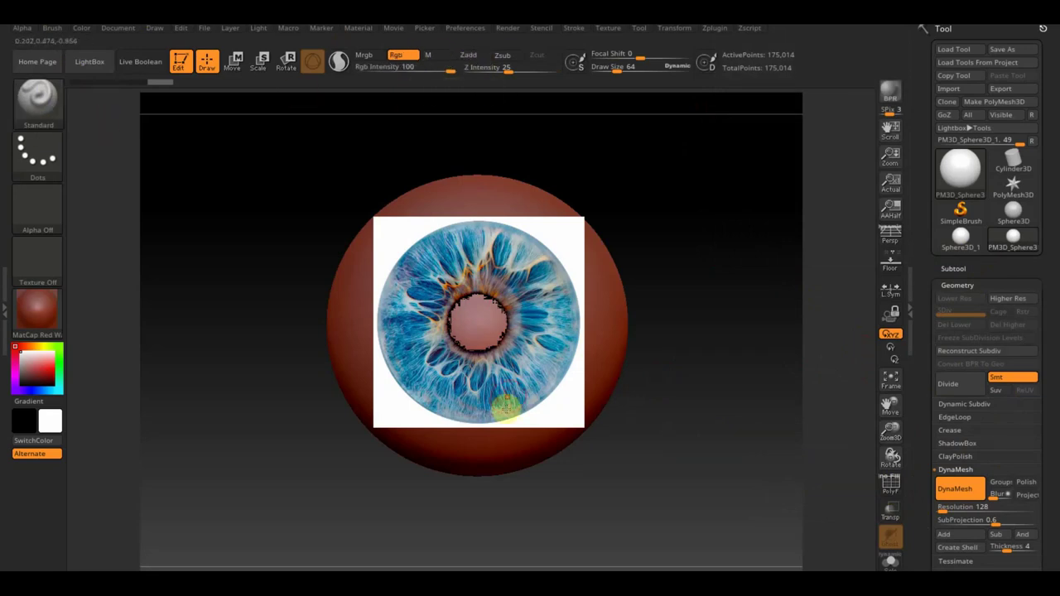
drag(617, 67, 635, 70)
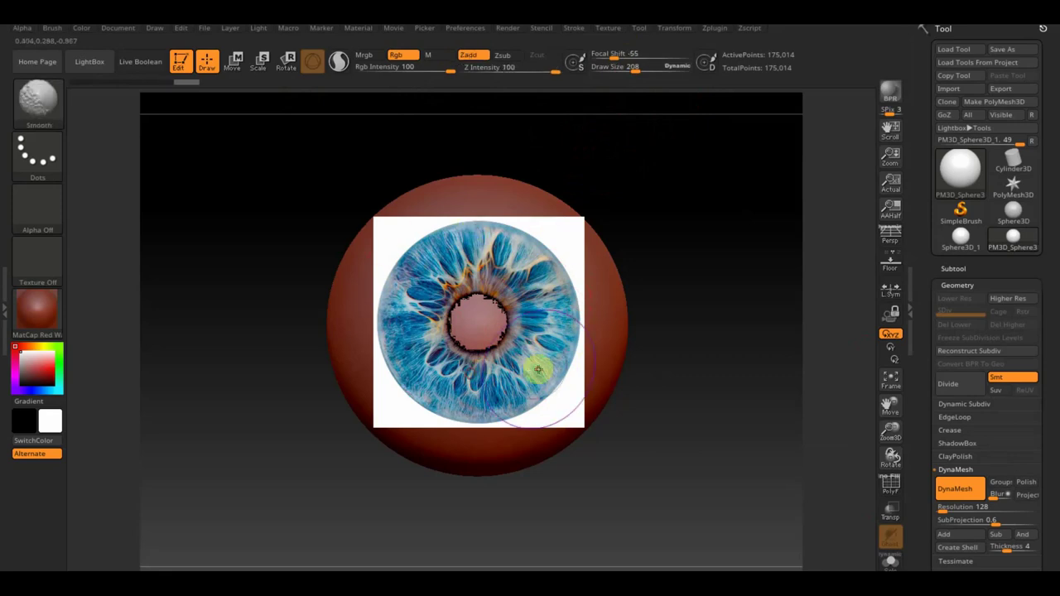
key(shift+z)
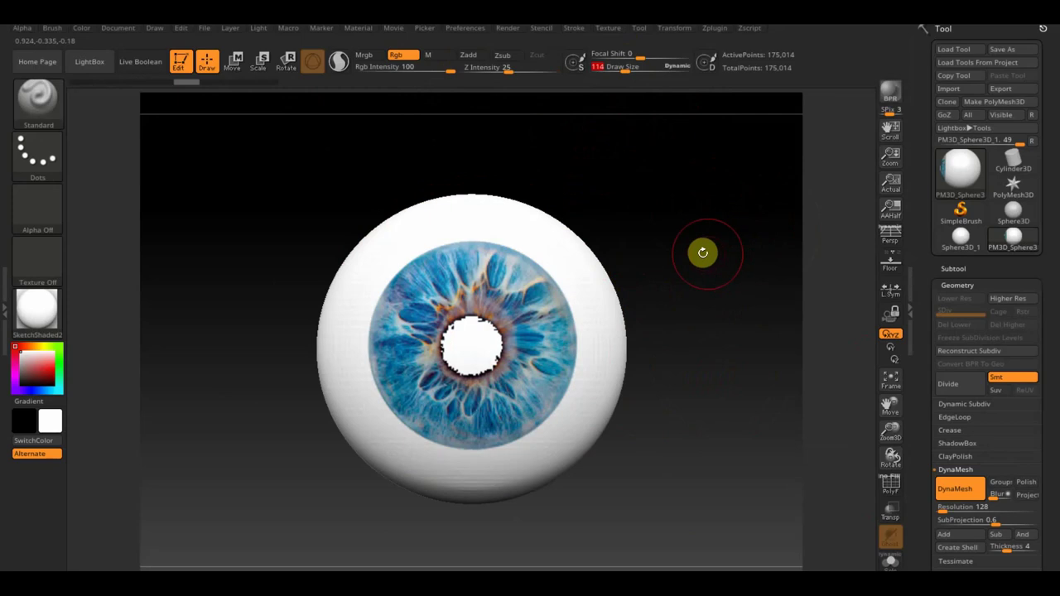
Set the MaskPen stroke to Circle and draw a centred circular mask over the pupil.
ctrl+click(37, 153)
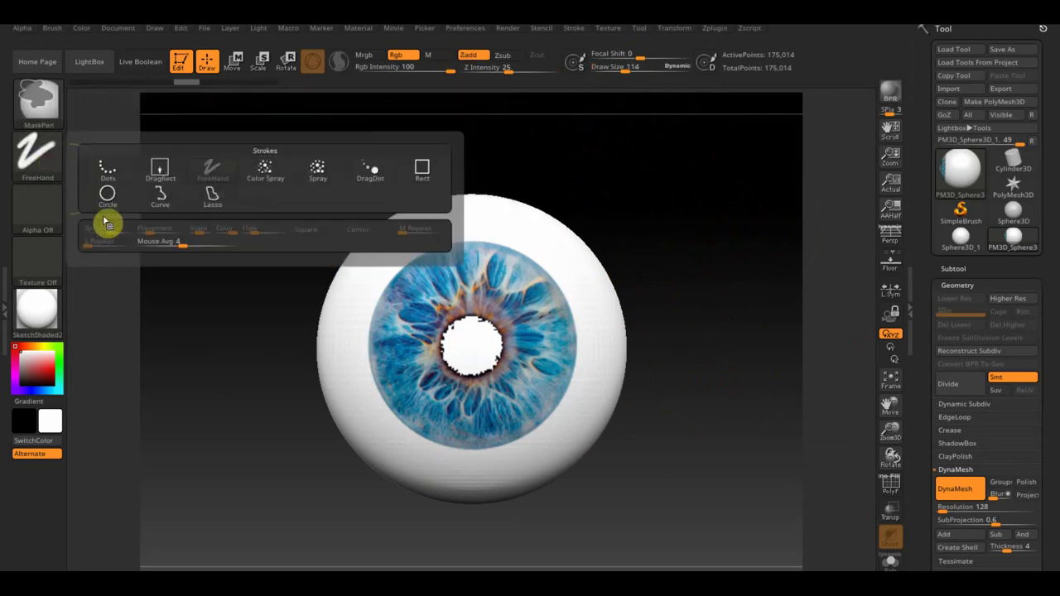
click(120, 203)
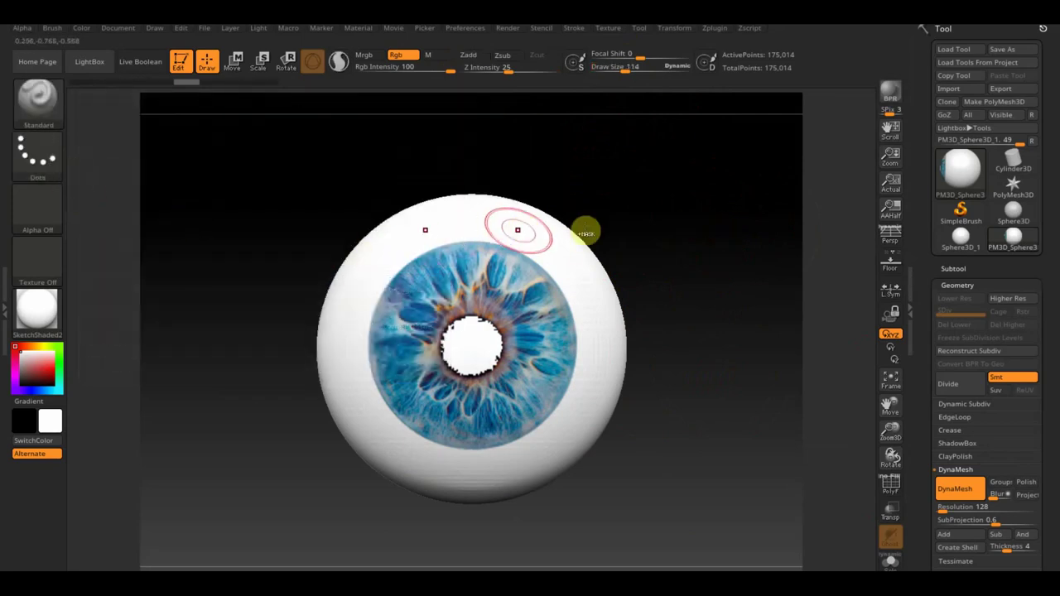
ctrl+drag(626, 200, 723, 309)
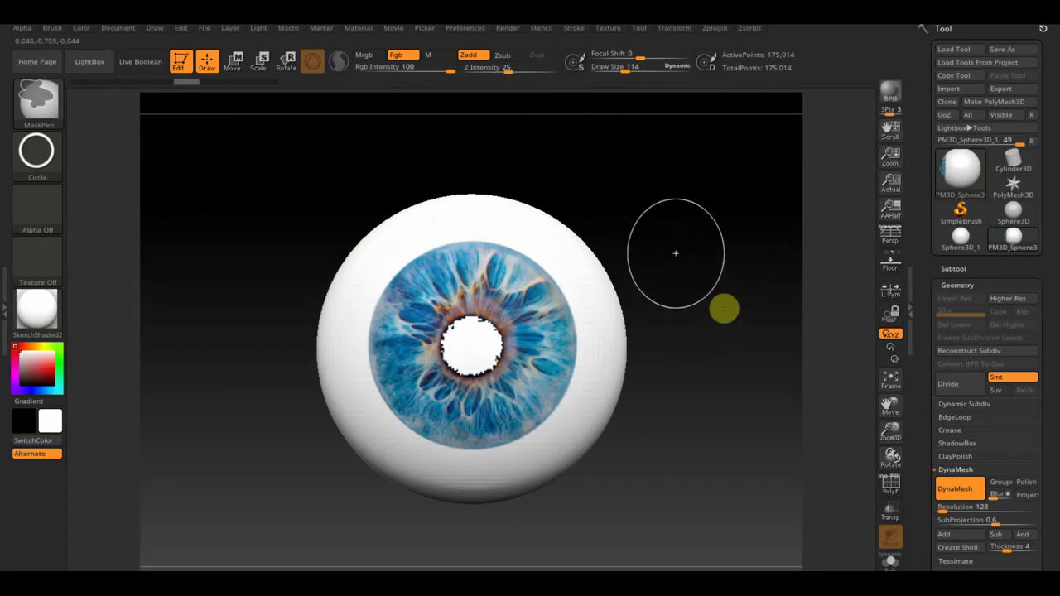
mouse_move(426, 313)
ctrl+mouse_down()
mouse_move(524, 422)
mouse_move(495, 384)
ctrl+mouse_up()
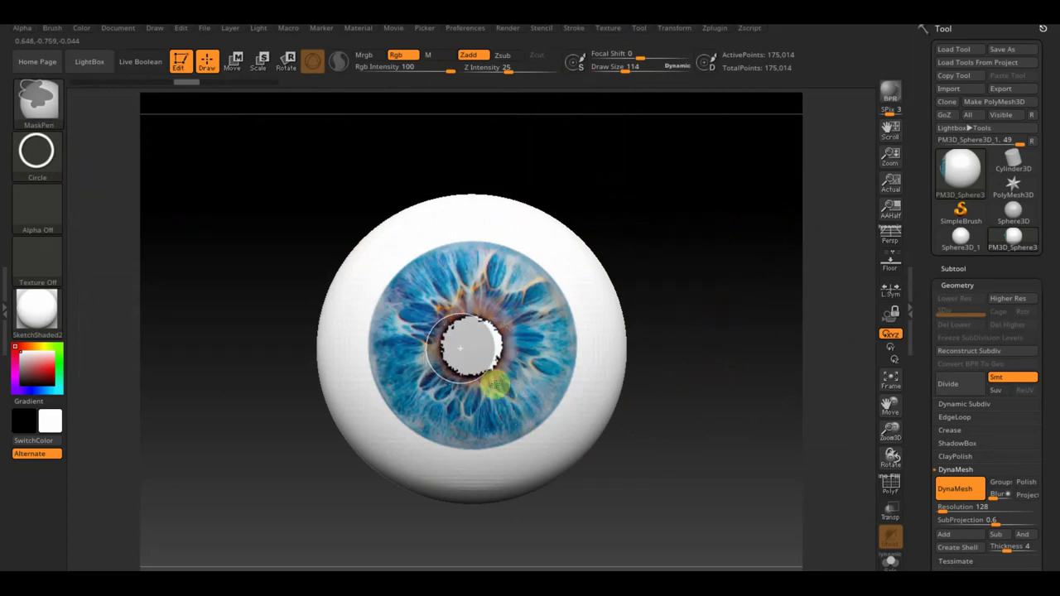
ctrl+drag(500, 382, 502, 382)
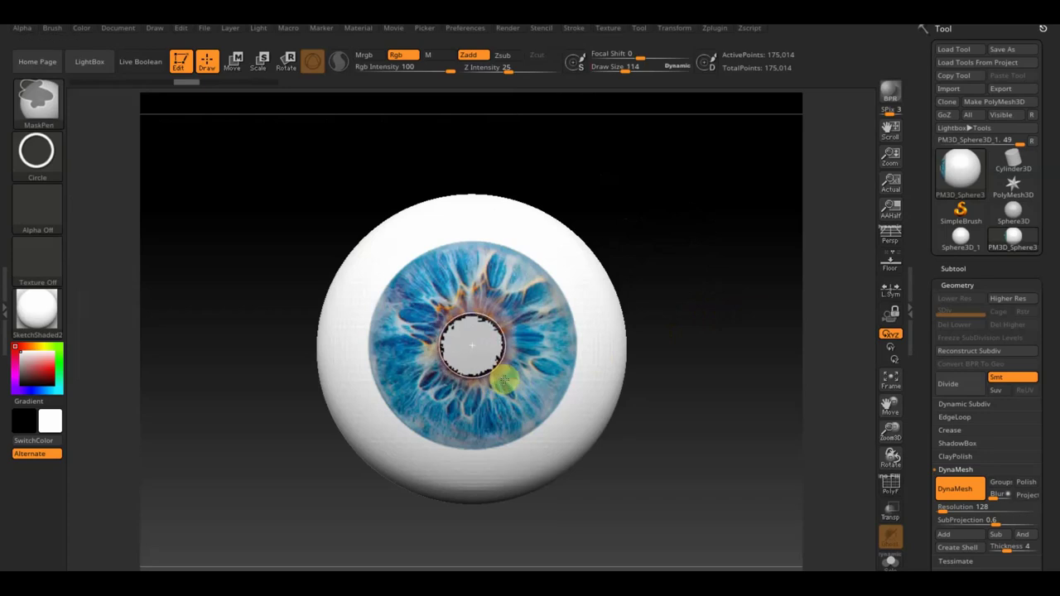
ctrl+drag(503, 380, 497, 392)
Clear the stray side mask, check the pupil mask from the side, and invert it.
mouse_move(669, 274)
mouse_down()
mouse_move(698, 250)
mouse_move(740, 245)
mouse_up()
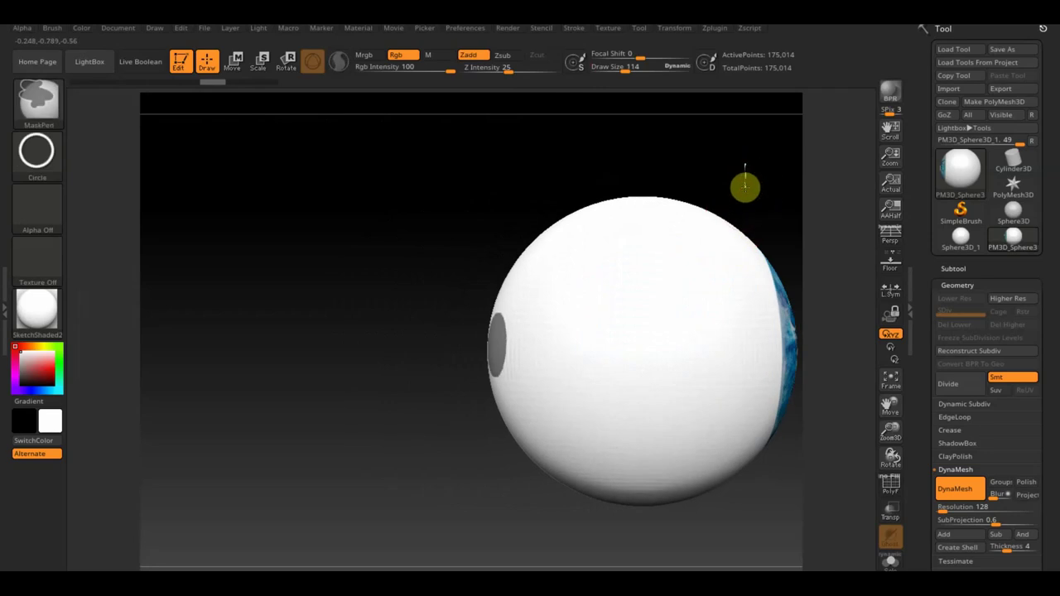
mouse_move(745, 186)
ctrl+mouse_down()
mouse_move(755, 186)
mouse_move(691, 188)
ctrl+mouse_up()
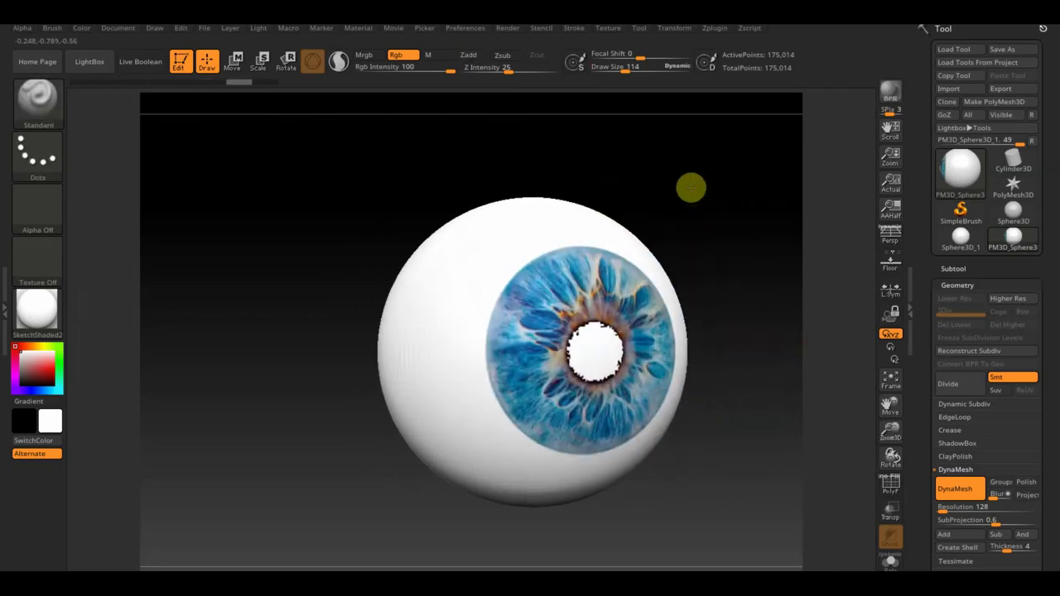
ctrl+click(691, 190)
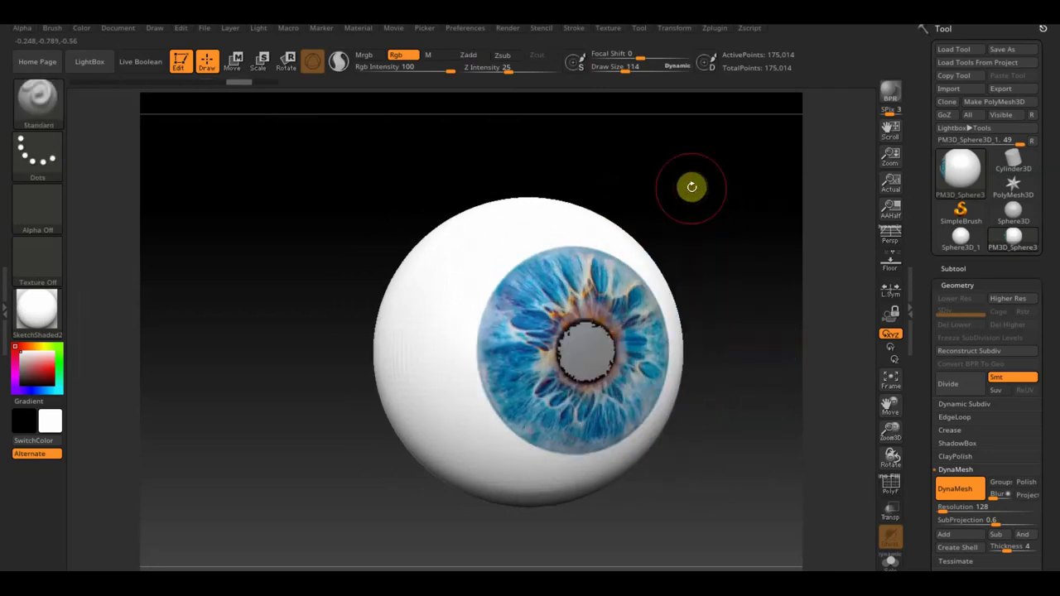
mouse_move(648, 180)
mouse_down()
mouse_move(712, 182)
mouse_move(629, 189)
mouse_up()
ctrl+drag(450, 201, 523, 496)
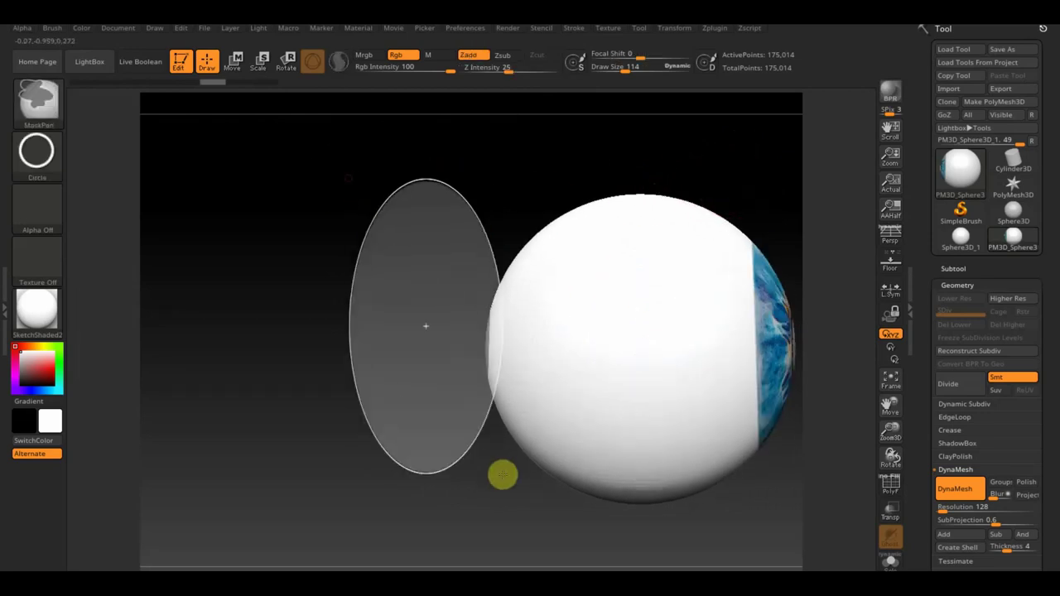
shift+drag(771, 180, 672, 273)
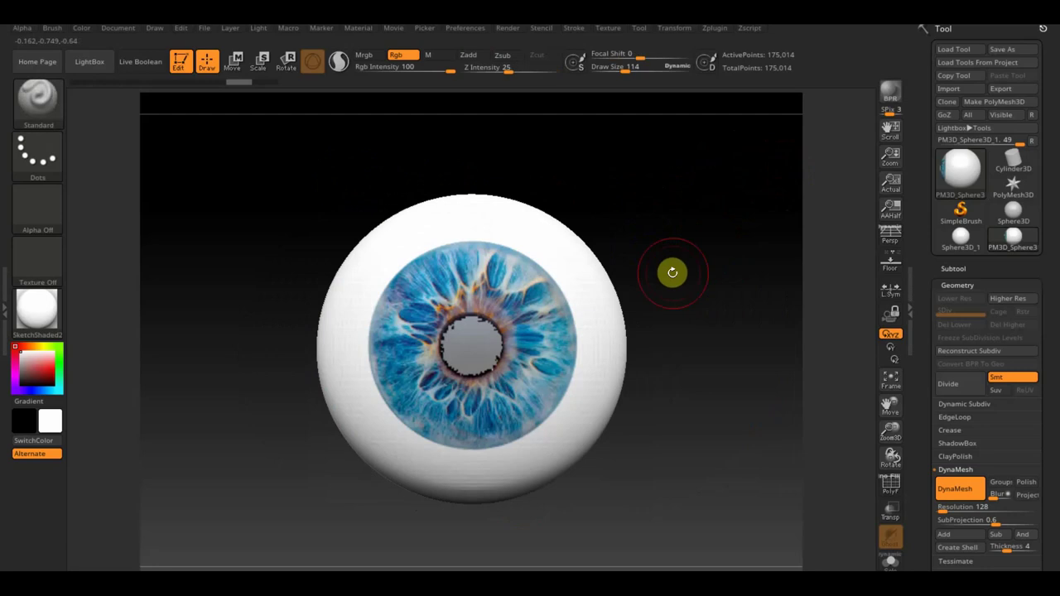
ctrl+click(667, 273)
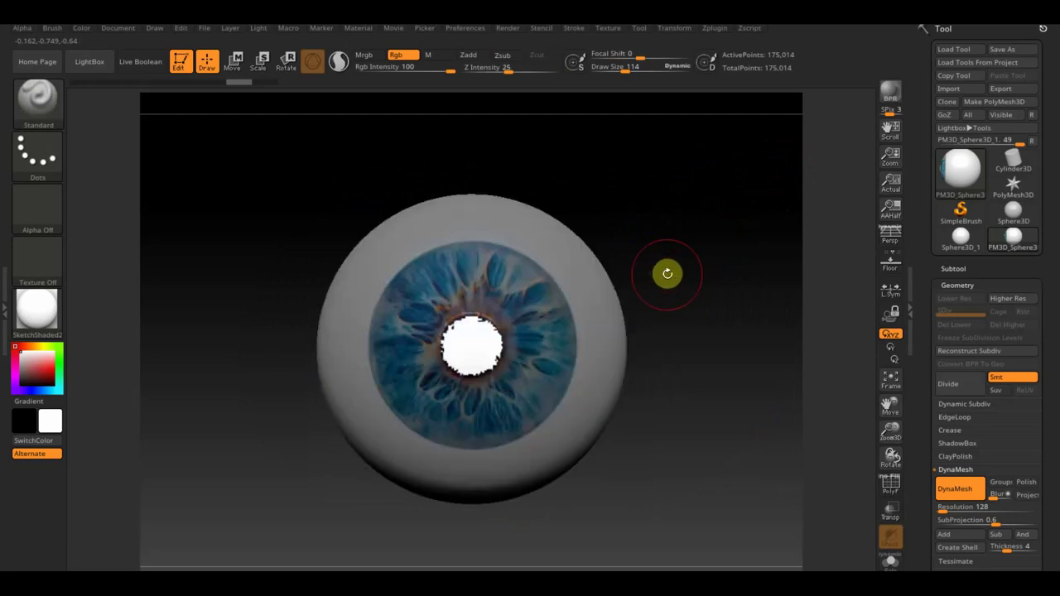
Paint the pupil black, then clear the mask and circle-mask the whole iris disc.
click(55, 425)
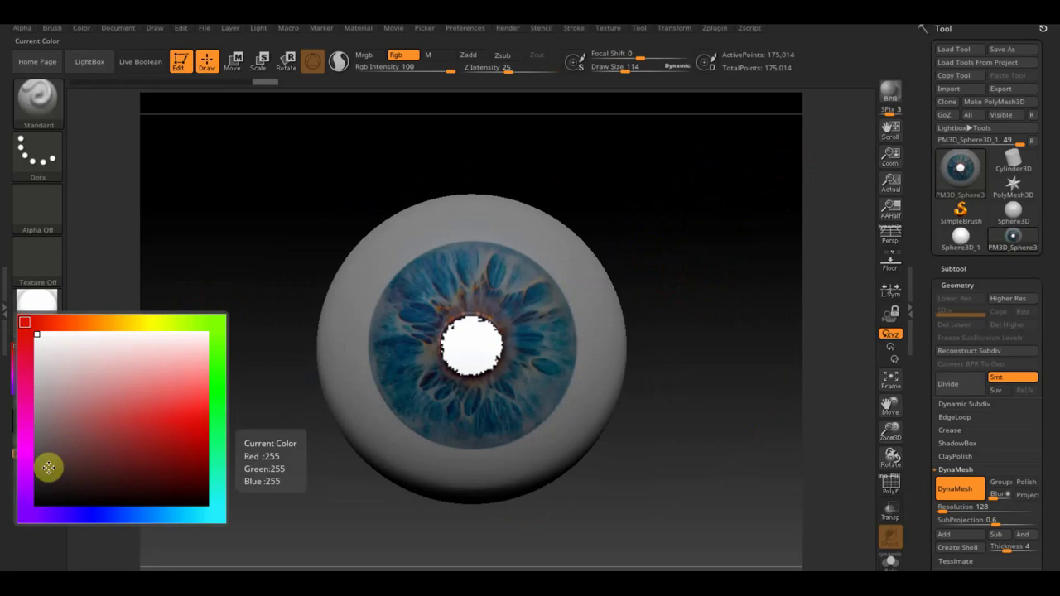
click(44, 488)
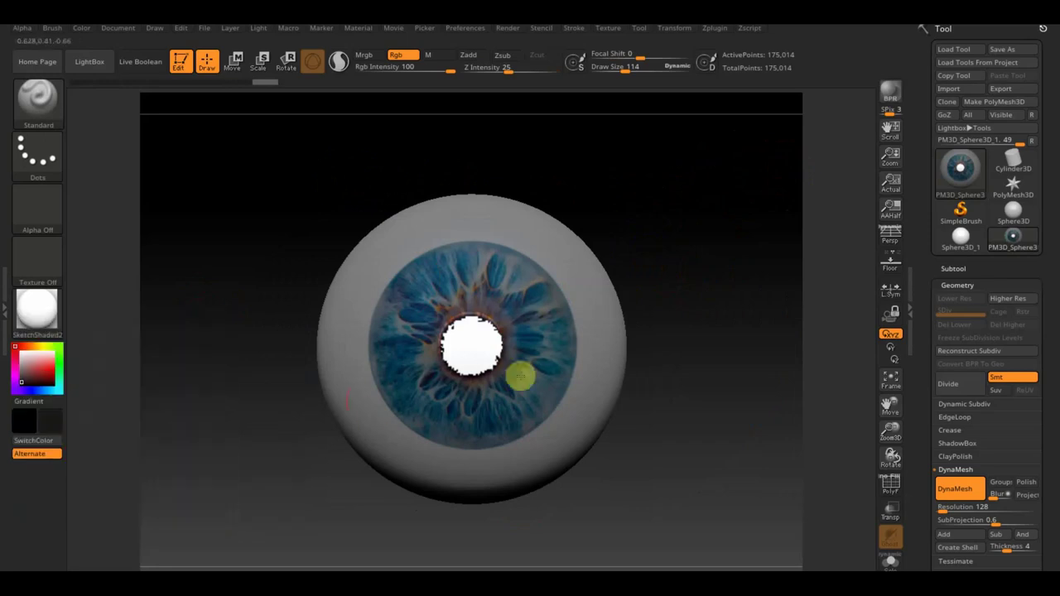
mouse_move(505, 348)
mouse_down()
mouse_move(473, 372)
mouse_move(480, 334)
mouse_up()
drag(721, 224, 710, 289)
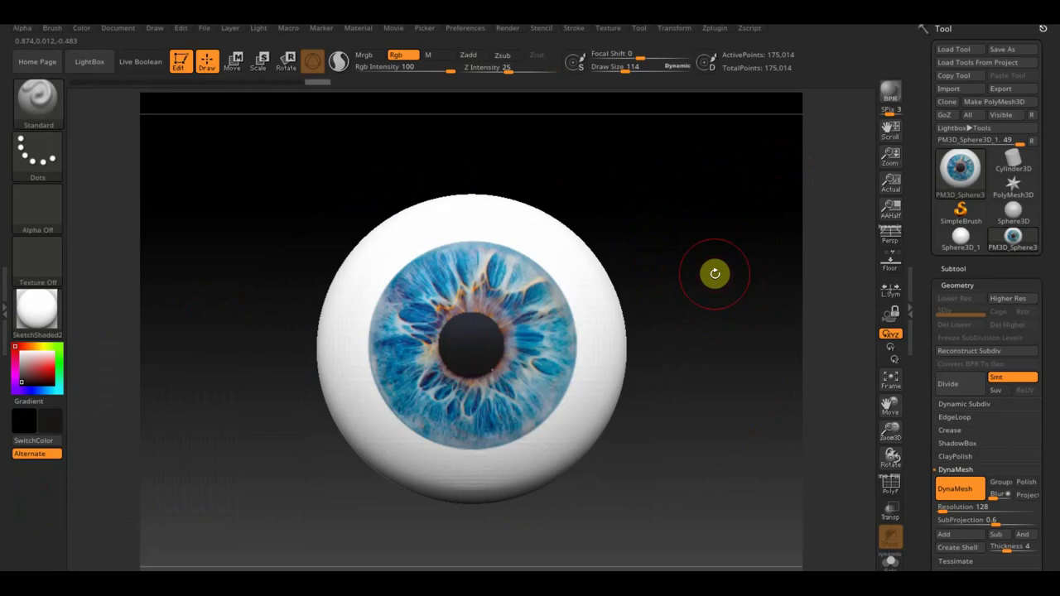
mouse_move(658, 244)
mouse_down()
mouse_move(765, 374)
mouse_move(774, 362)
mouse_move(488, 381)
mouse_move(577, 463)
mouse_move(561, 442)
mouse_up()
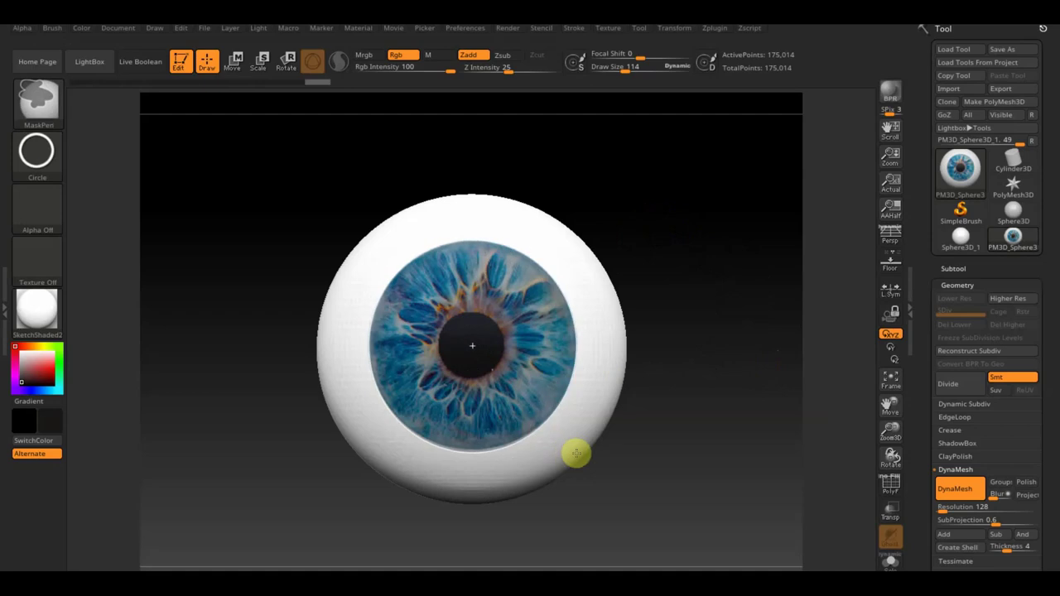
Circle-mask the iris, then orbit and zoom out to check the mask from the side.
mouse_move(704, 310)
mouse_down()
mouse_move(780, 323)
mouse_move(688, 333)
mouse_up()
key(ctrl)
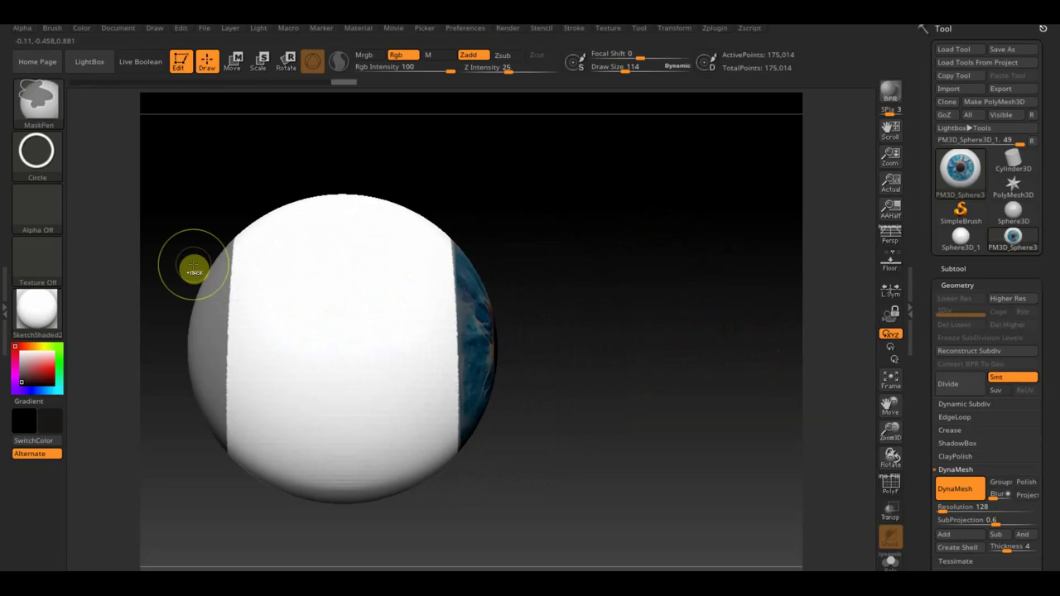
ctrl+drag(203, 339, 275, 497)
key(ctrl)
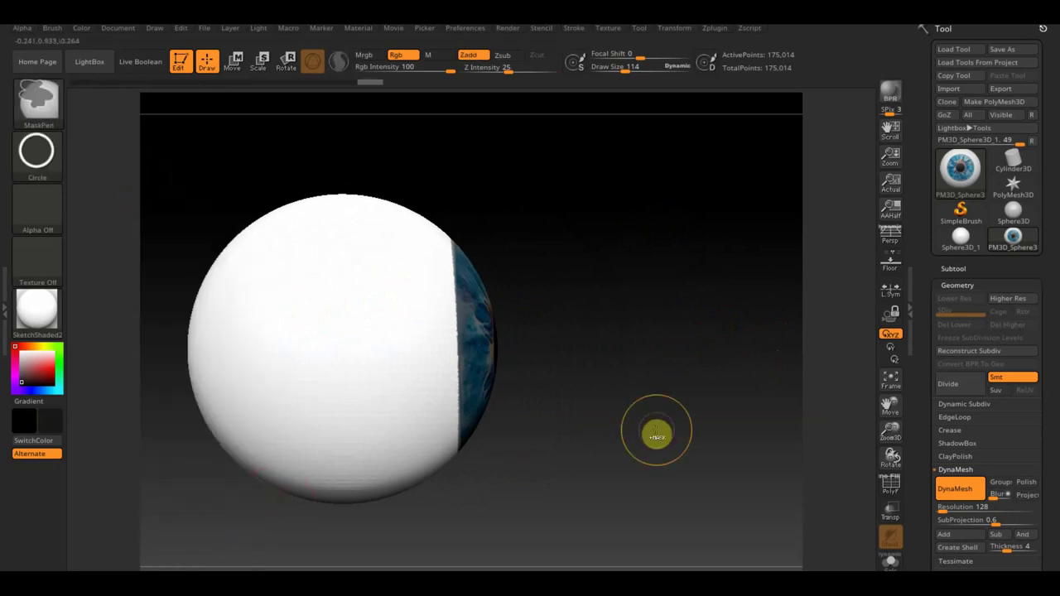
mouse_move(584, 443)
mouse_down()
mouse_move(551, 452)
mouse_move(605, 456)
mouse_up()
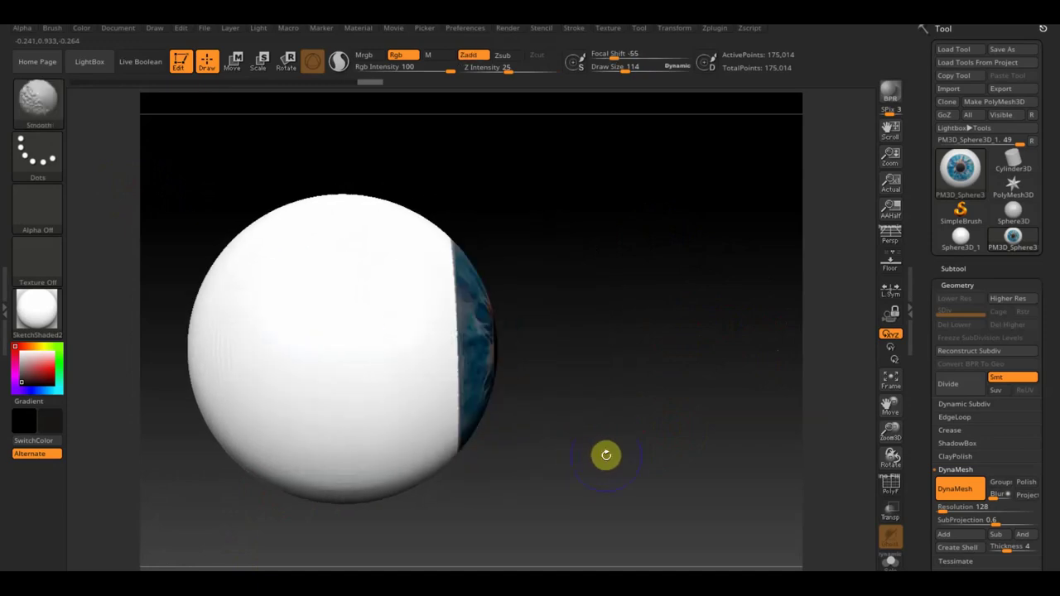
key(minus)
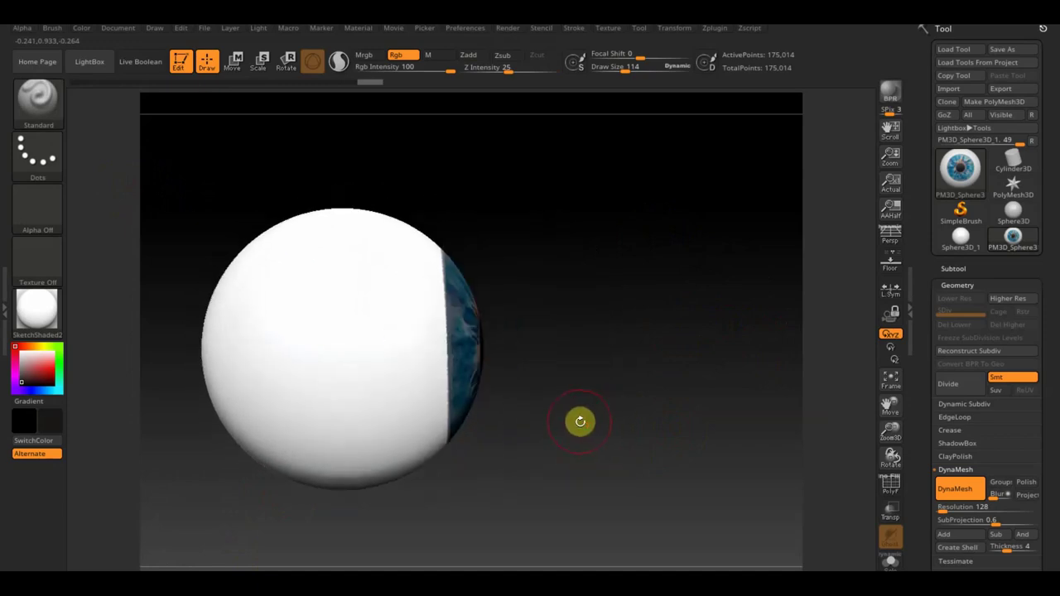
Paint the unmasked sclera black at Draw Size 339, then turn the eyeball back to front.
alt+drag(548, 417, 625, 405)
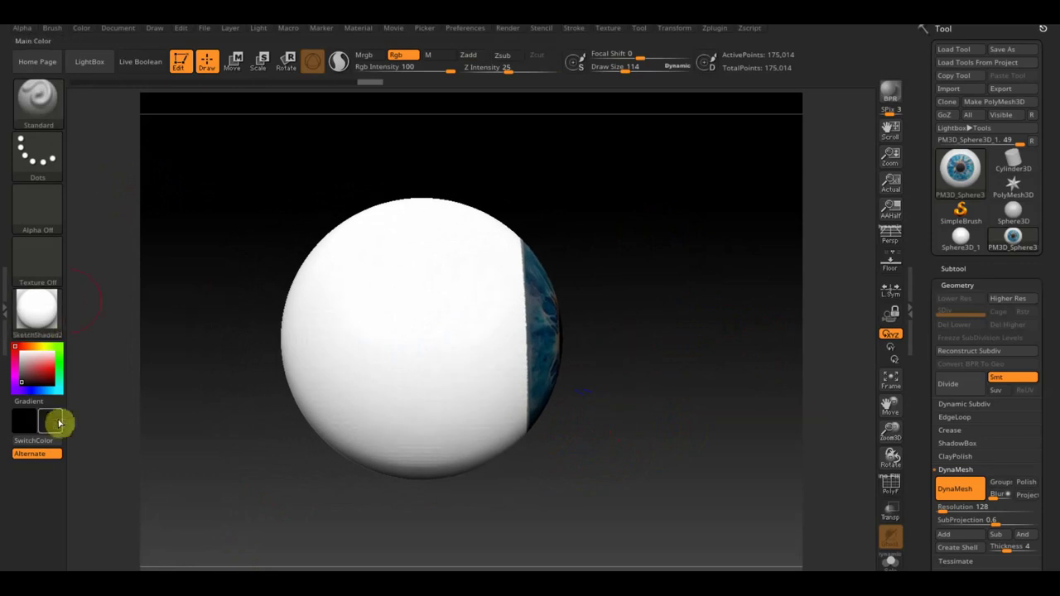
click(77, 456)
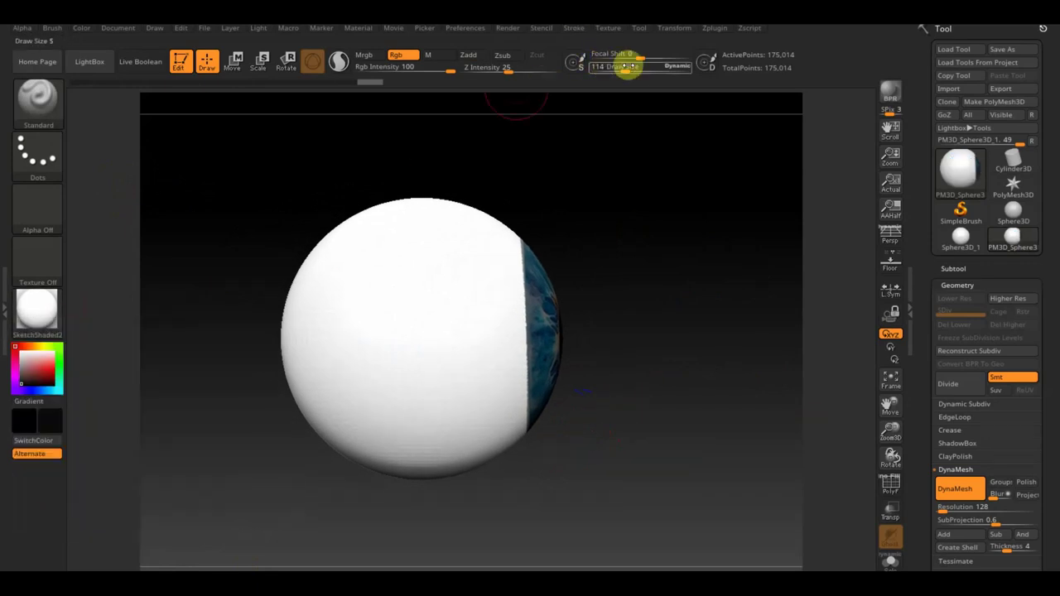
drag(629, 69, 647, 70)
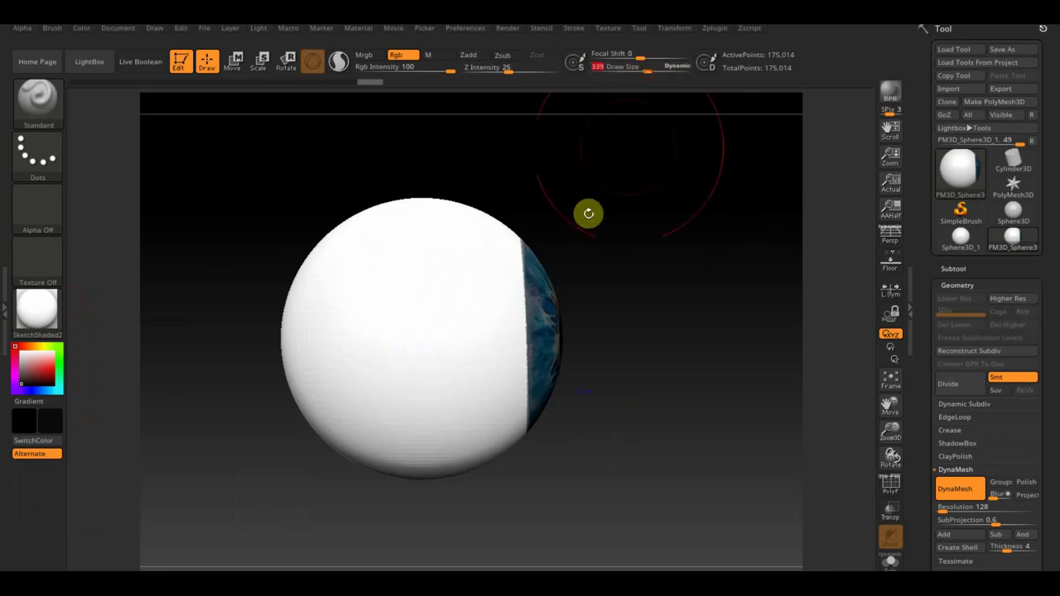
mouse_move(407, 270)
mouse_down()
mouse_move(324, 291)
mouse_move(345, 353)
mouse_move(455, 263)
mouse_up()
mouse_move(456, 474)
mouse_down()
mouse_move(422, 419)
mouse_move(520, 402)
mouse_up()
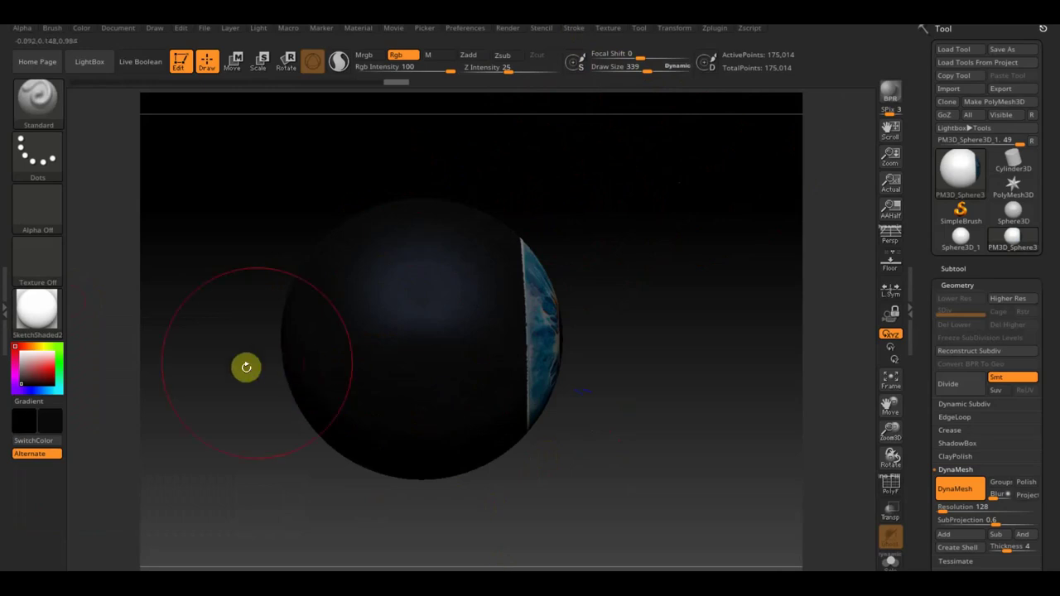
mouse_move(246, 383)
mouse_down()
mouse_move(272, 320)
mouse_move(282, 371)
mouse_move(334, 322)
mouse_move(364, 317)
mouse_up()
mouse_move(248, 421)
shift+mouse_down()
mouse_move(449, 450)
mouse_move(492, 429)
mouse_move(505, 321)
mouse_move(613, 364)
shift+mouse_up()
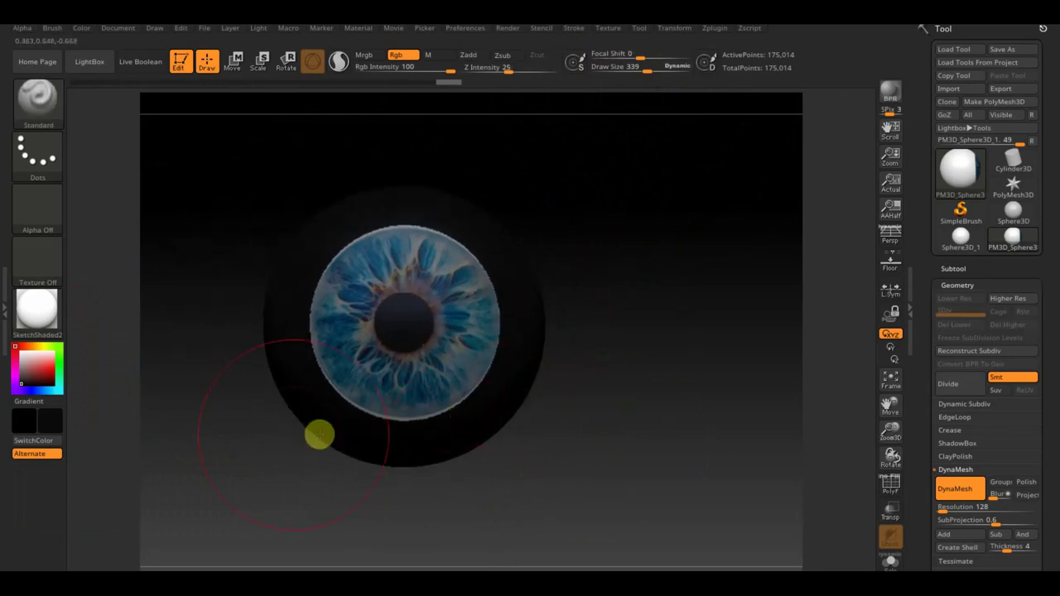
Shrink the brush to 169, mask then unmask the iris, and scroll the Tool palette to its subpalette list.
ctrl+click(669, 379)
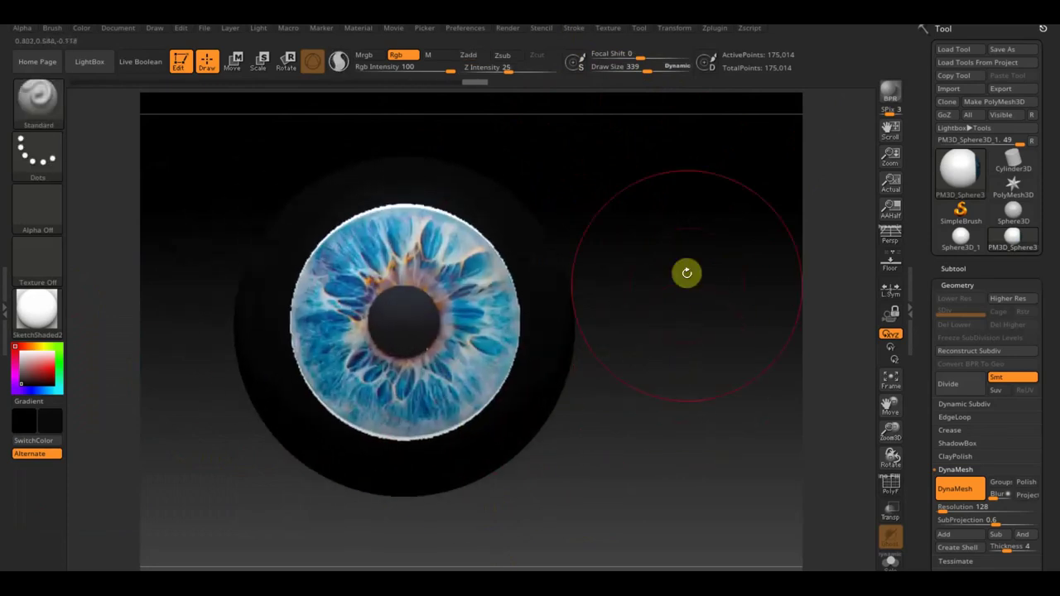
drag(650, 71, 631, 72)
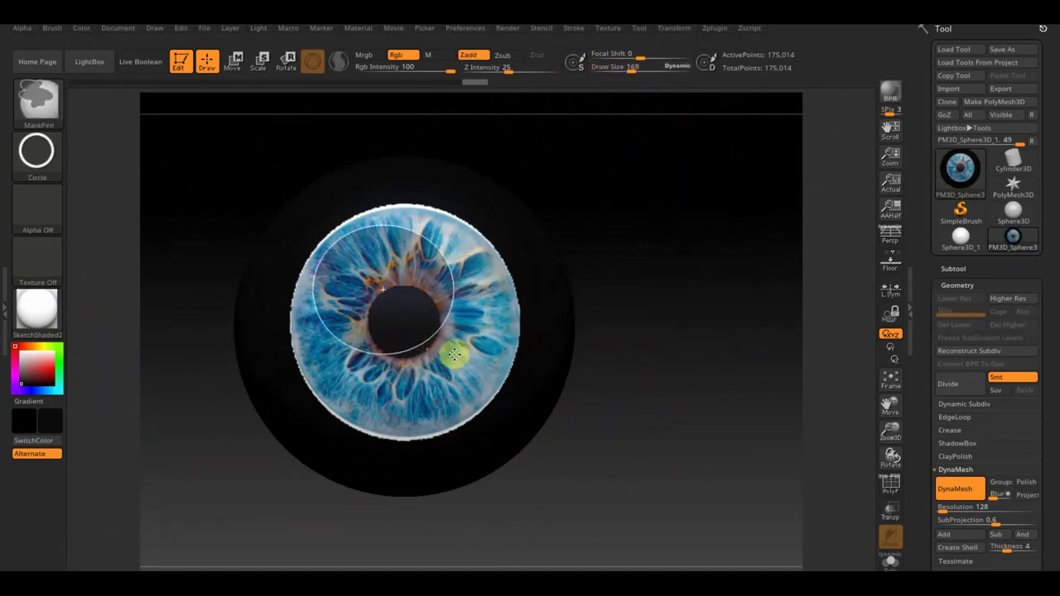
mouse_move(491, 376)
right_down()
mouse_move(511, 438)
mouse_move(487, 444)
mouse_move(518, 437)
right_up()
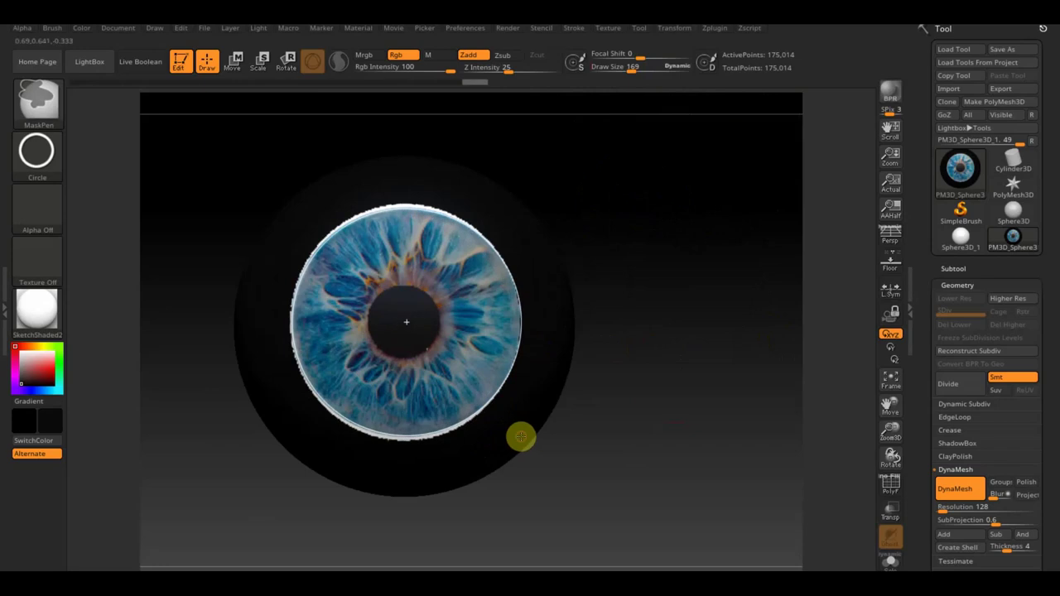
ctrl+drag(520, 436, 518, 434)
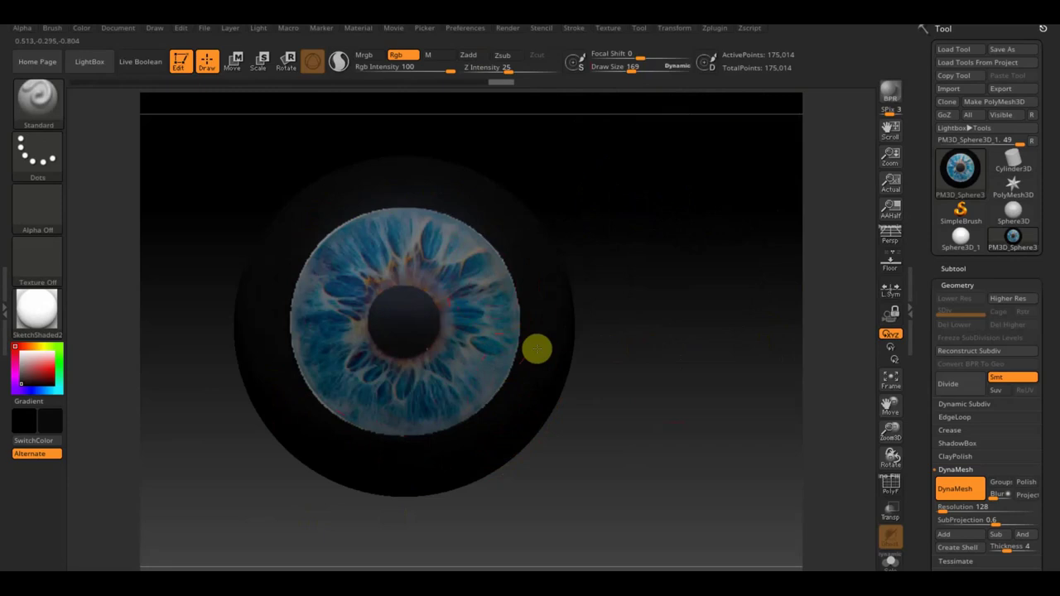
ctrl+drag(722, 211, 711, 309)
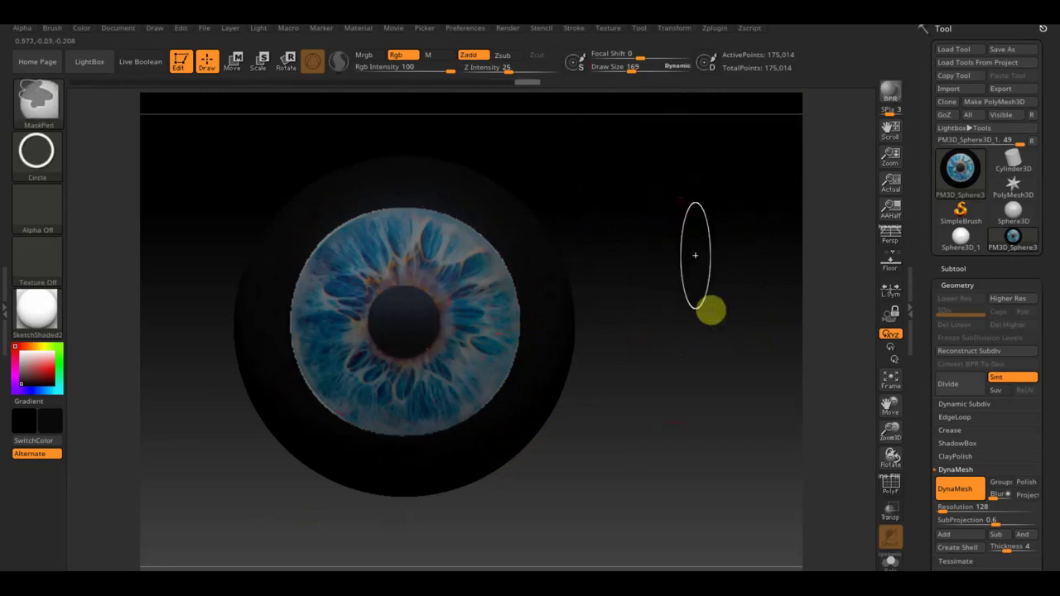
mouse_move(1056, 354)
mouse_down()
mouse_move(1048, 201)
mouse_move(1047, 216)
mouse_up()
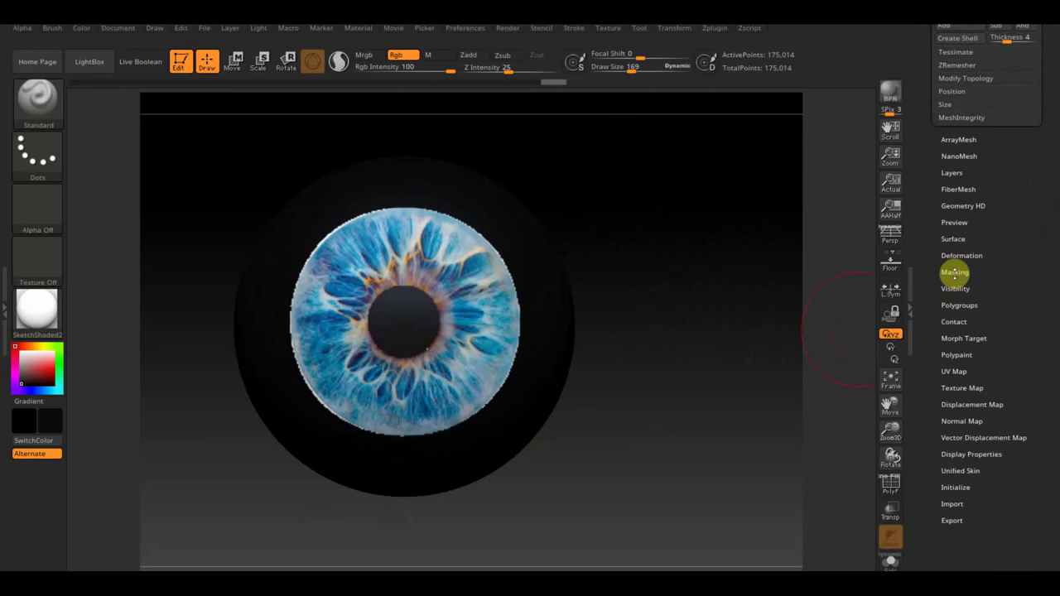
Mask the eye by colour intensity with ViewMask on, and switch to Move mode.
click(954, 273)
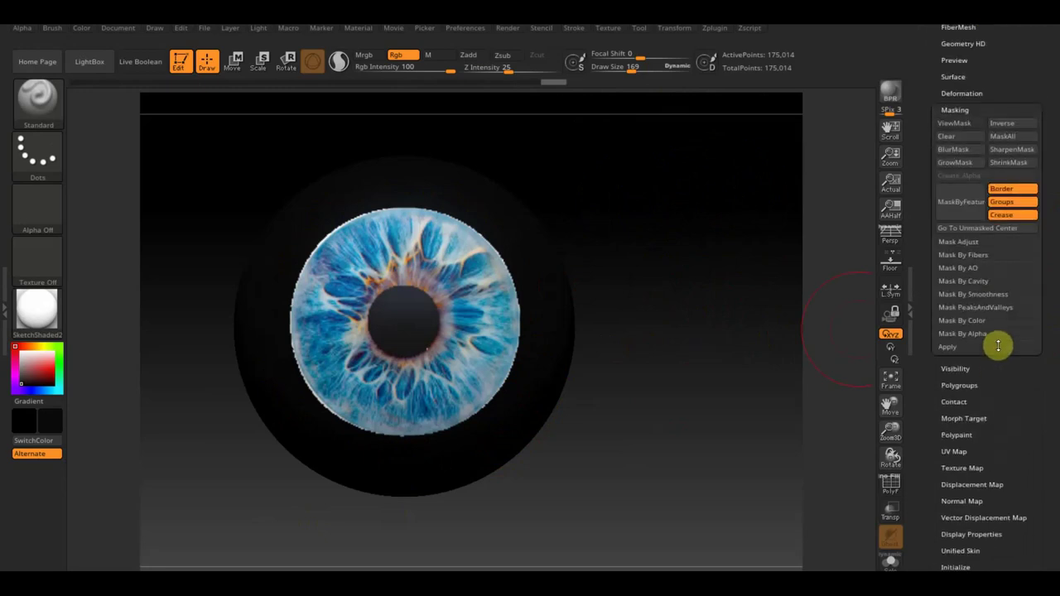
click(980, 322)
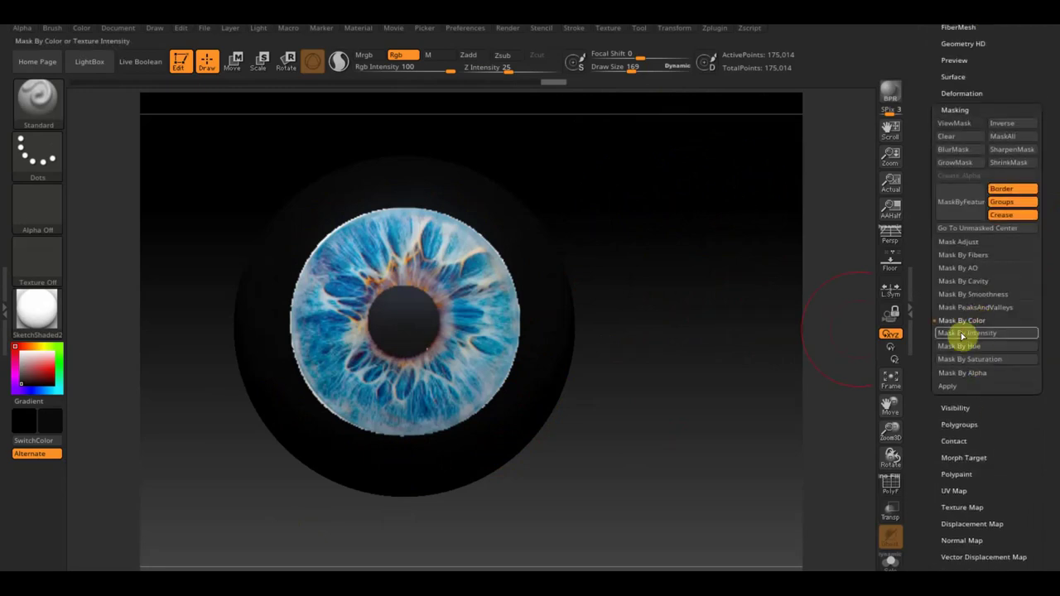
click(984, 335)
click(986, 334)
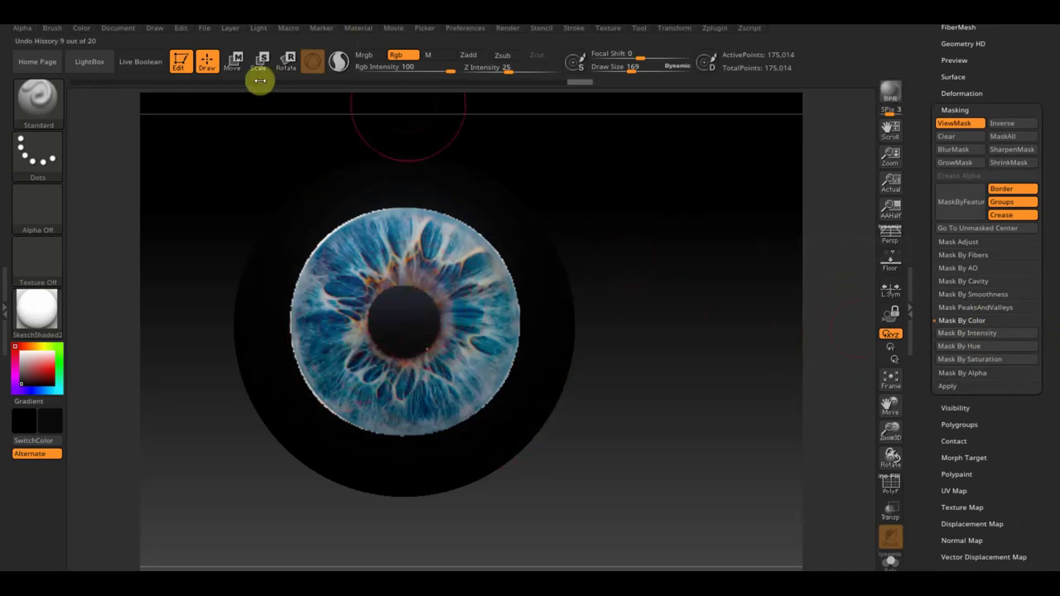
click(235, 61)
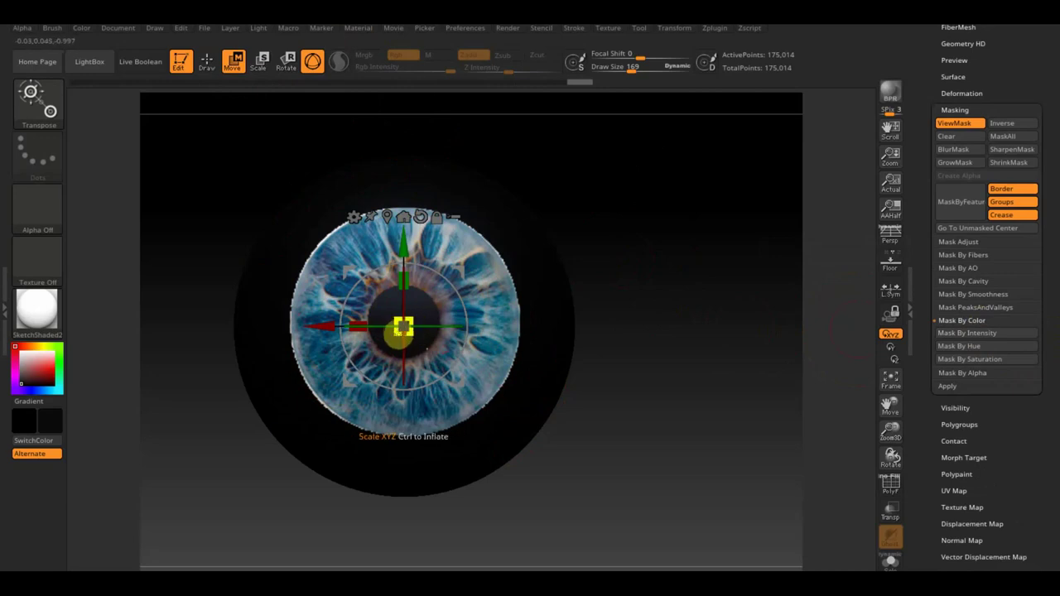
Scale the unmasked iris areas to about 0.92, then hide the mask and return to Draw mode.
drag(411, 331, 468, 343)
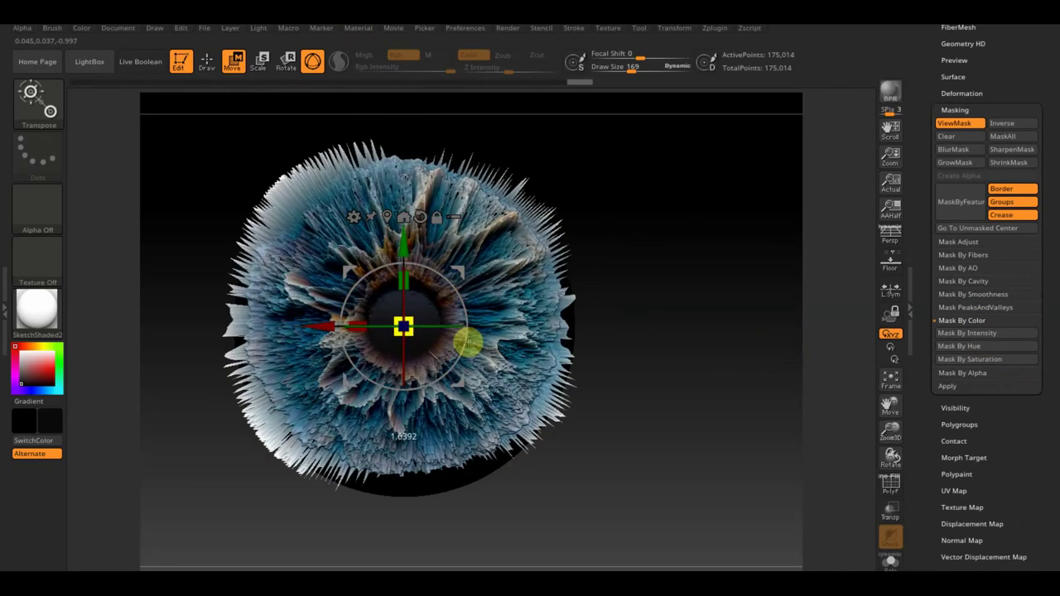
drag(604, 310, 670, 319)
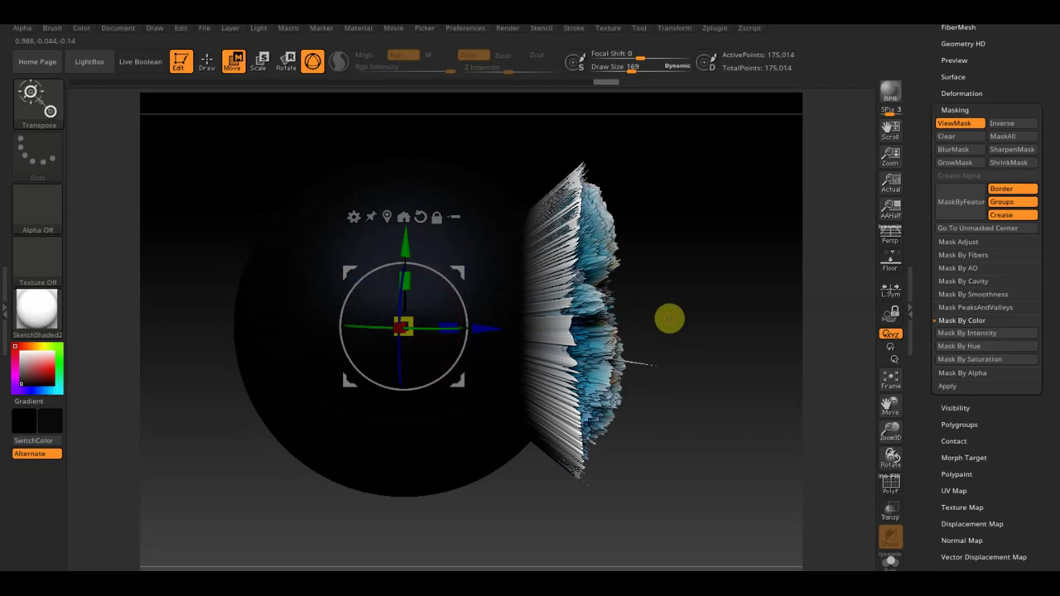
key(ctrl+z)
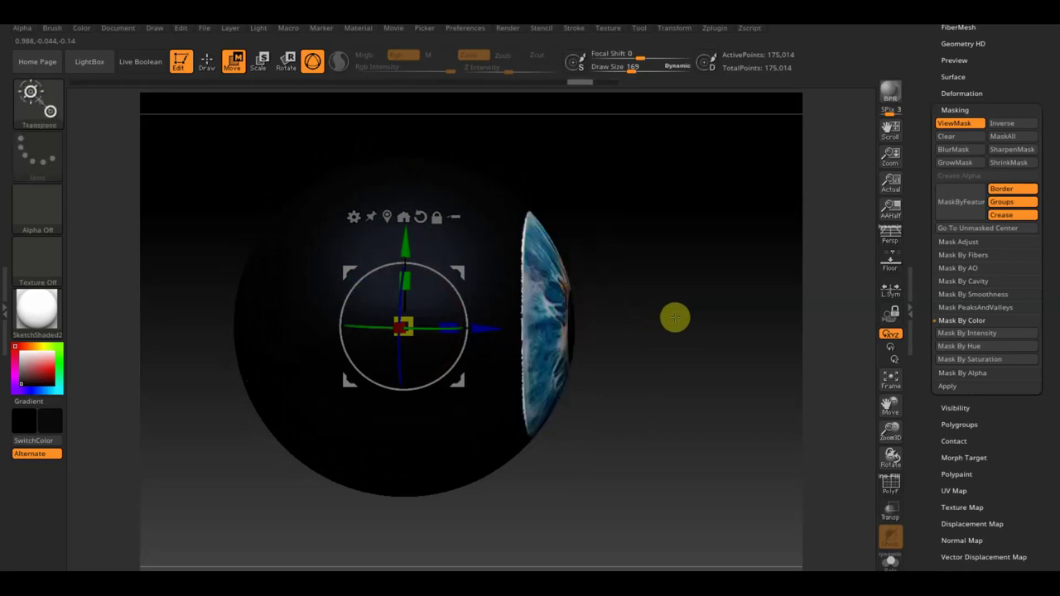
drag(403, 325, 405, 322)
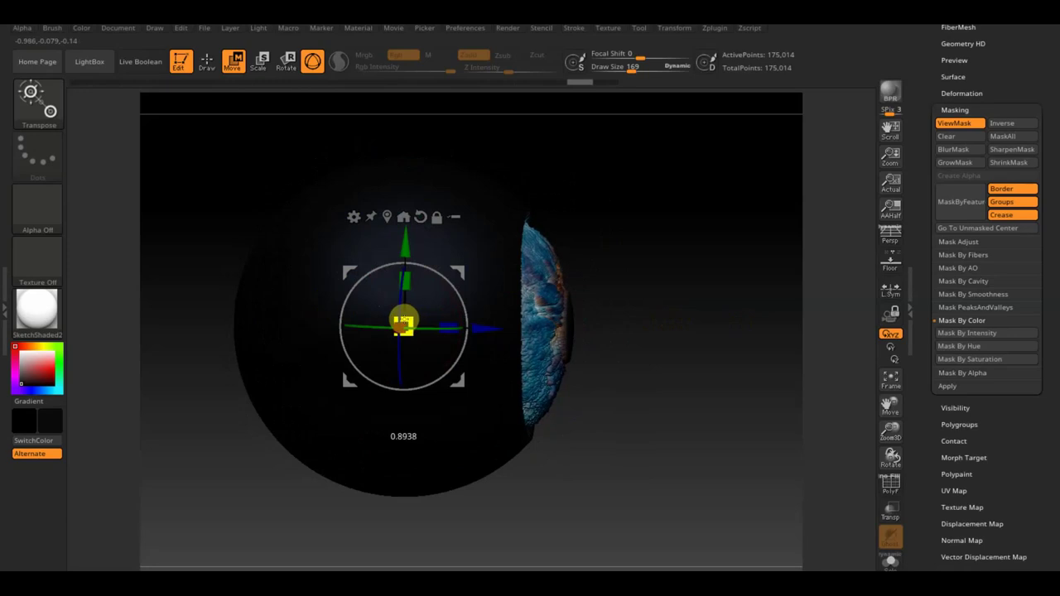
drag(651, 308, 624, 315)
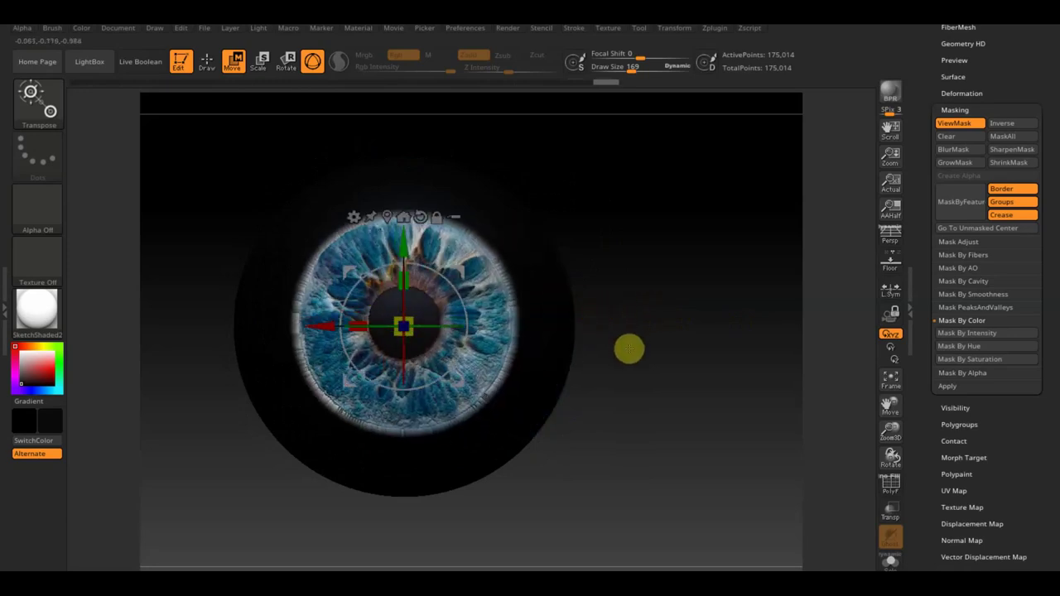
key(ctrl+h)
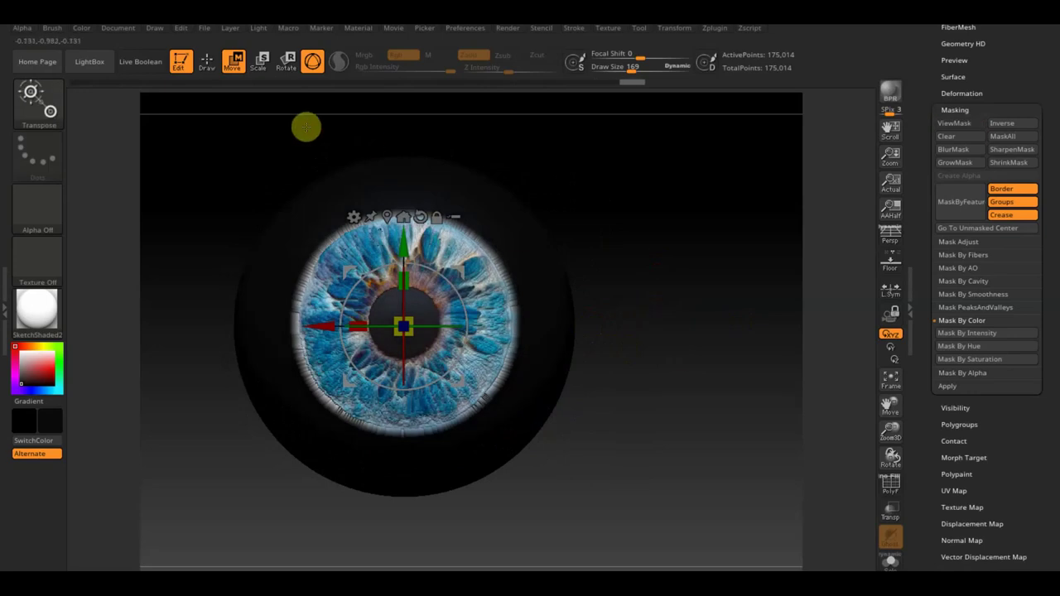
click(207, 61)
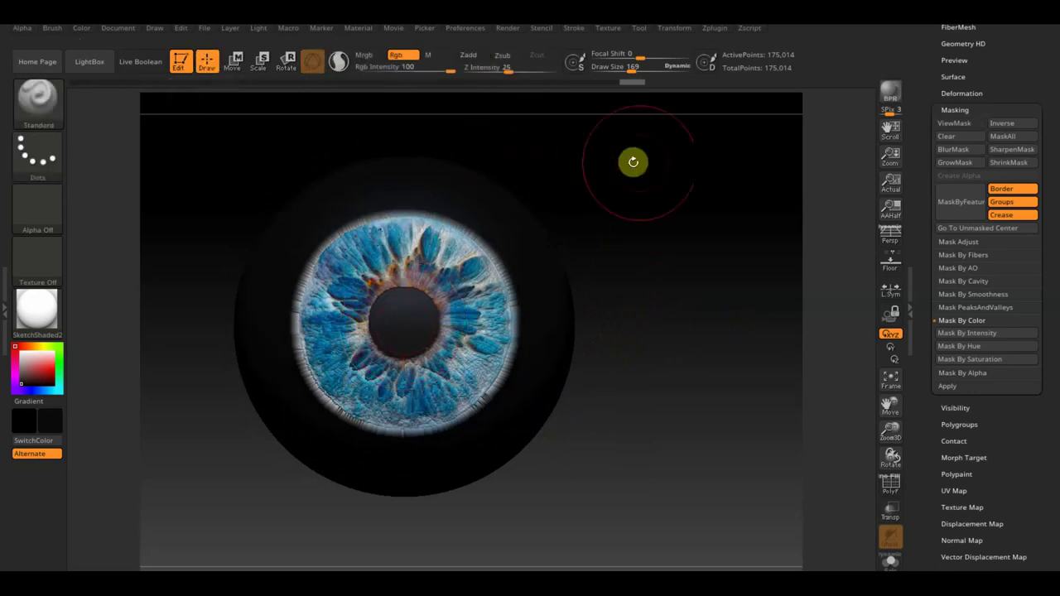
Set the brush Draw Size to 36.
scroll(659, 239, up, 3)
scroll(659, 240, up, 3)
scroll(668, 240, down, 1)
scroll(668, 239, down, 4)
scroll(682, 243, up, 2)
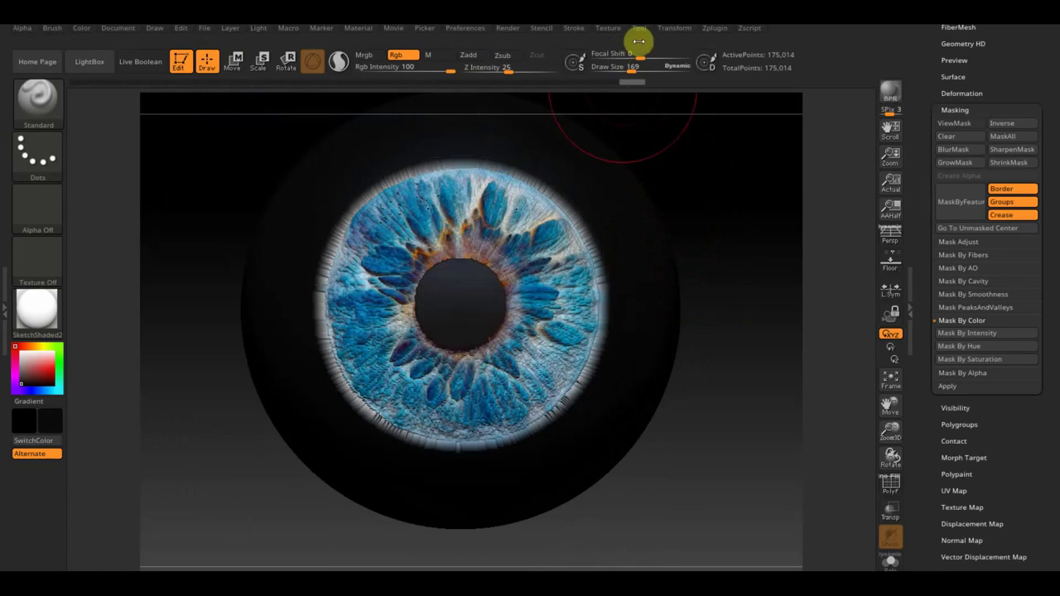
drag(630, 69, 610, 67)
mouse_move(745, 229)
mouse_down()
mouse_move(725, 165)
mouse_move(728, 87)
mouse_move(733, 112)
mouse_up()
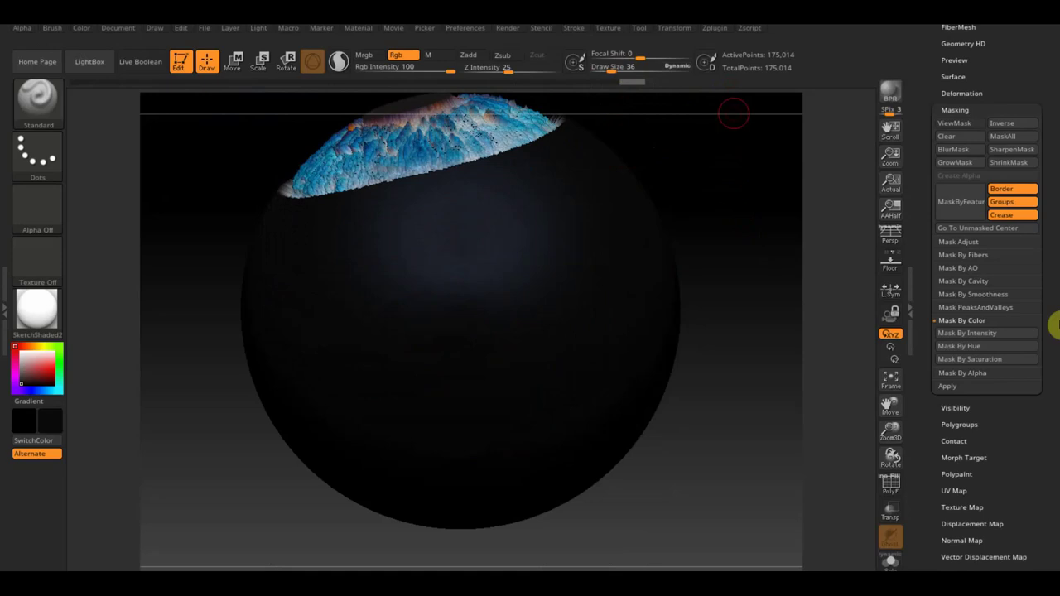
Orbit and zoom in to inspect the embossed iris, then hold Ctrl for the MaskPen brush.
mouse_move(736, 272)
mouse_down()
mouse_move(734, 361)
mouse_move(686, 271)
mouse_move(704, 234)
mouse_move(693, 203)
mouse_move(817, 316)
mouse_move(931, 255)
mouse_up()
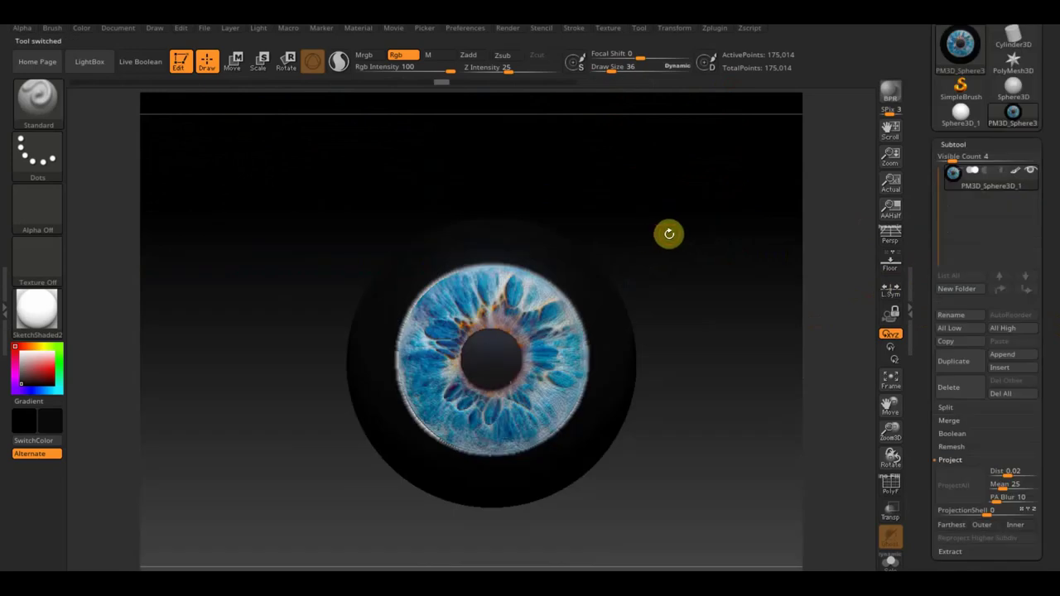
scroll(657, 276, up, 5)
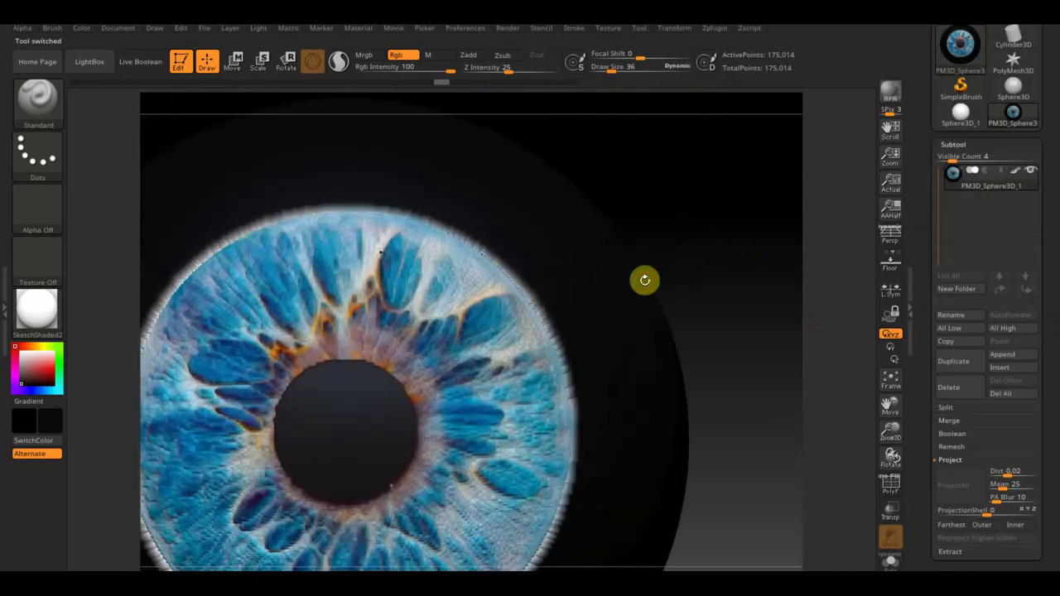
scroll(645, 279, down, 4)
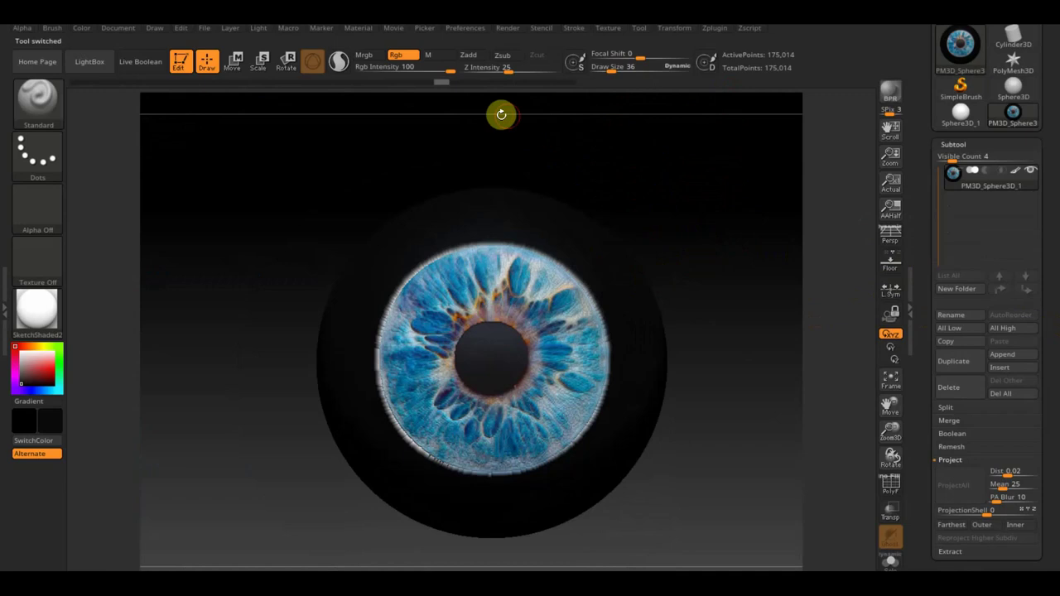
key(ctrl)
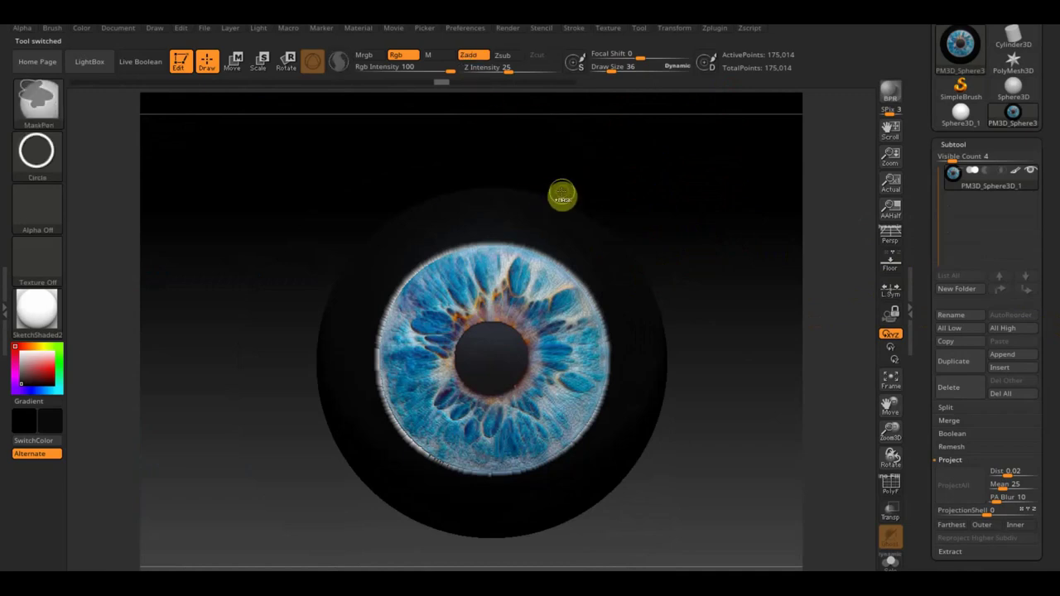
Draw a circular mask over the iris and mask its visible edge from a rotated view.
drag(550, 220, 594, 211)
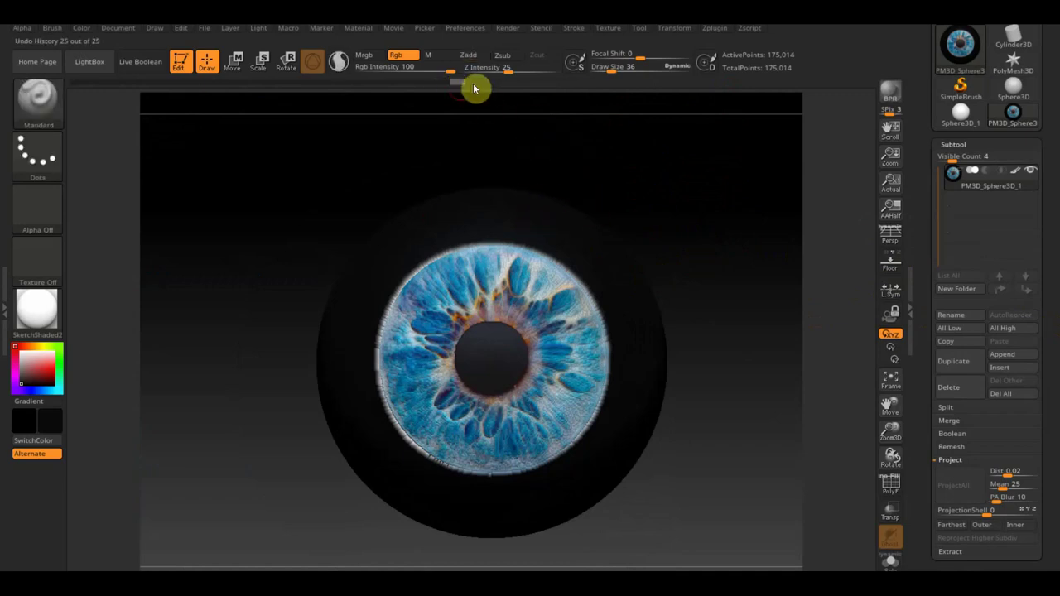
key(ctrl)
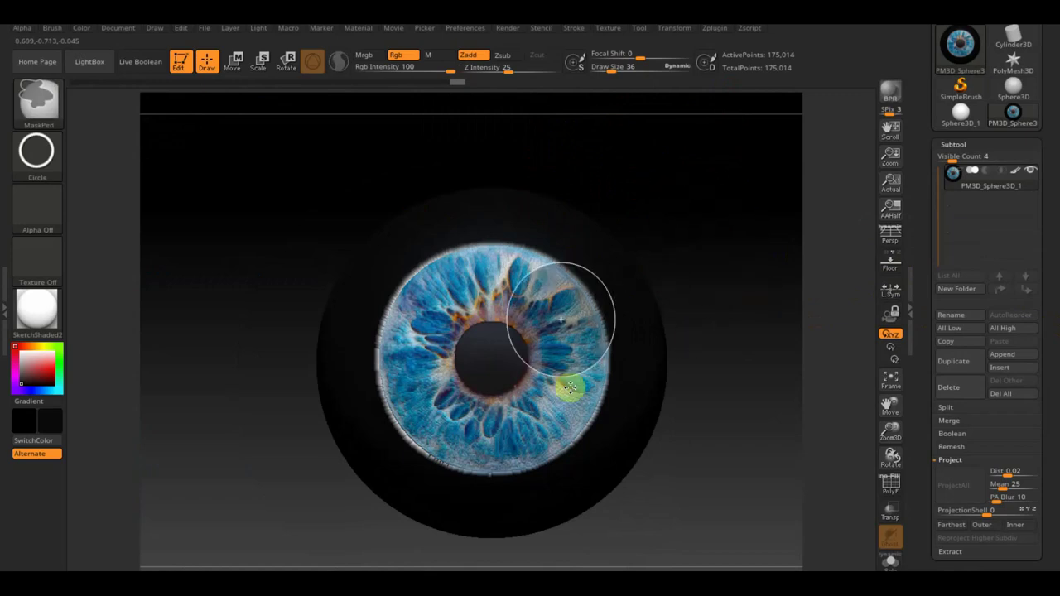
mouse_move(506, 354)
ctrl+mouse_down()
mouse_move(626, 452)
mouse_move(594, 477)
mouse_move(610, 474)
ctrl+mouse_up()
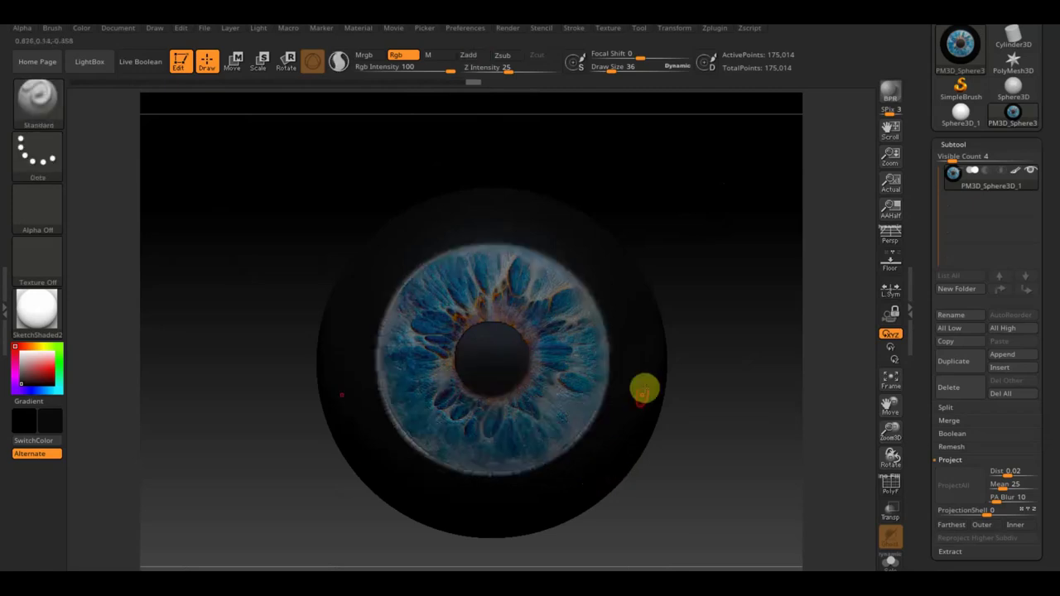
mouse_move(715, 190)
mouse_down()
mouse_move(761, 192)
mouse_move(734, 230)
mouse_move(683, 264)
mouse_up()
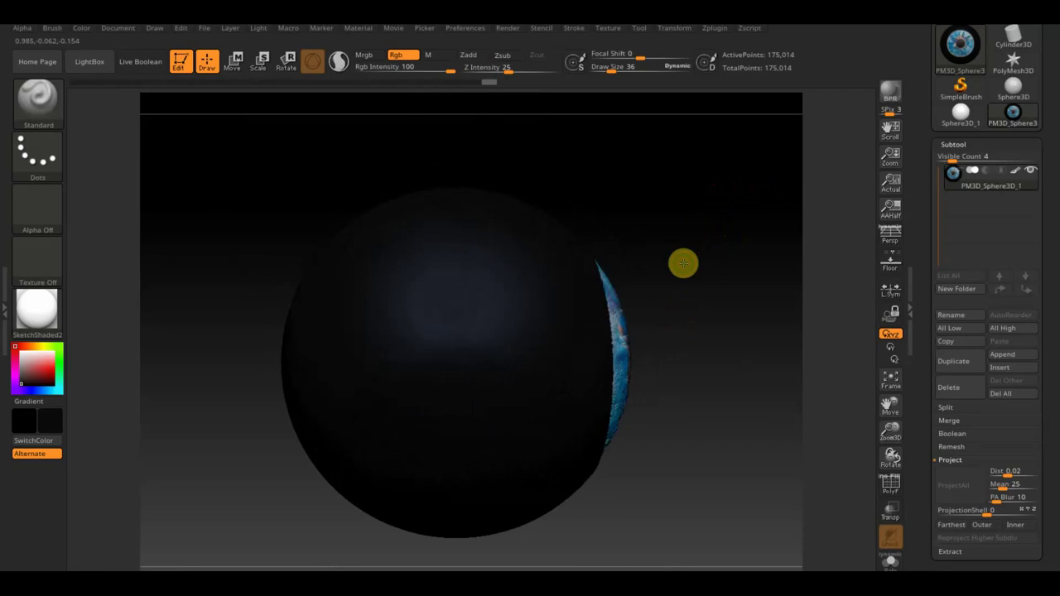
ctrl+click(683, 263)
mouse_move(721, 266)
mouse_down()
mouse_move(693, 267)
mouse_move(703, 268)
mouse_up()
Draw a circular mask over the sphere's left edge and zoom out.
key(space)
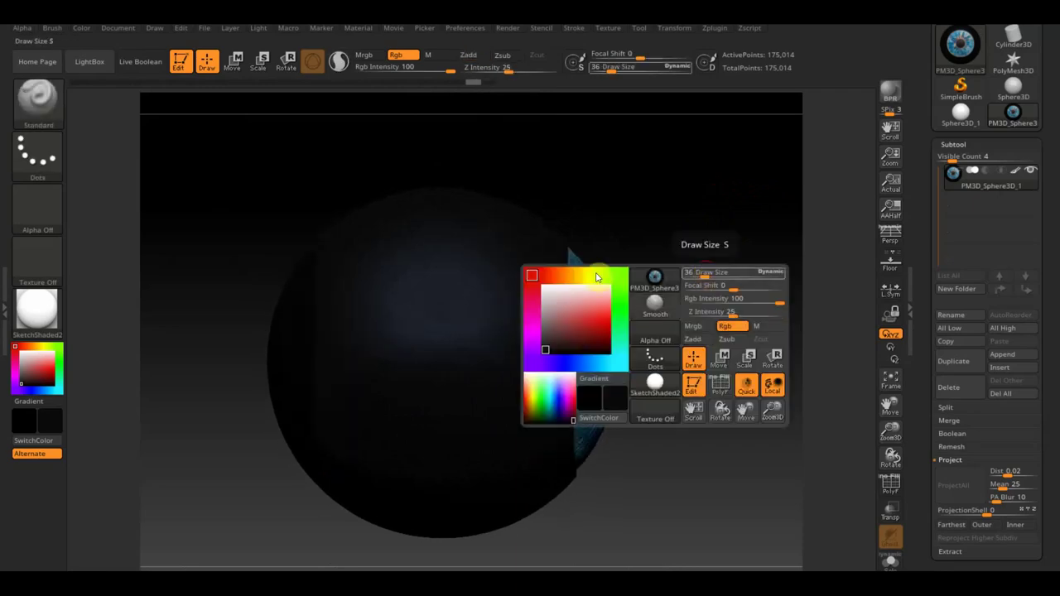
key(ctrl)
ctrl+drag(196, 169, 372, 522)
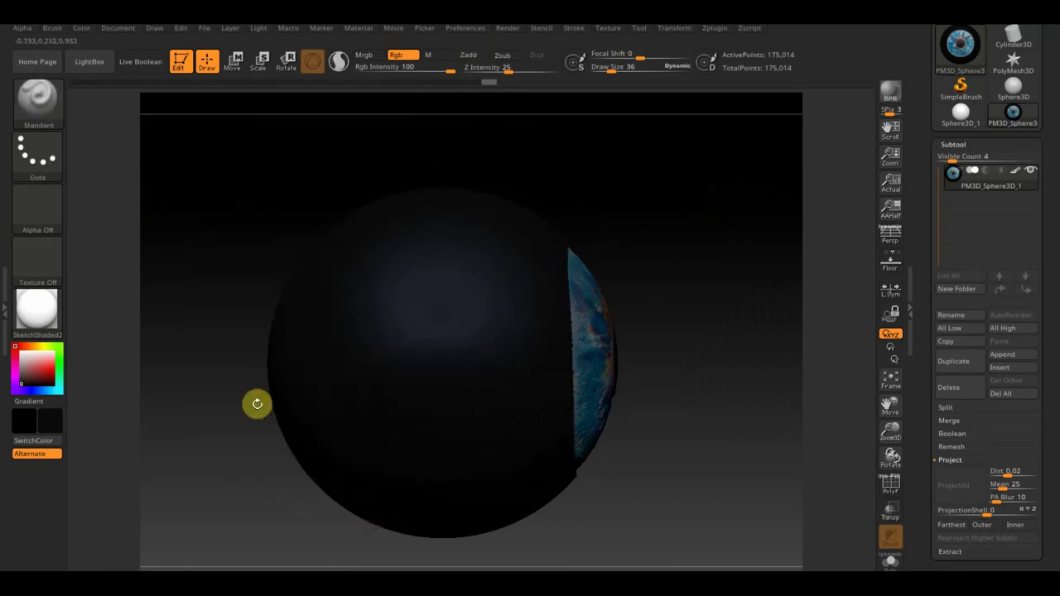
alt+drag(235, 211, 322, 220)
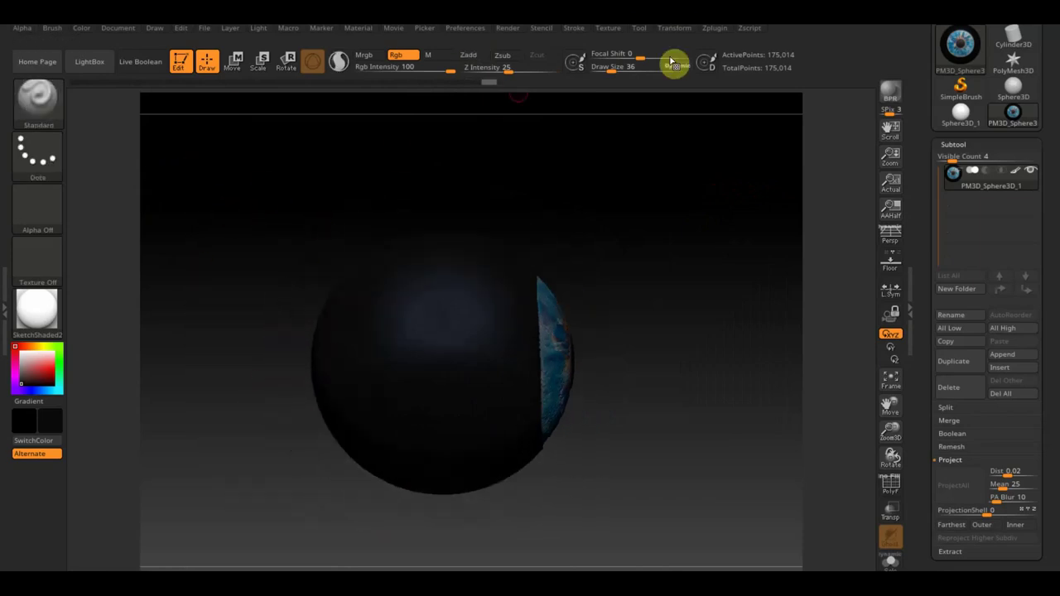
Open the Texture menu's Import image browser.
click(611, 30)
click(636, 108)
scroll(323, 332, down, 2)
Import the Fotokoagulyatsiya-sosudov-7 veins image as a texture.
scroll(317, 321, down, 2)
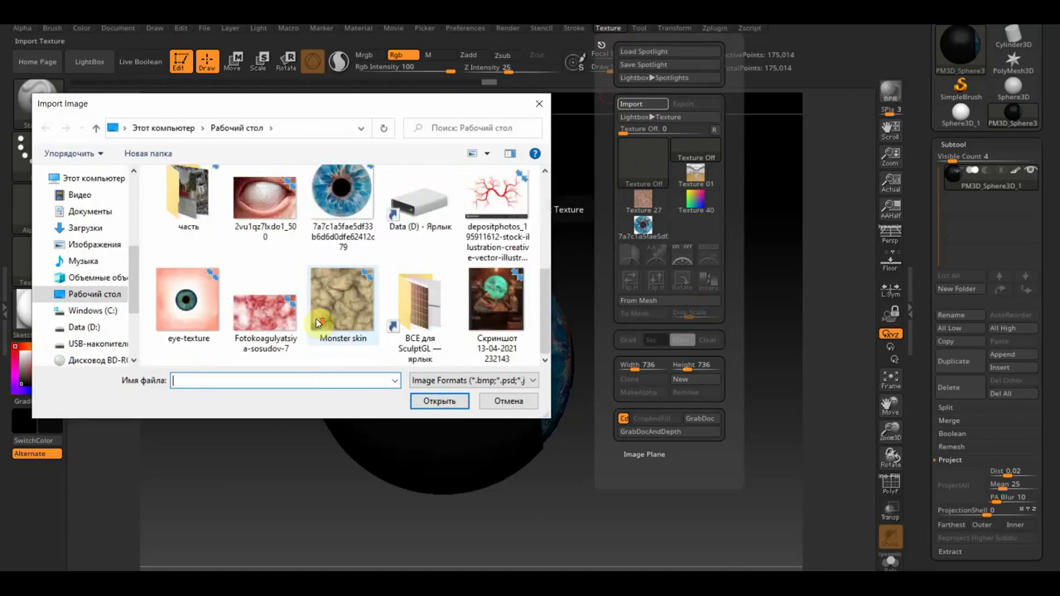
click(271, 313)
click(437, 403)
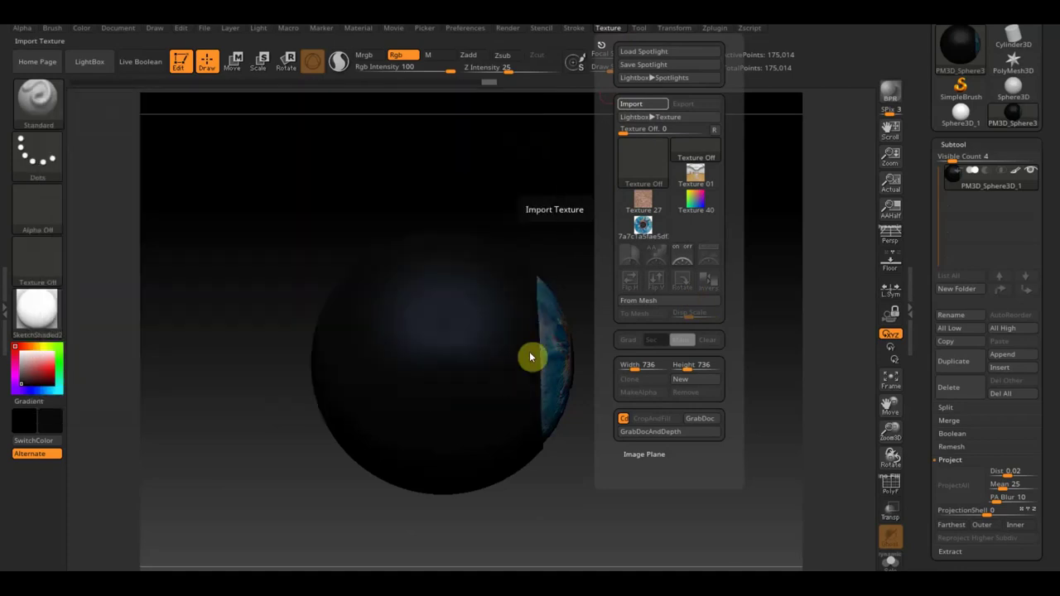
Add the veins texture to Spotlight and shrink it from full canvas size.
click(609, 32)
click(695, 229)
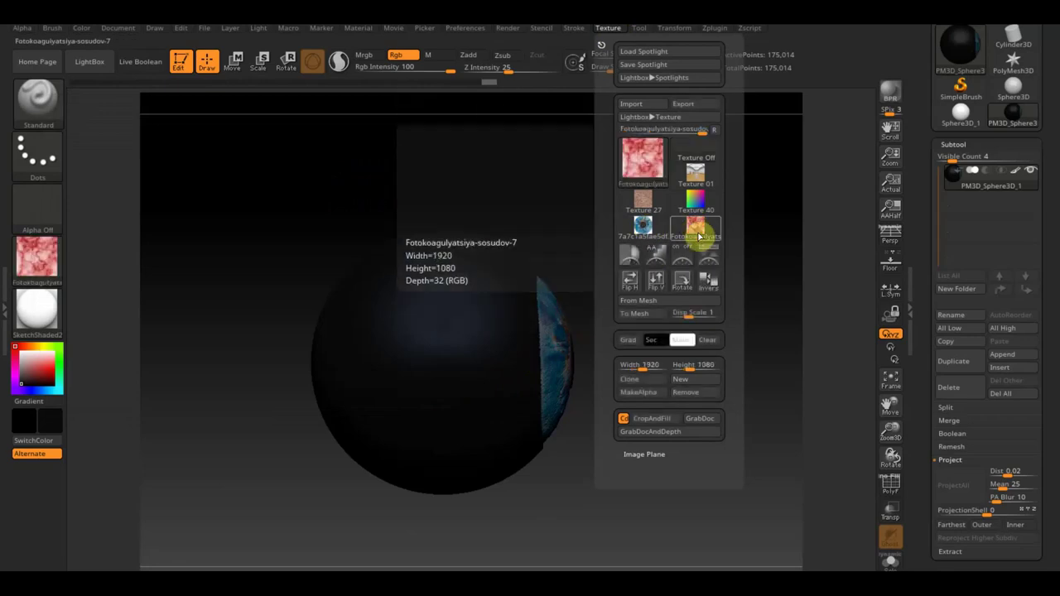
click(709, 263)
mouse_move(505, 240)
mouse_down()
mouse_move(398, 222)
mouse_move(361, 229)
mouse_up()
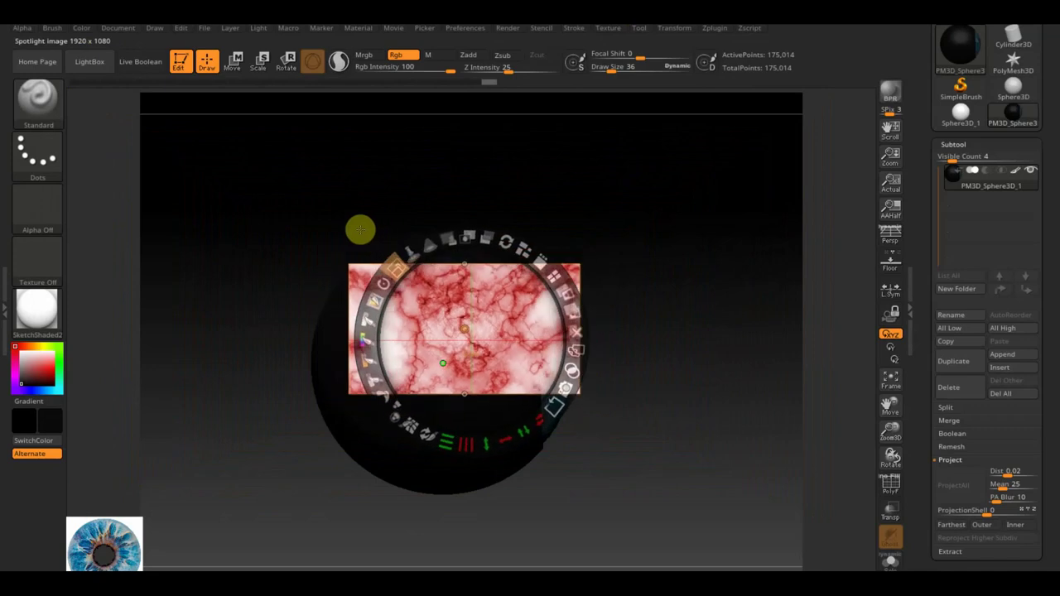
Resize and shift the veins Spotlight image over the sphere's upper half, toggling it to check.
drag(361, 230, 451, 246)
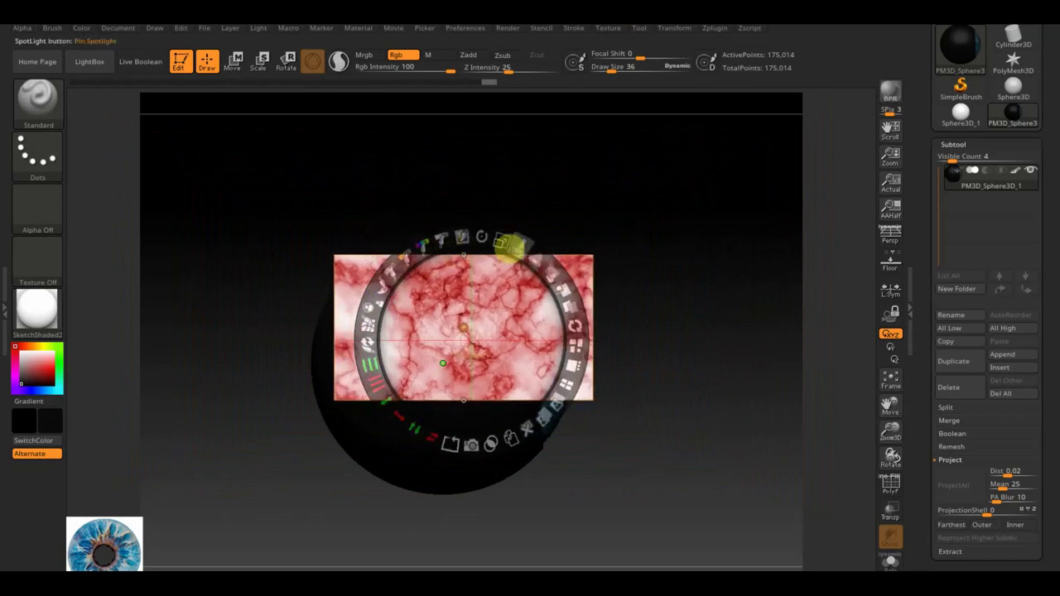
drag(499, 241, 506, 239)
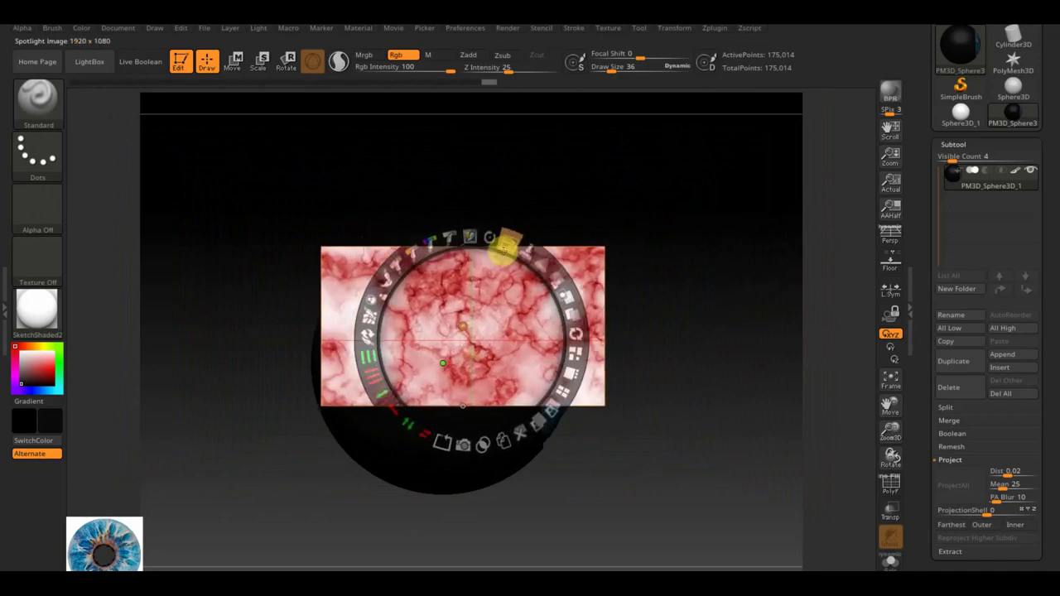
drag(500, 308, 477, 308)
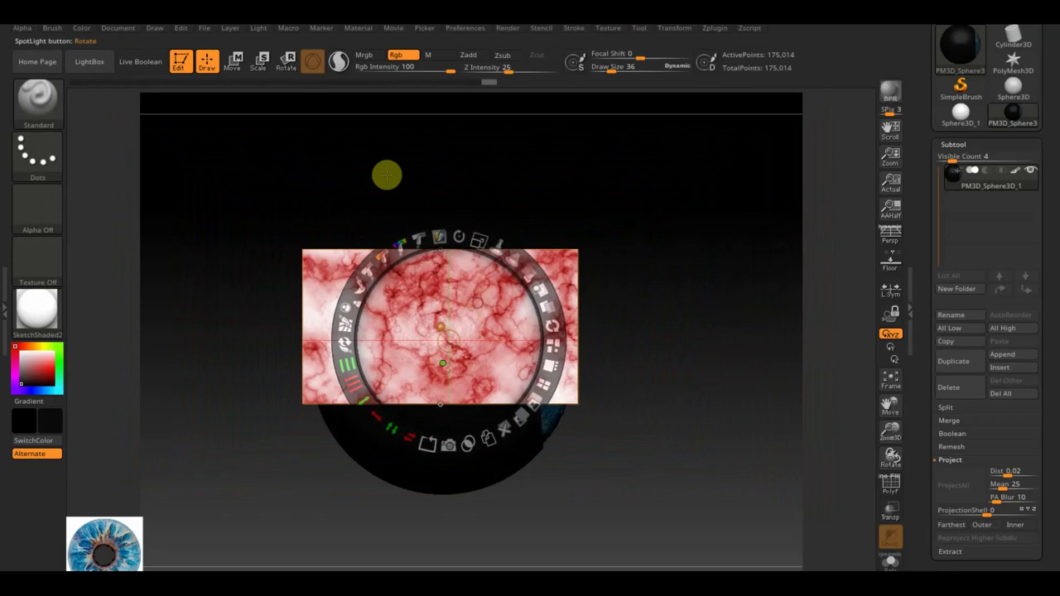
click(234, 63)
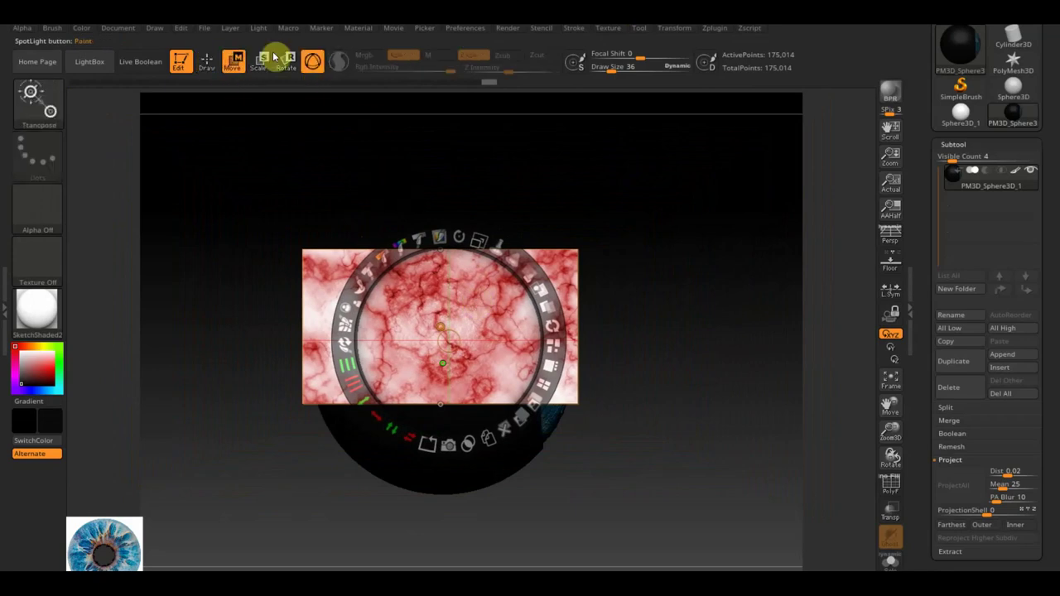
click(208, 63)
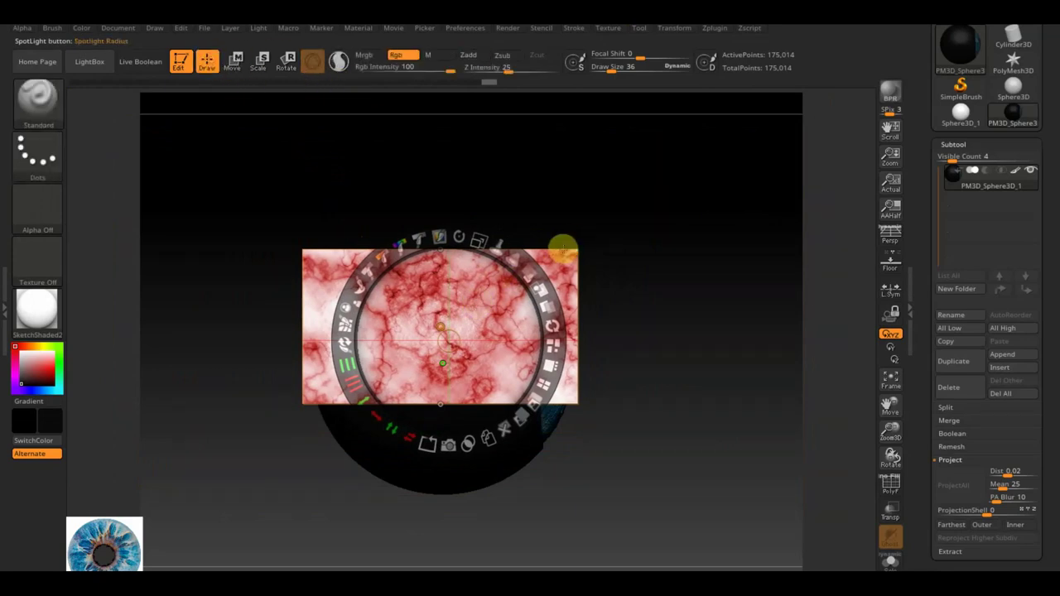
key(shift+z)
key(shift+z)
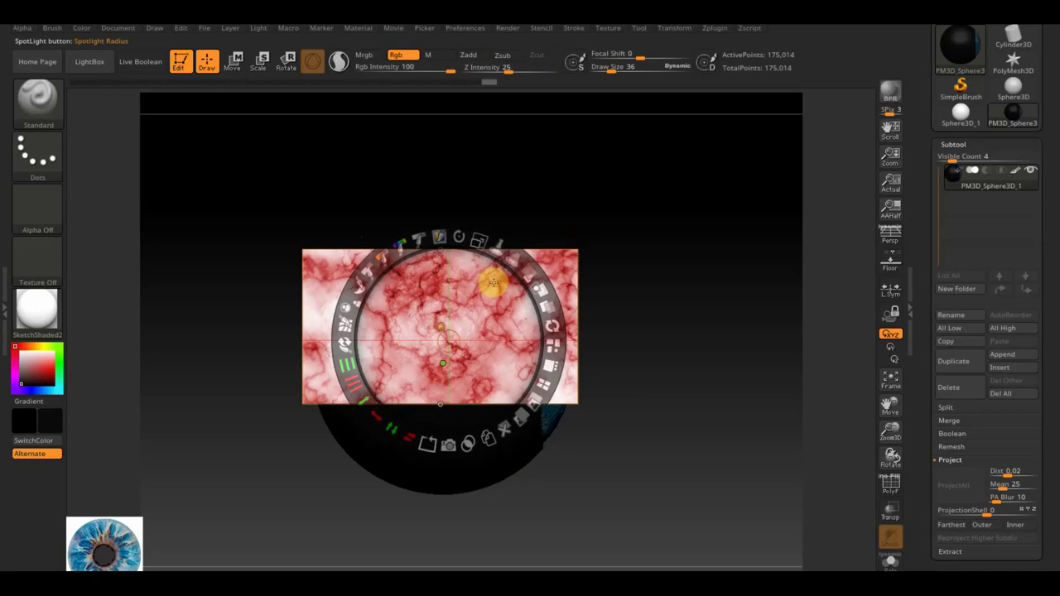
key(shift+z)
key(shift+z)
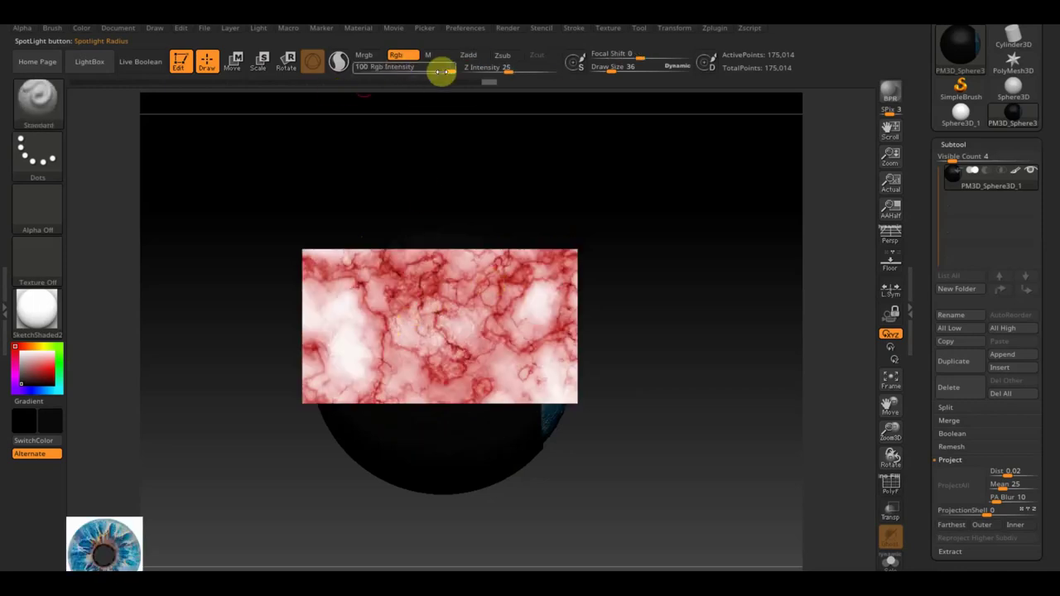
Set Rgb Intensity to 6 and Draw Size to 258, then paint veins onto the upper sphere.
drag(416, 67, 391, 68)
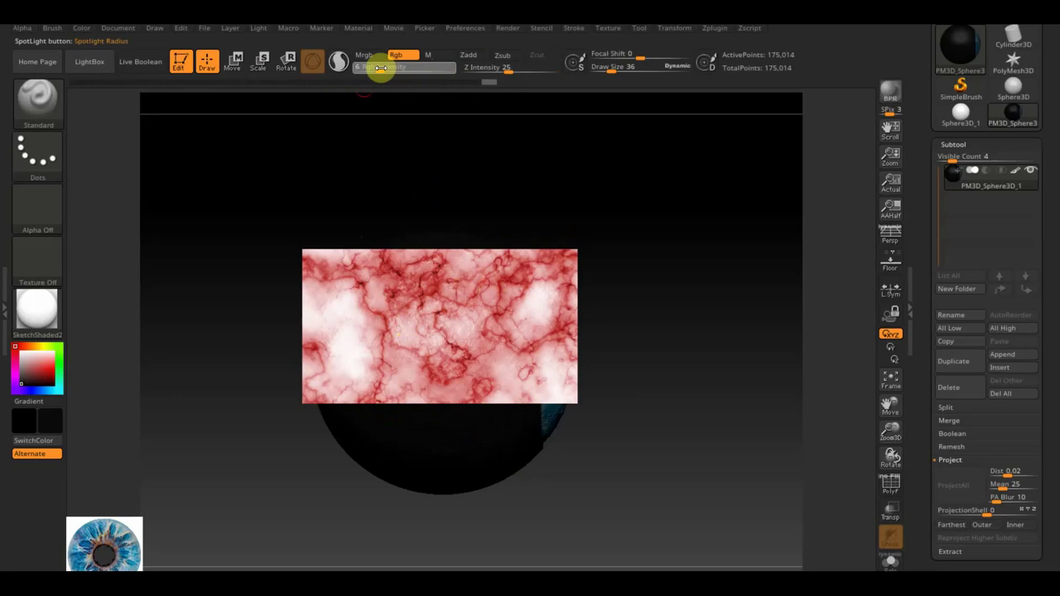
drag(610, 68, 639, 72)
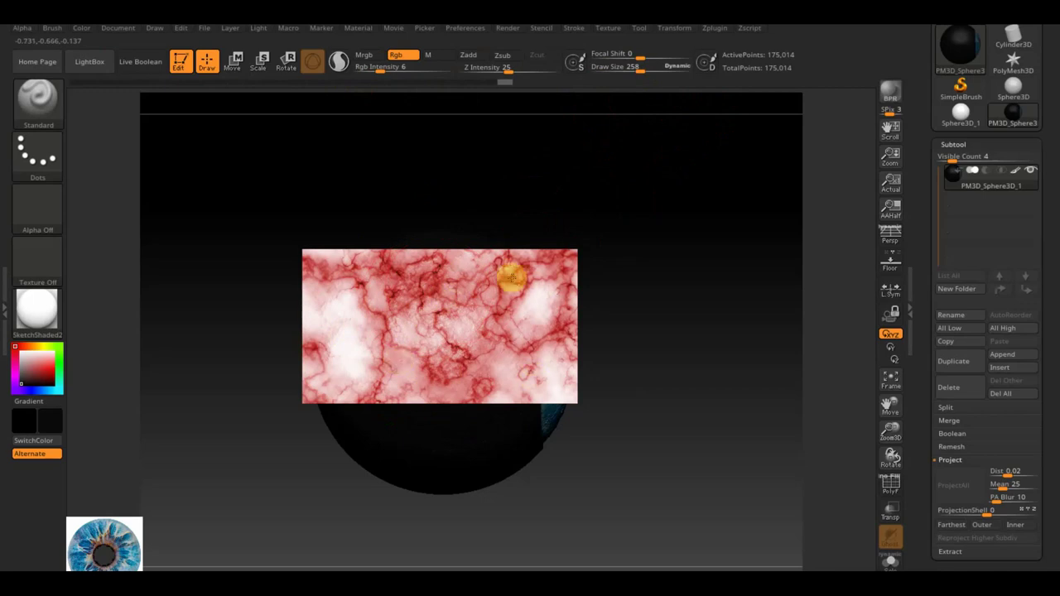
key(z)
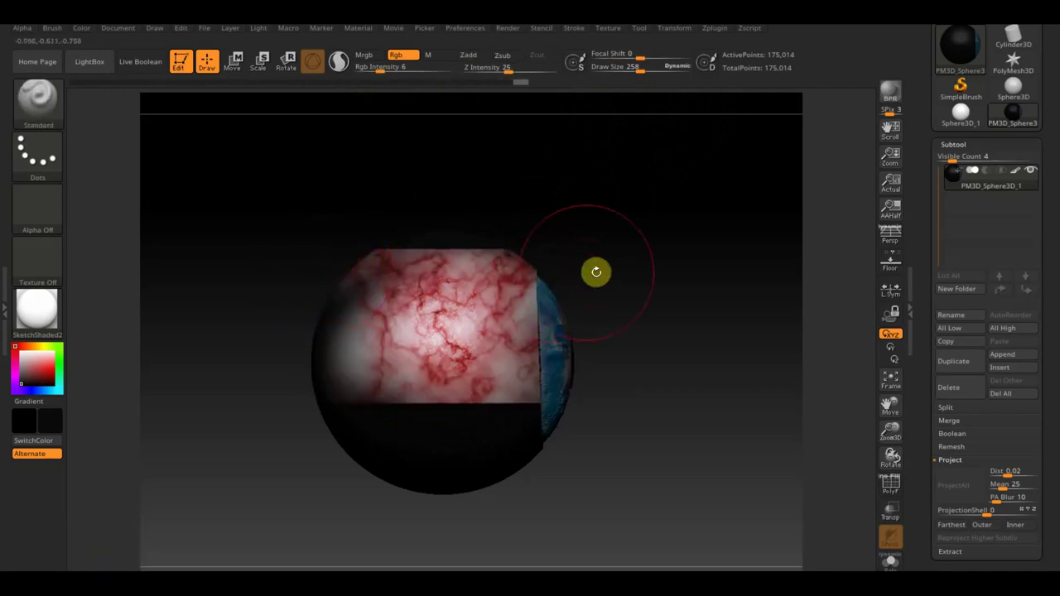
scroll(594, 272, up, 2)
scroll(594, 271, up, 1)
scroll(618, 267, up, 1)
scroll(606, 239, up, 1)
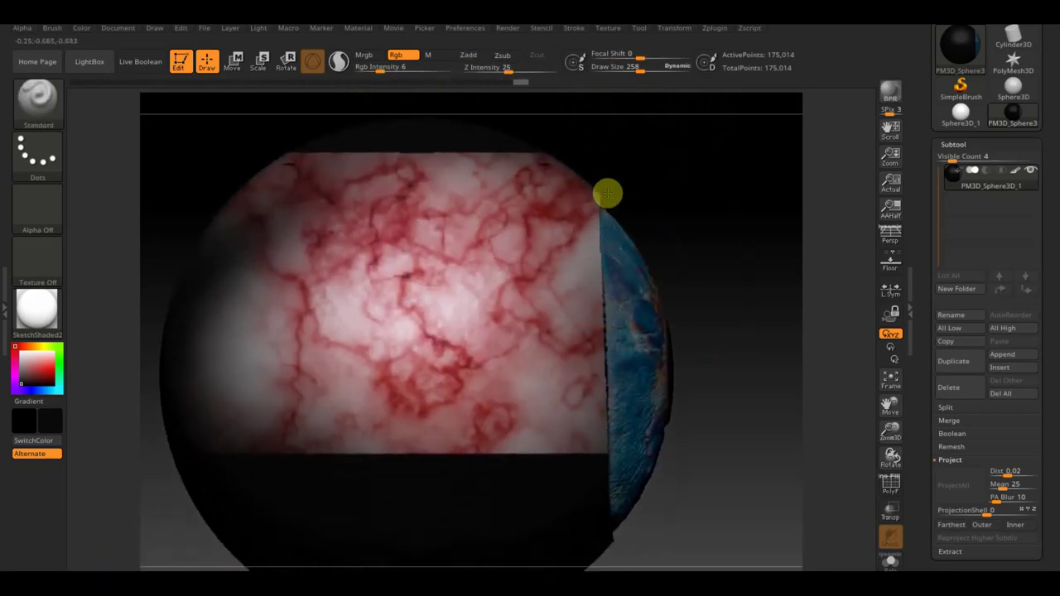
scroll(608, 194, up, 1)
scroll(609, 198, down, 2)
scroll(601, 237, down, 1)
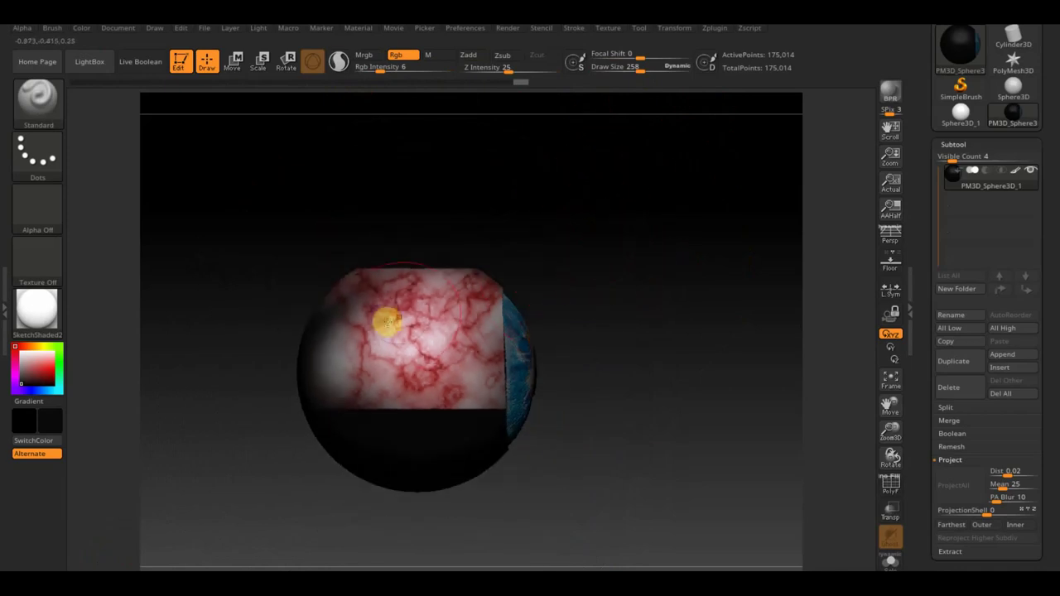
Move the veins Spotlight image down over the sphere's lower half.
key(z)
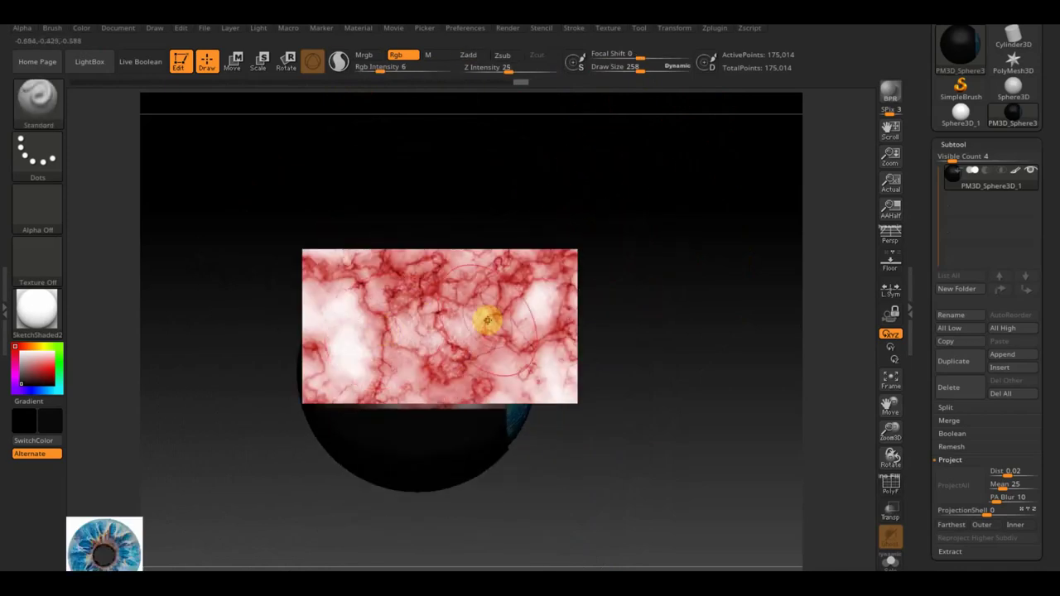
key(z)
mouse_move(506, 310)
mouse_down()
mouse_move(520, 461)
mouse_move(504, 450)
mouse_up()
key(z)
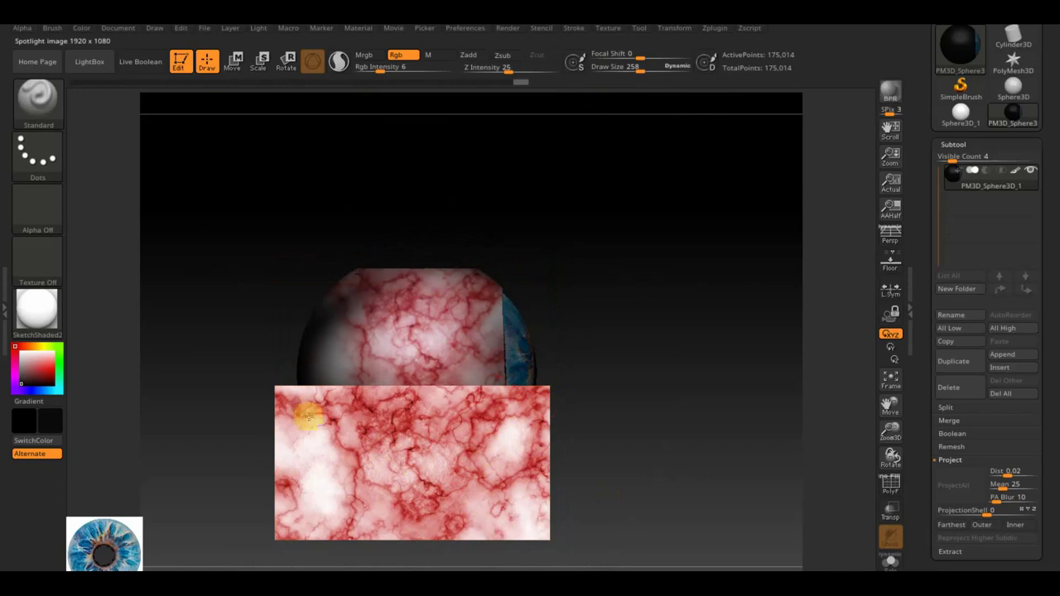
Raise the veins image slightly and paint veins across the sphere's lower half.
key(shift+z)
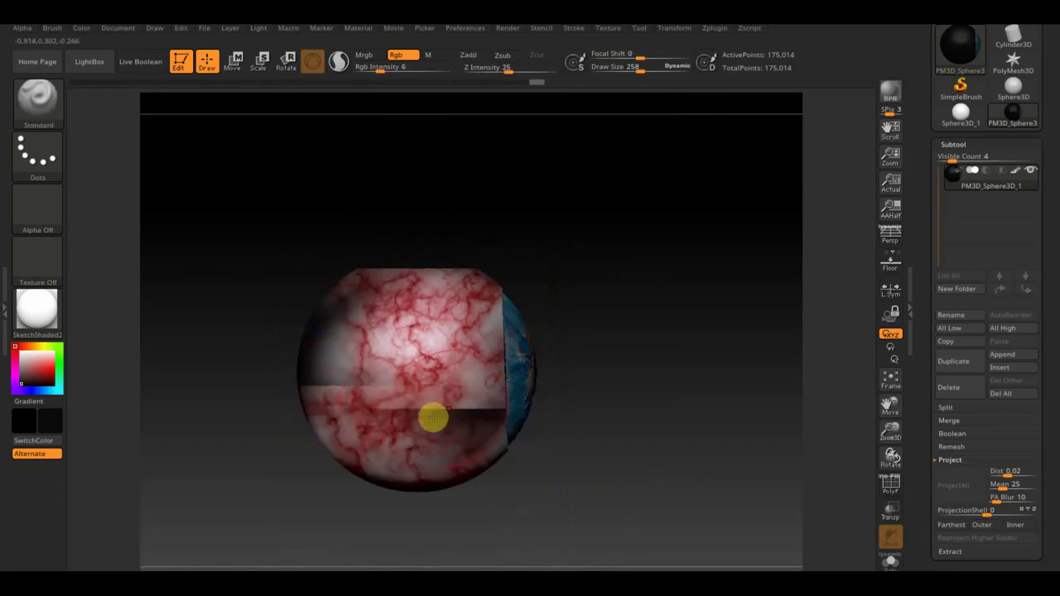
key(shift+z)
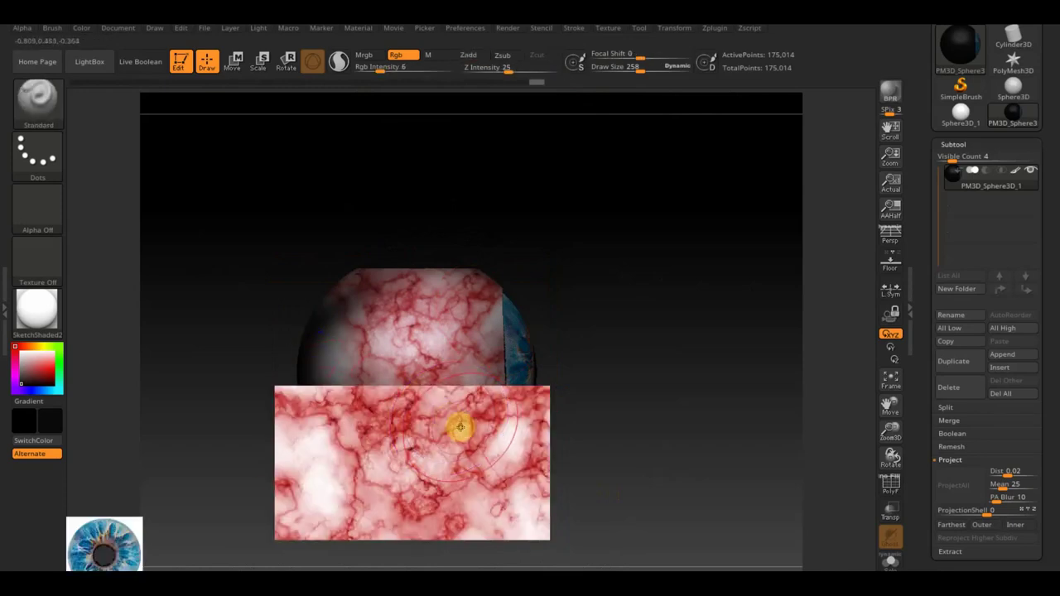
key(z)
drag(460, 414, 457, 383)
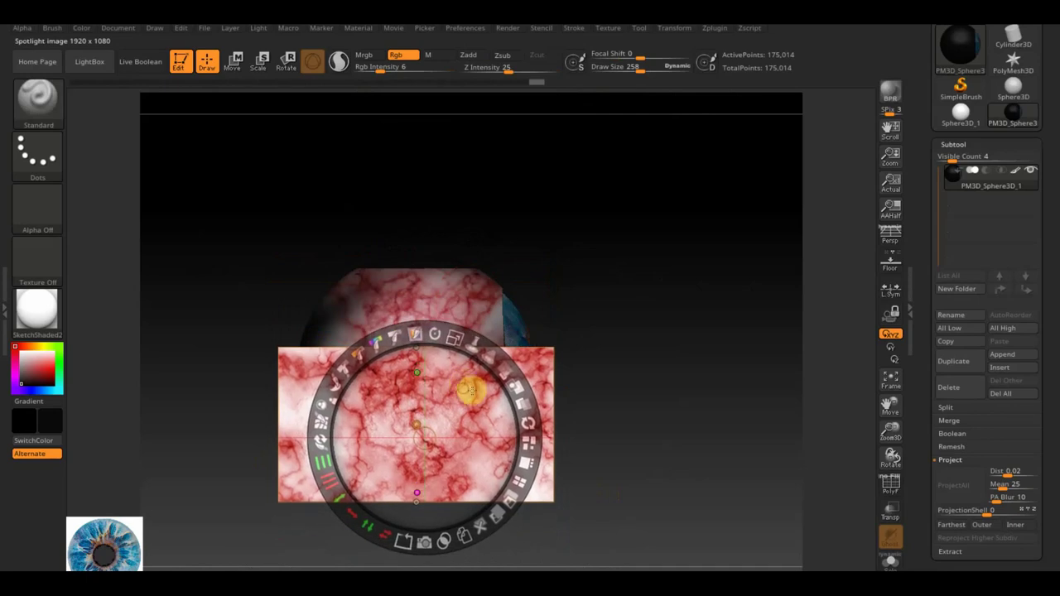
key(z)
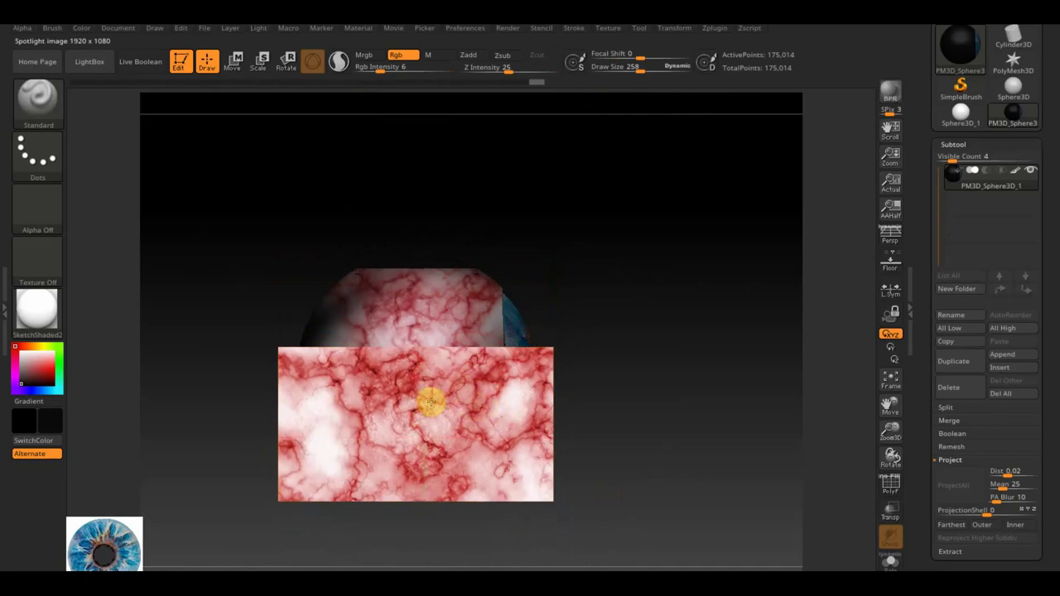
click(370, 406)
key(shift+z)
key(shift+z)
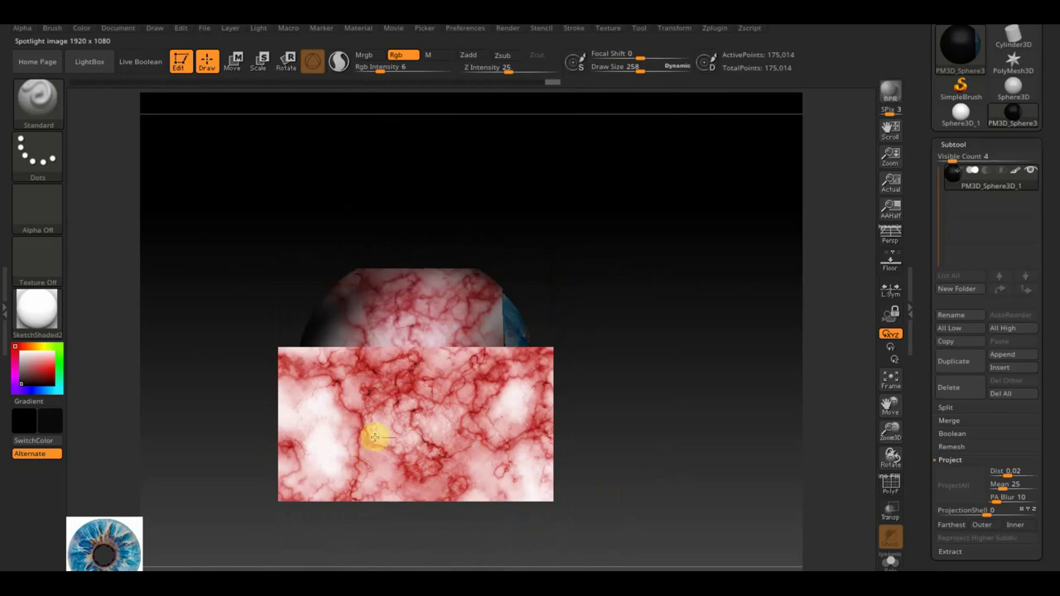
key(shift+z)
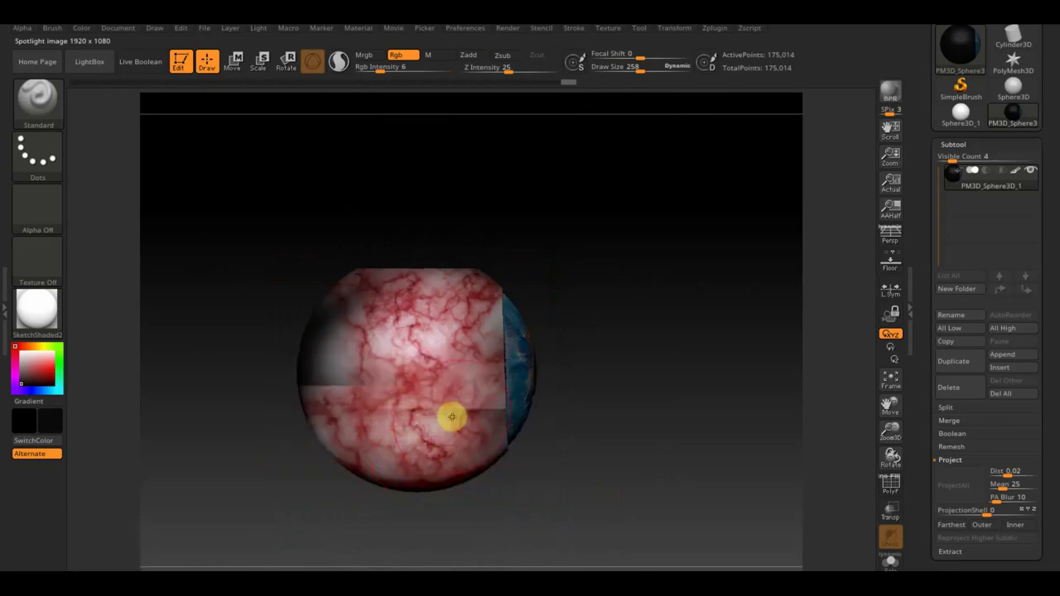
key(shift+z)
click(452, 420)
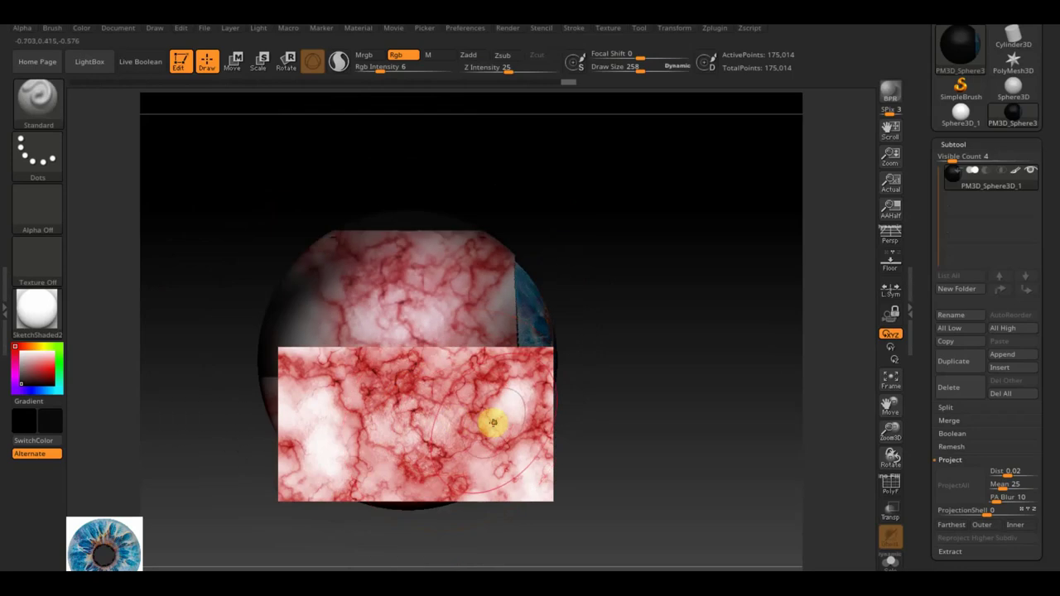
Reduce Draw Size to 146 and paint veins along the lower and lower-right sphere.
drag(645, 73, 628, 74)
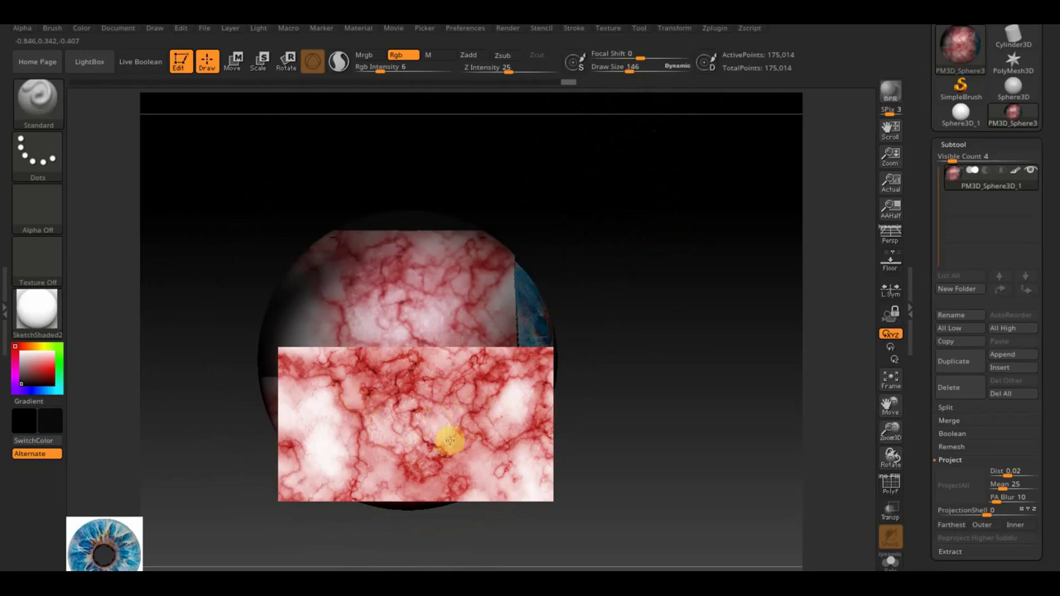
drag(398, 451, 407, 443)
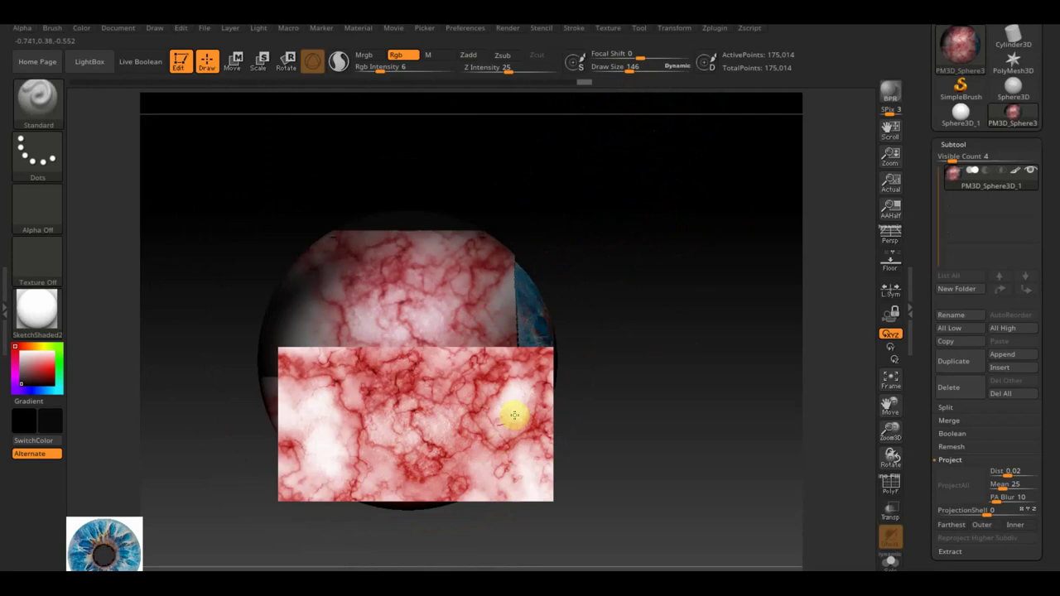
drag(491, 423, 484, 440)
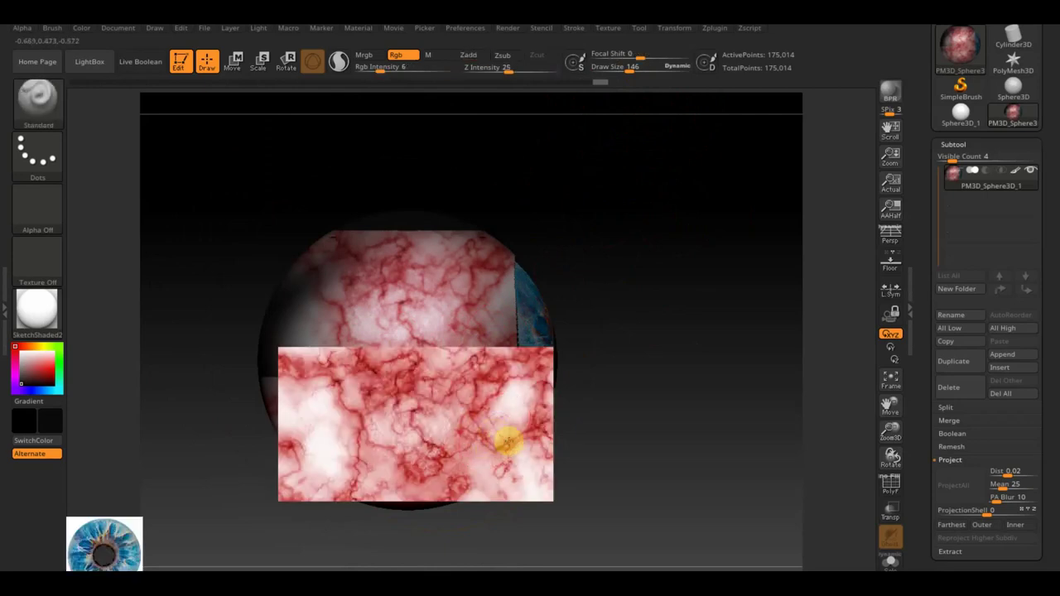
drag(507, 445, 495, 442)
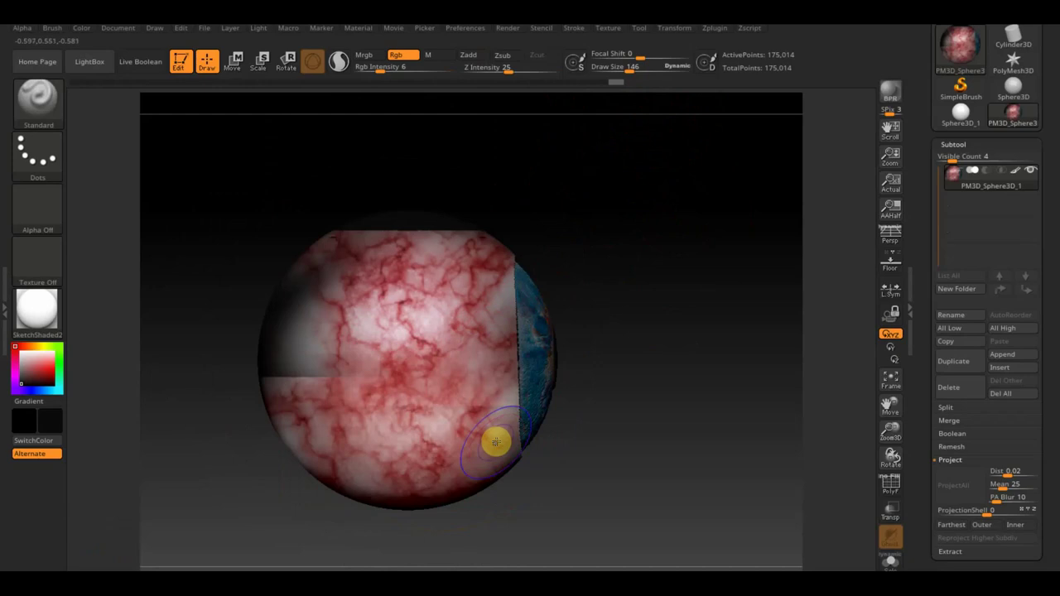
Move and rotate the veins image upright beside the sphere's left side.
key(z)
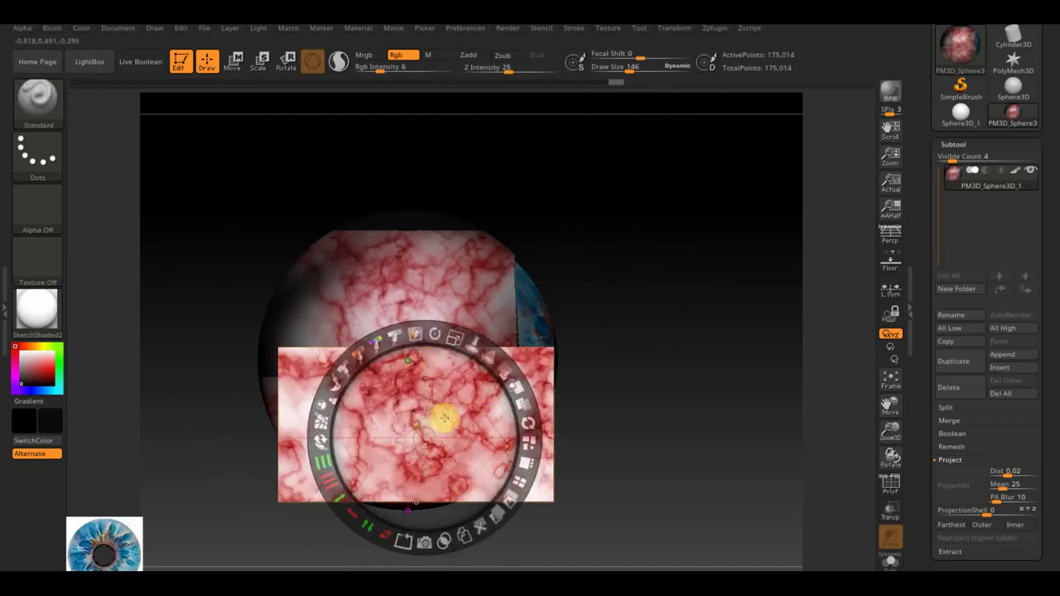
drag(457, 360, 266, 360)
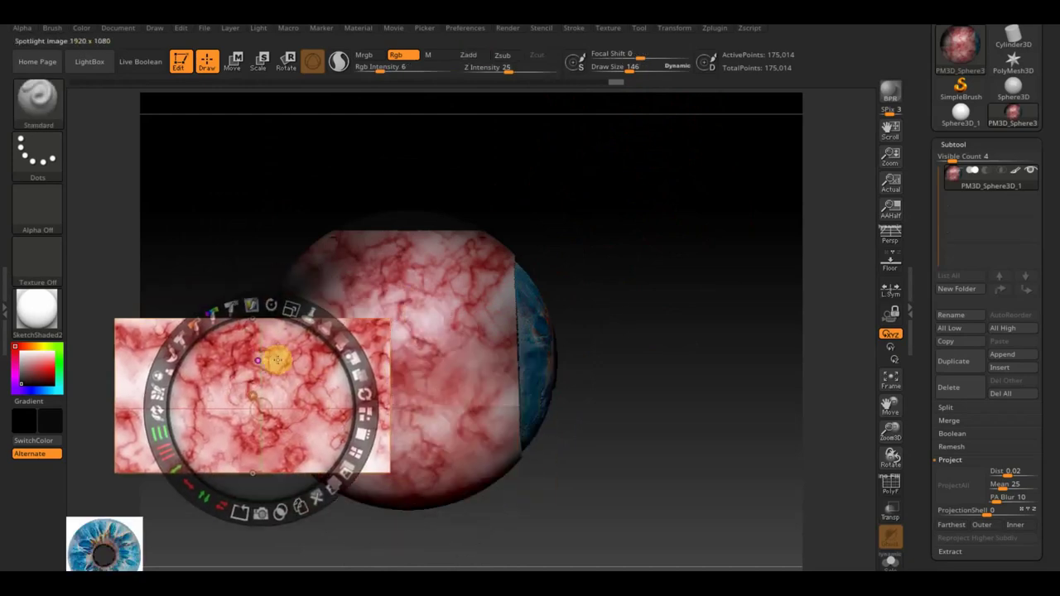
drag(279, 300, 139, 389)
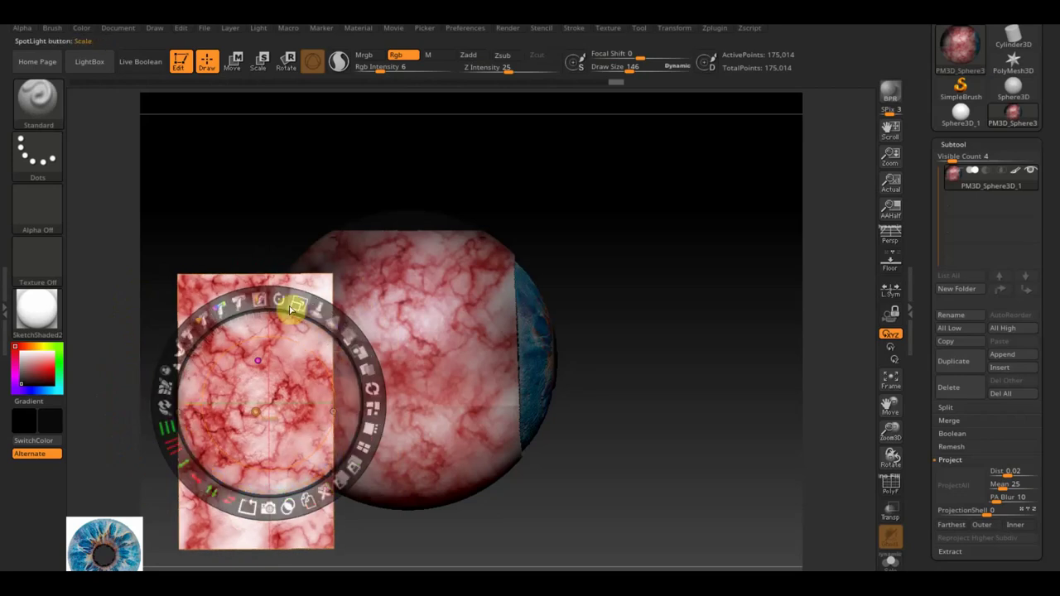
click(294, 303)
drag(268, 373, 260, 330)
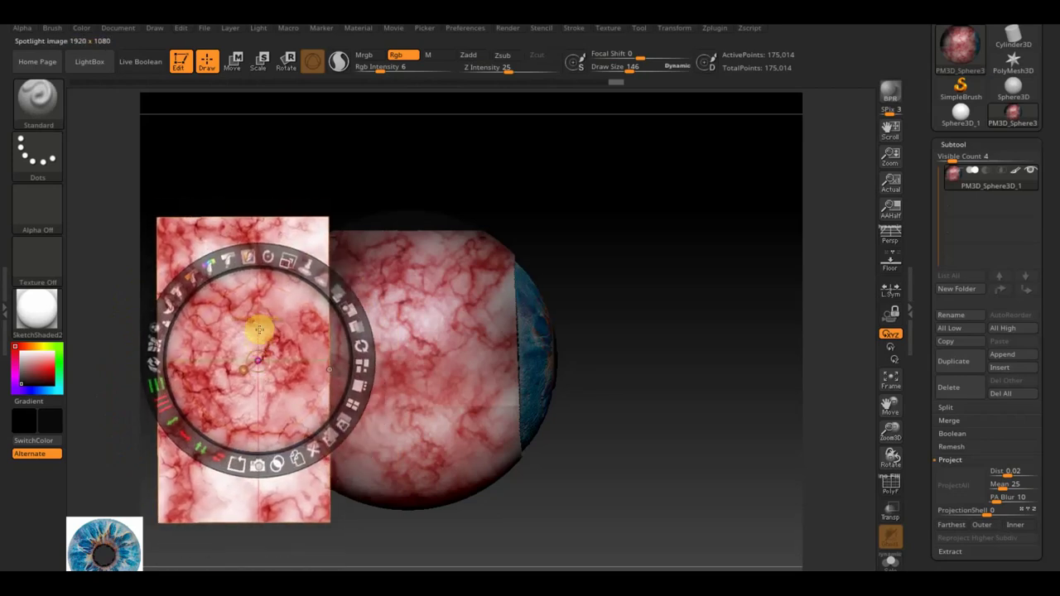
key(shift+z)
key(shift+z)
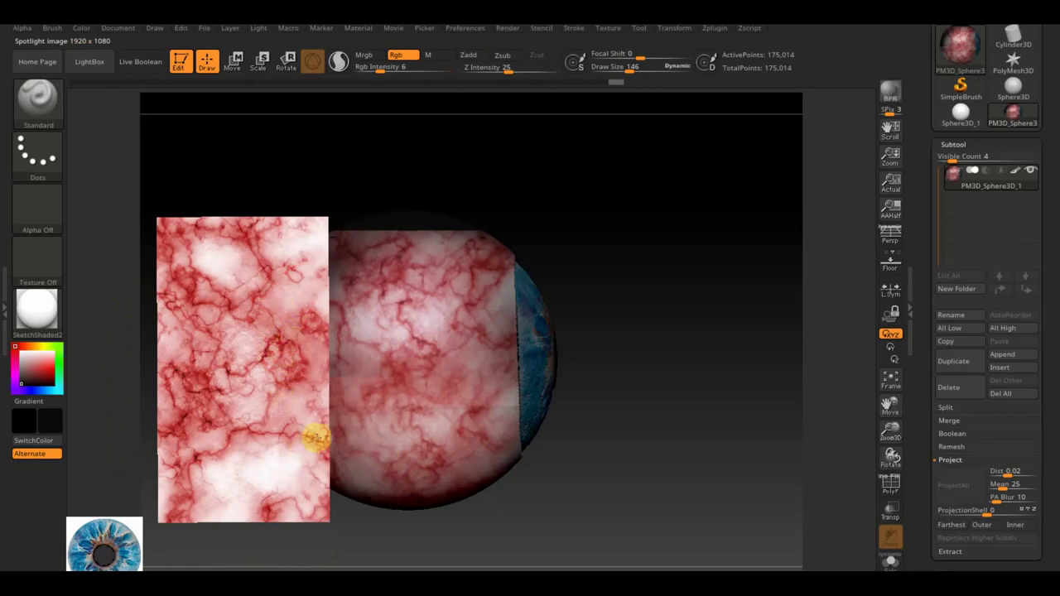
key(shift+z)
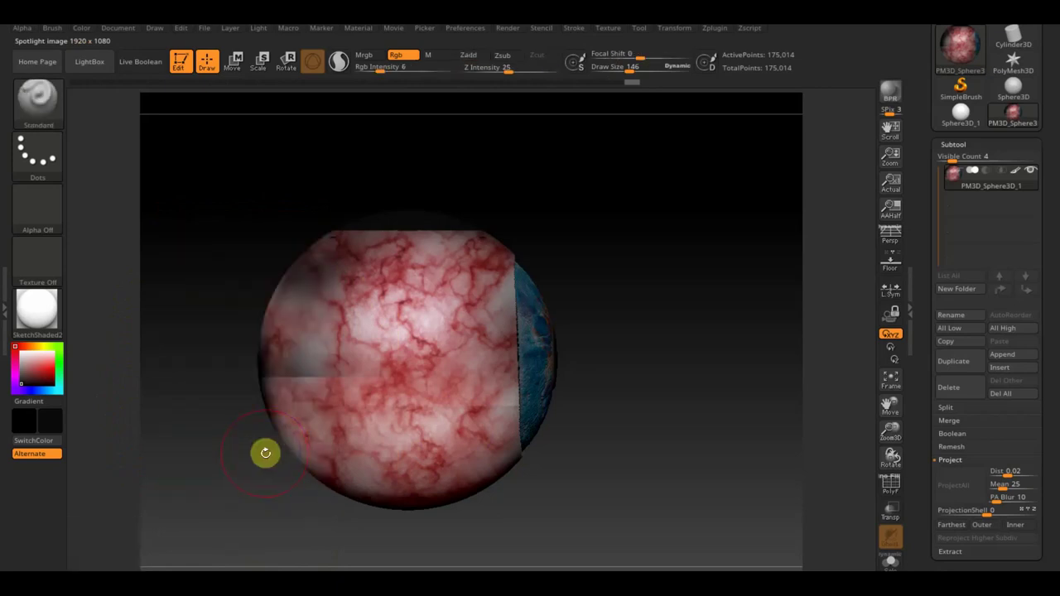
key(shift+z)
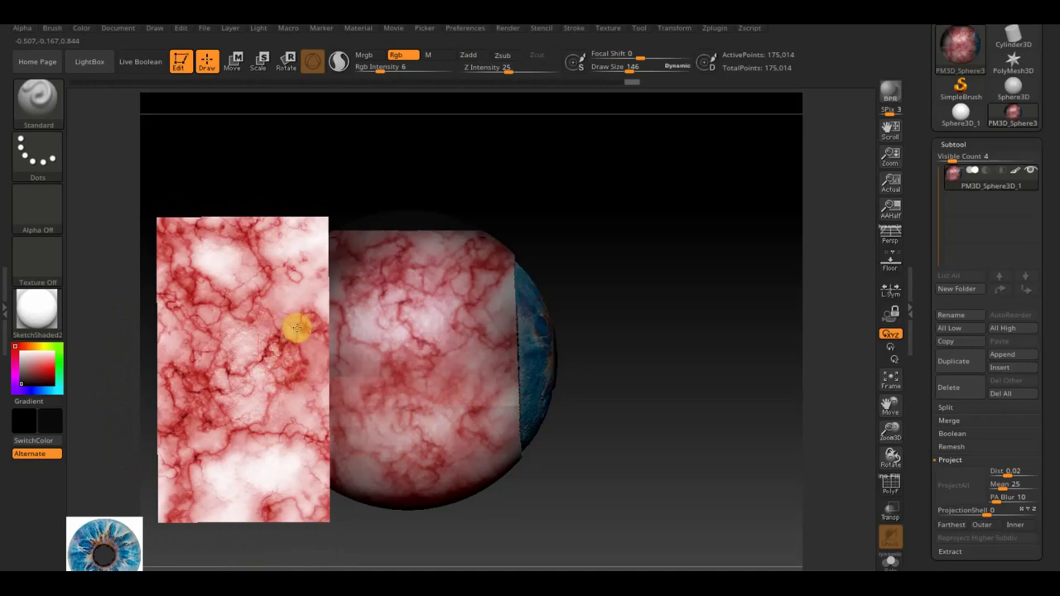
key(shift+z)
key(shift+z)
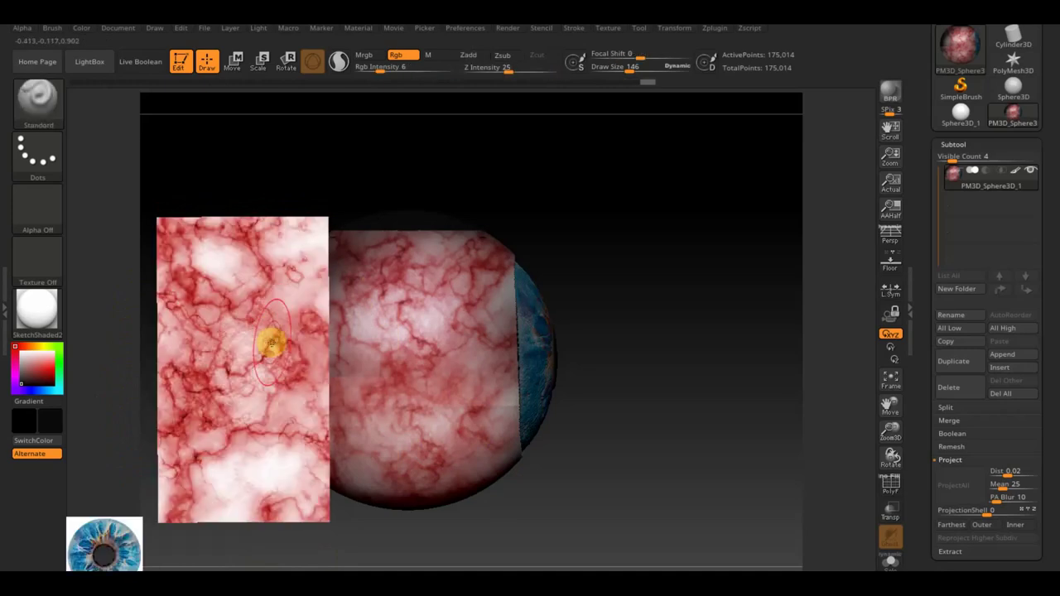
Nudge the veins image slightly right and raise Draw Size to 229.
key(z)
drag(264, 346, 301, 348)
key(z)
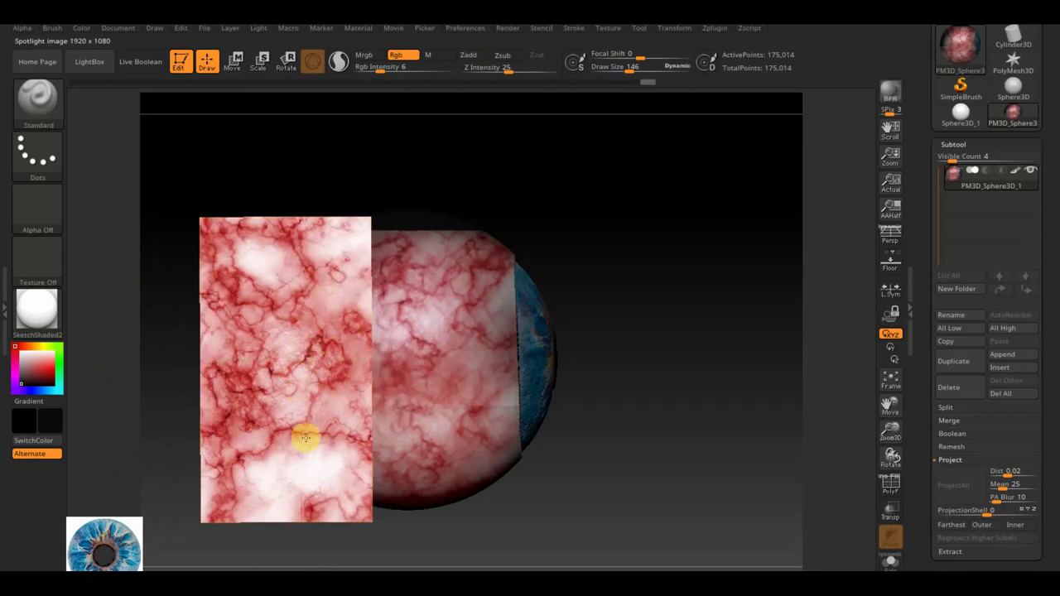
drag(629, 71, 637, 72)
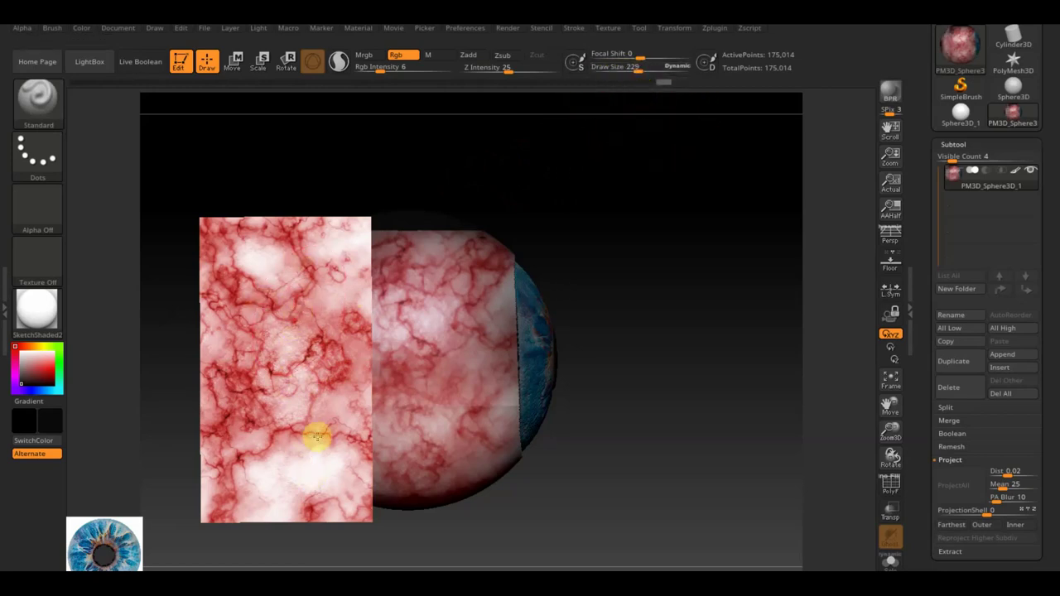
key(z)
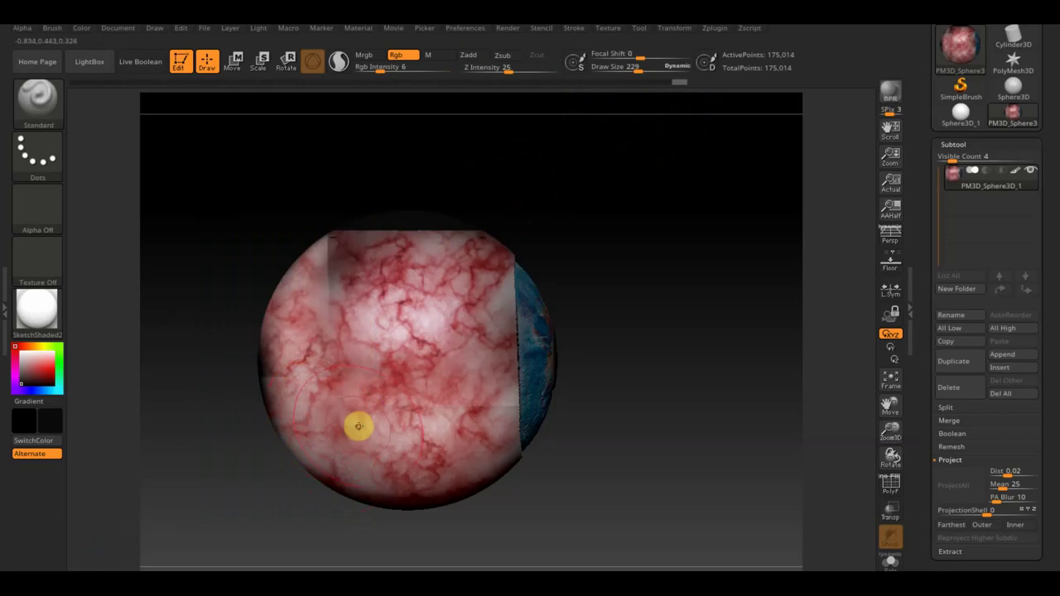
key(shift+z)
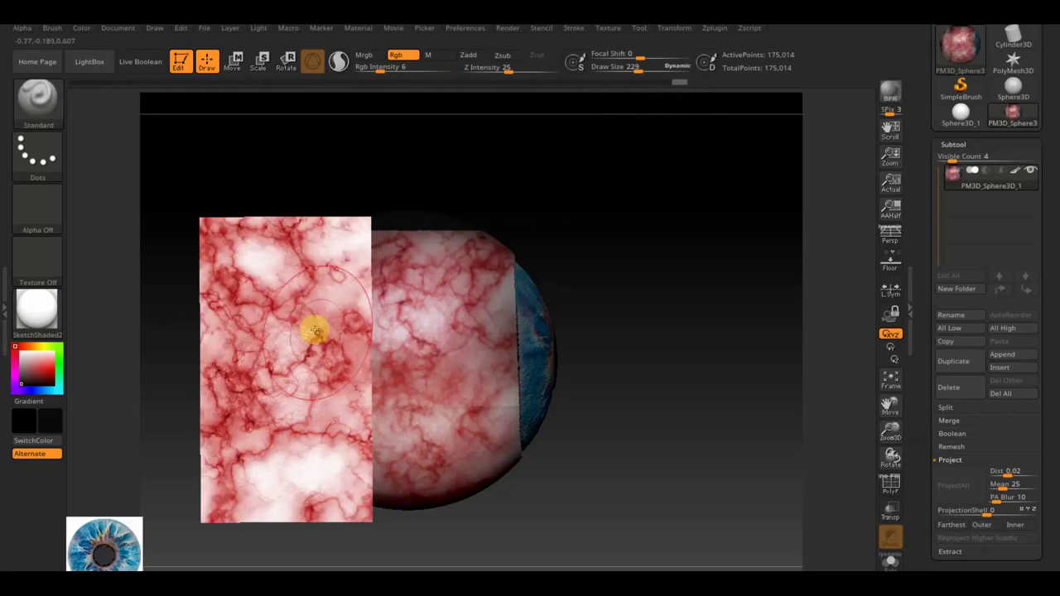
Rotate the marble image back to horizontal and place it over the sphere's upper half.
key(z)
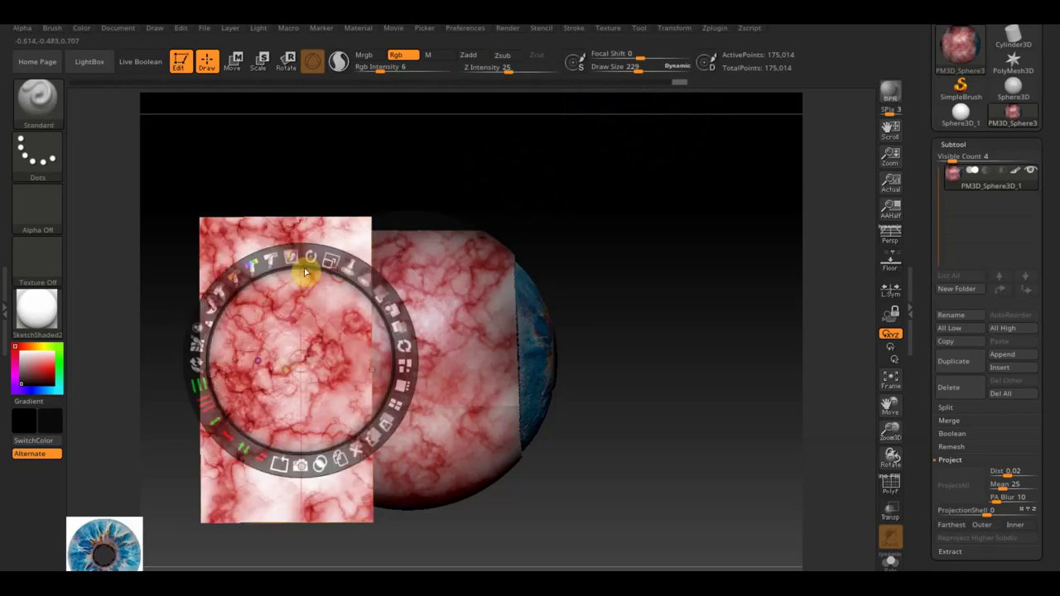
drag(304, 294, 343, 218)
mouse_move(351, 175)
mouse_down()
mouse_move(220, 188)
mouse_move(195, 274)
mouse_move(420, 282)
mouse_up()
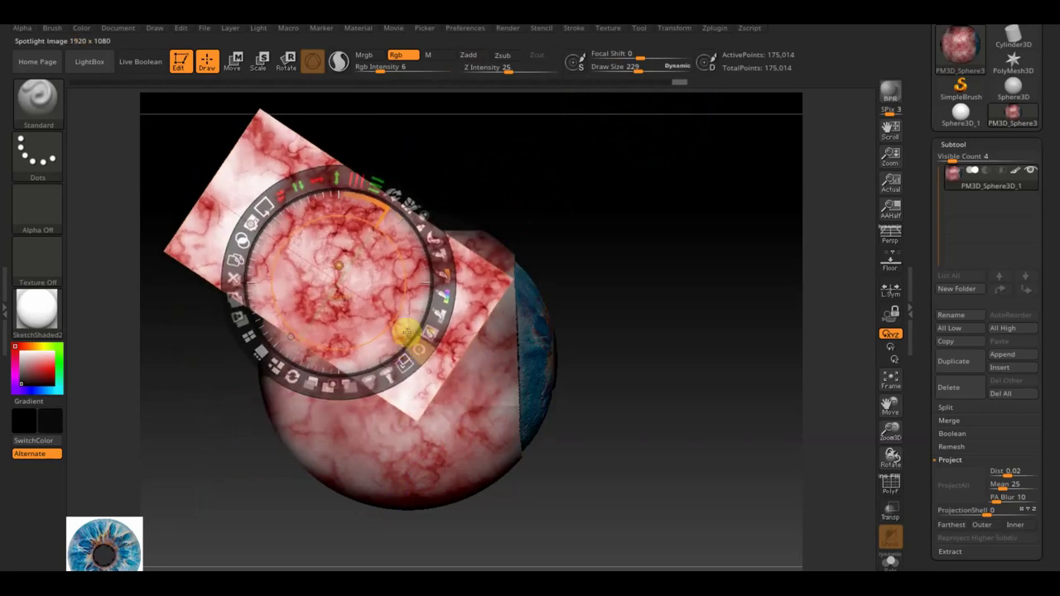
drag(420, 281, 420, 291)
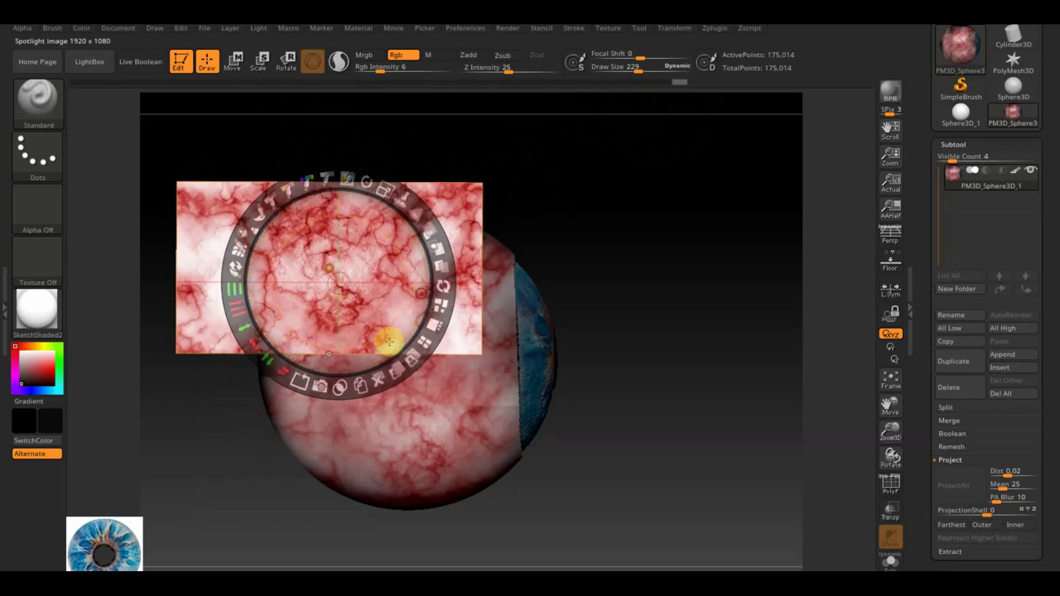
drag(392, 349, 443, 309)
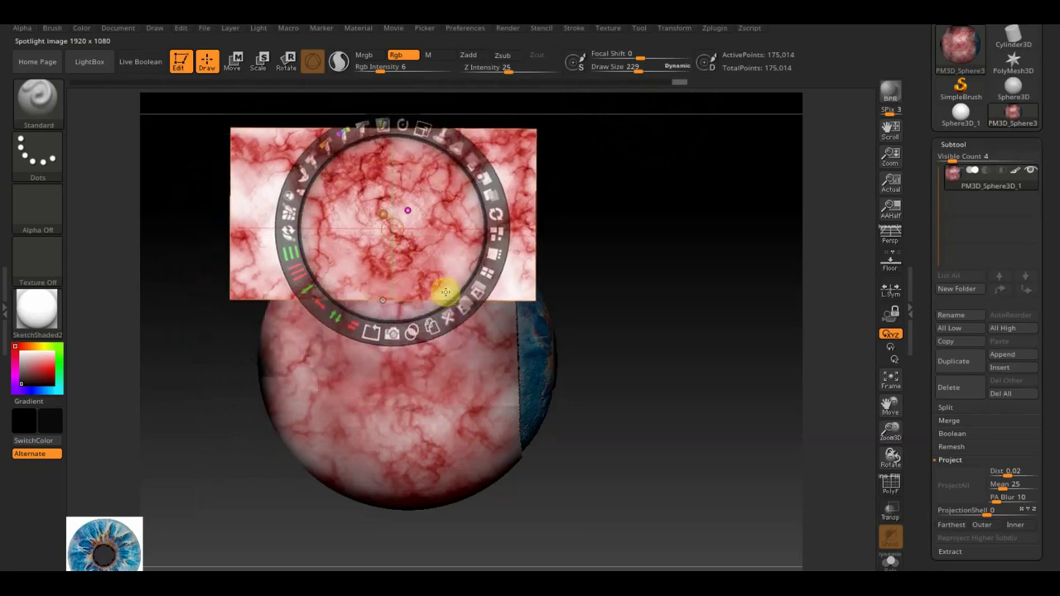
mouse_move(443, 309)
mouse_down()
mouse_move(466, 325)
mouse_move(436, 323)
mouse_move(444, 337)
mouse_up()
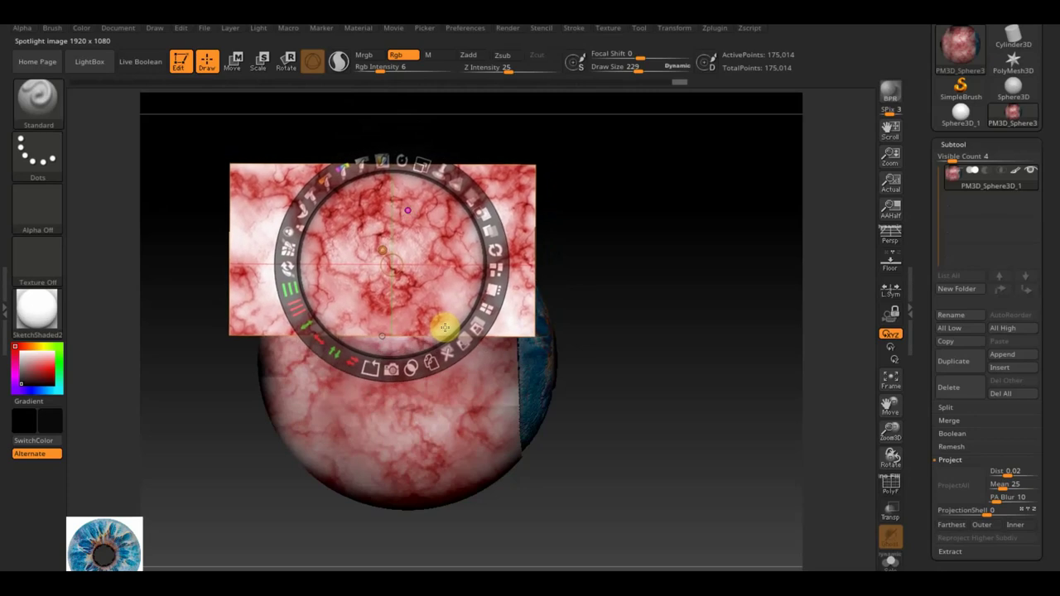
Toggle the marble overlay to compare, then fade it so the sphere shows through.
key(shift+z)
key(shift+z)
key(z)
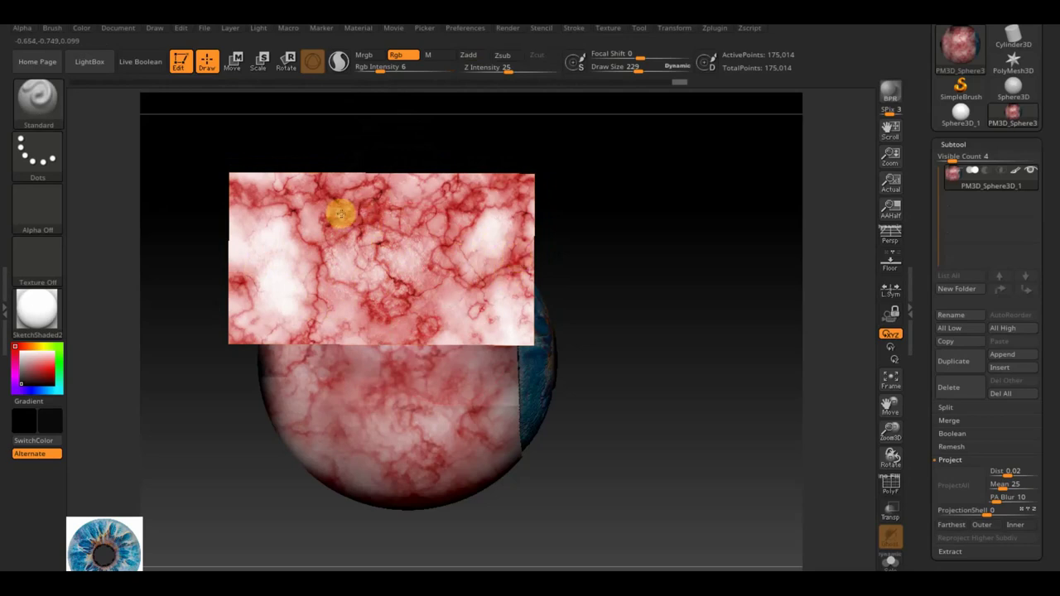
key(shift+z)
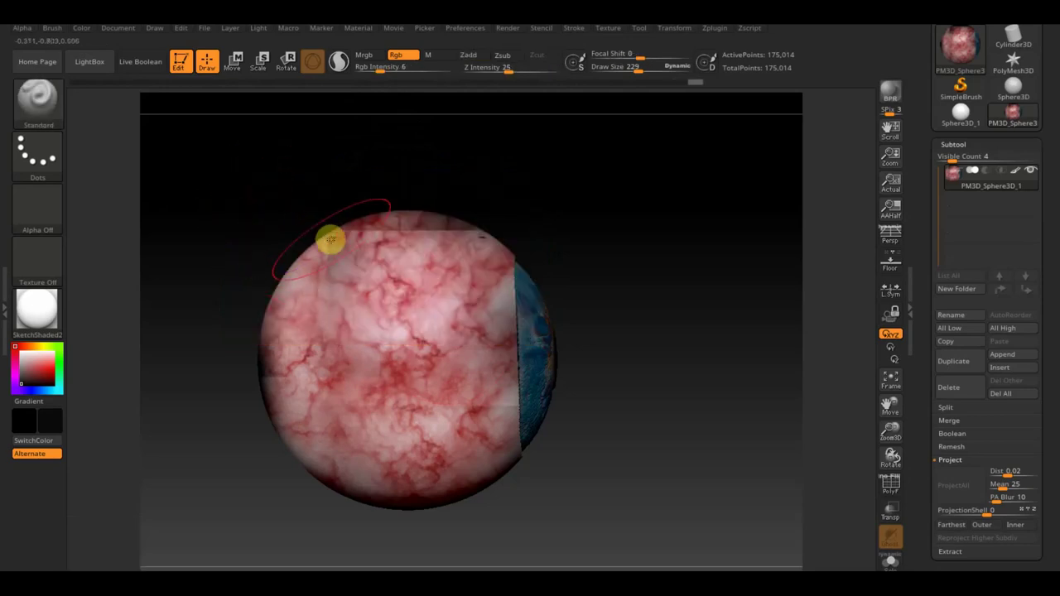
key(shift+z)
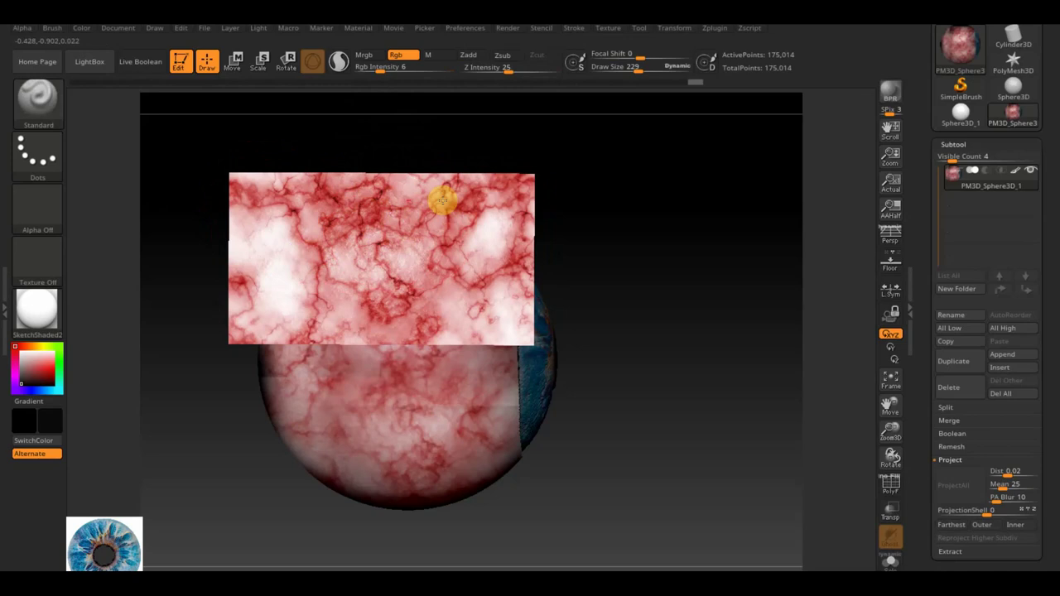
key(shift+z)
key(shift+z)
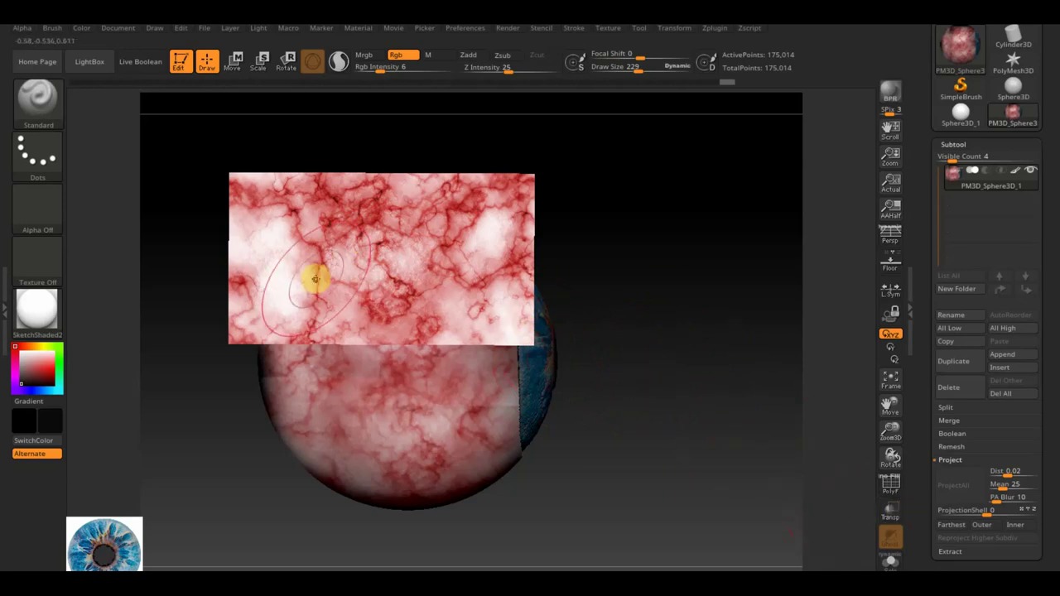
key(z)
mouse_move(489, 237)
mouse_down()
mouse_move(386, 205)
mouse_move(421, 243)
mouse_move(386, 218)
mouse_move(407, 241)
mouse_move(475, 210)
mouse_move(342, 201)
mouse_move(382, 222)
mouse_up()
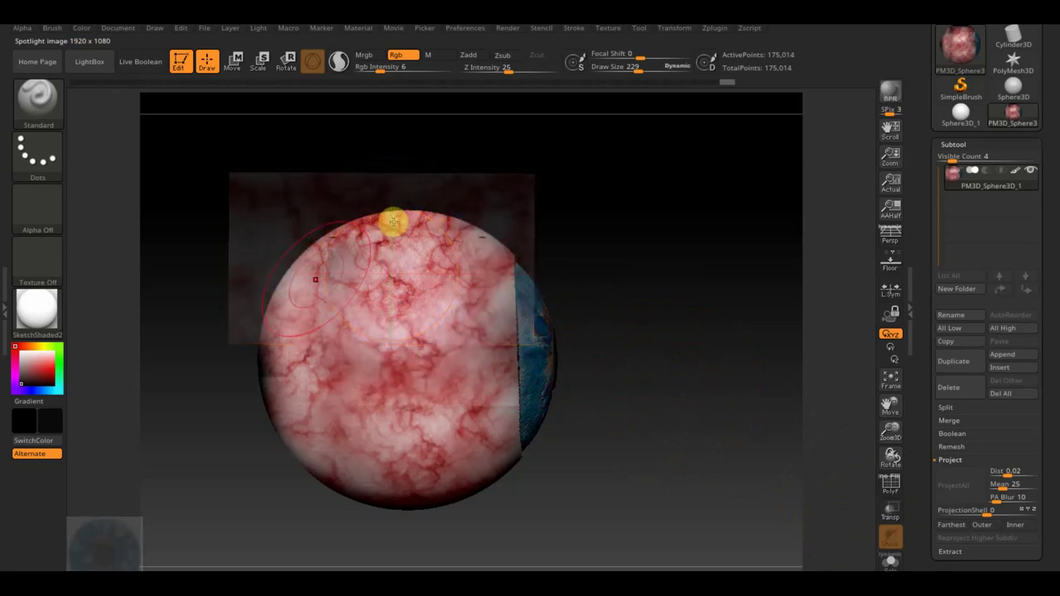
Paint veins onto the sphere's left-centre and across toward the lower left.
mouse_move(410, 221)
mouse_down()
mouse_move(386, 283)
mouse_move(339, 314)
mouse_up()
key(z)
right_drag(248, 367, 298, 383)
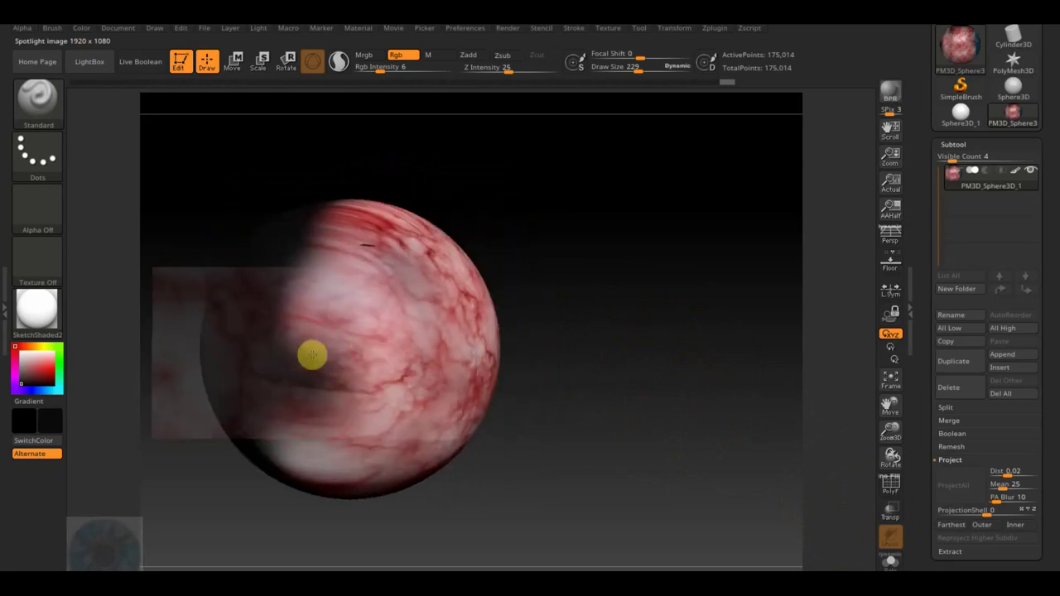
mouse_move(284, 382)
mouse_down()
mouse_move(323, 379)
mouse_move(315, 367)
mouse_move(338, 326)
mouse_move(292, 319)
mouse_up()
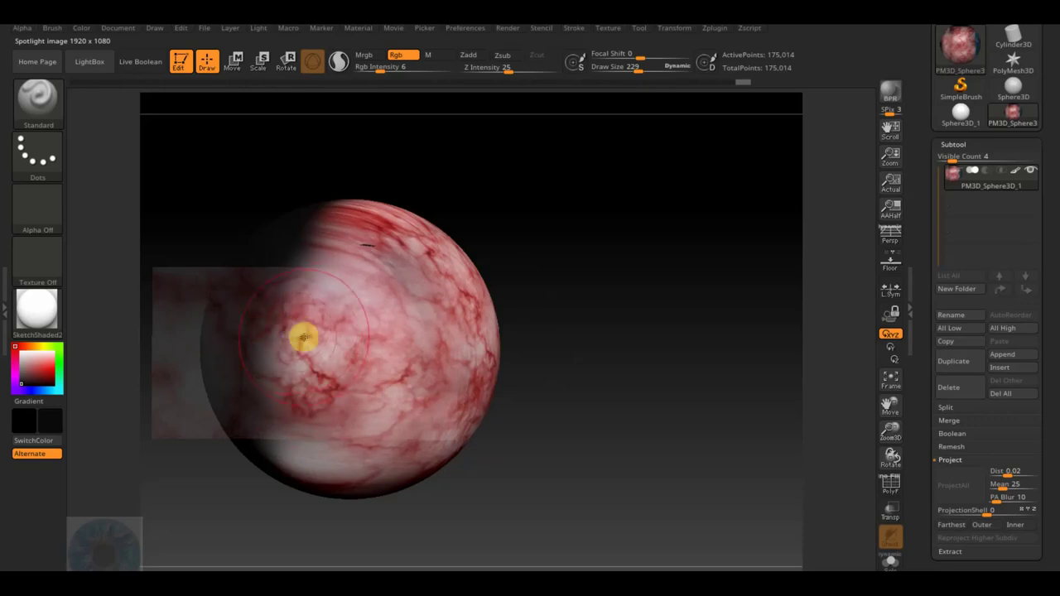
key(z)
drag(301, 339, 316, 250)
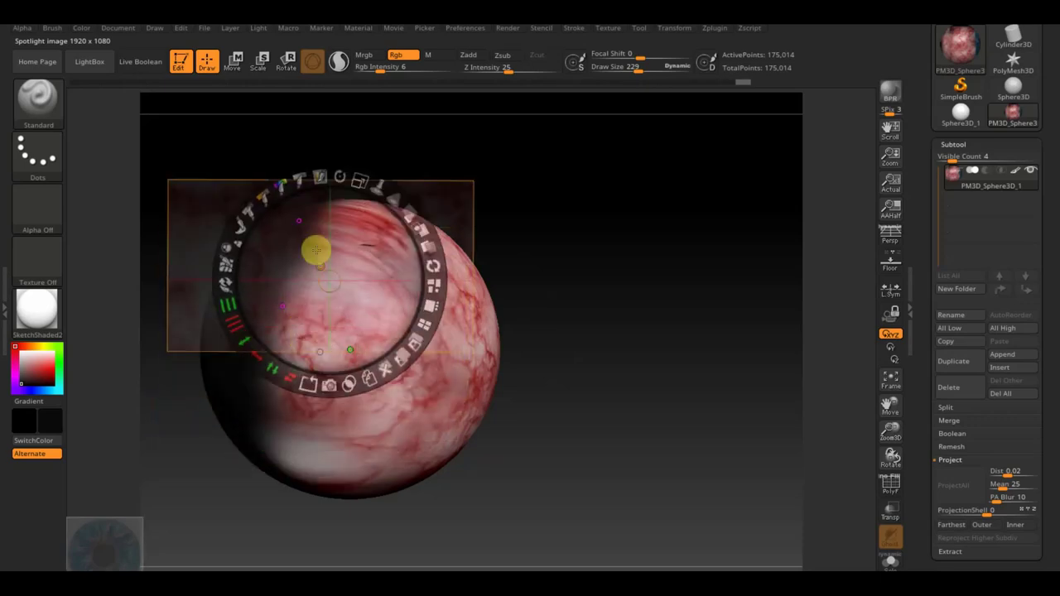
key(z)
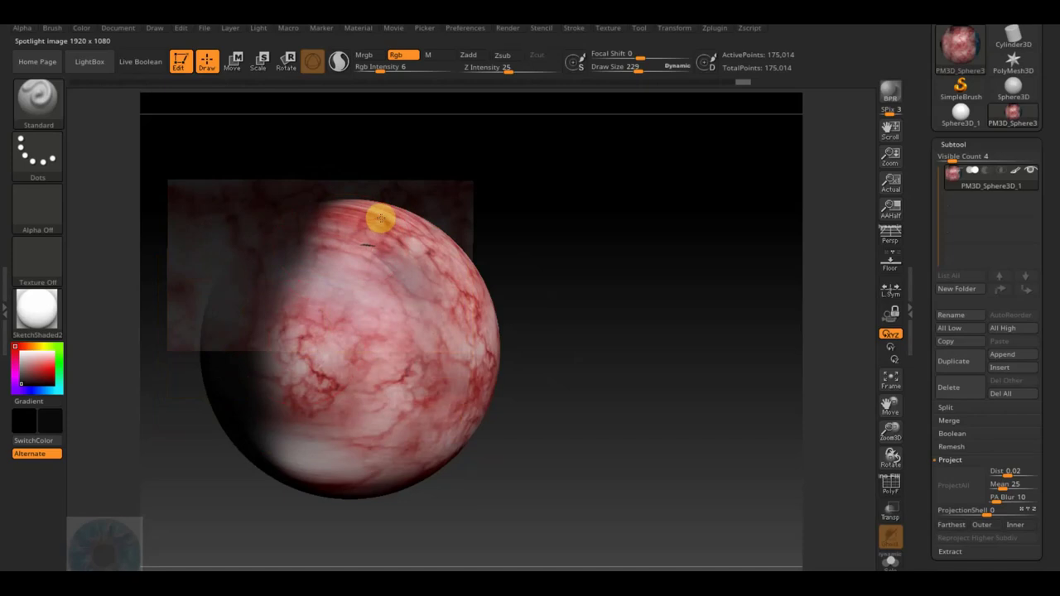
mouse_move(406, 238)
mouse_down()
mouse_move(334, 256)
mouse_move(240, 345)
mouse_move(288, 310)
mouse_move(328, 232)
mouse_up()
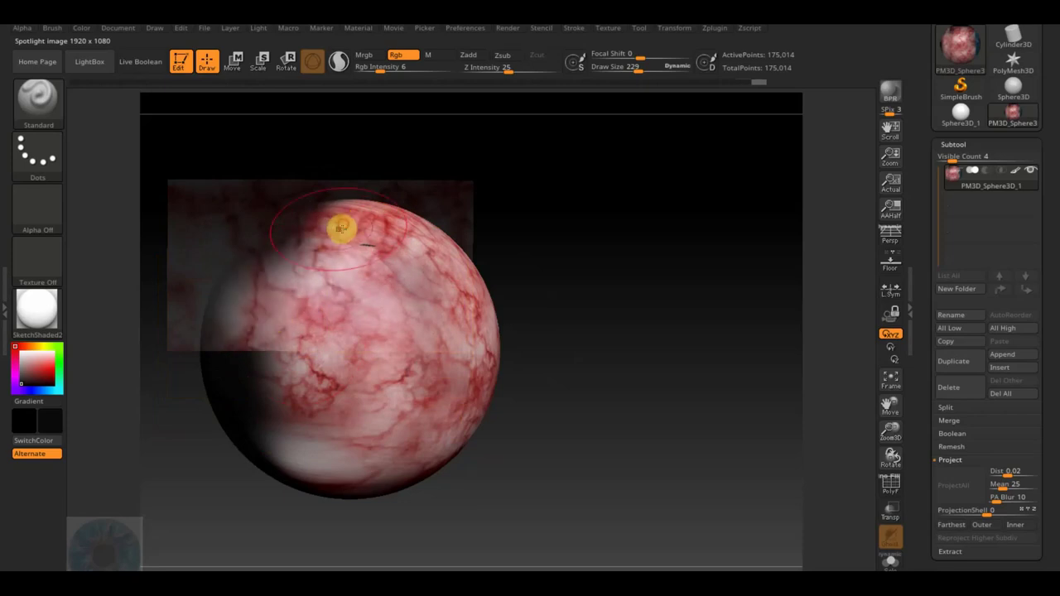
Check the painted veins and nudge the marble image down, then back up slightly.
key(shift+z)
key(shift+z)
key(z)
drag(325, 345, 315, 398)
key(z)
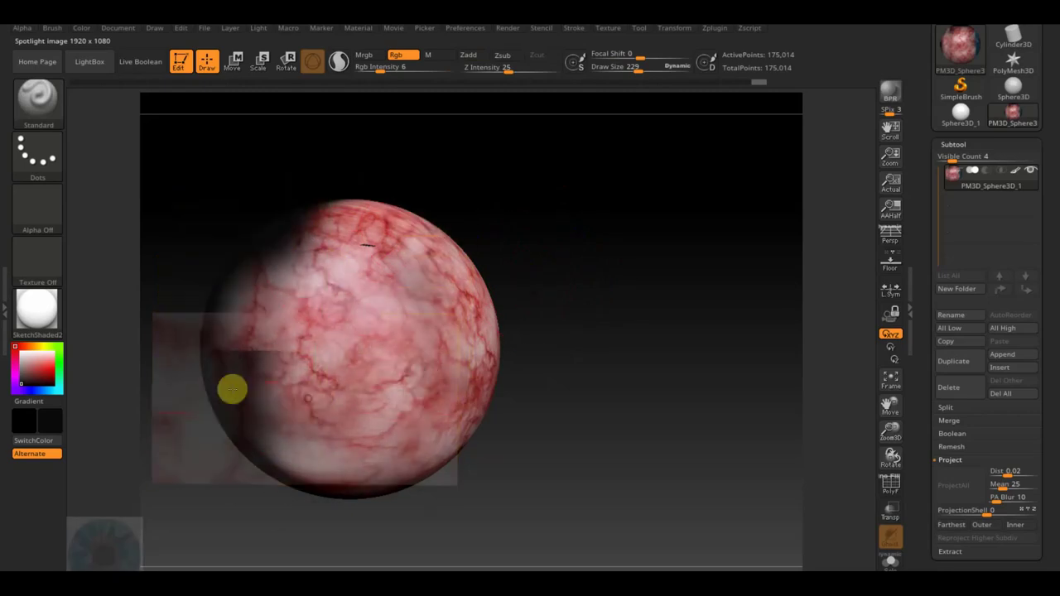
key(z)
drag(338, 410, 345, 456)
key(z)
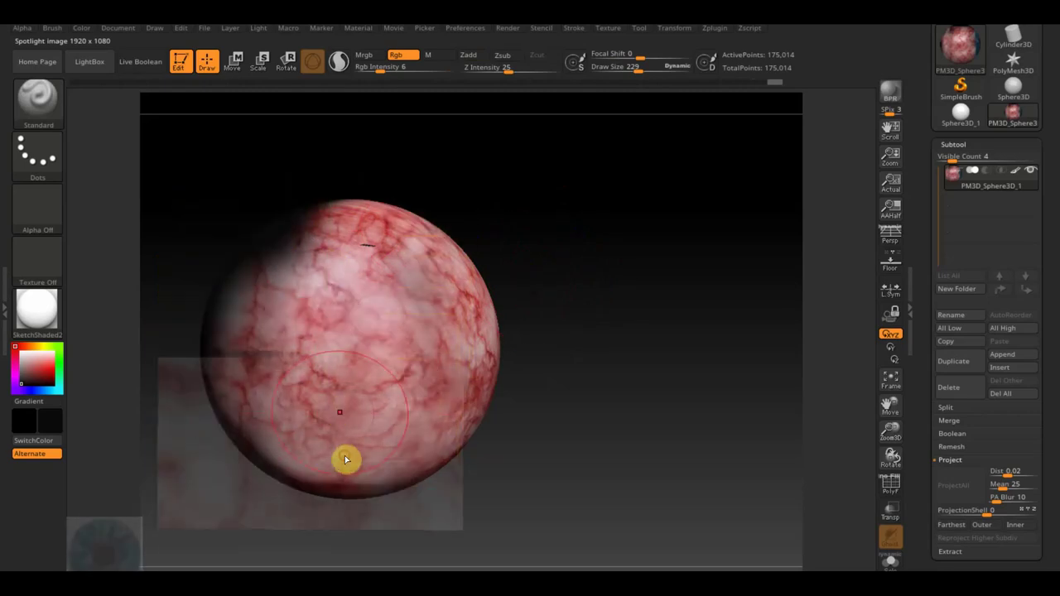
key(shift+z)
key(shift+z)
key(z)
drag(277, 422, 275, 379)
key(z)
key(z)
key(z)
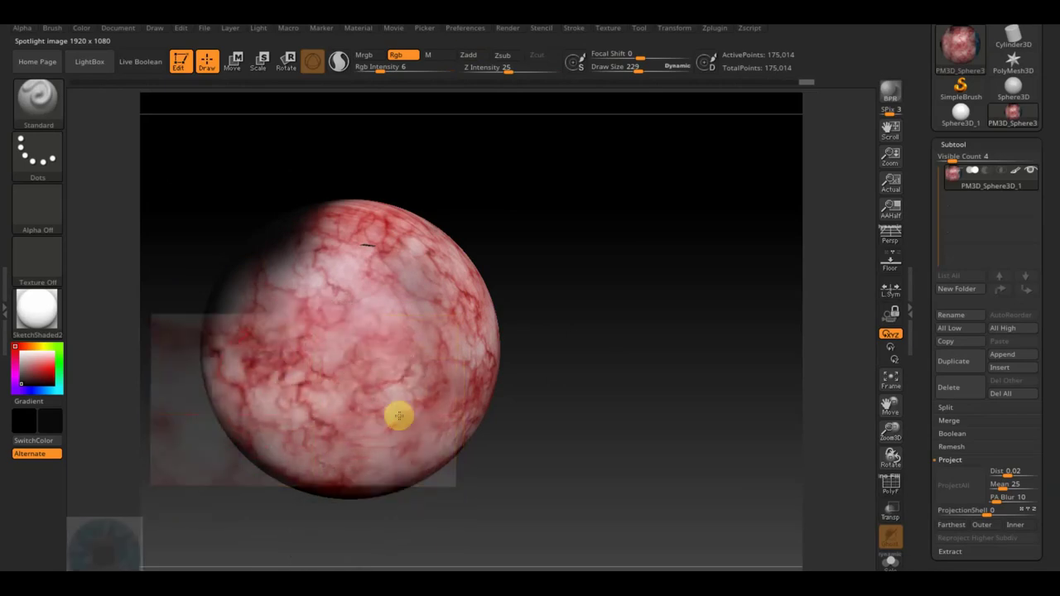
Reposition the vein texture over the sphere, hide it, and rotate the eyeball to reveal the blue iris.
key(shift)
key(shift+z)
drag(331, 398, 326, 267)
key(z)
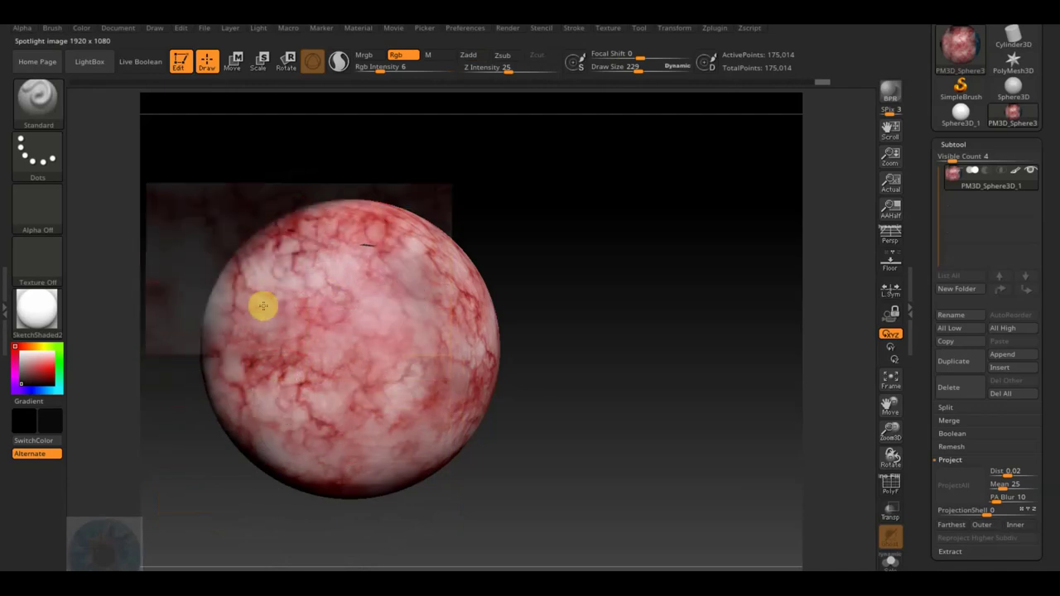
key(shift+z)
key(shift+z)
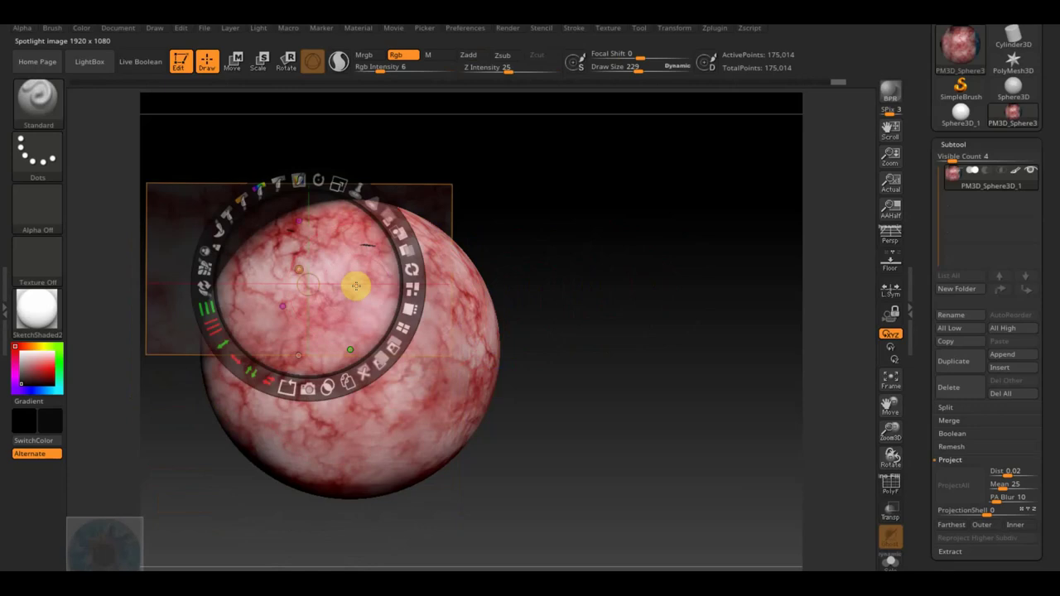
drag(355, 284, 395, 345)
key(z)
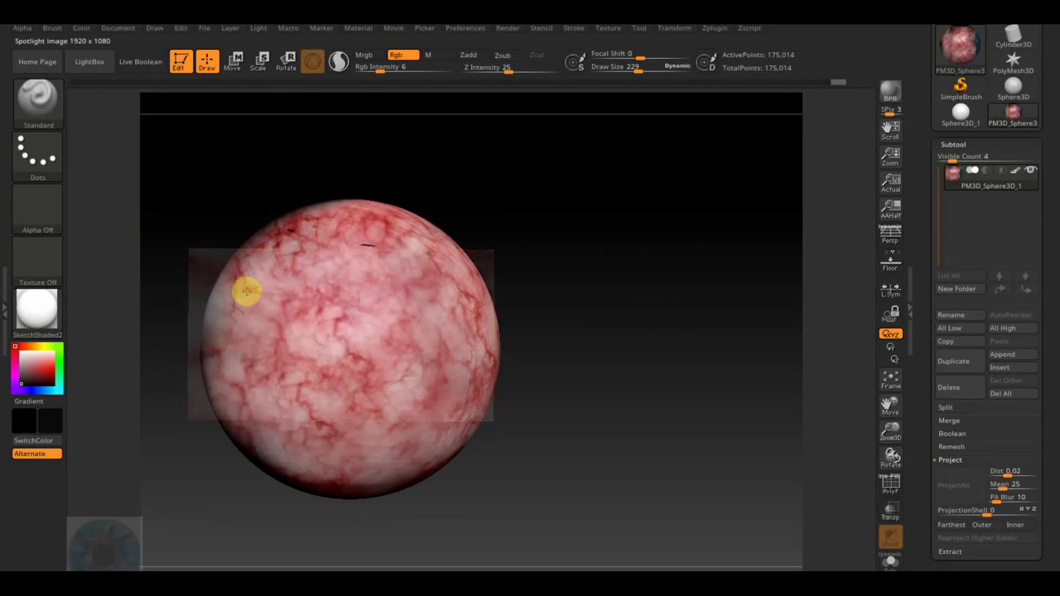
key(shift+z)
drag(535, 320, 459, 348)
right_drag(460, 349, 506, 433)
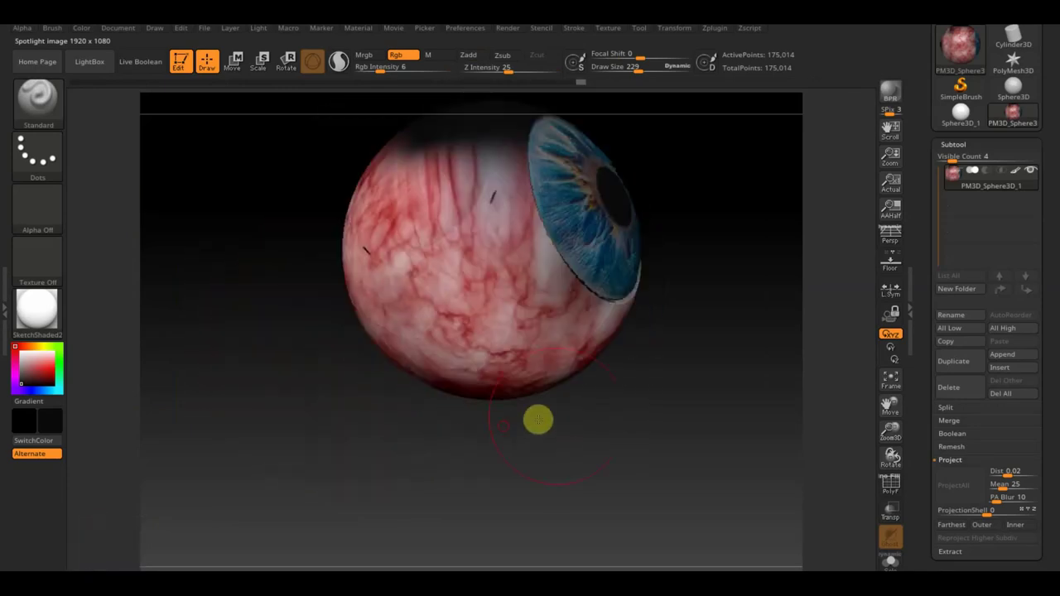
Move the vein texture up-right and paint it onto the sclera.
key(shift+z)
key(z)
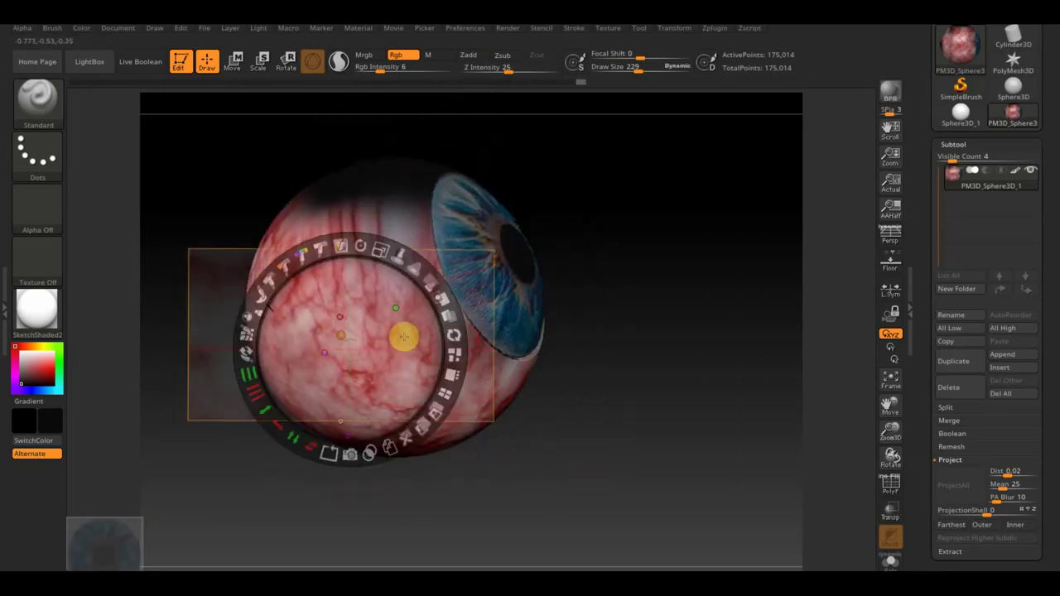
drag(402, 339, 458, 277)
key(z)
mouse_move(399, 262)
mouse_down()
mouse_move(346, 268)
mouse_move(361, 227)
mouse_move(492, 303)
mouse_move(434, 282)
mouse_up()
Paint more veins with the texture moved down-right, then to the sphere's top.
key(shift+z)
key(shift+z)
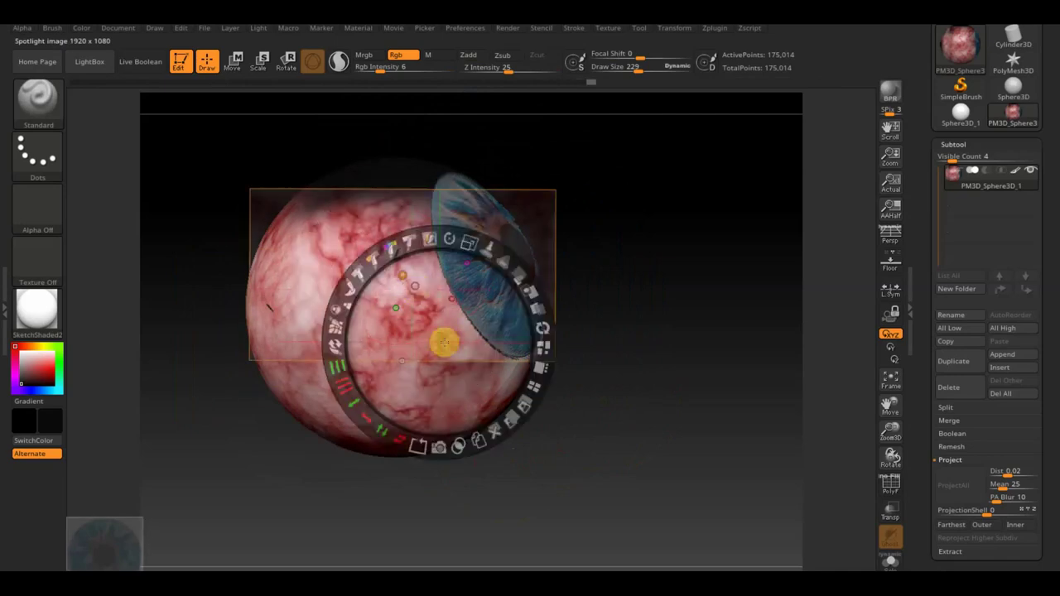
drag(450, 333, 450, 397)
key(z)
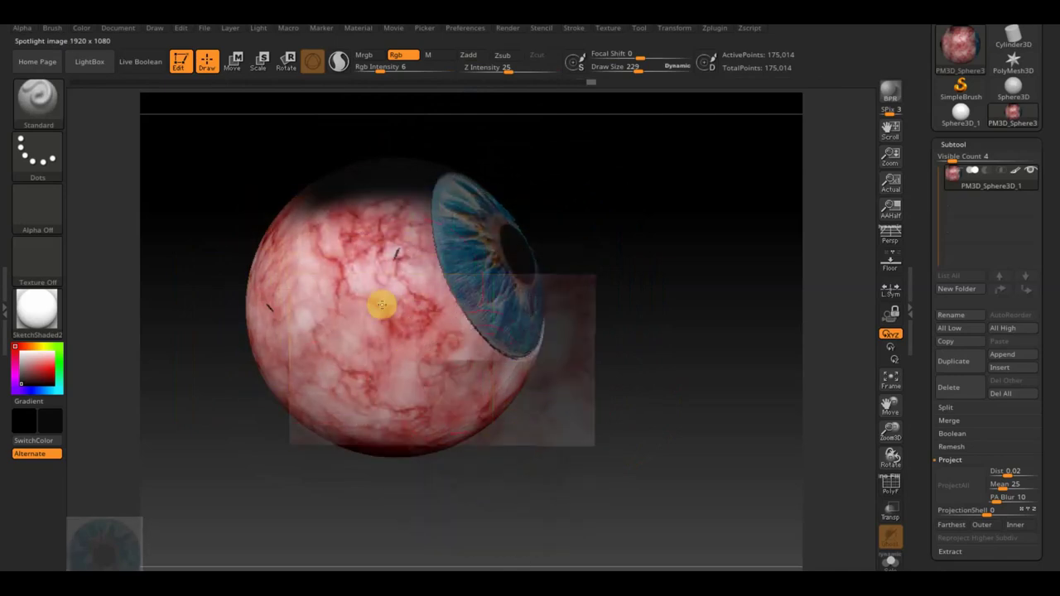
key(z)
drag(486, 370, 417, 237)
key(z)
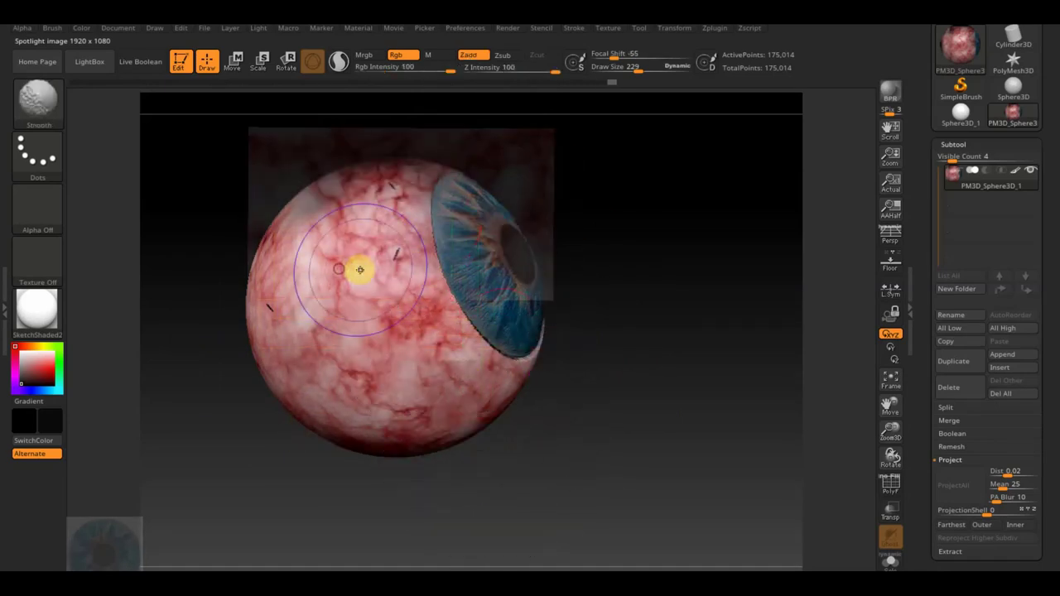
Turn the iris to face forward and paint veins with the texture moved down-right.
key(shift+z)
mouse_move(641, 329)
mouse_down()
mouse_move(626, 341)
mouse_move(635, 367)
mouse_move(618, 428)
mouse_up()
key(shift+z)
key(z)
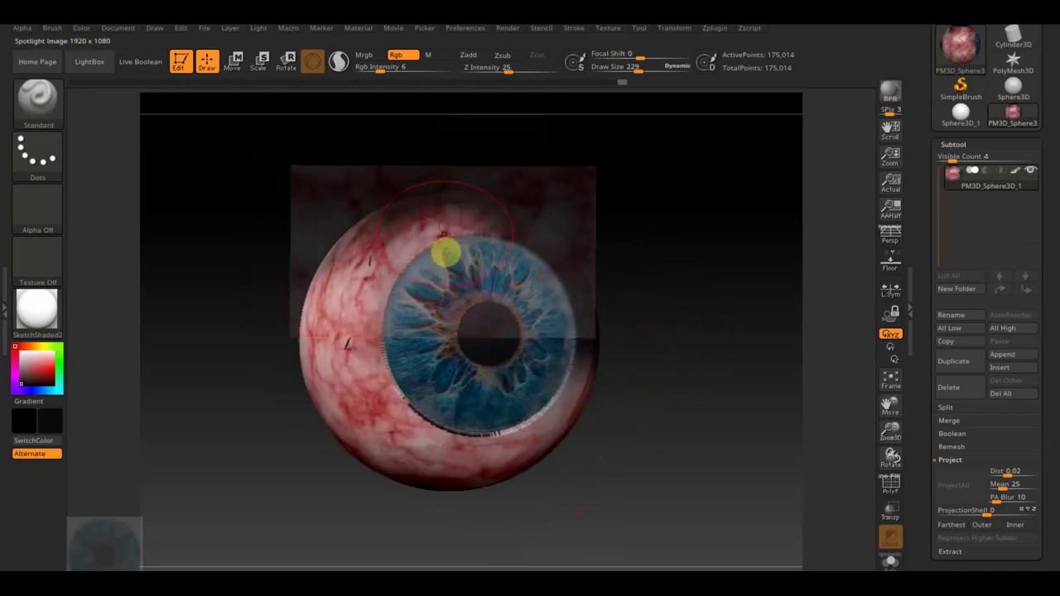
key(shift+z)
key(shift+z)
Turn the iris to the right and paint veins on the sclera up-left of it.
key(shift+z)
key(shift+z)
mouse_move(450, 218)
mouse_down()
mouse_move(537, 358)
mouse_move(504, 421)
mouse_move(521, 419)
mouse_up()
key(z)
key(shift+z)
drag(696, 295, 710, 303)
key(shift+z)
click(523, 346)
drag(524, 346, 492, 253)
key(z)
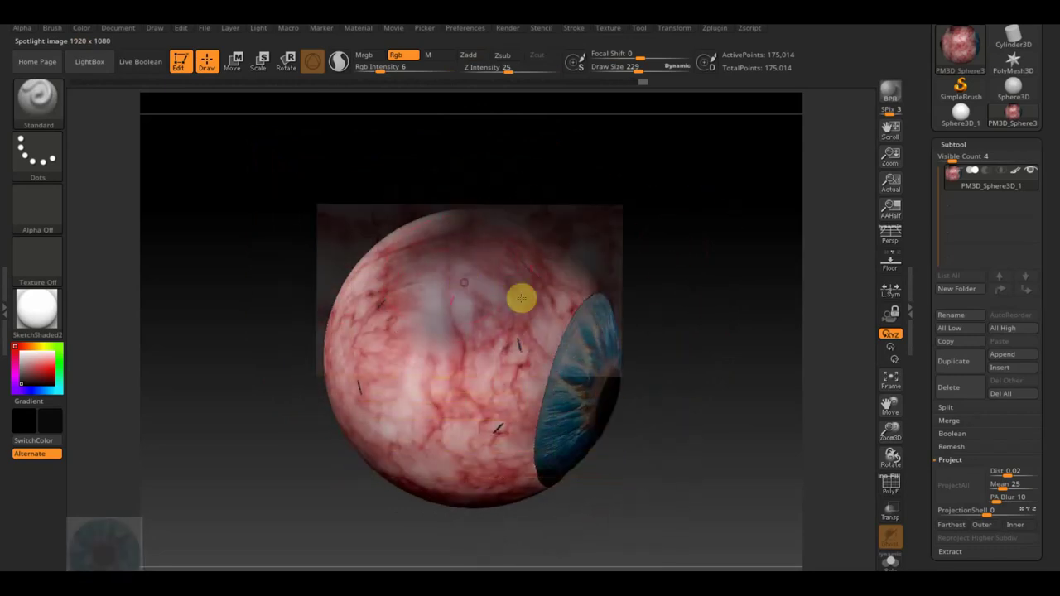
scroll(1058, 402, down, 5)
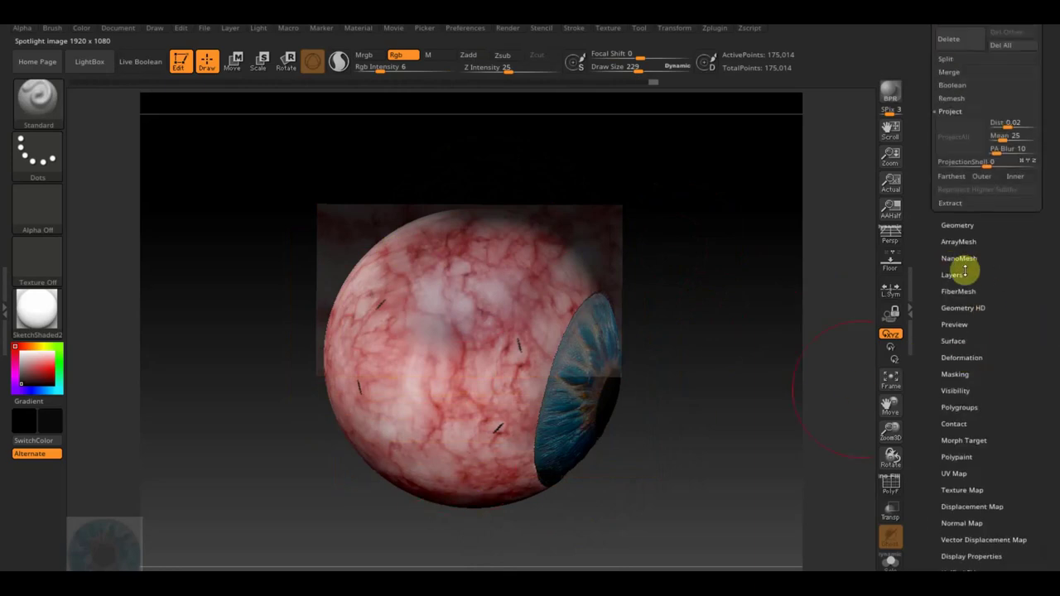
Apply Mirror And Weld from Geometry > Modify Topology, then turn the eyeball to face front.
click(957, 225)
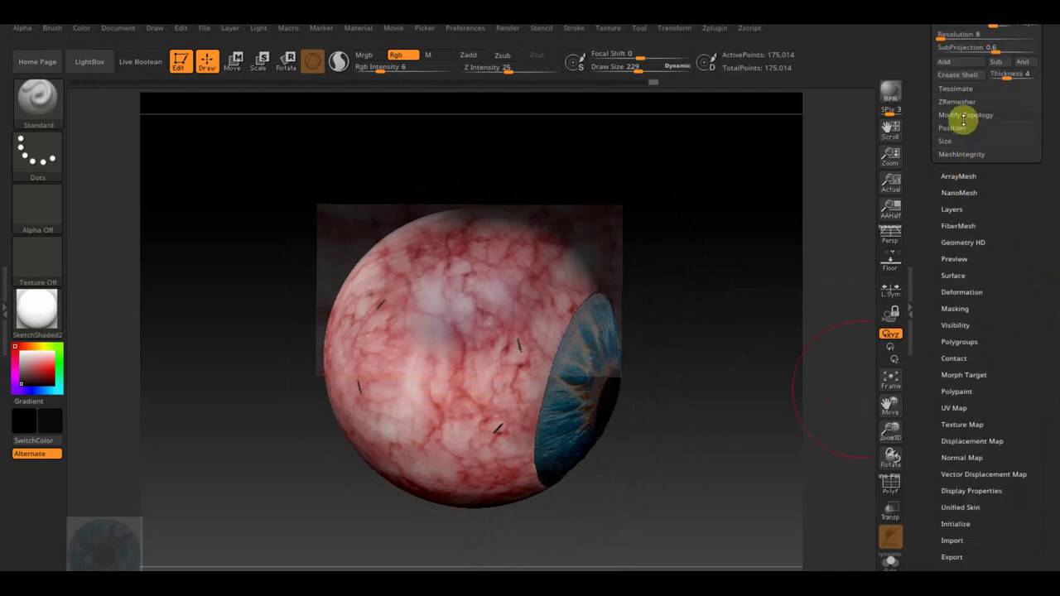
click(970, 114)
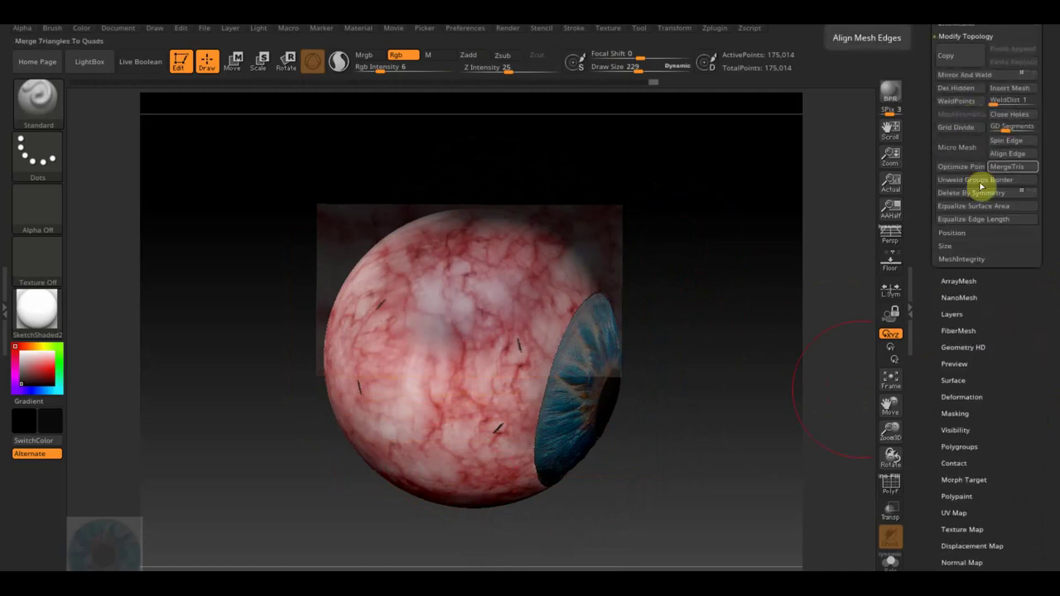
click(965, 75)
mouse_move(816, 272)
mouse_down()
mouse_move(734, 272)
mouse_move(686, 354)
mouse_up()
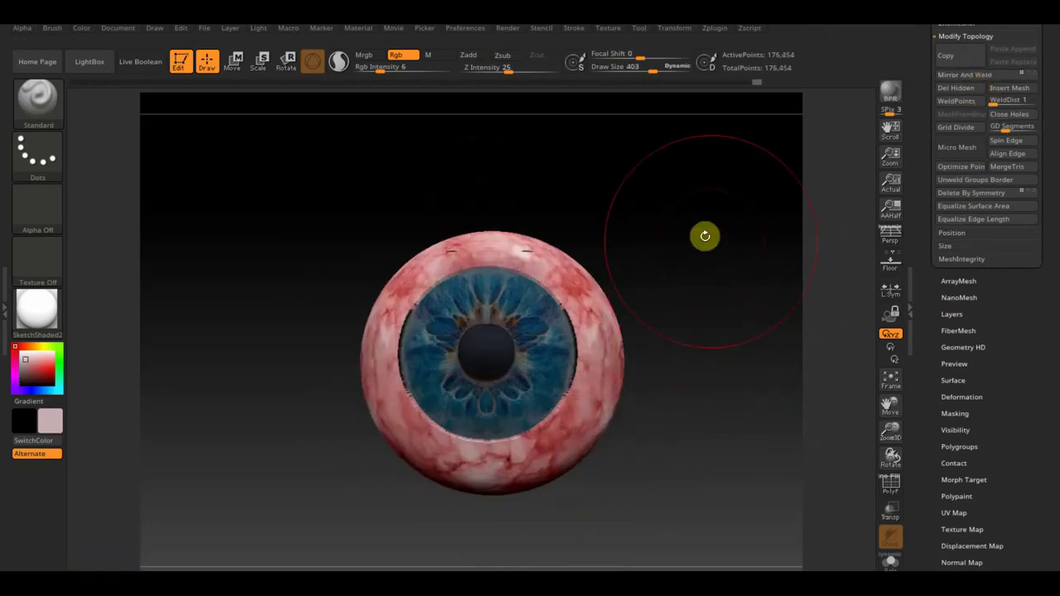
Lower the brush Draw Size to 51.
scroll(688, 323, up, 2)
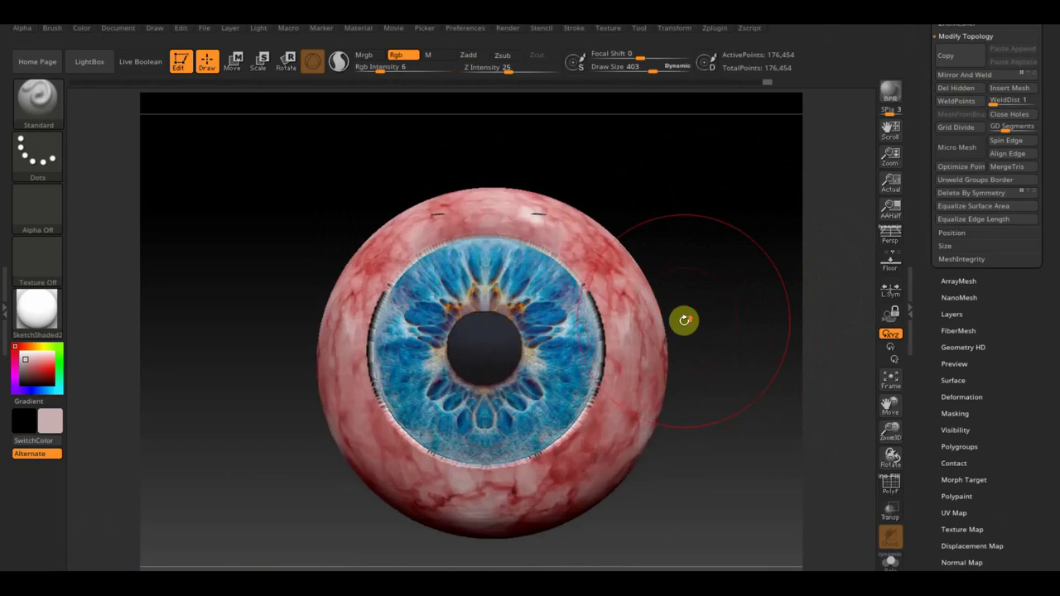
scroll(689, 319, up, 2)
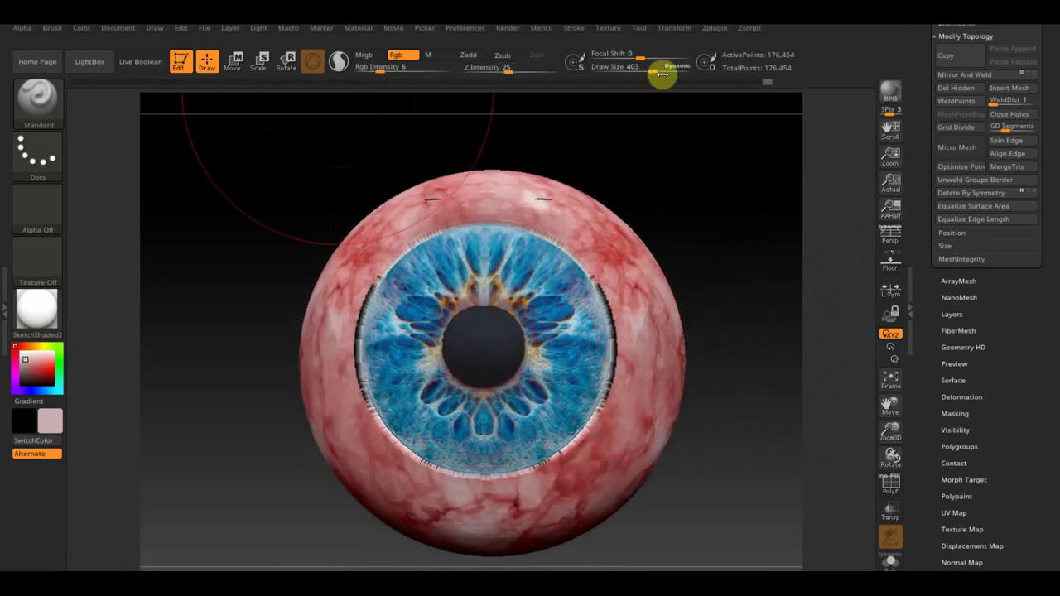
drag(644, 70, 614, 68)
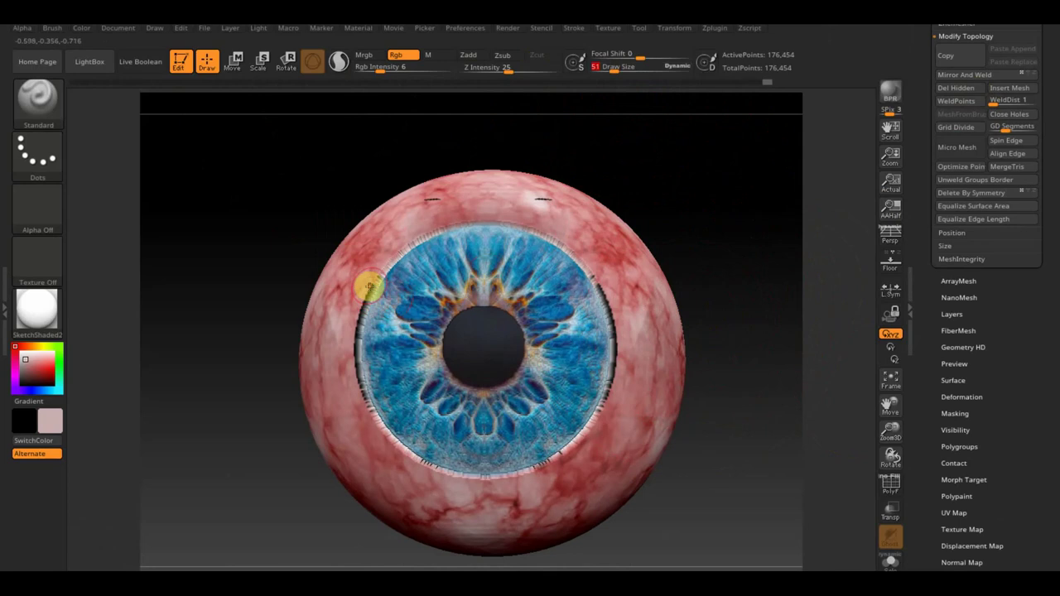
Zoom in on the jagged iris rim, pan around it, then zoom back out.
scroll(370, 287, up, 3)
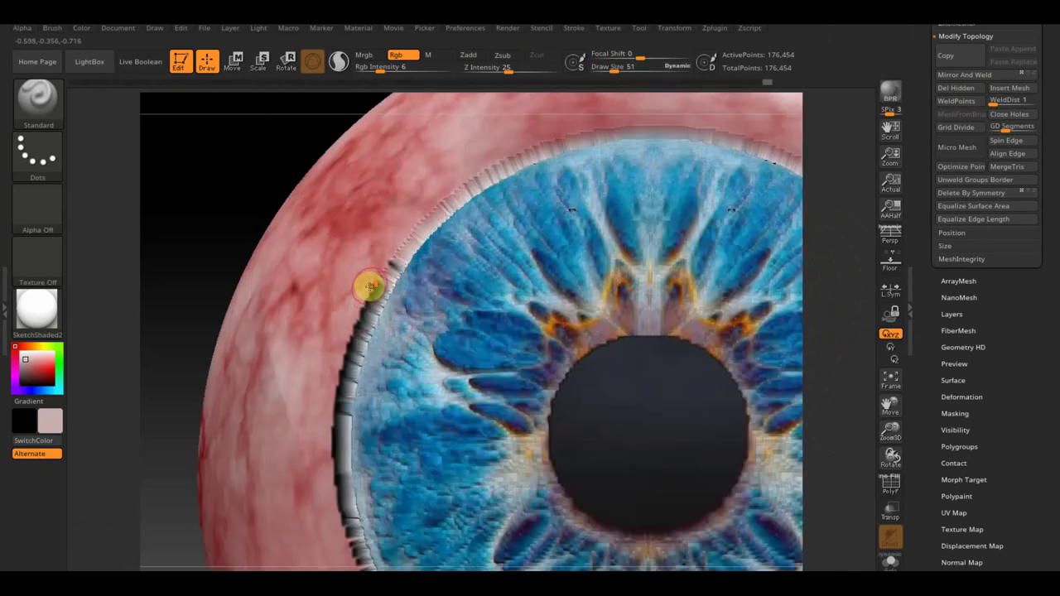
scroll(370, 302, down, 2)
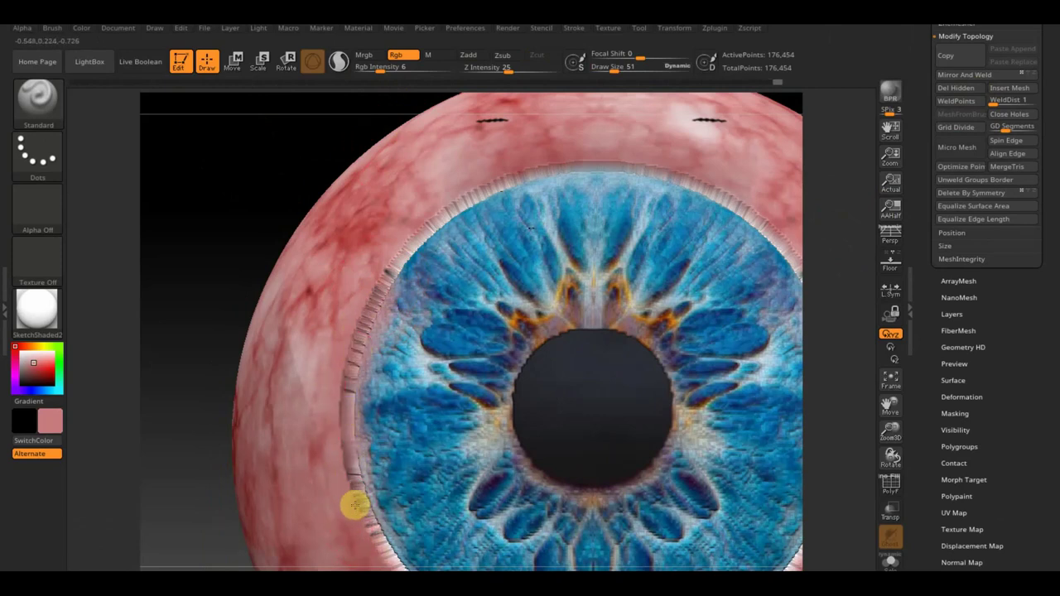
scroll(370, 517, down, 5)
mouse_move(740, 329)
alt+mouse_down()
mouse_move(686, 260)
mouse_move(622, 237)
alt+mouse_up()
scroll(552, 273, up, 5)
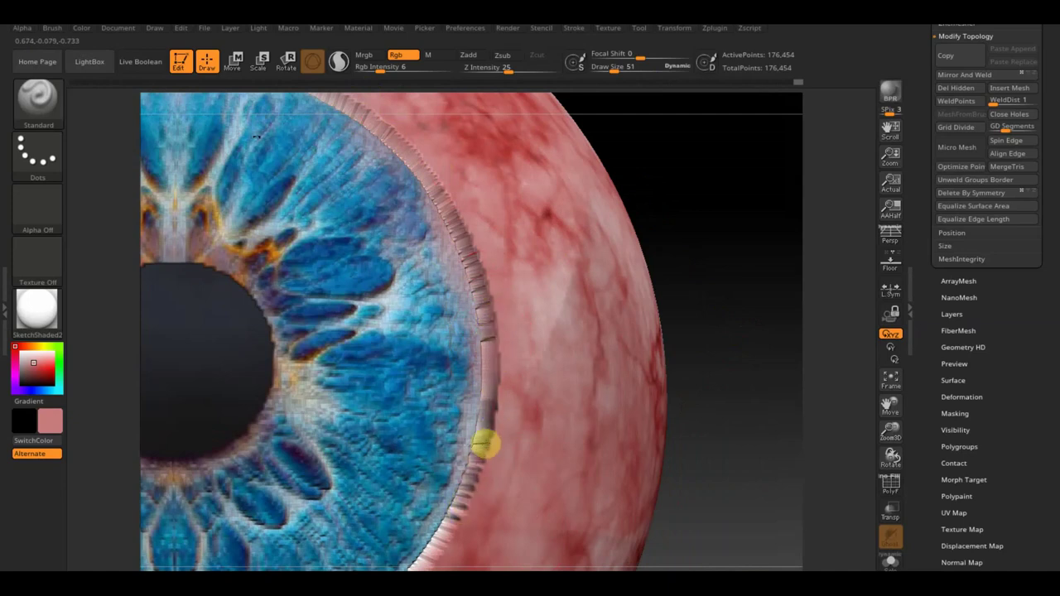
mouse_move(580, 423)
right_down()
mouse_move(601, 307)
mouse_move(575, 265)
right_up()
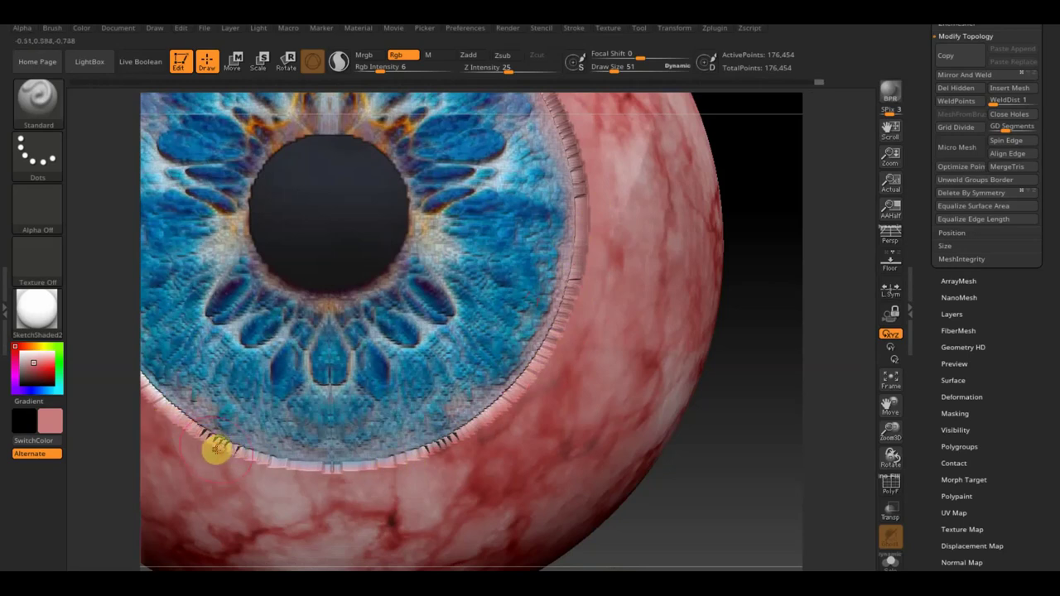
right_drag(516, 397, 534, 425)
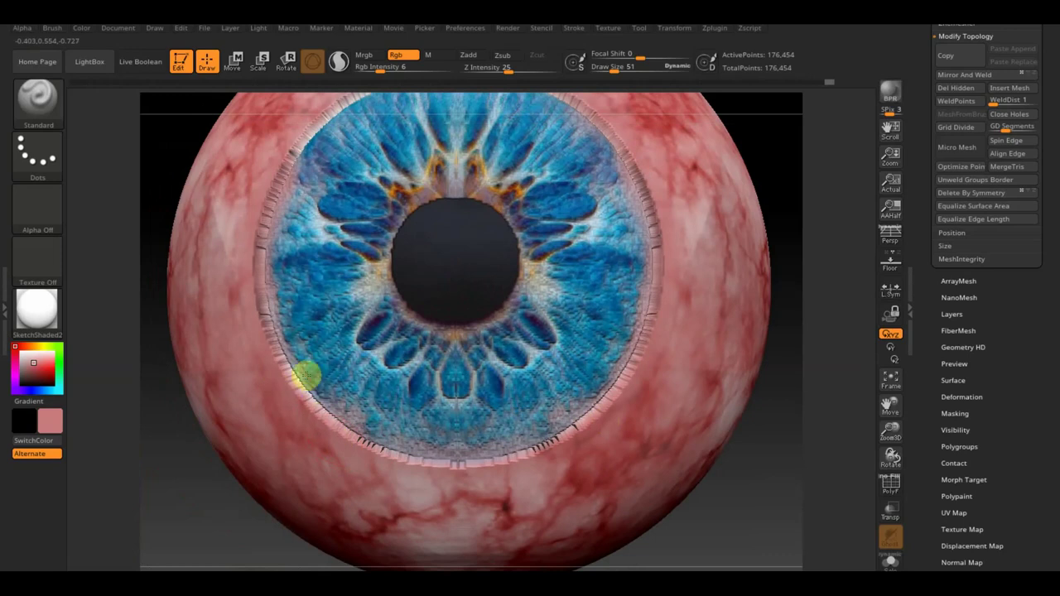
ctrl+right_drag(270, 351, 277, 390)
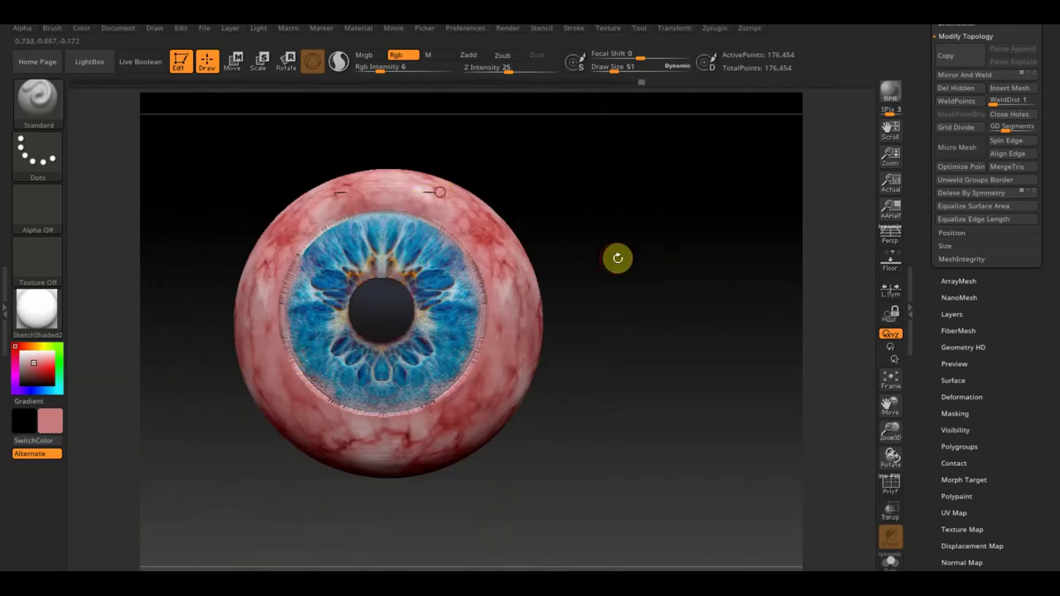
ctrl+right_drag(615, 256, 618, 258)
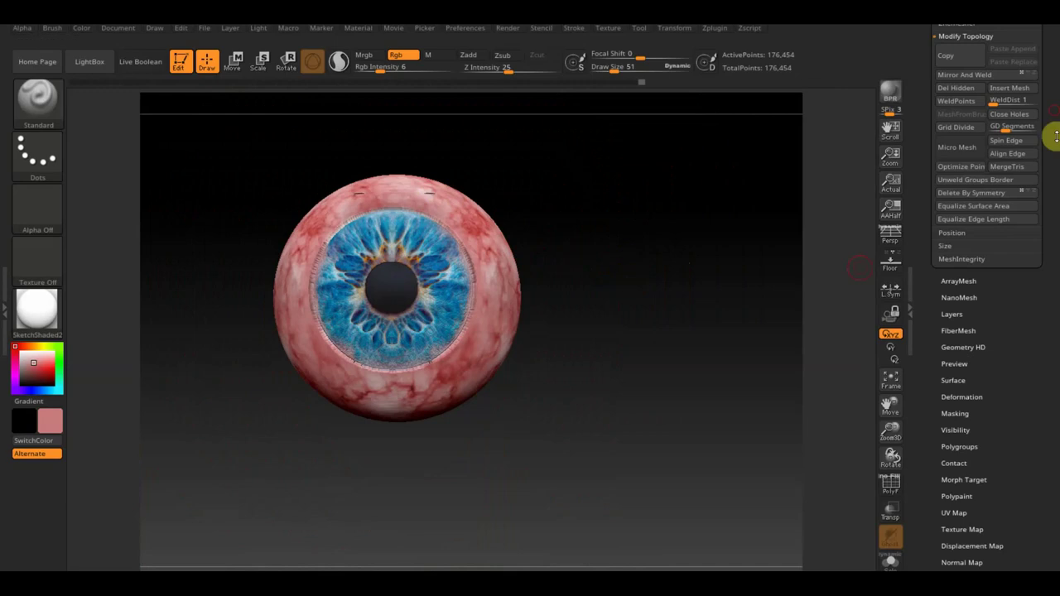
Hide the second subtool and make the first subtool active.
scroll(1052, 166, up, 5)
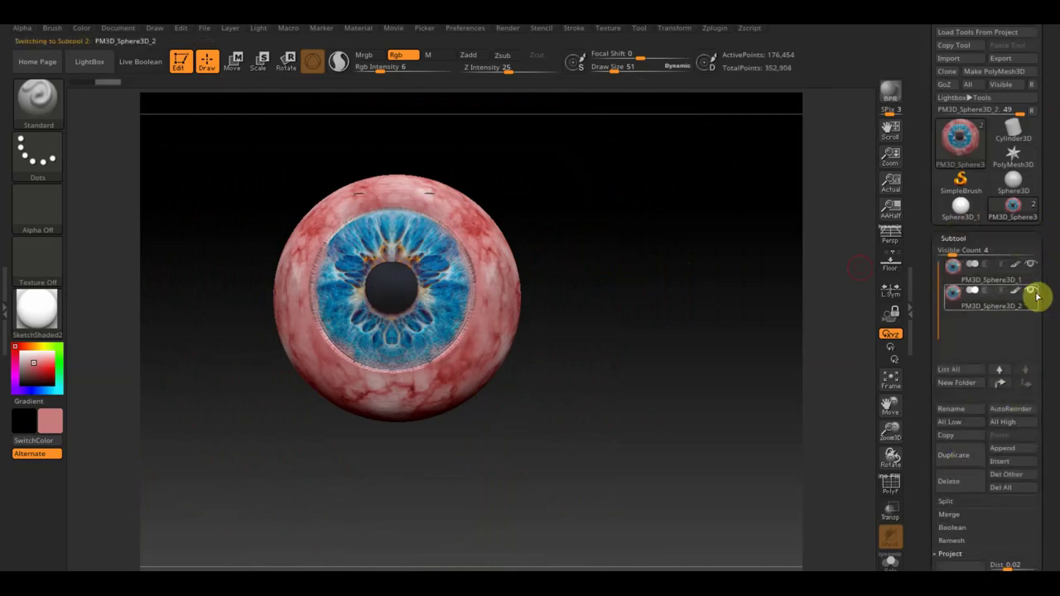
click(1019, 296)
click(965, 279)
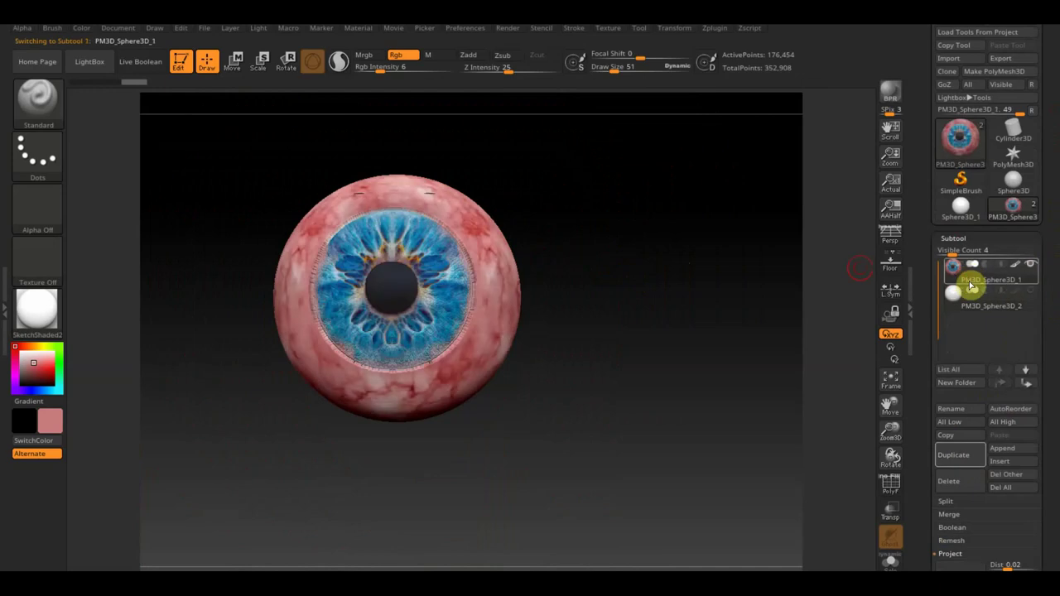
scroll(1049, 350, down, 5)
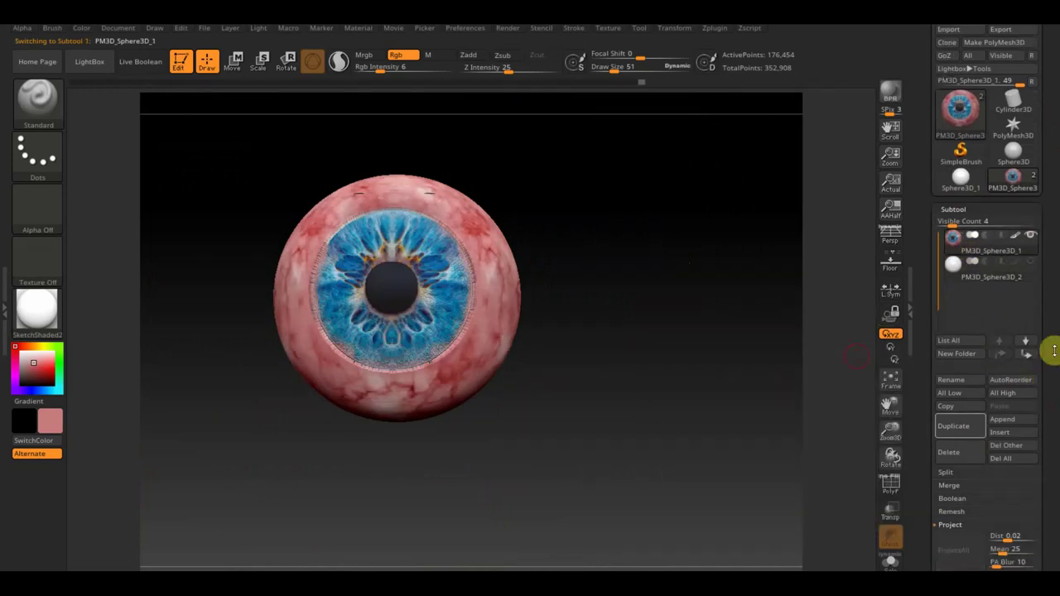
scroll(1008, 504, down, 2)
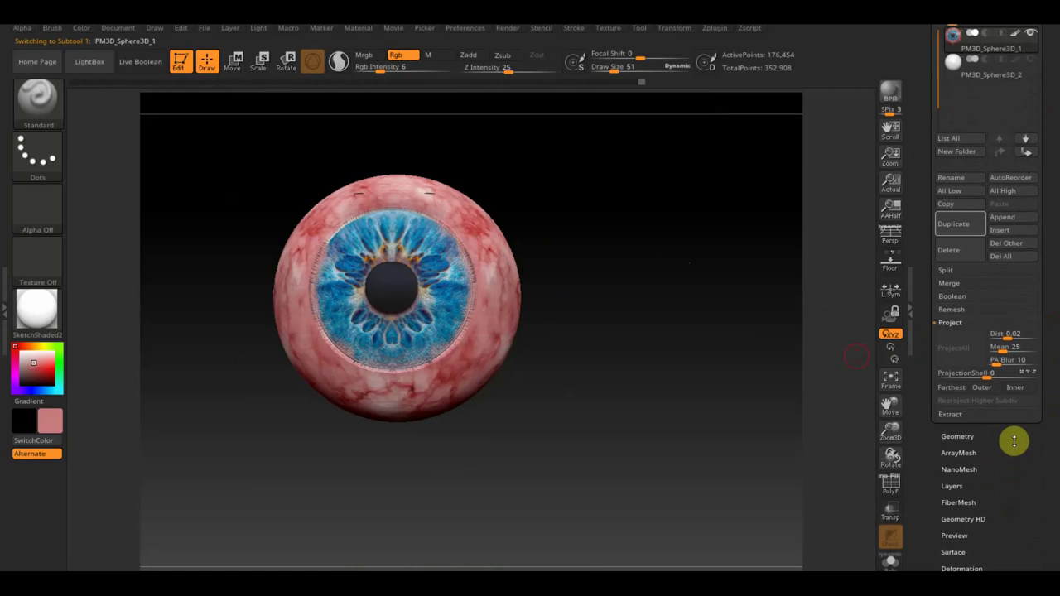
Open the DynaMesh settings and try a resolution-96 remesh, then undo it.
click(959, 437)
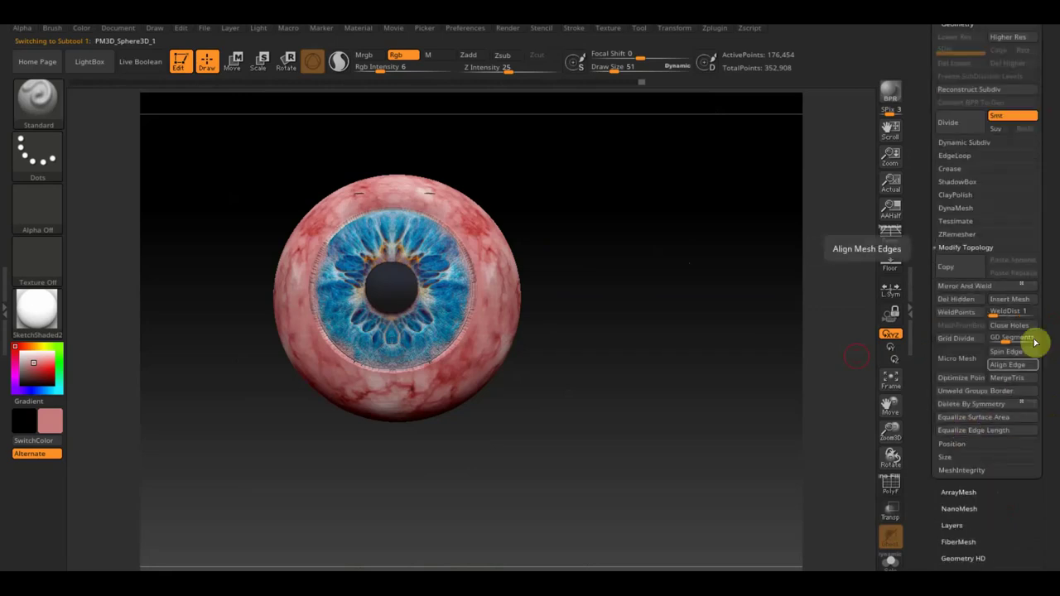
click(957, 211)
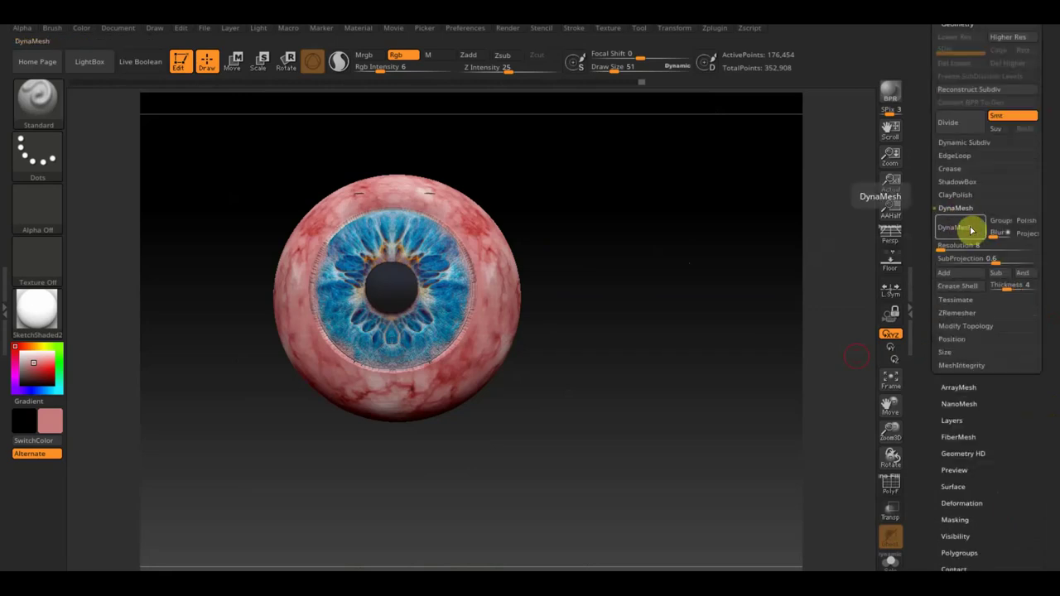
drag(941, 246, 948, 247)
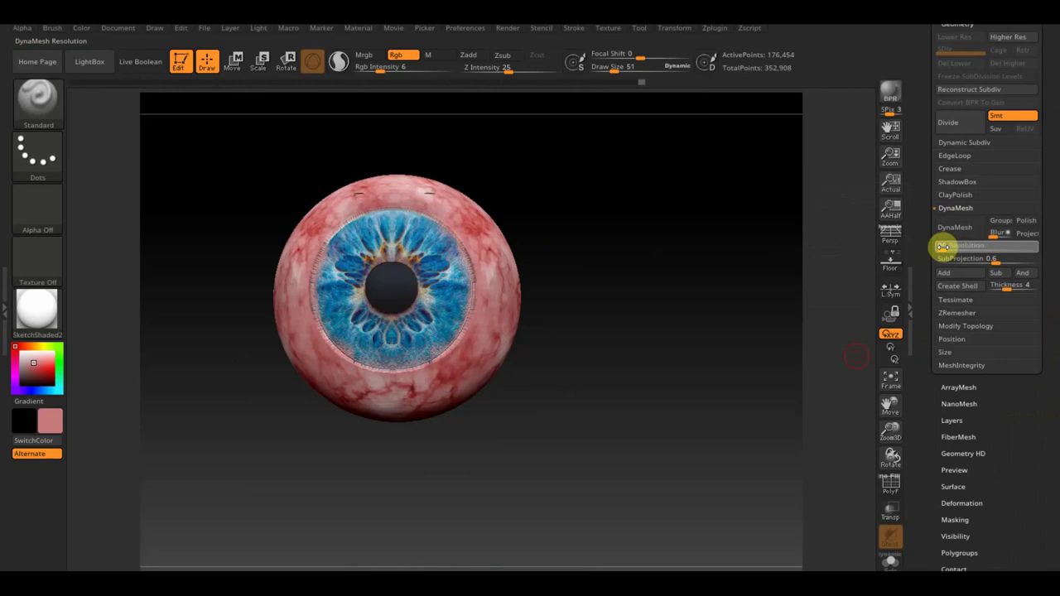
drag(943, 246, 944, 246)
click(960, 234)
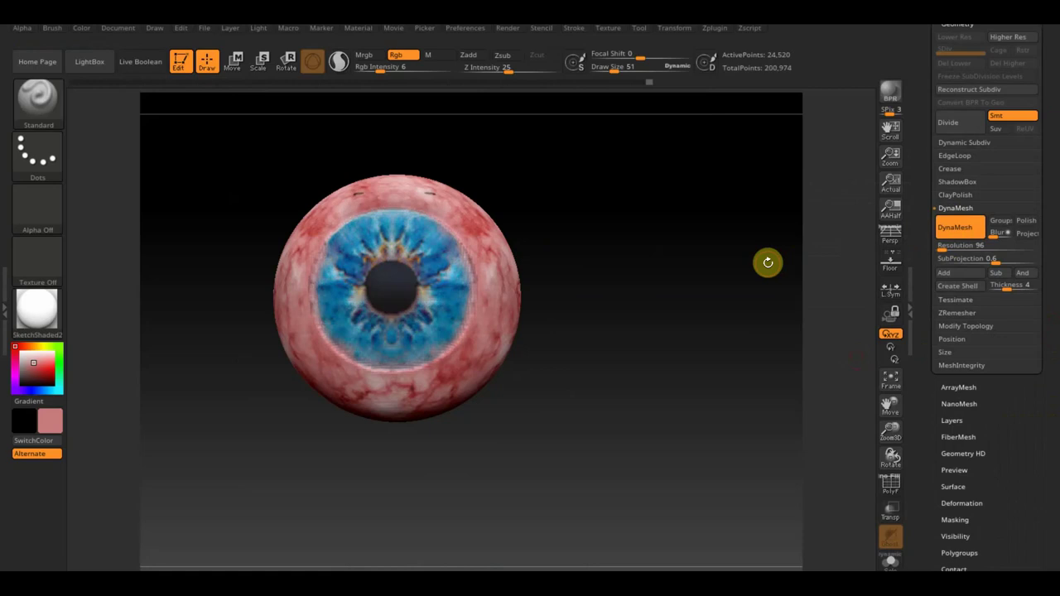
key(ctrl+z)
Try DynaMesh remeshes at resolutions 256 and 128, undoing each.
drag(994, 246, 930, 246)
click(942, 246)
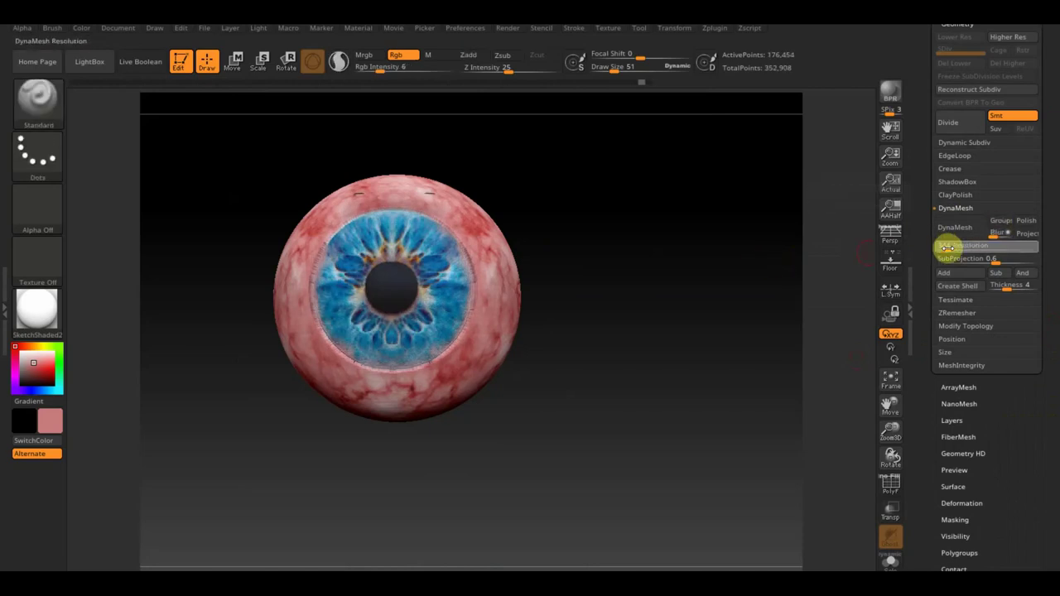
text(256)
key(Return)
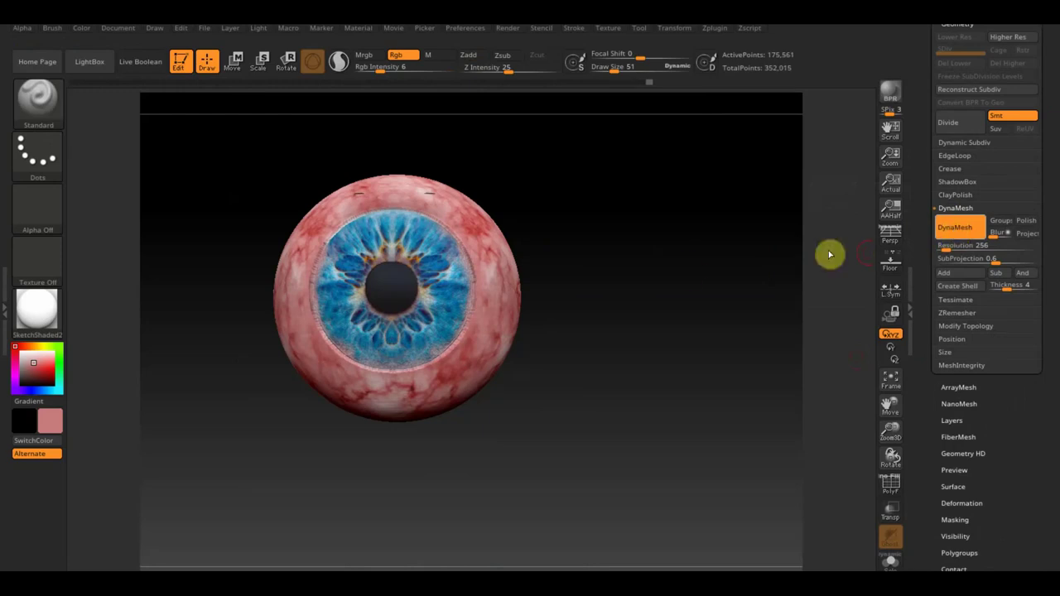
key(ctrl+z)
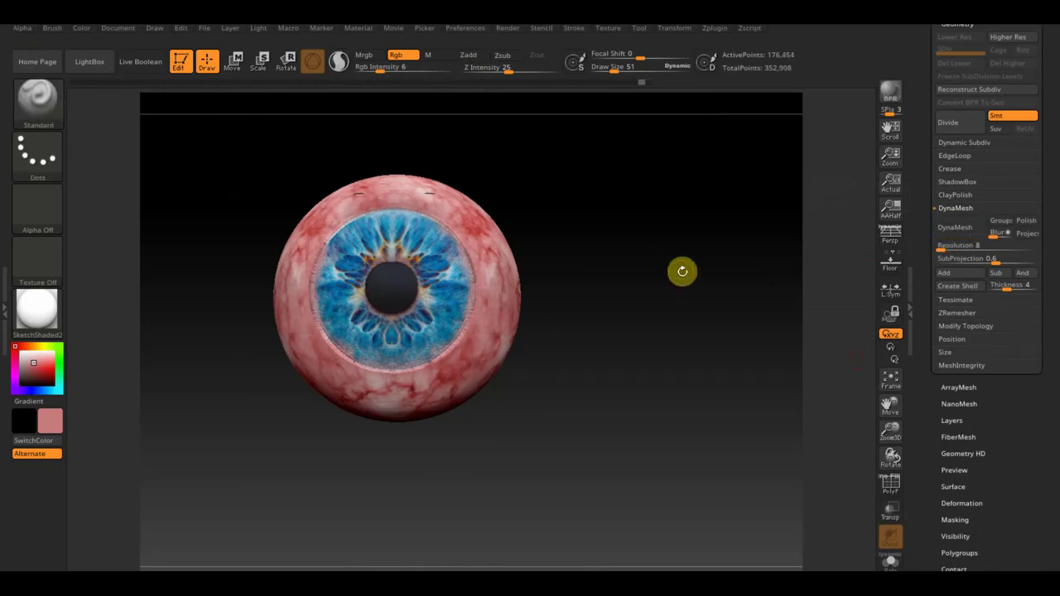
click(953, 227)
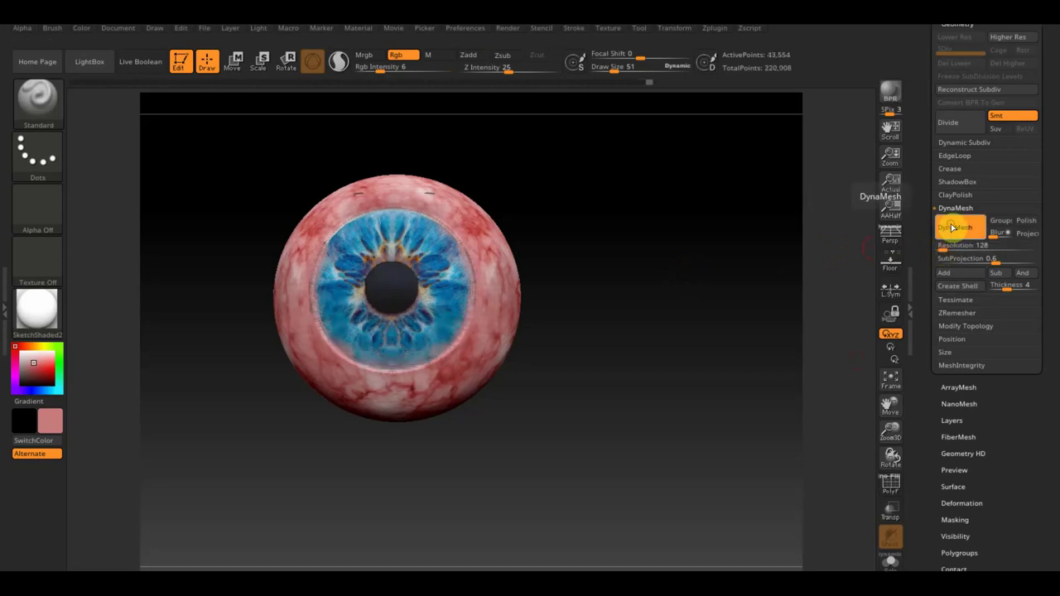
key(ctrl+z)
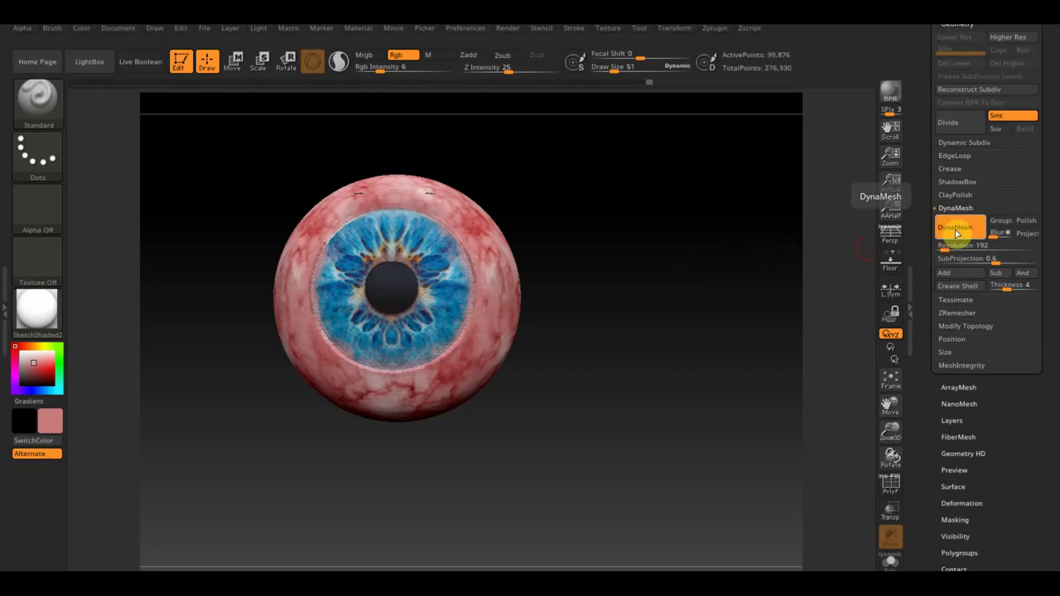
Toggle the PolyF wireframe on and off and expand the Subtool list.
alt+drag(771, 224, 698, 236)
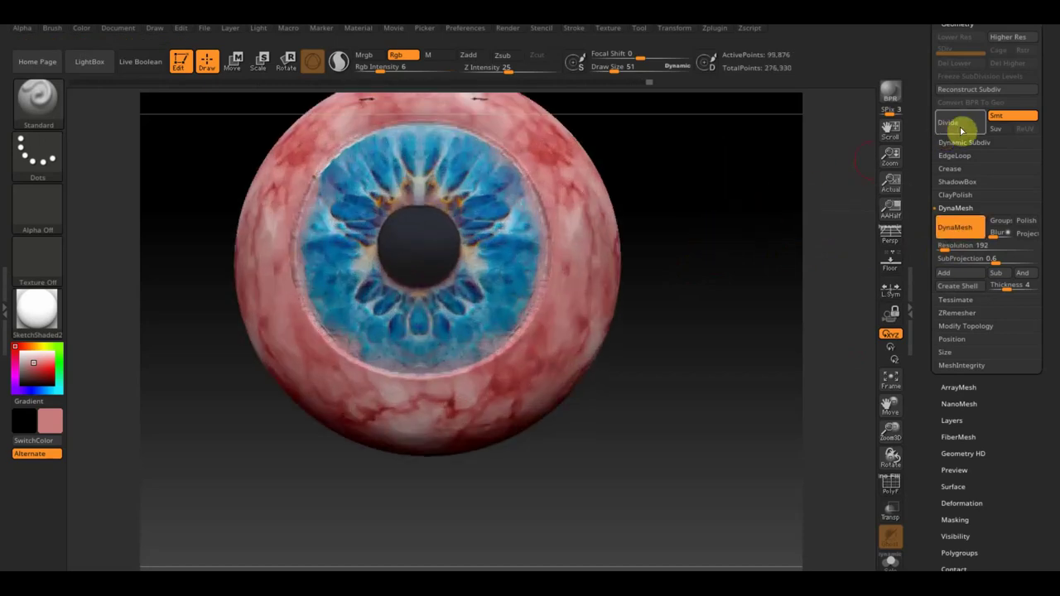
click(899, 492)
click(901, 492)
mouse_move(1057, 88)
mouse_down()
mouse_move(1050, 218)
mouse_move(962, 277)
mouse_up()
click(953, 269)
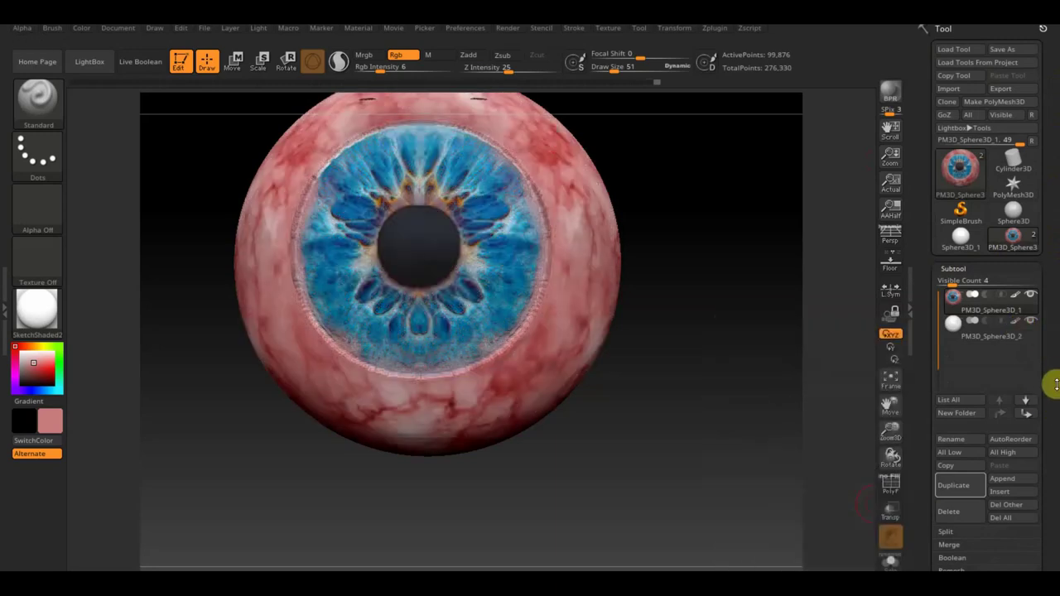
Run ProjectAll to project the original details onto the remeshed eyeball.
drag(1057, 383, 1050, 301)
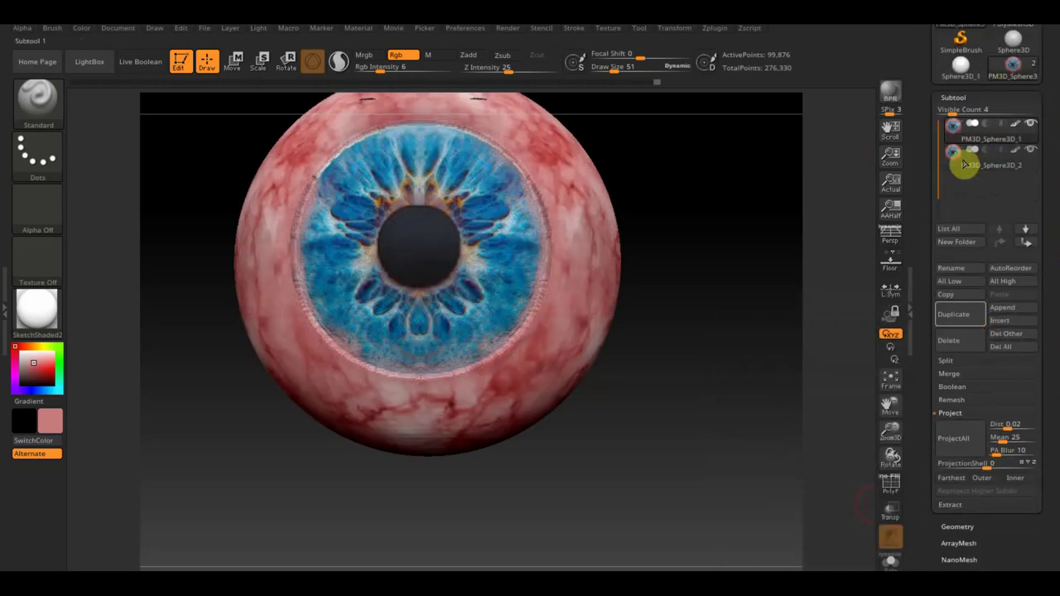
click(957, 439)
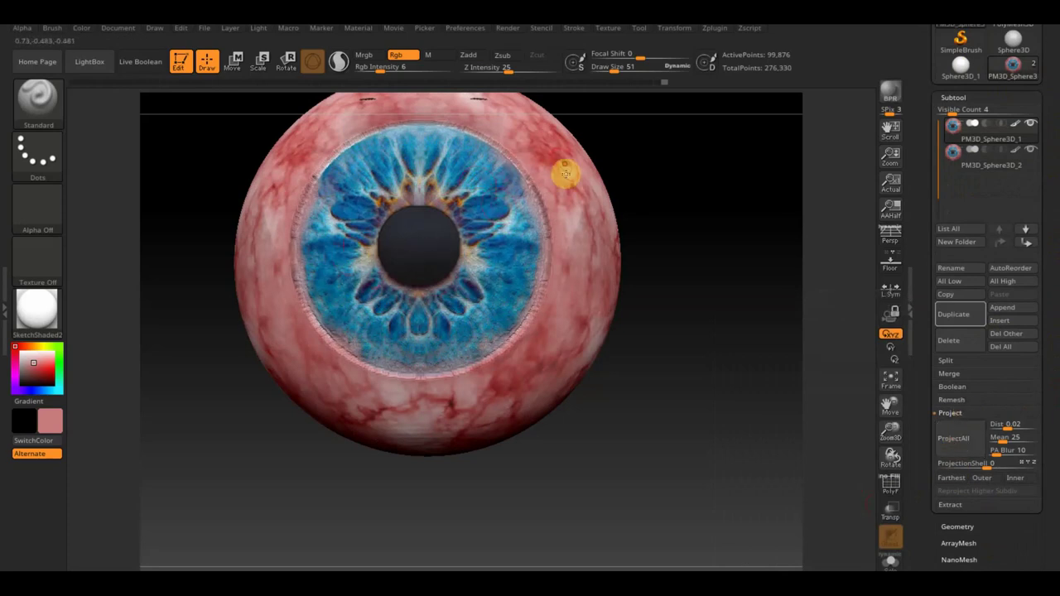
click(859, 259)
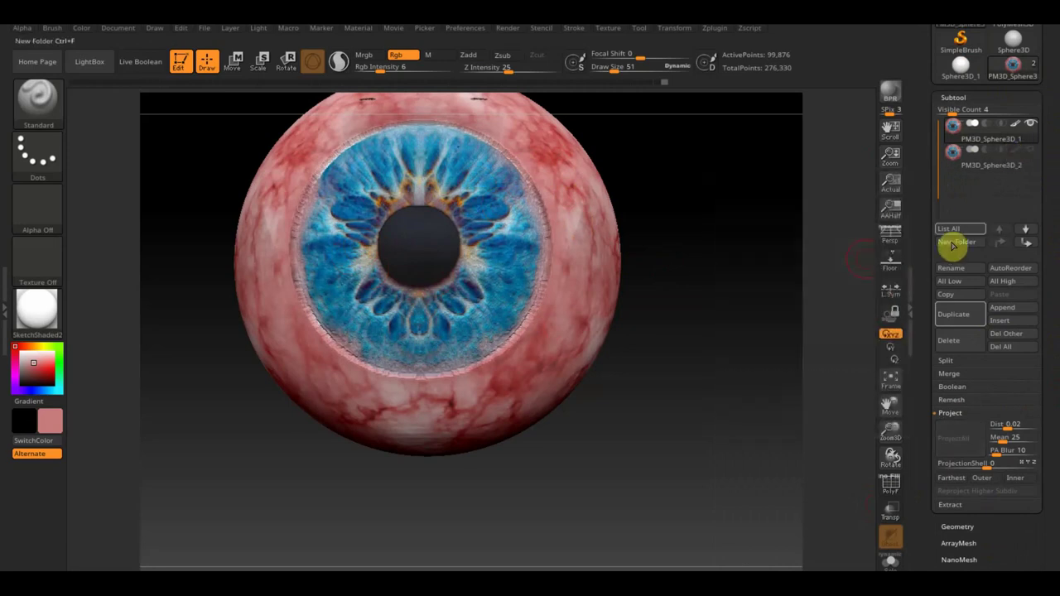
drag(662, 299, 582, 308)
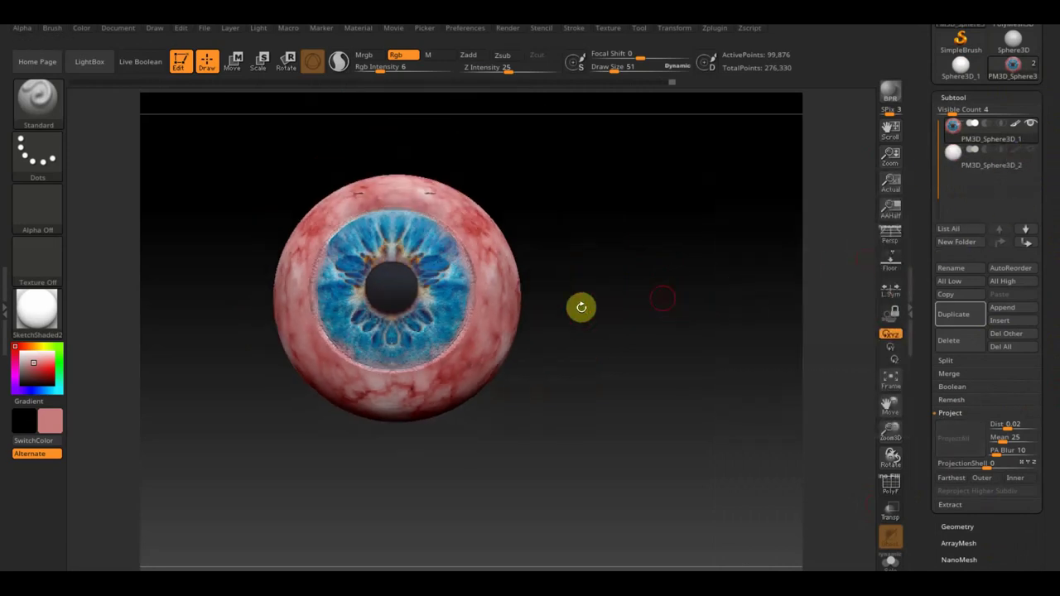
Try the BumpViewerMaterial, BasicMaterial and PolySkin materials on the eye.
click(40, 317)
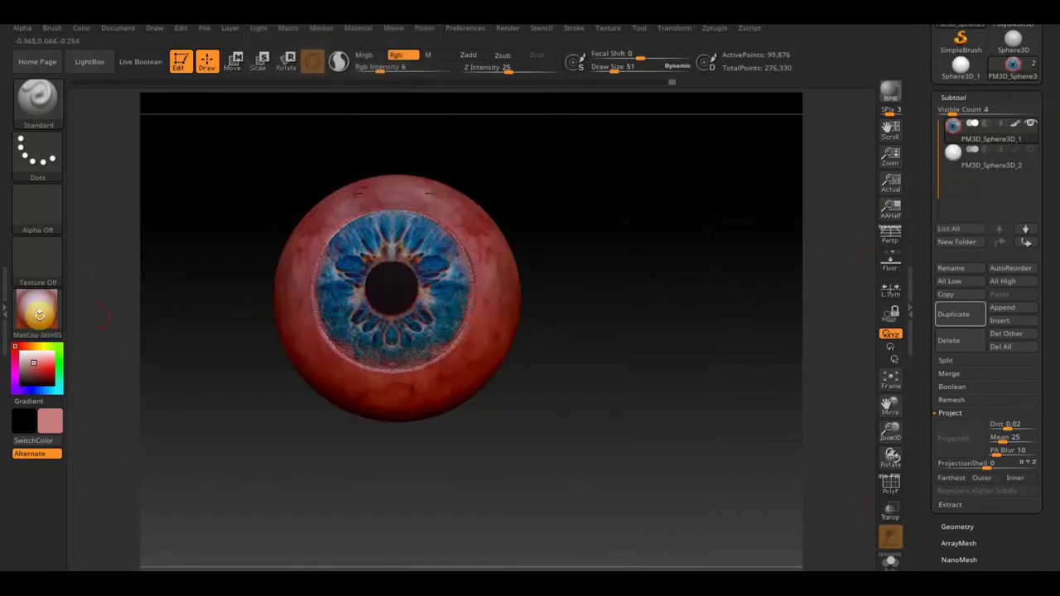
click(37, 313)
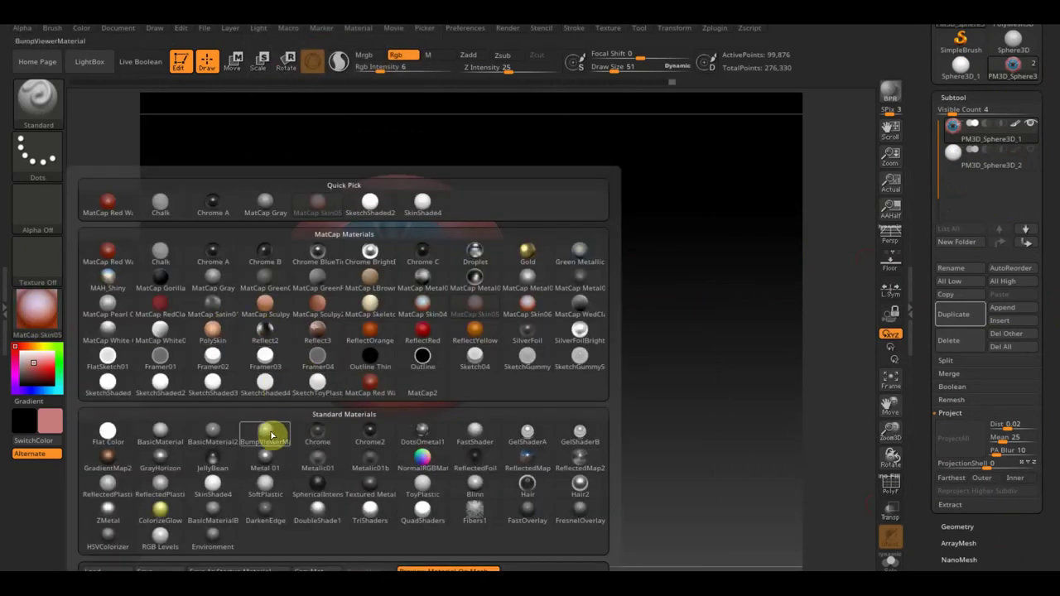
click(267, 430)
click(26, 311)
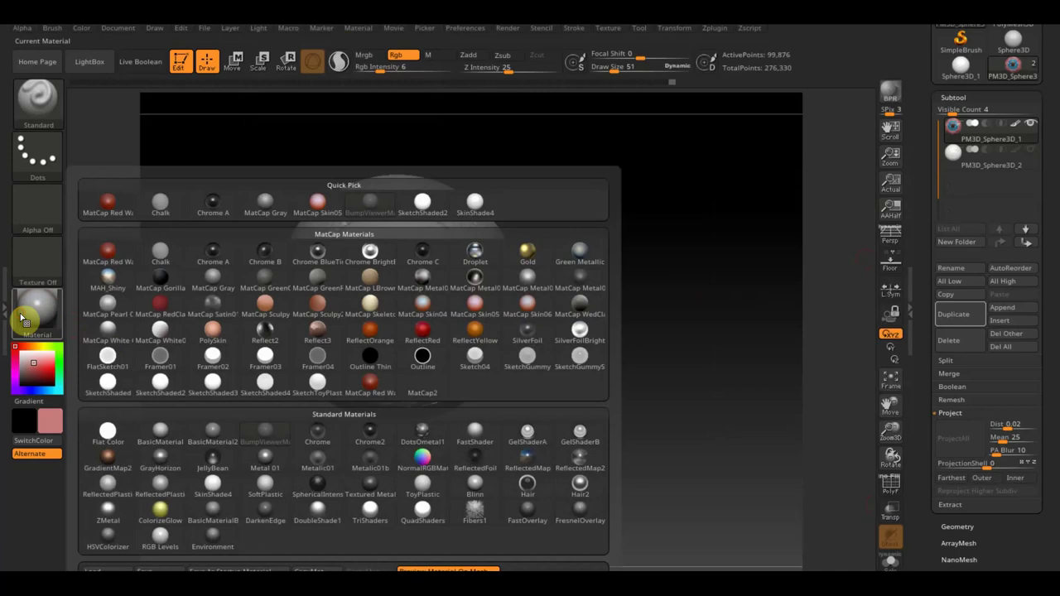
click(167, 431)
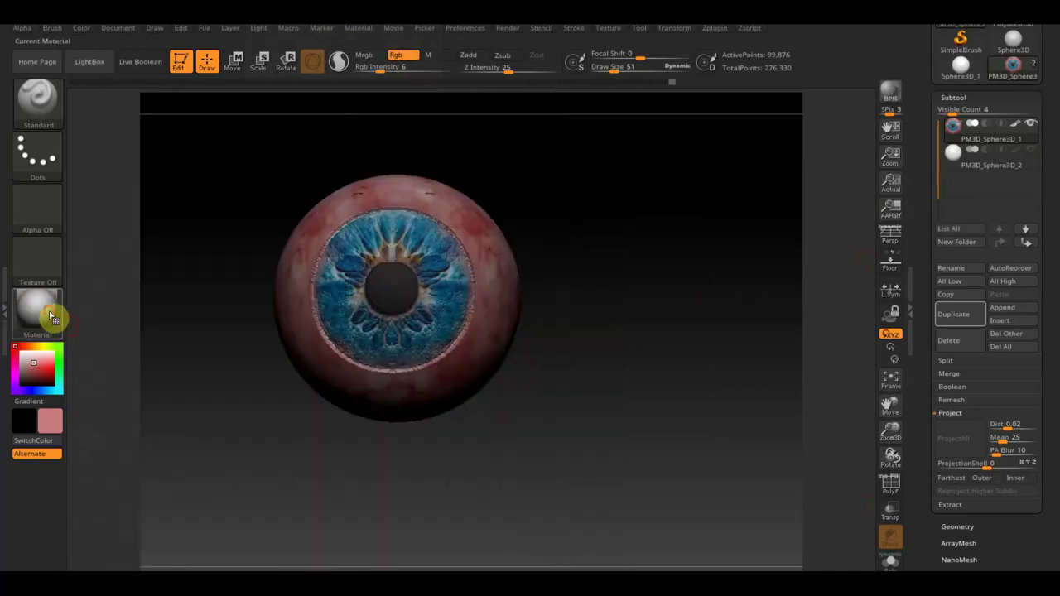
click(48, 313)
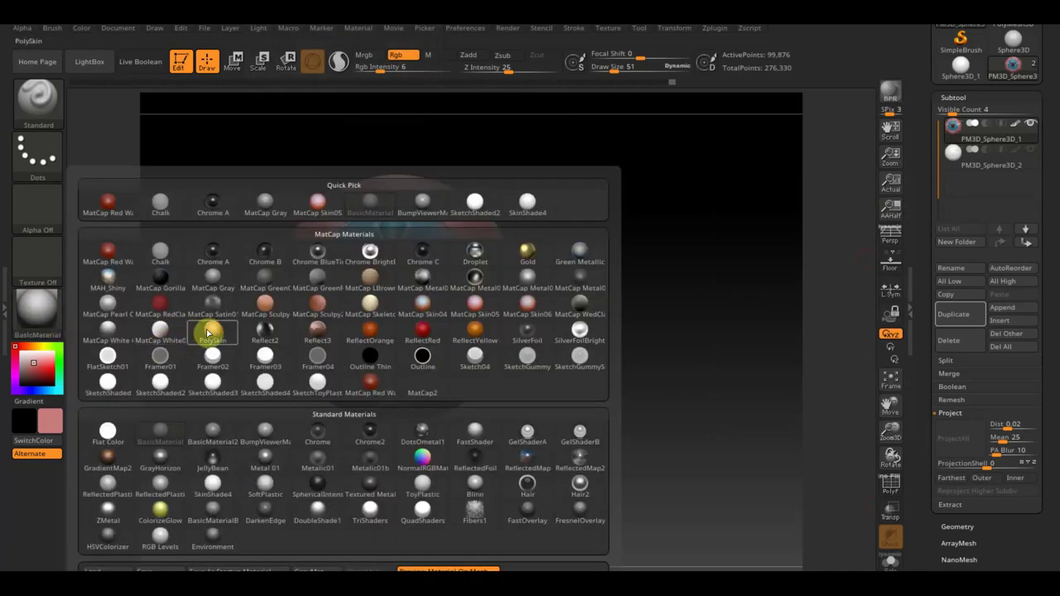
click(209, 333)
Try the pearl matcap and Green Metallic, then settle on FastShader.
click(35, 310)
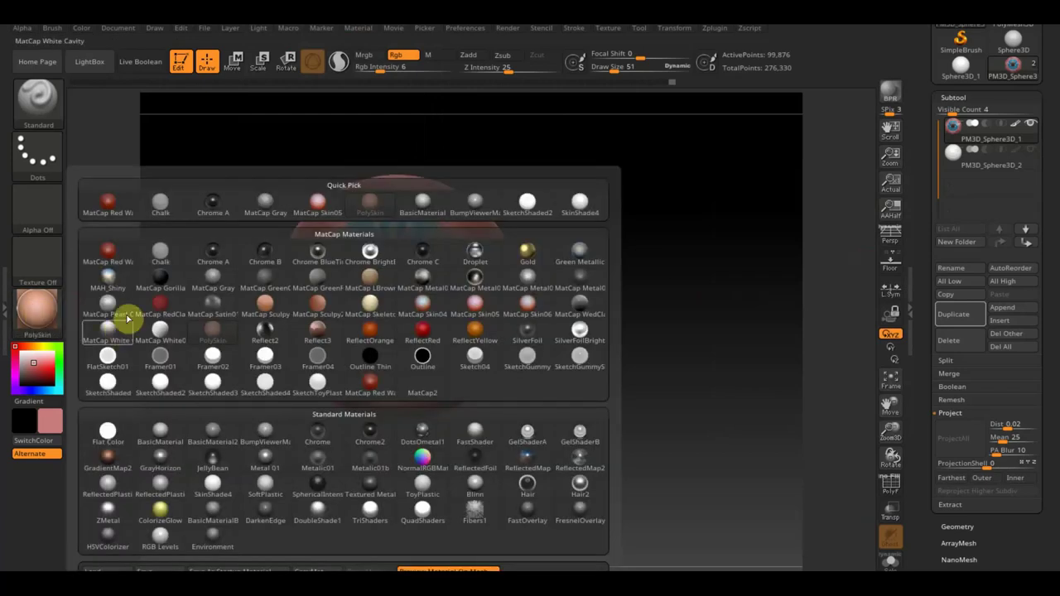
click(109, 303)
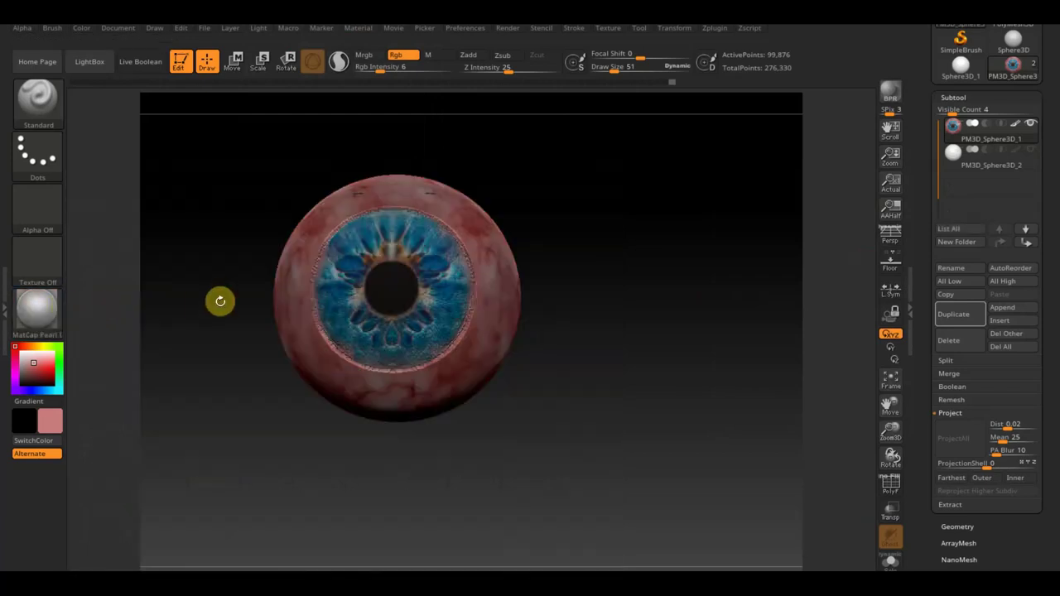
click(43, 309)
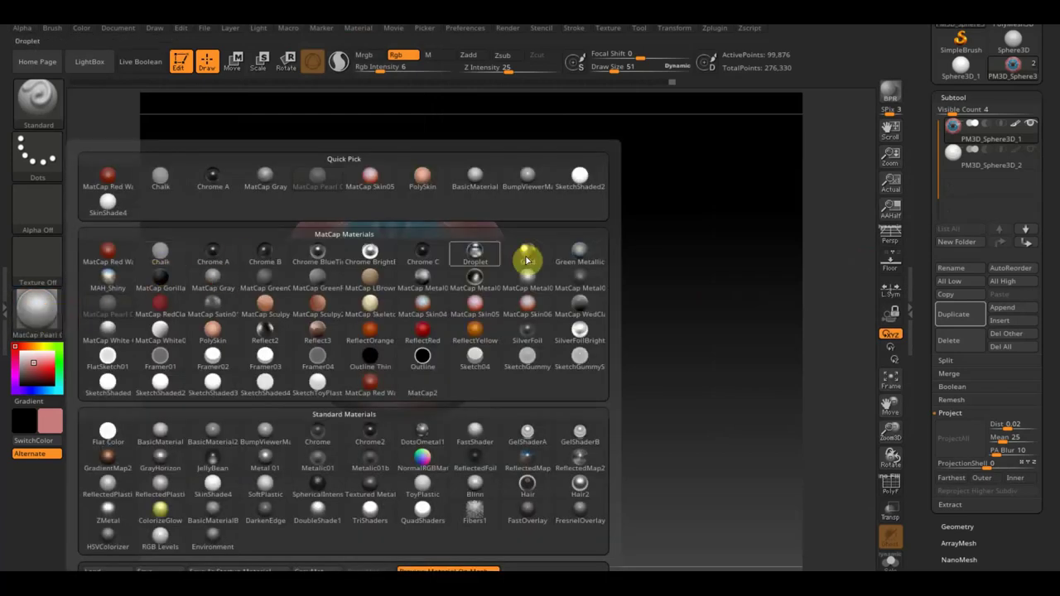
click(580, 251)
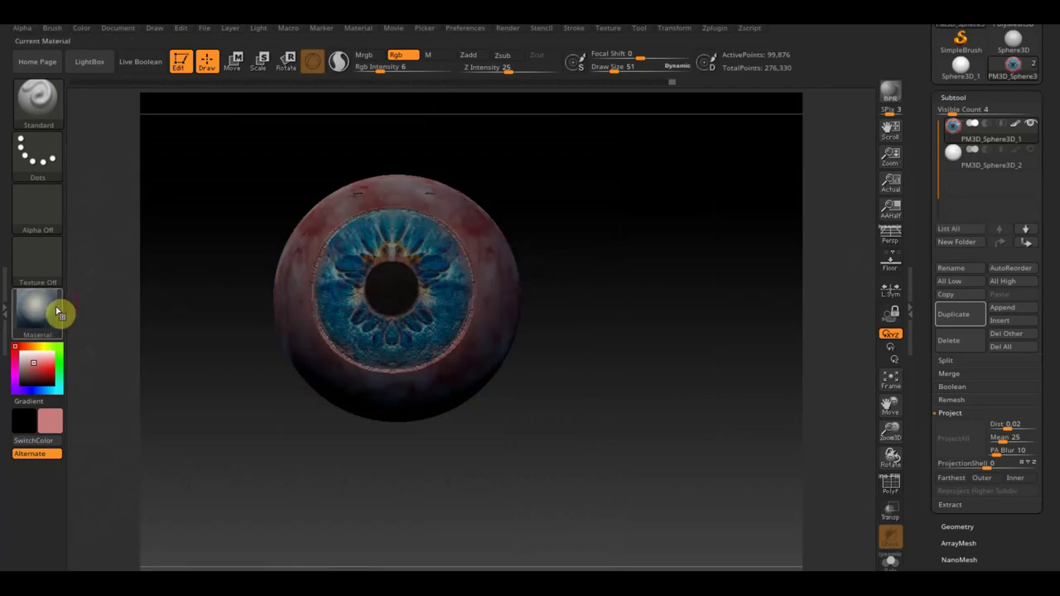
click(37, 311)
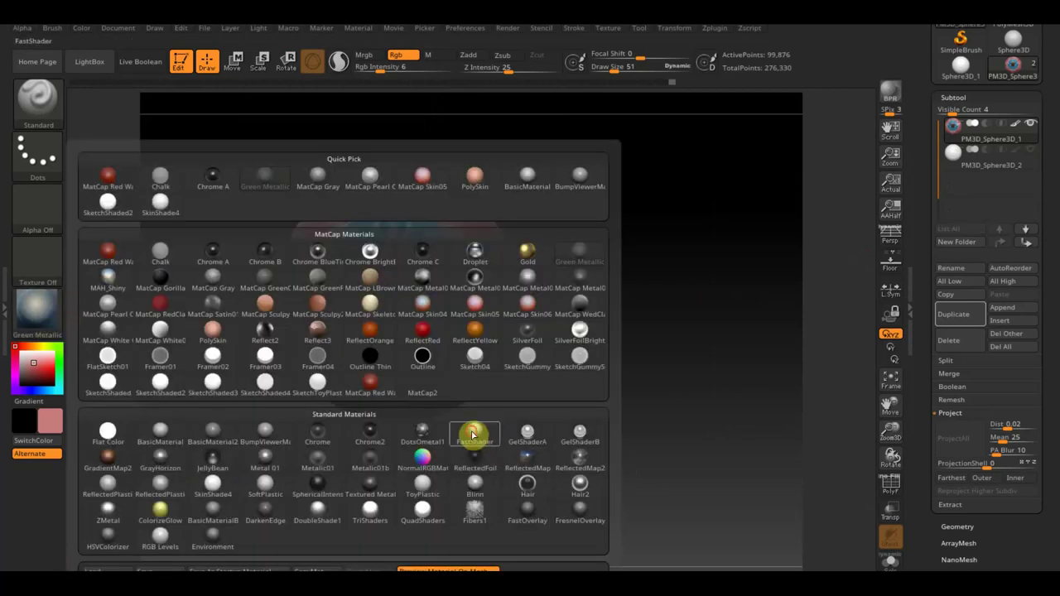
click(473, 435)
alt+drag(539, 402, 607, 389)
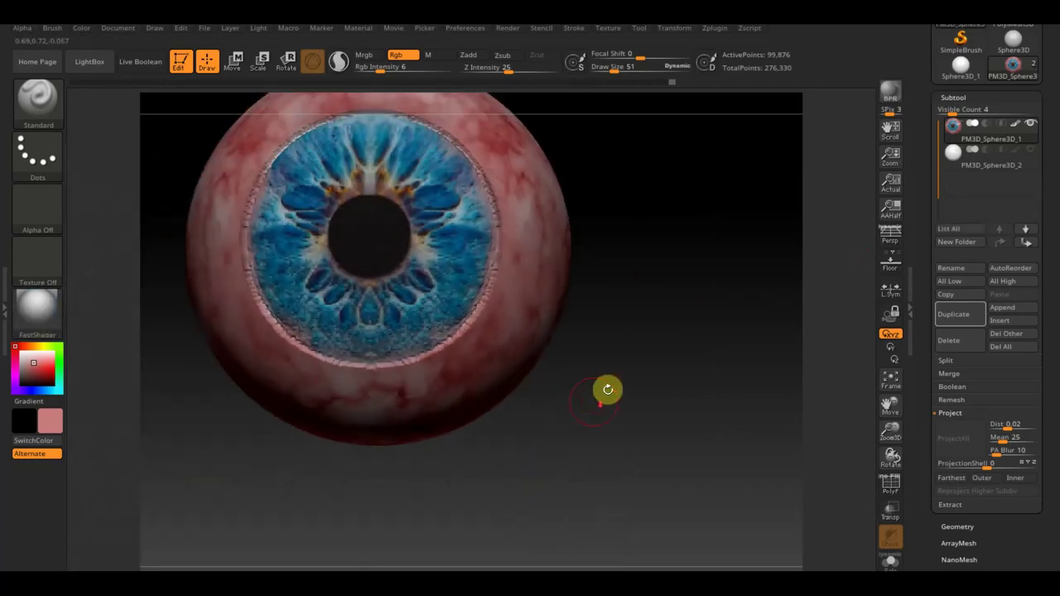
Rotate, zoom out and frame the whole eyeball in the view.
key(shift)
key(space)
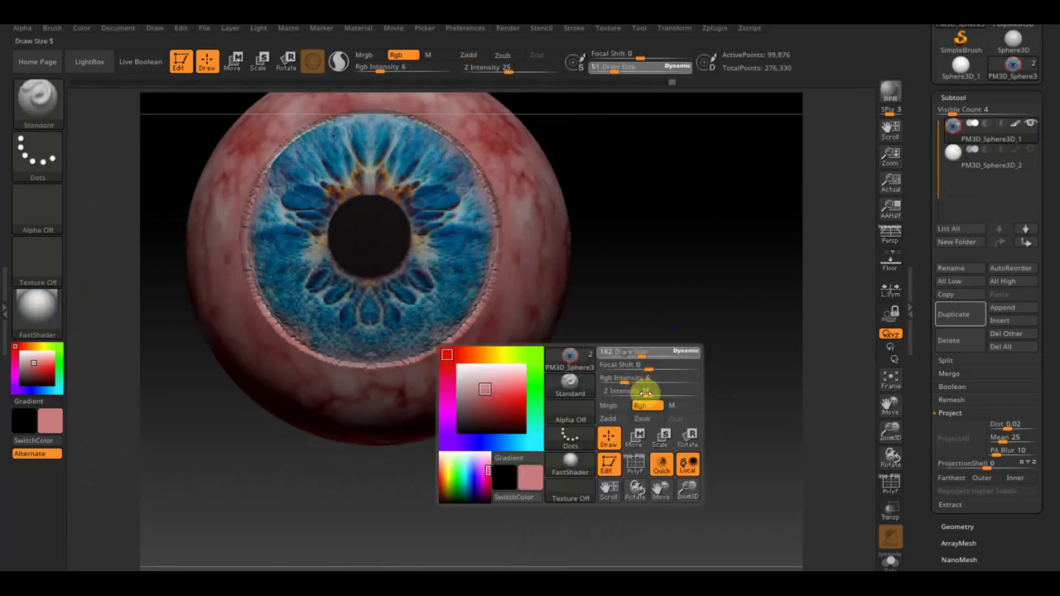
mouse_move(646, 306)
mouse_down()
mouse_move(627, 355)
mouse_move(671, 268)
mouse_move(573, 365)
mouse_move(605, 416)
mouse_move(665, 424)
mouse_move(668, 442)
mouse_up()
key(space)
key(minus)
mouse_move(648, 362)
alt+mouse_down()
mouse_move(680, 368)
mouse_move(663, 339)
mouse_move(635, 343)
alt+mouse_up()
key(f)
Draw a circular mask over the iris and dismiss the browser notifications.
key(shift)
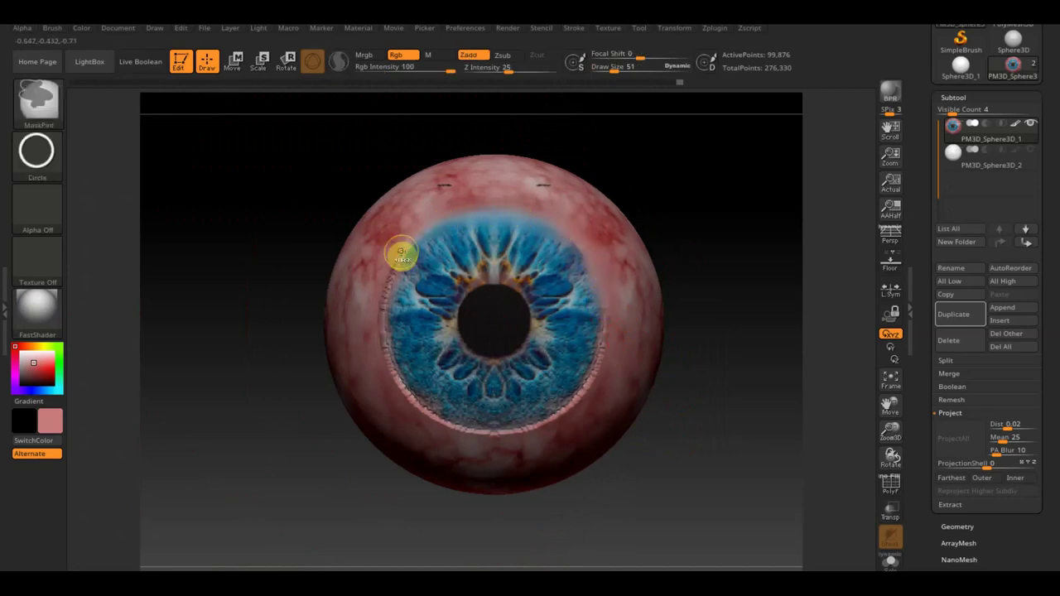
mouse_move(682, 169)
ctrl+mouse_down()
mouse_move(829, 368)
mouse_move(563, 414)
mouse_move(597, 426)
ctrl+mouse_up()
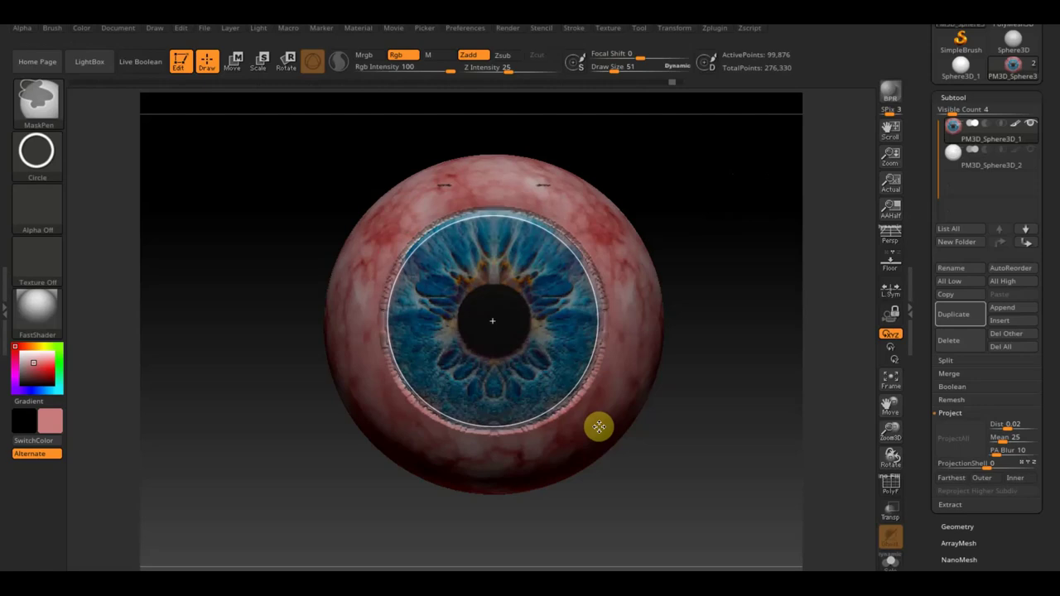
ctrl+drag(599, 427, 599, 427)
click(1042, 213)
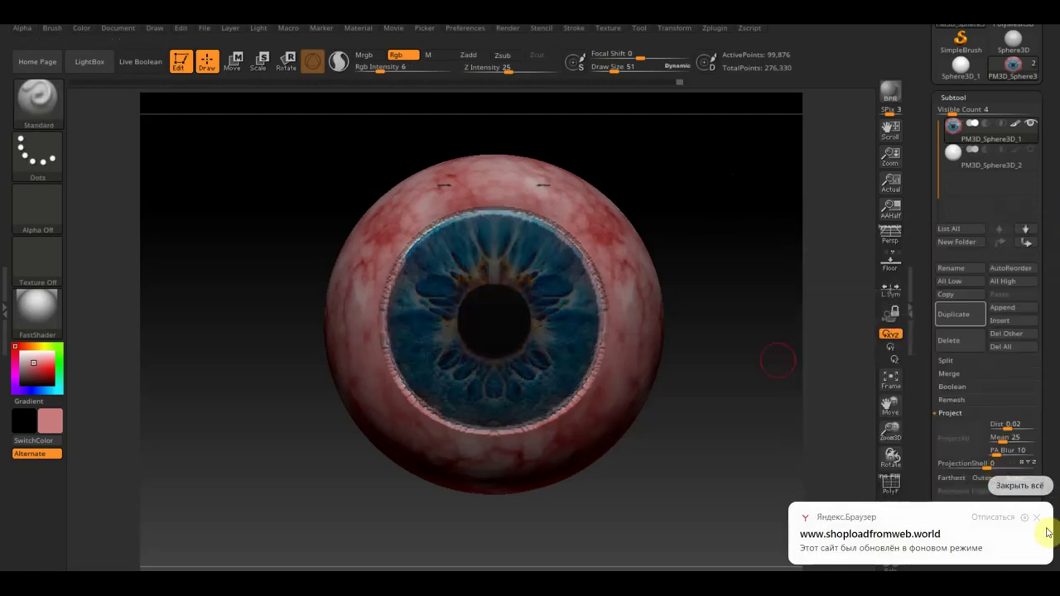
click(1038, 520)
Smooth the rough raised upper-left edge of the iris, undoing the last stroke.
key(ctrl)
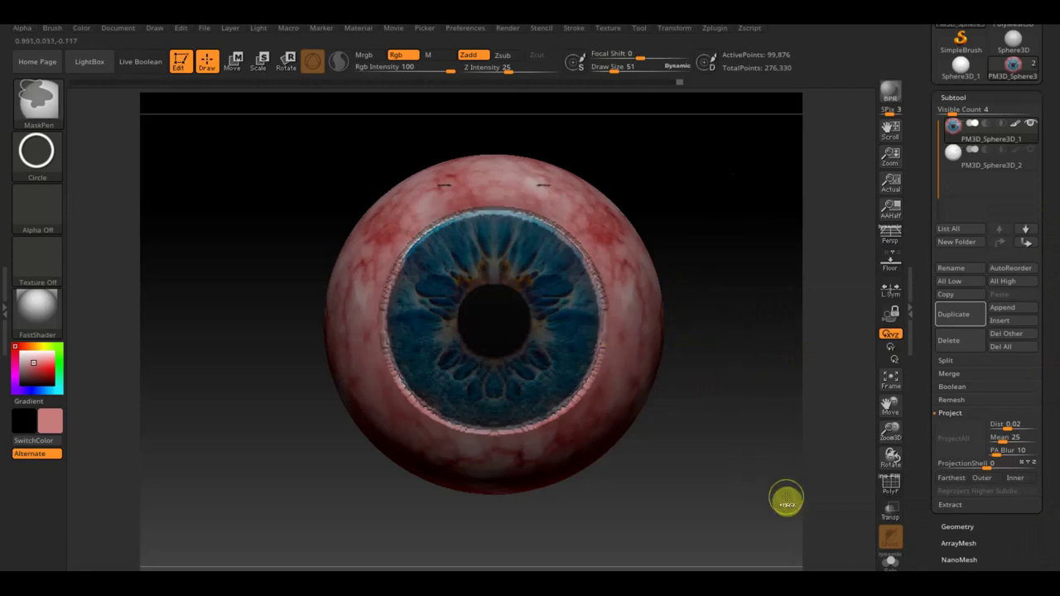
key(ctrl)
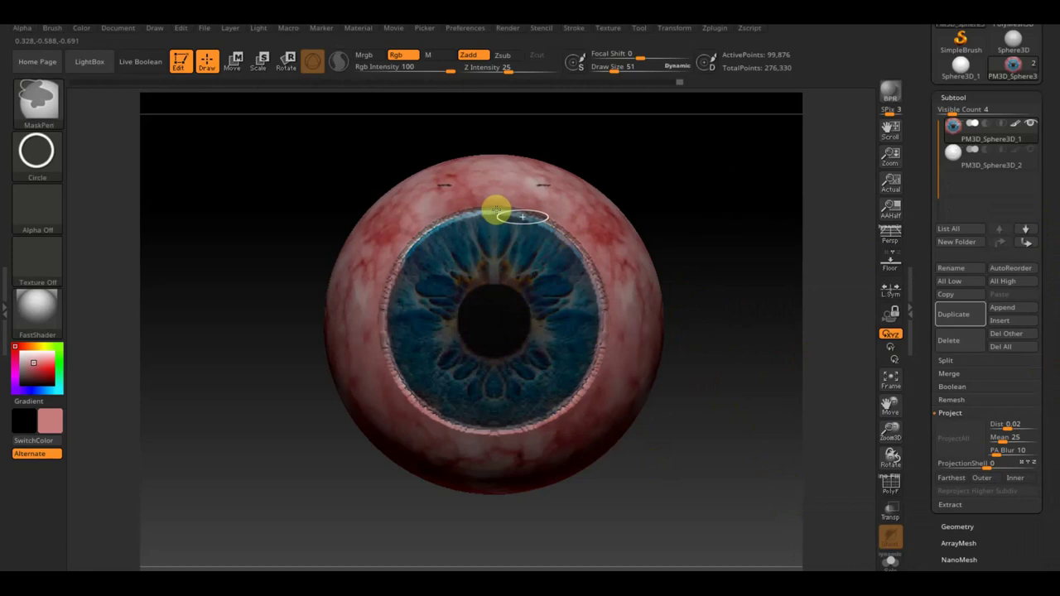
key(ctrl)
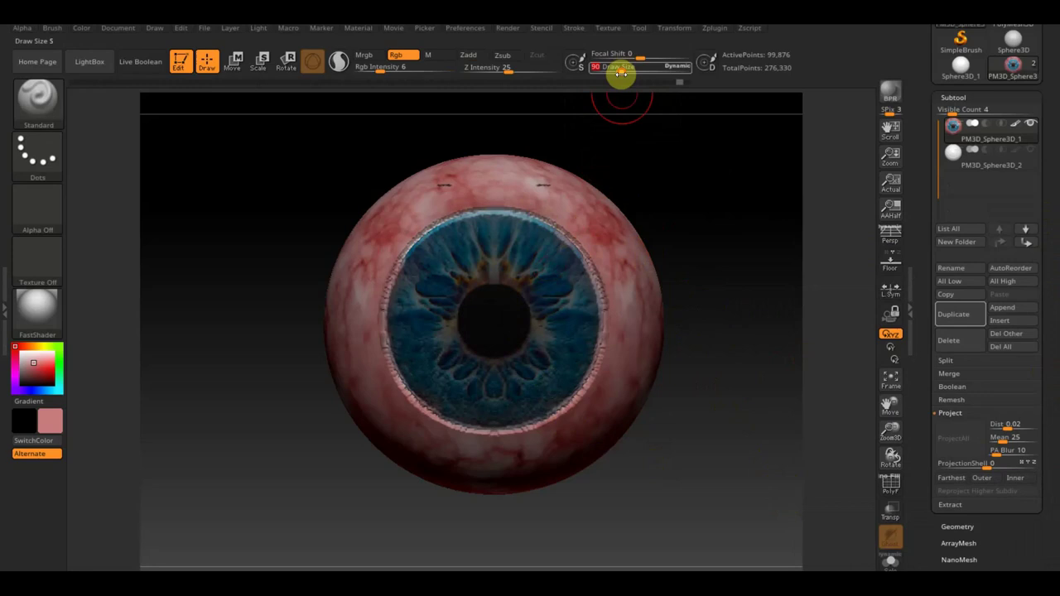
key(shift)
shift+drag(563, 240, 439, 244)
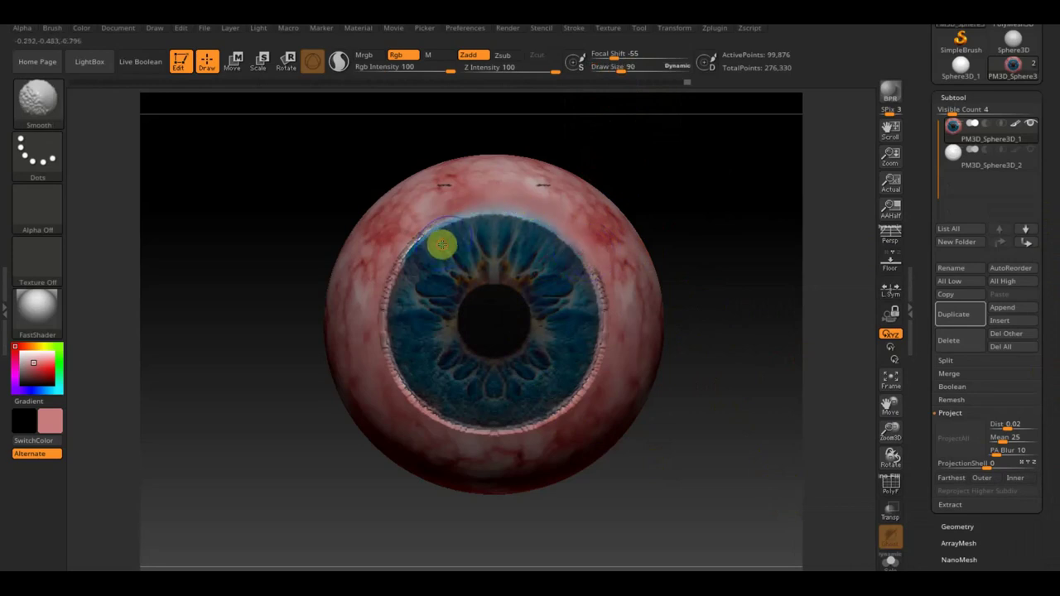
ctrl+right_drag(563, 274, 554, 201)
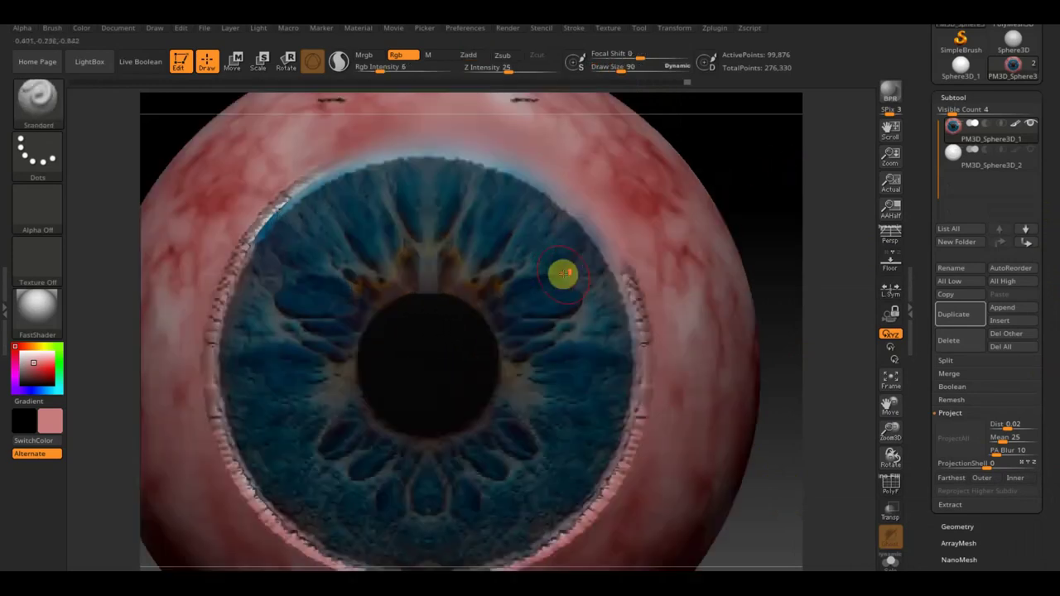
scroll(568, 195, down, 1)
scroll(563, 173, down, 1)
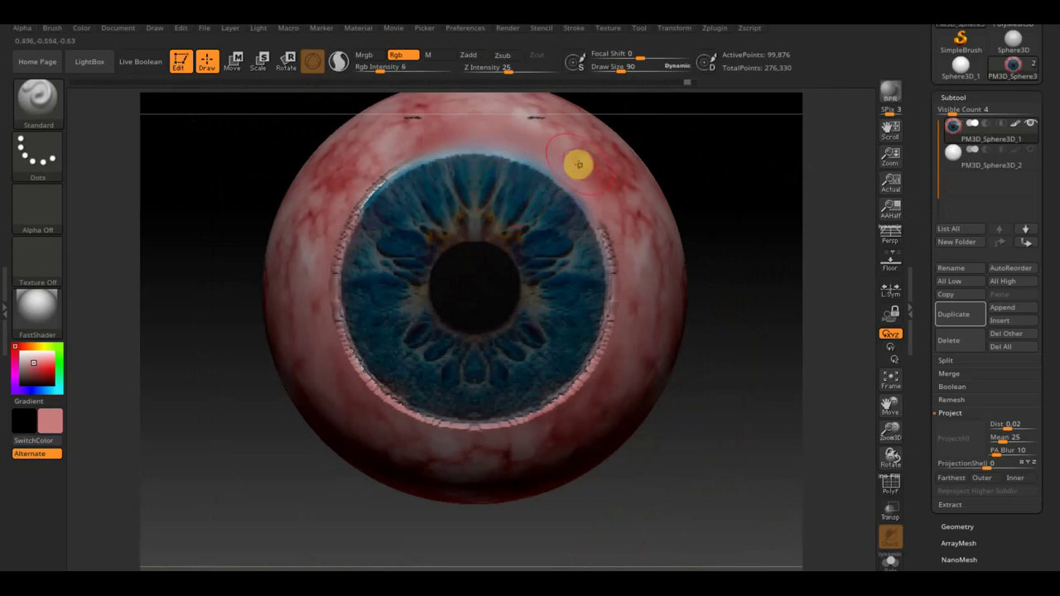
key(ctrl+z)
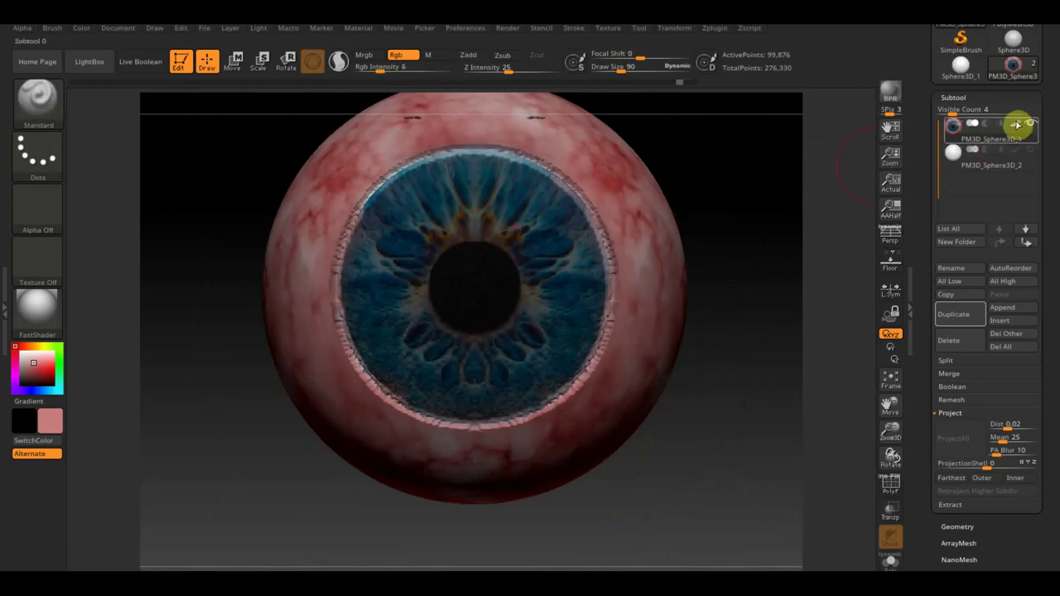
With Polypaint hidden, smooth the jagged rim along the iris top, then show Polypaint again.
click(1016, 124)
mouse_move(595, 217)
shift+mouse_down()
mouse_move(346, 267)
mouse_move(607, 382)
mouse_move(612, 233)
shift+mouse_up()
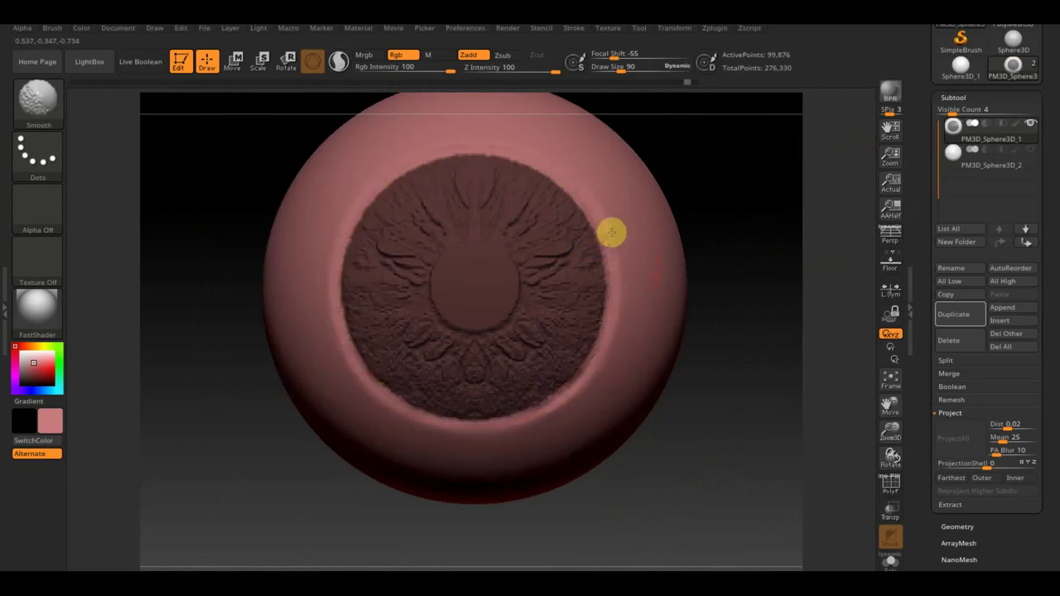
click(1020, 126)
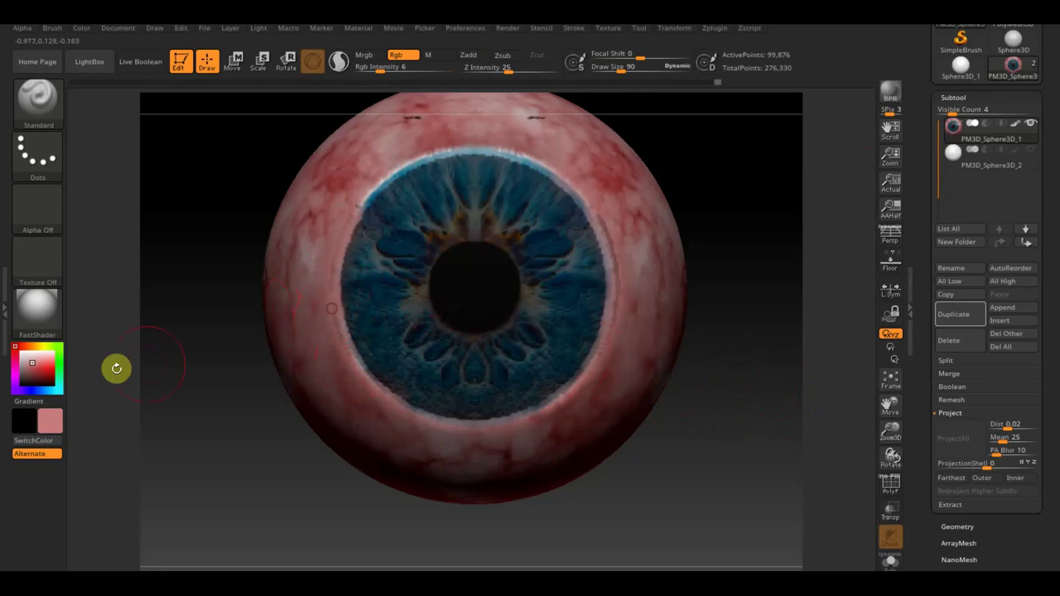
click(52, 423)
Choose a pale pink paint colour with Rgb Intensity 7 and Draw Size 163.
click(49, 358)
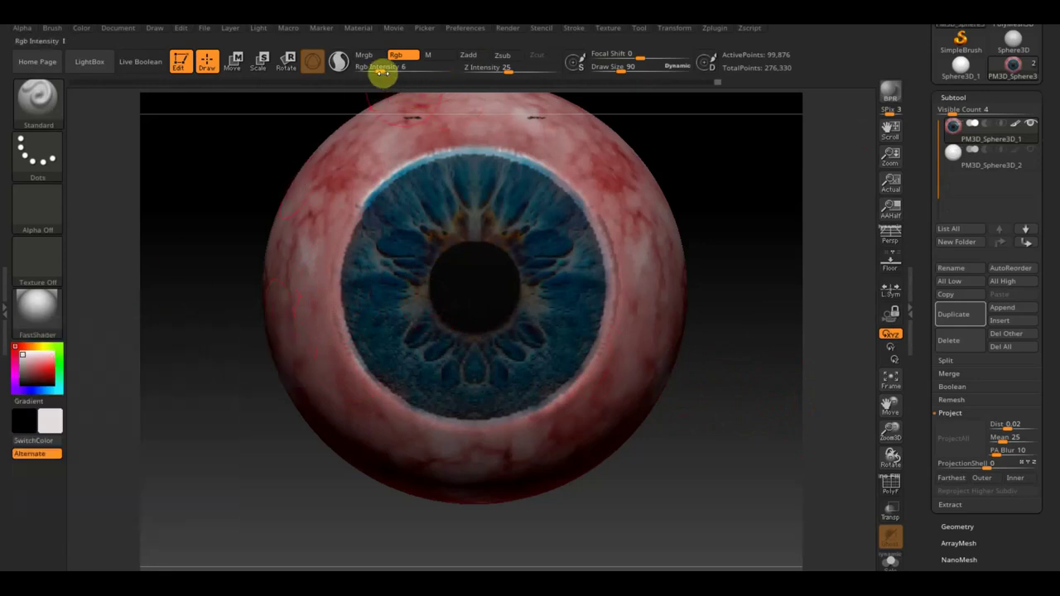
click(377, 71)
text(7)
key(Return)
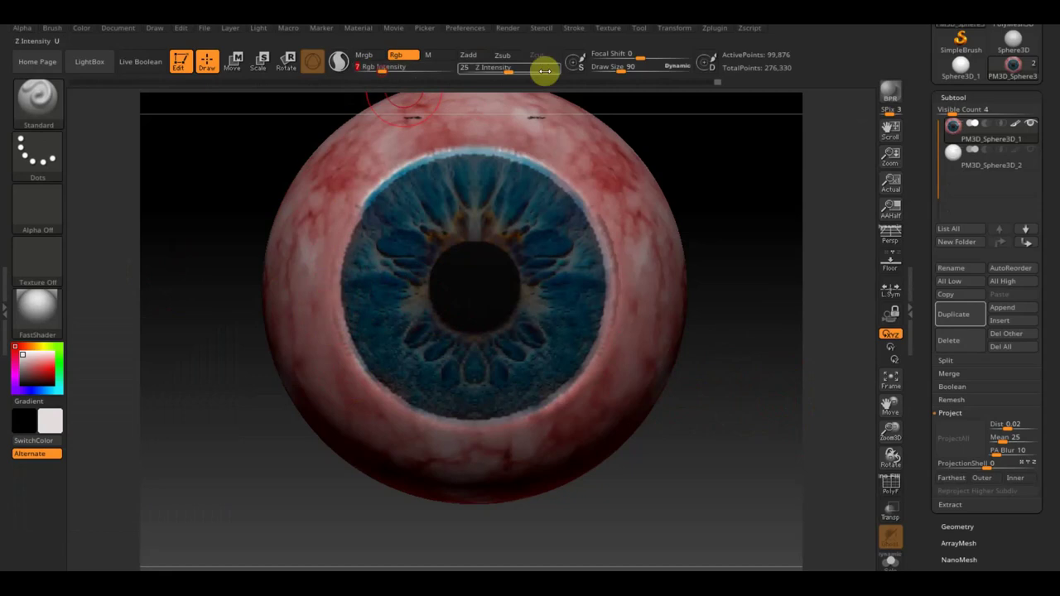
click(623, 70)
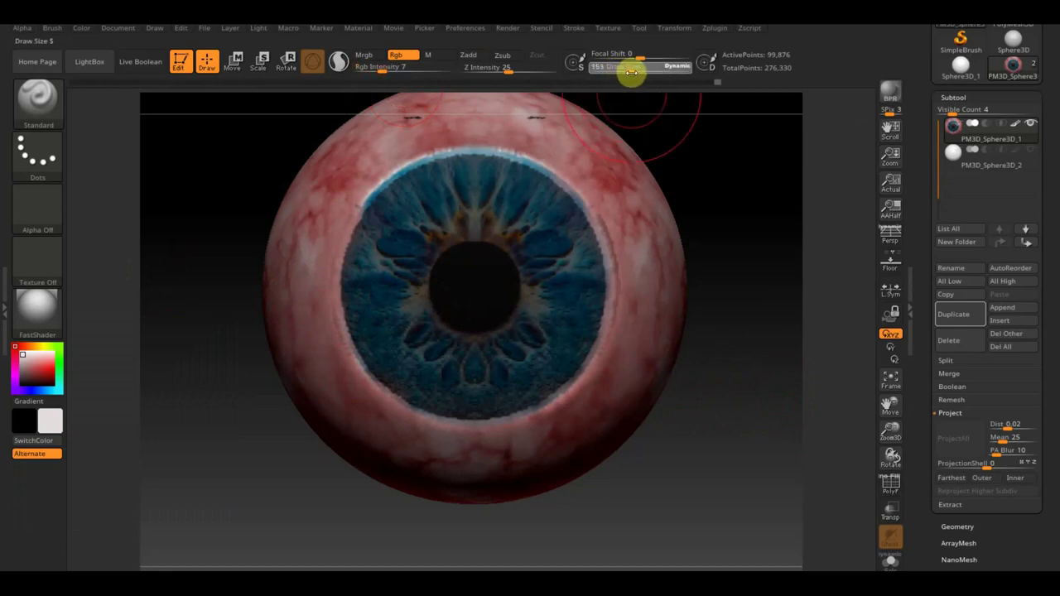
drag(631, 72, 634, 72)
Paint pale pink over the sclera around the iris to soften the veins.
mouse_move(559, 145)
mouse_down()
mouse_move(425, 123)
mouse_move(305, 287)
mouse_move(359, 324)
mouse_move(386, 404)
mouse_move(421, 426)
mouse_move(566, 409)
mouse_move(593, 370)
mouse_move(639, 485)
mouse_move(581, 336)
mouse_up()
mouse_move(561, 156)
mouse_down()
mouse_move(620, 260)
mouse_move(620, 303)
mouse_move(555, 327)
mouse_move(428, 169)
mouse_move(309, 194)
mouse_move(511, 140)
mouse_move(561, 177)
mouse_move(617, 190)
mouse_move(621, 307)
mouse_move(544, 419)
mouse_move(456, 425)
mouse_move(346, 377)
mouse_move(596, 193)
mouse_move(378, 213)
mouse_move(438, 143)
mouse_move(302, 252)
mouse_up()
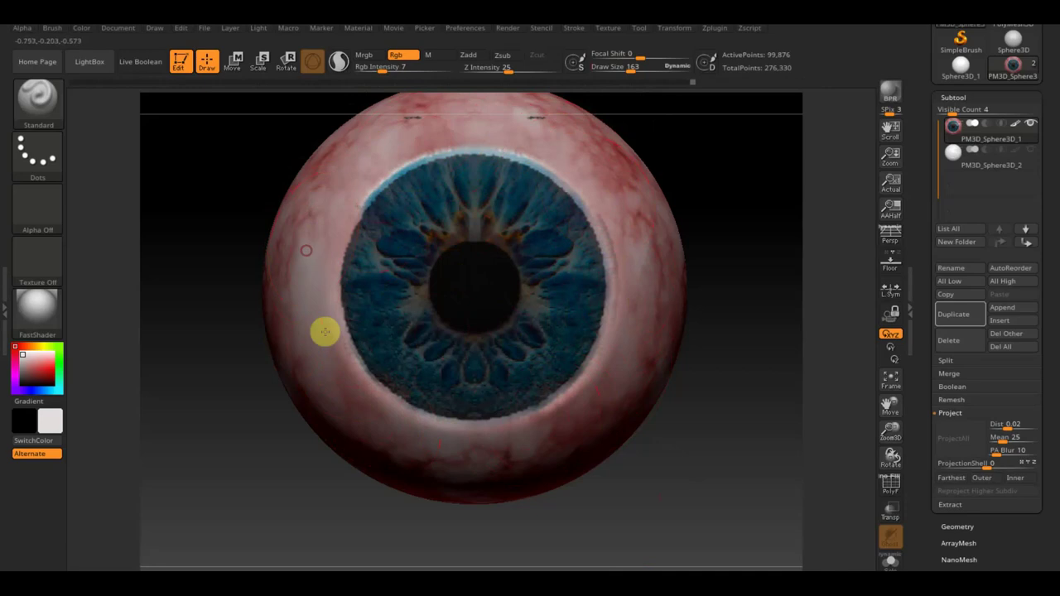
mouse_move(399, 391)
mouse_down()
mouse_move(428, 419)
mouse_move(632, 260)
mouse_move(606, 359)
mouse_move(533, 452)
mouse_move(568, 428)
mouse_move(610, 208)
mouse_move(517, 153)
mouse_move(514, 190)
mouse_move(622, 317)
mouse_up()
mouse_move(622, 317)
ctrl+right_down()
mouse_move(568, 373)
mouse_move(542, 362)
mouse_move(596, 433)
mouse_move(639, 435)
ctrl+right_up()
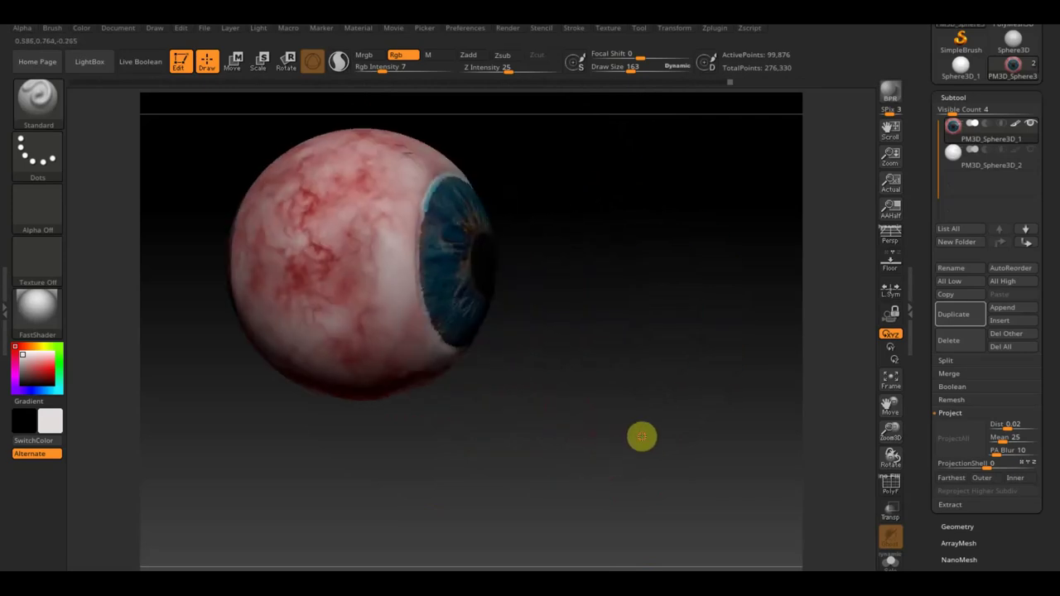
Enlarge Draw Size to 274 and paint the upper sclera paler.
click(630, 65)
drag(631, 64, 644, 63)
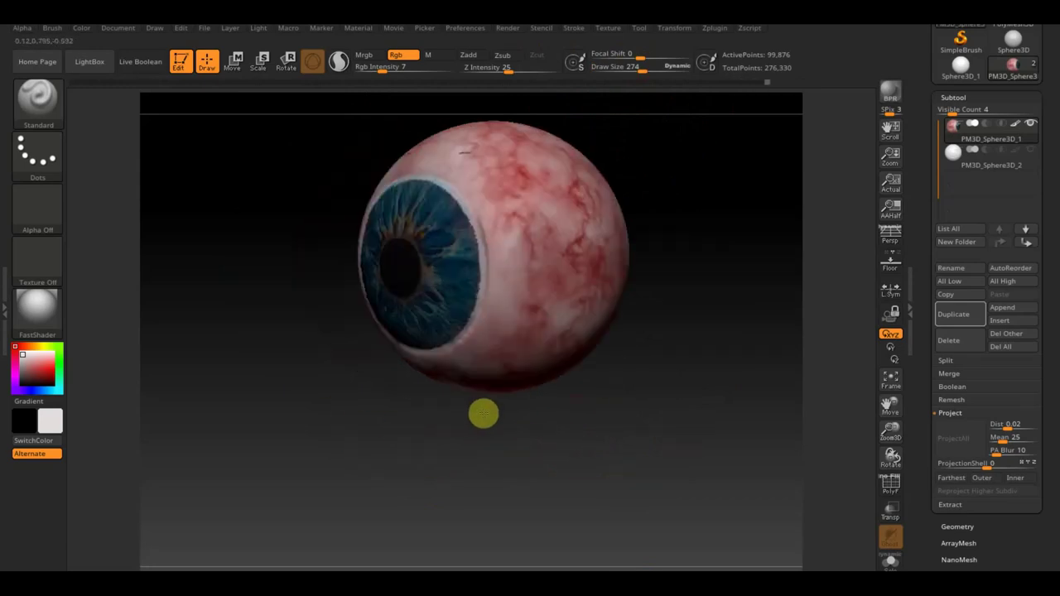
drag(582, 398, 483, 414)
mouse_move(475, 168)
mouse_down()
mouse_move(492, 224)
mouse_move(515, 229)
mouse_move(497, 199)
mouse_up()
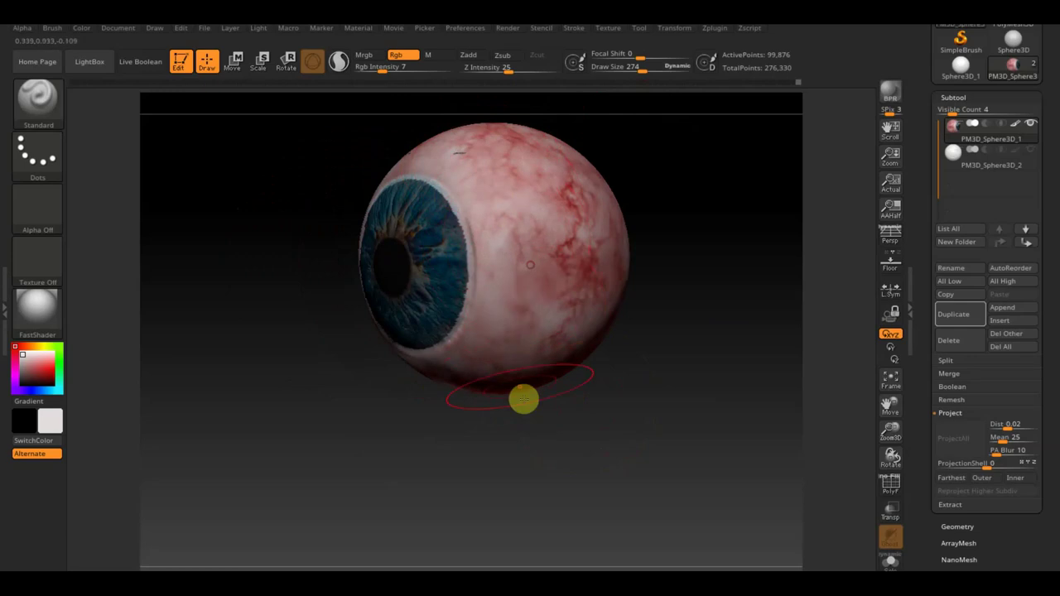
Turn the eyeball back to face front and Ctrl-click to mask the iris.
drag(629, 429, 674, 322)
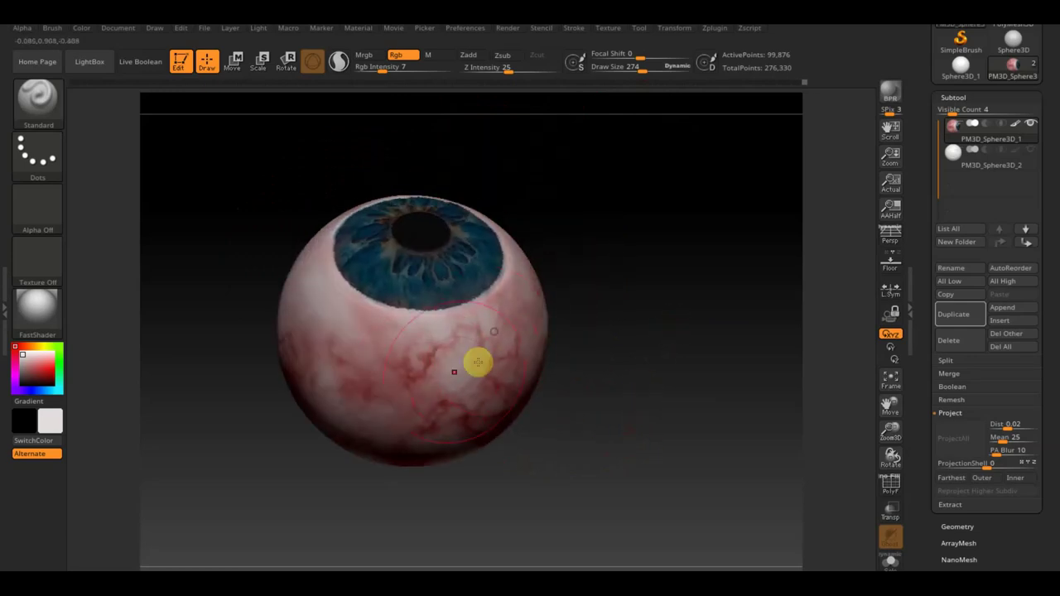
mouse_move(557, 411)
mouse_down()
mouse_move(628, 369)
mouse_move(606, 440)
mouse_move(635, 428)
mouse_move(651, 392)
mouse_move(657, 443)
mouse_up()
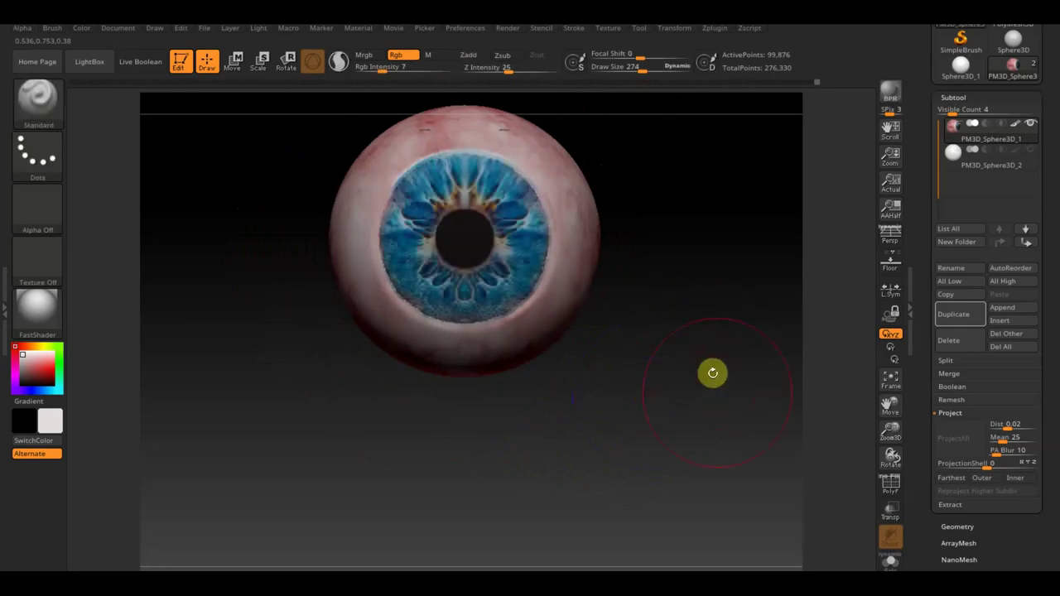
alt+drag(705, 314, 684, 378)
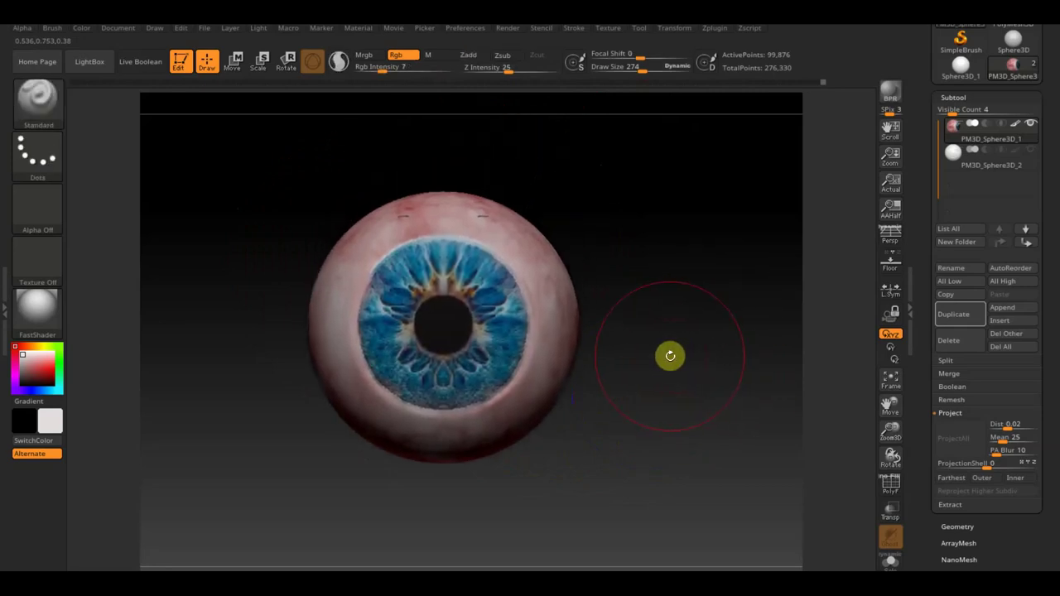
key(ctrl)
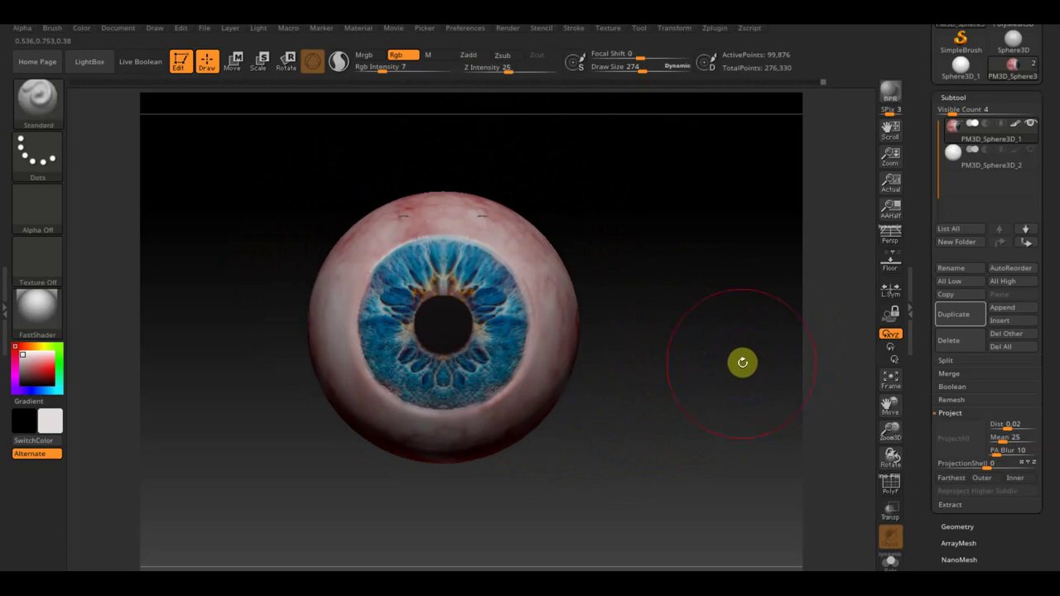
key(ctrl)
ctrl+click(743, 370)
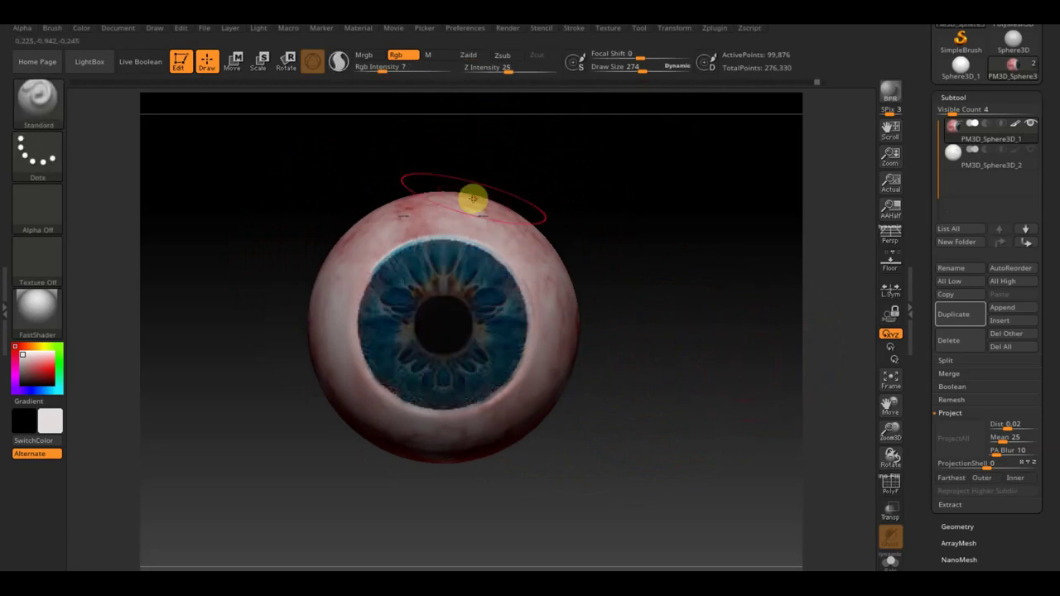
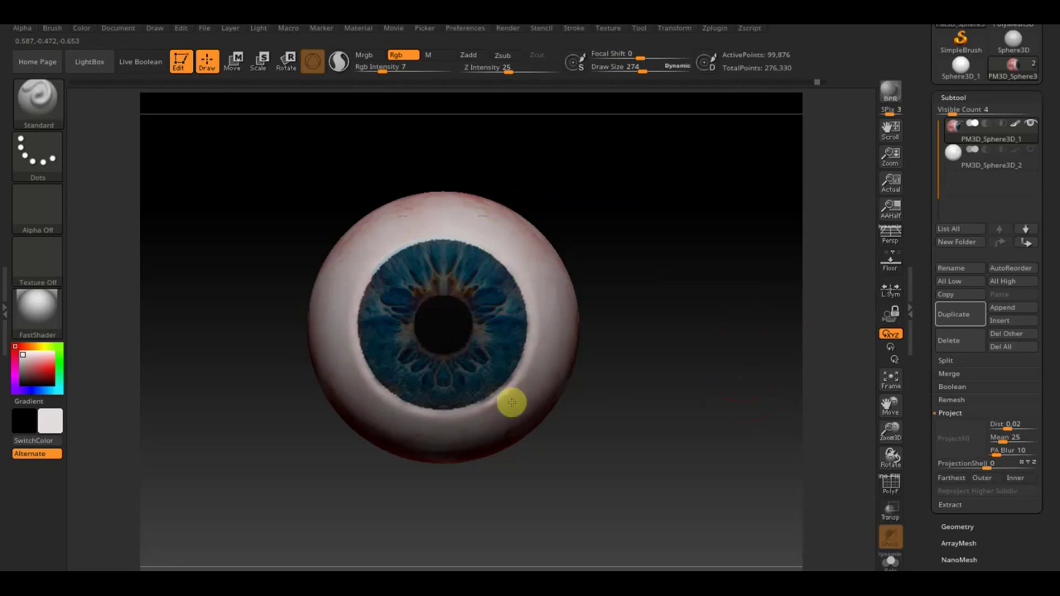
Turn the eyeball to a straight front view and import the depositphotos veins image as a texture.
drag(627, 350, 717, 351)
mouse_move(622, 357)
mouse_down()
mouse_move(635, 369)
mouse_move(610, 367)
mouse_up()
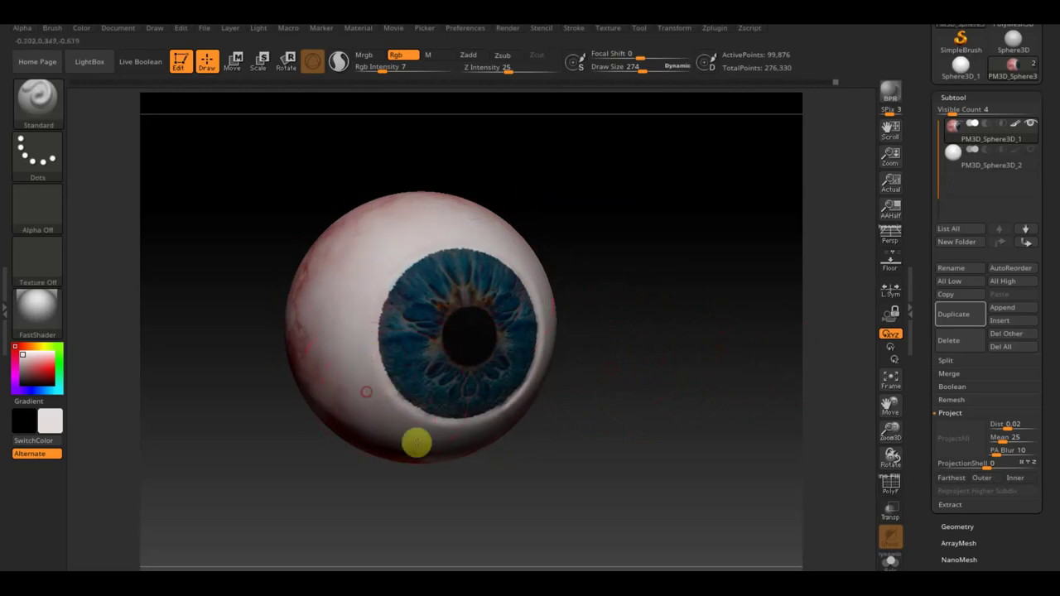
drag(638, 379, 607, 377)
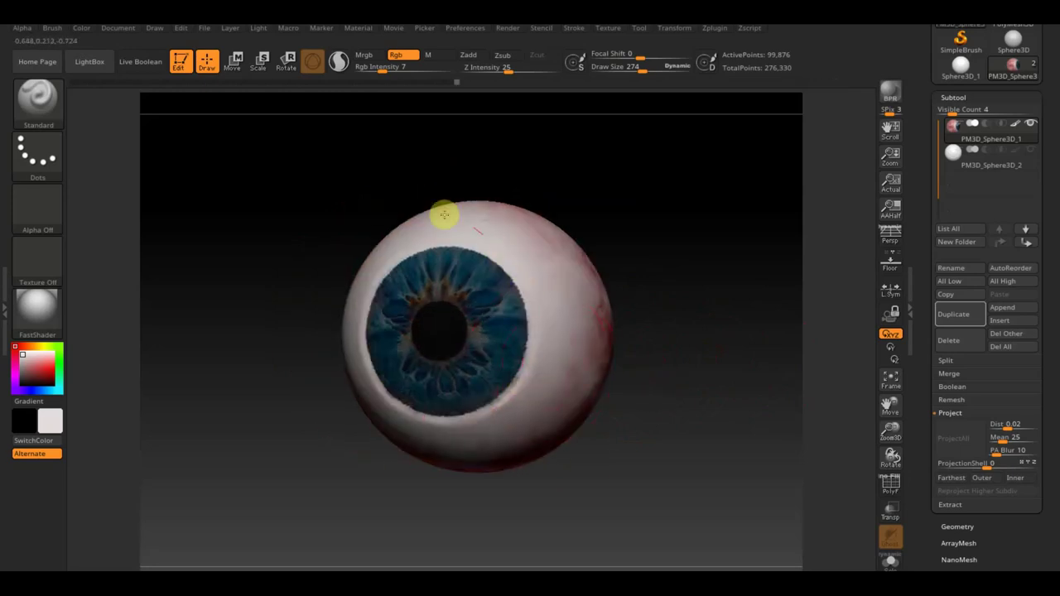
shift+drag(720, 284, 738, 241)
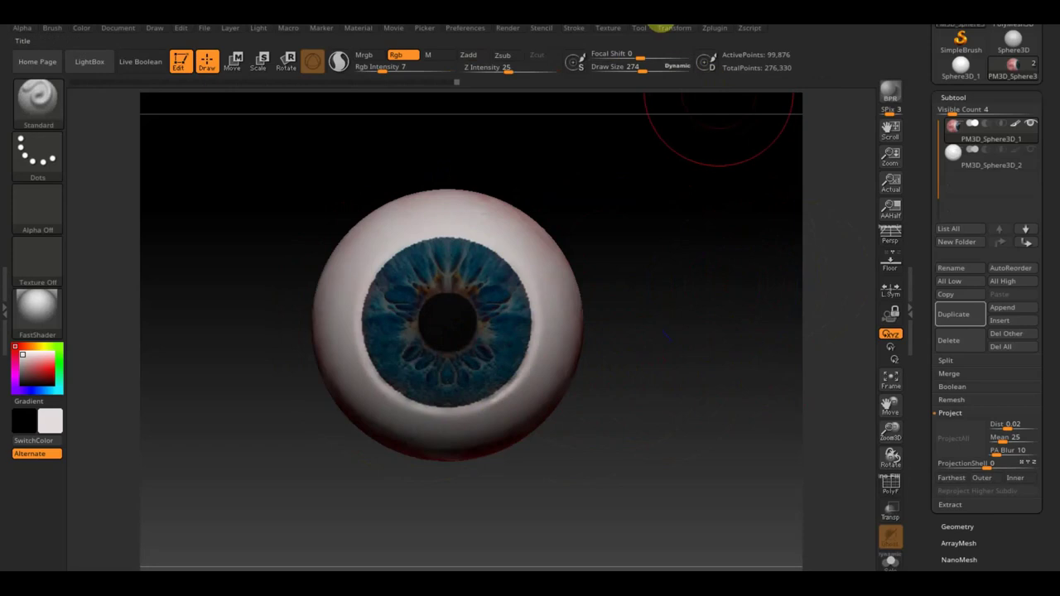
click(606, 33)
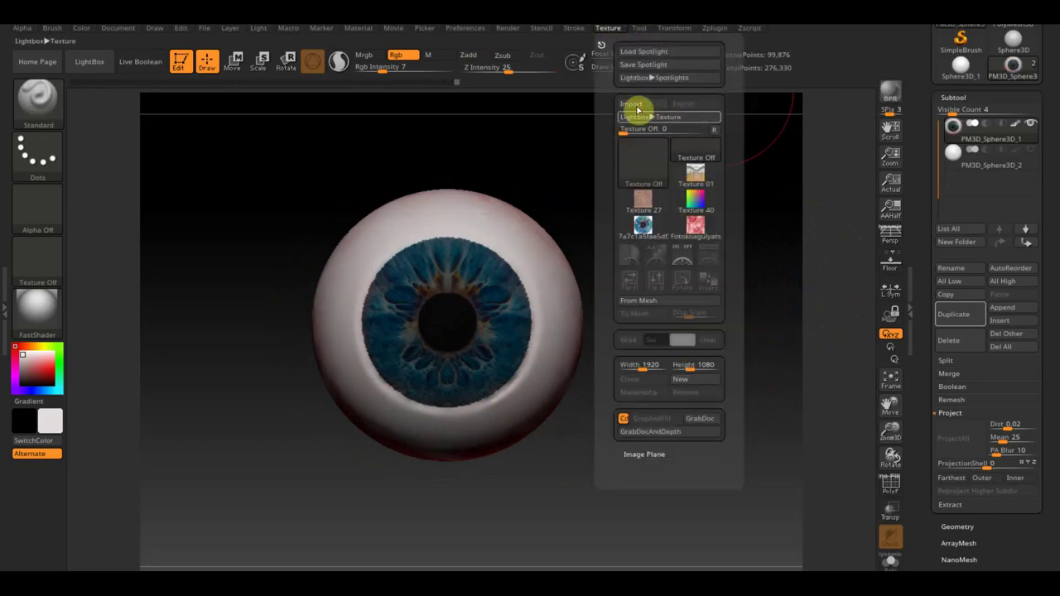
click(634, 109)
scroll(279, 331, down, 3)
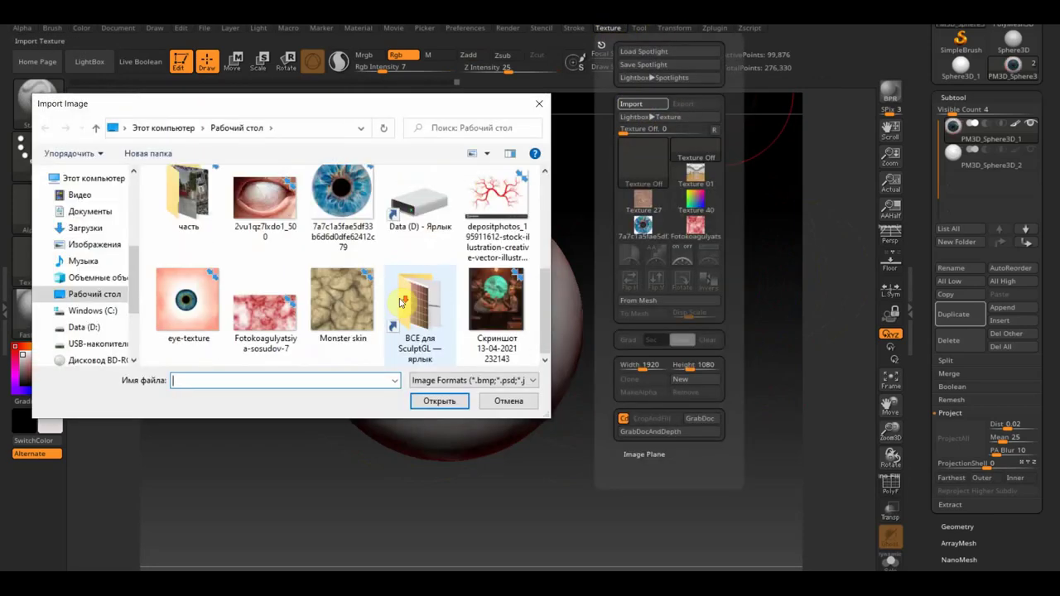
click(497, 203)
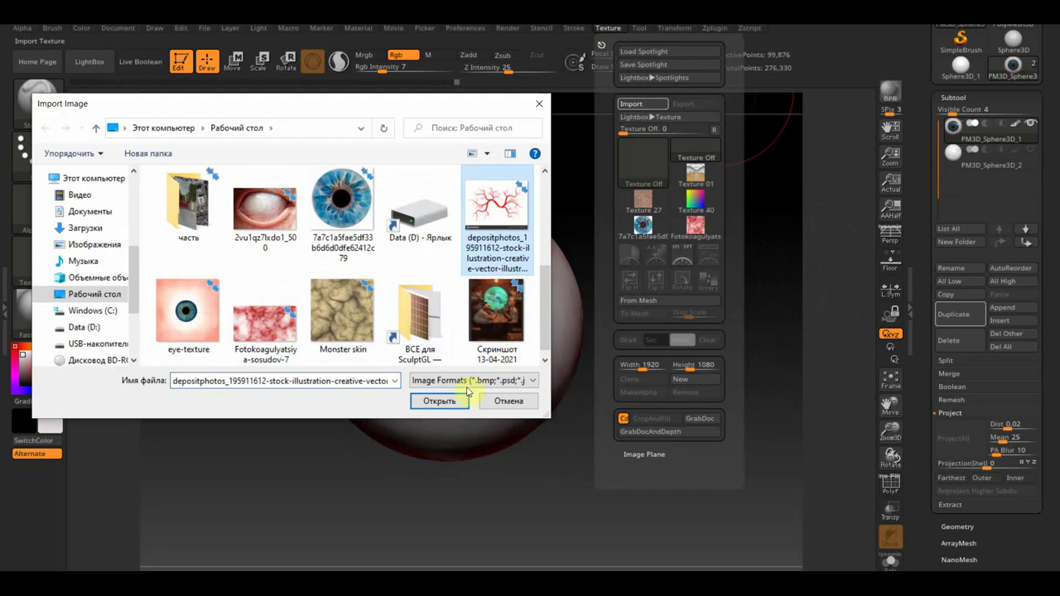
click(440, 403)
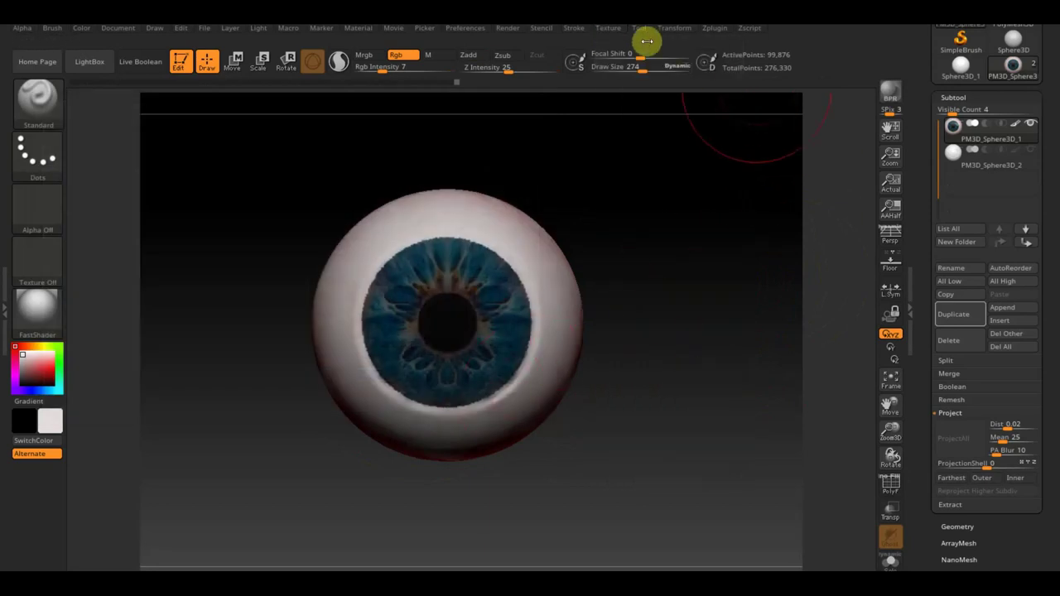
Select the imported veins texture and add it to Spotlight over the eyeball.
click(618, 33)
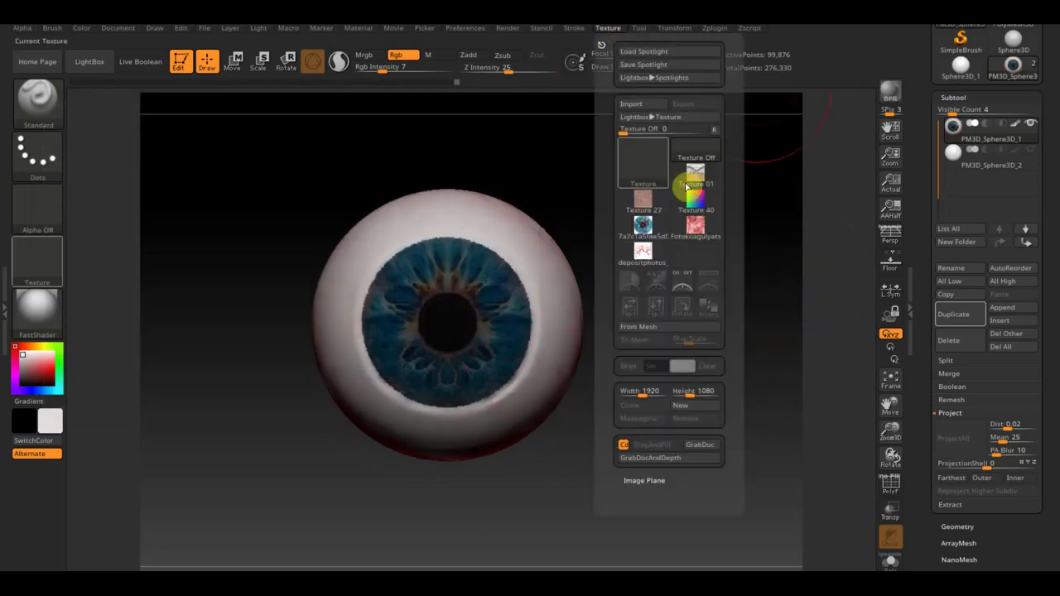
click(645, 257)
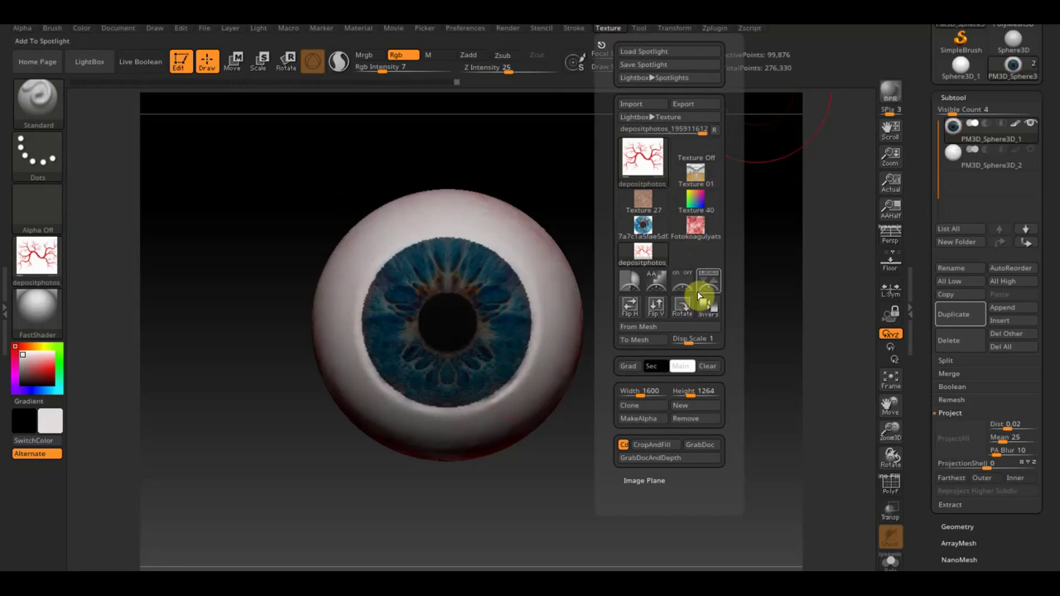
click(709, 288)
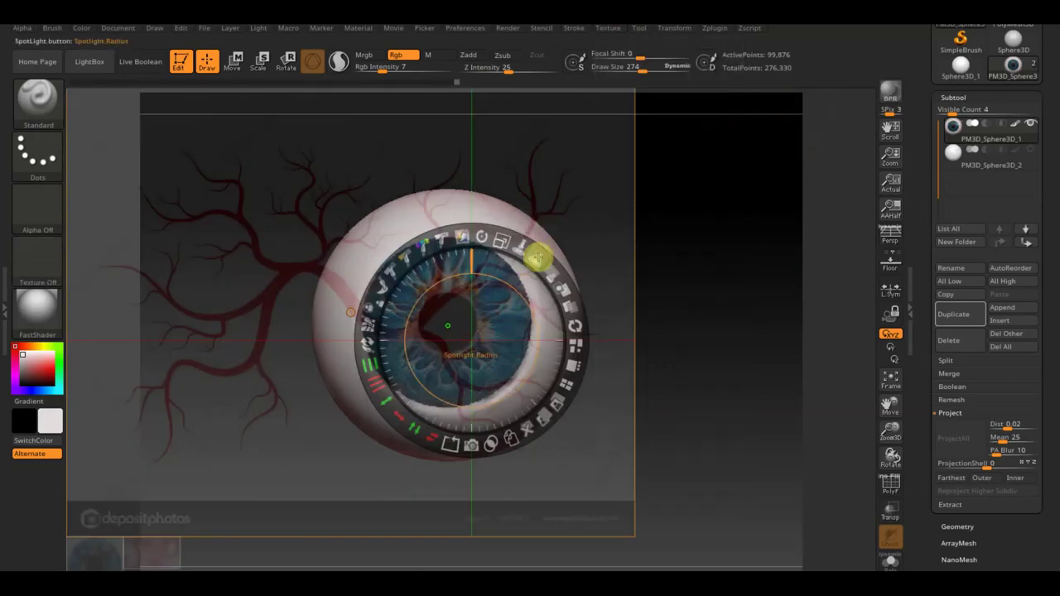
Shrink the veins image, position it over the eyeball's white, and paint through it.
drag(498, 238, 403, 241)
drag(544, 253, 613, 250)
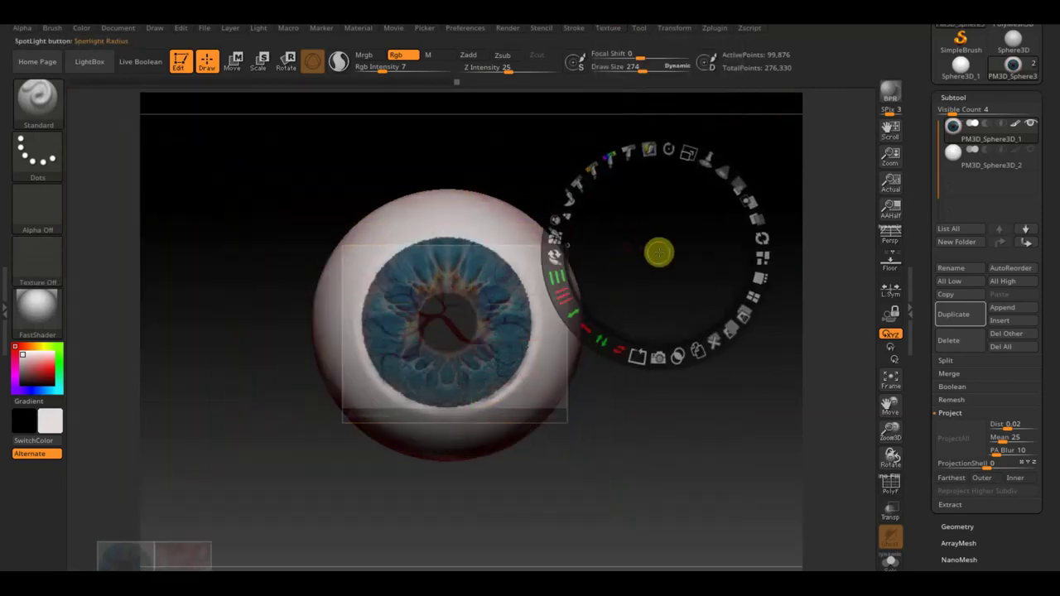
mouse_move(614, 435)
mouse_down()
mouse_move(628, 424)
mouse_move(693, 422)
mouse_up()
key(shift+z)
key(shift+z)
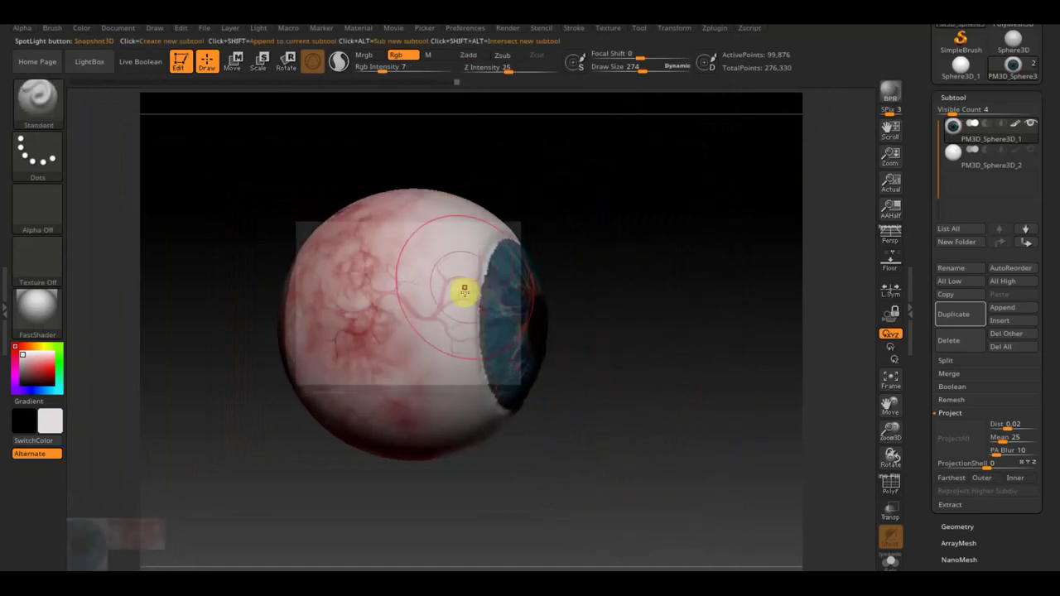
key(z)
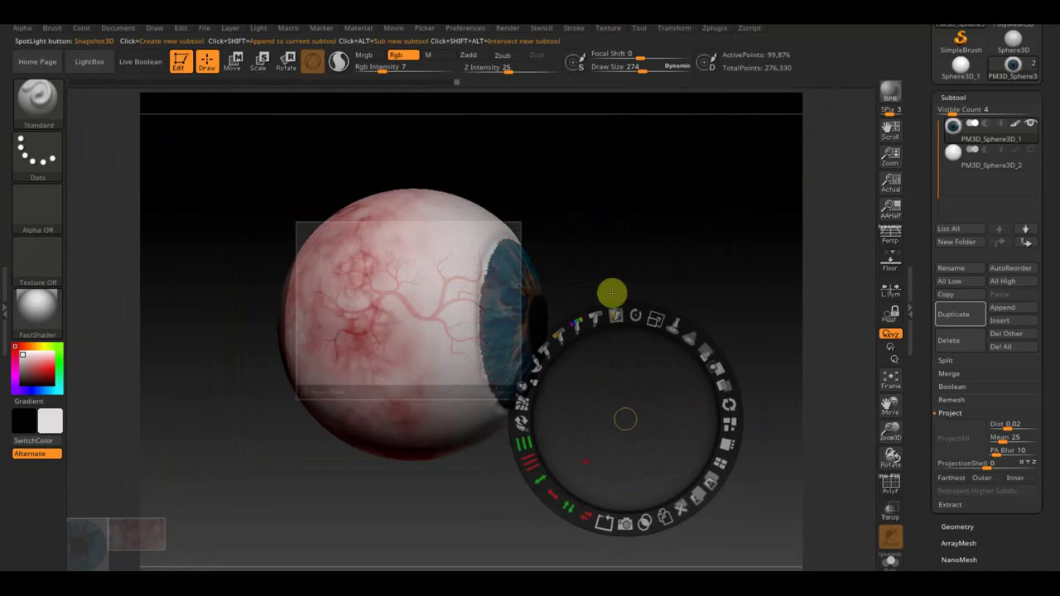
drag(672, 322, 601, 313)
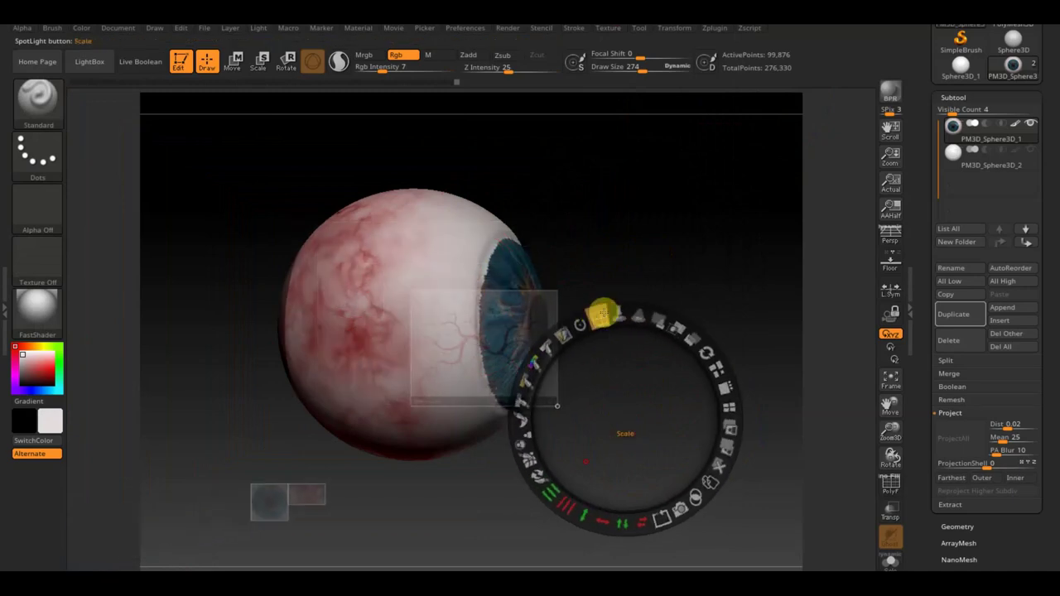
drag(638, 379, 586, 355)
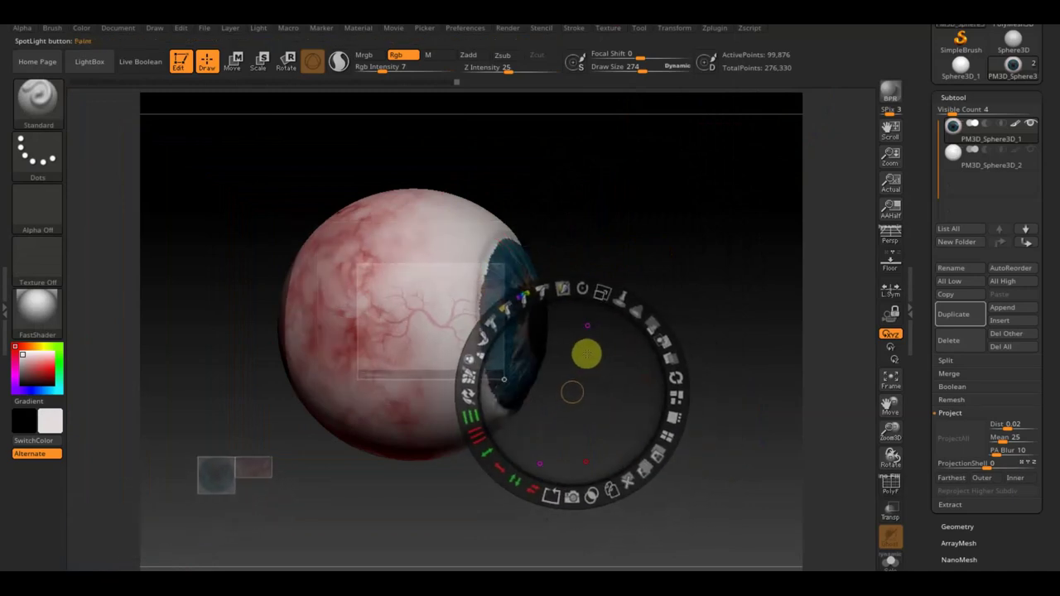
key(z)
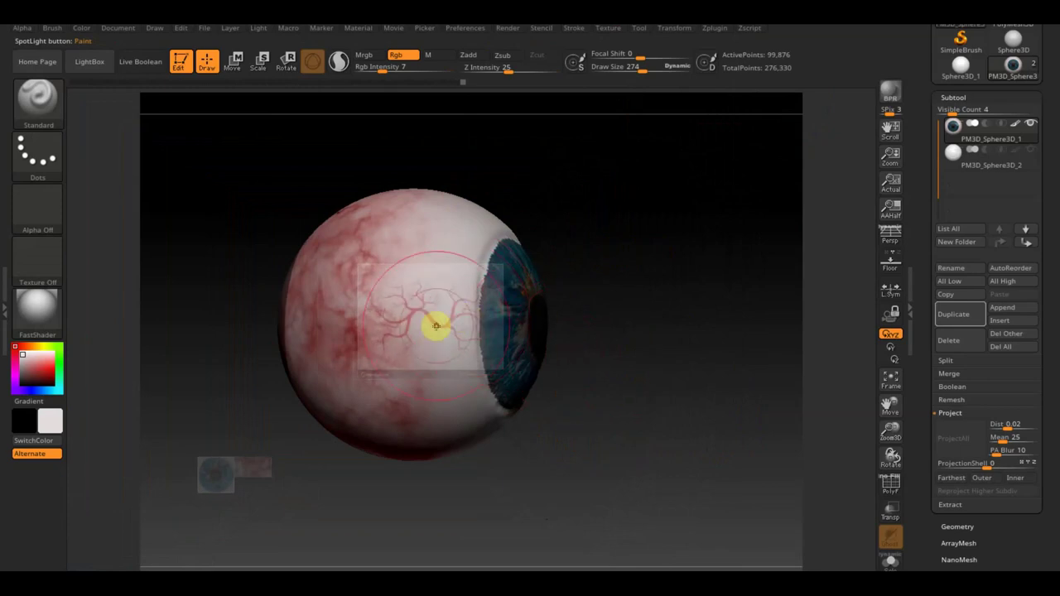
Move and rotate the veins image onto the upper sclera and paint it there.
mouse_move(679, 315)
mouse_down()
mouse_move(653, 376)
mouse_move(665, 380)
mouse_up()
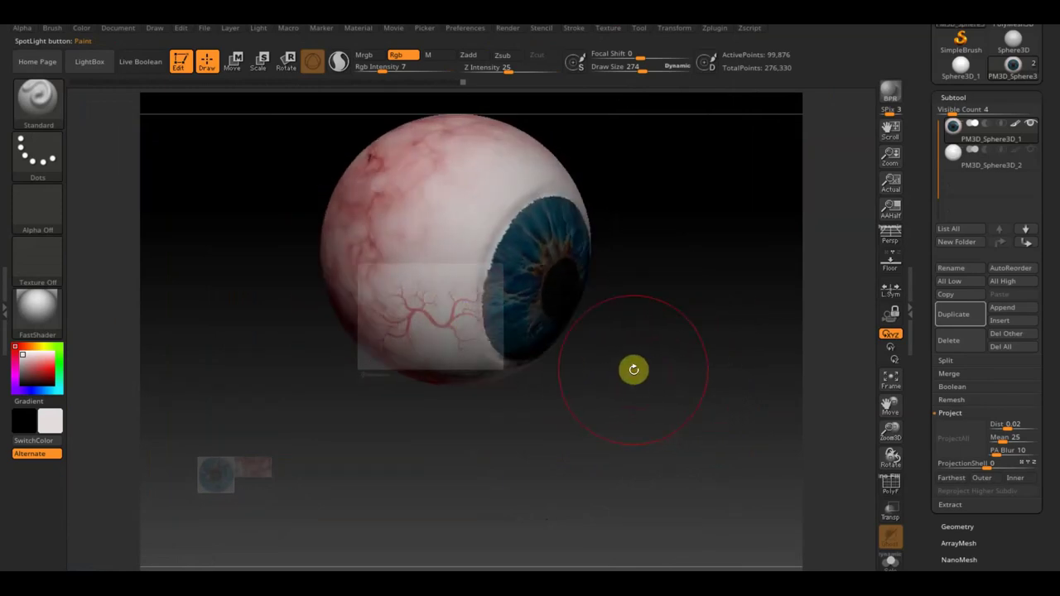
key(shift+z)
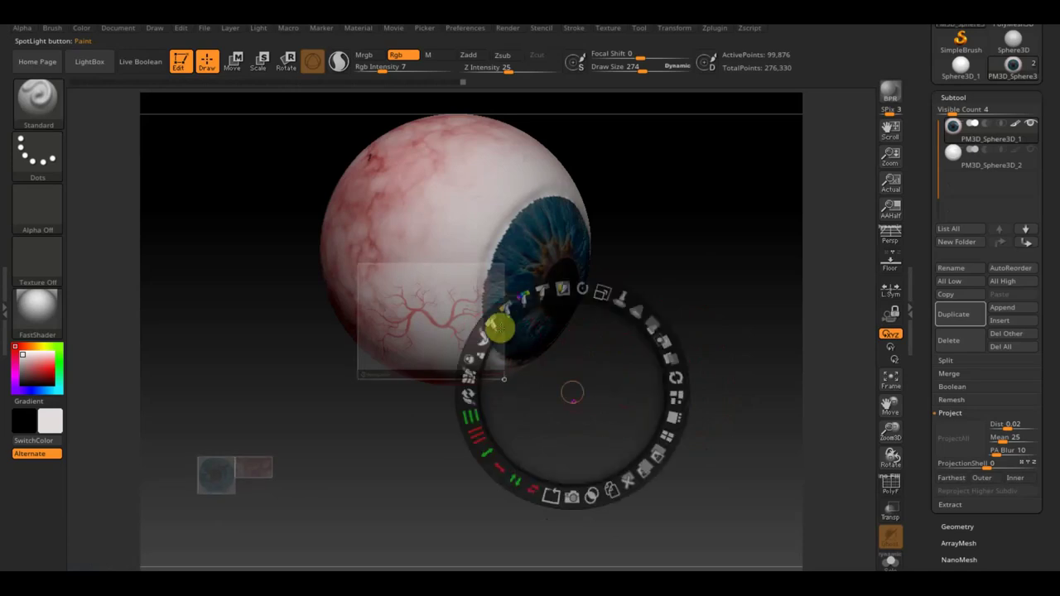
drag(526, 338, 565, 235)
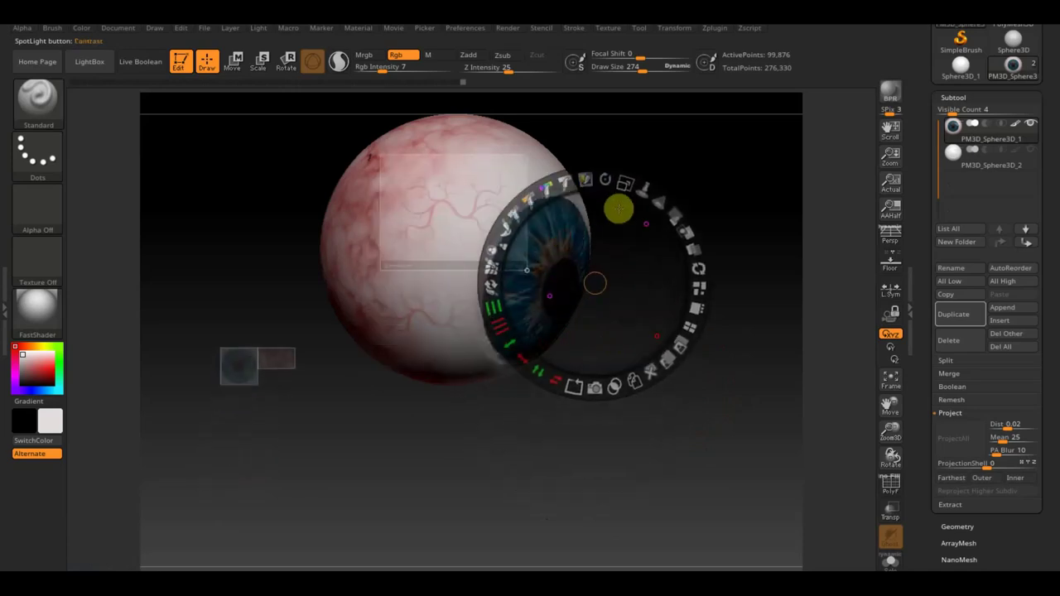
mouse_move(617, 192)
mouse_down()
mouse_move(606, 173)
mouse_move(618, 184)
mouse_move(628, 253)
mouse_move(548, 342)
mouse_up()
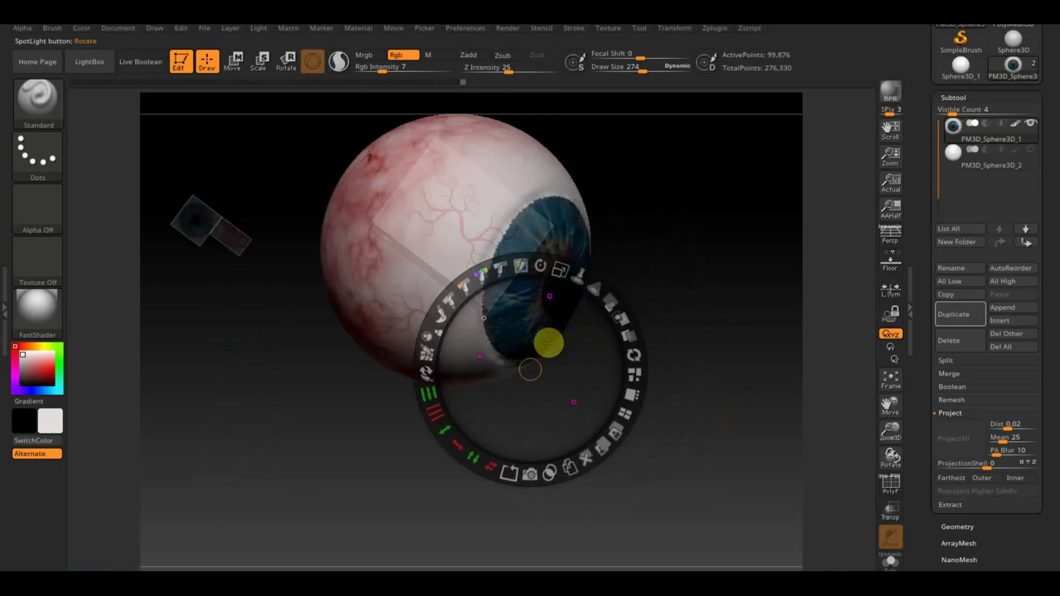
key(z)
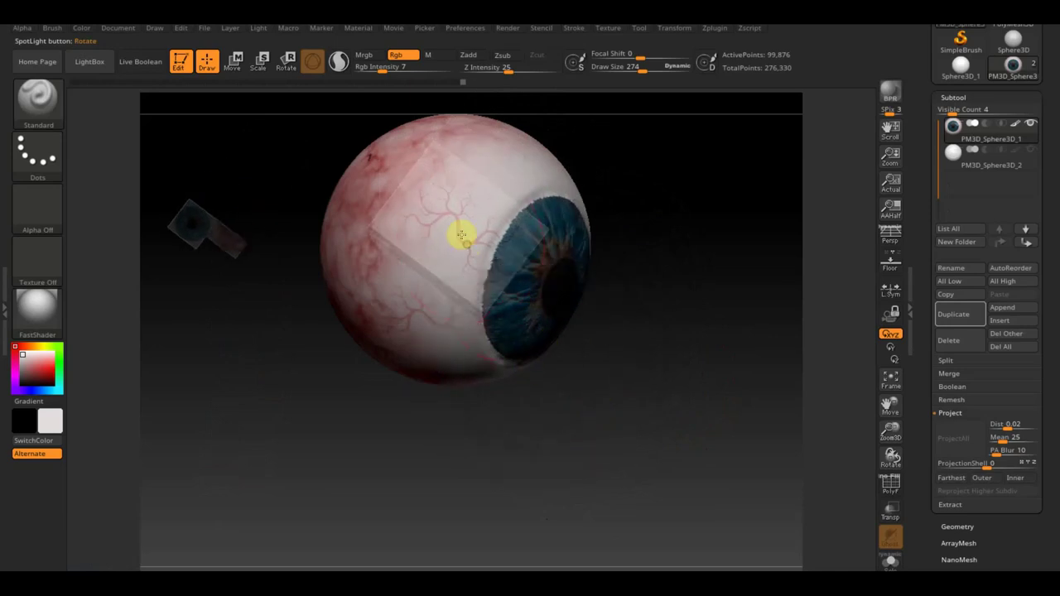
Scale and fit the veins image to the lower sclera, paint it, then dismiss the overlay.
mouse_move(649, 346)
mouse_down()
mouse_move(660, 307)
mouse_move(672, 331)
mouse_move(704, 346)
mouse_move(672, 356)
mouse_move(655, 282)
mouse_up()
key(z)
mouse_move(486, 309)
mouse_down()
mouse_move(515, 417)
mouse_move(519, 500)
mouse_move(567, 419)
mouse_up()
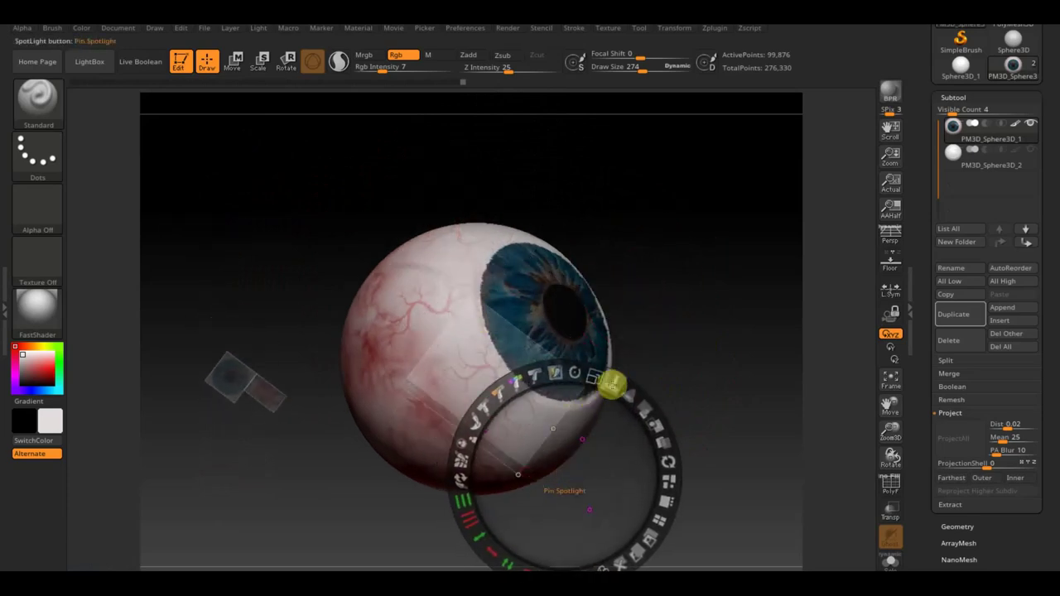
mouse_move(595, 378)
mouse_down()
mouse_move(535, 338)
mouse_move(603, 379)
mouse_move(555, 365)
mouse_move(579, 373)
mouse_move(438, 386)
mouse_move(414, 462)
mouse_move(501, 461)
mouse_up()
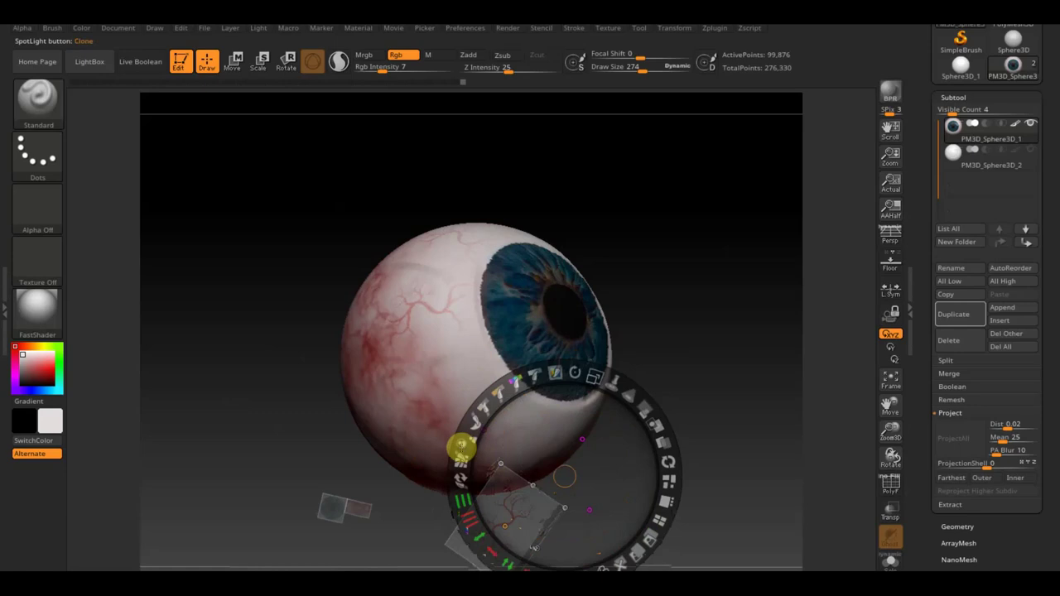
drag(563, 475, 538, 346)
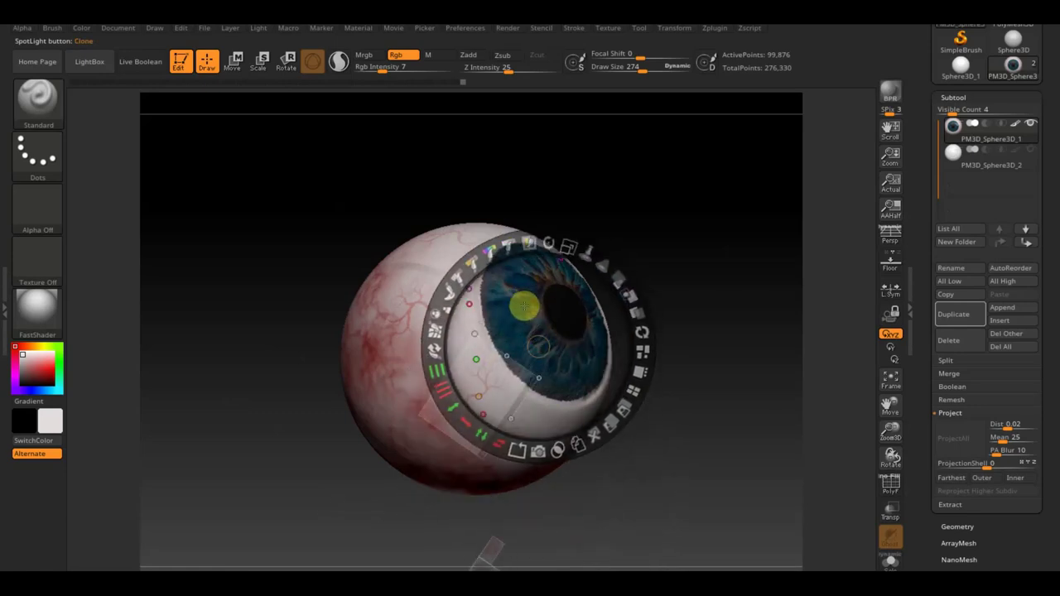
key(z)
key(z)
key(z)
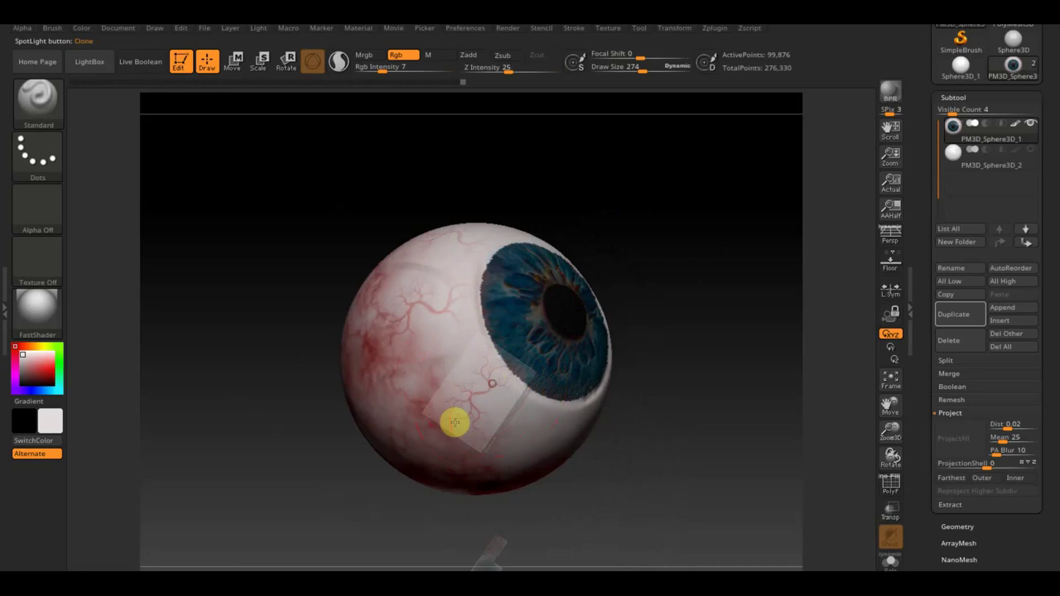
key(shift+z)
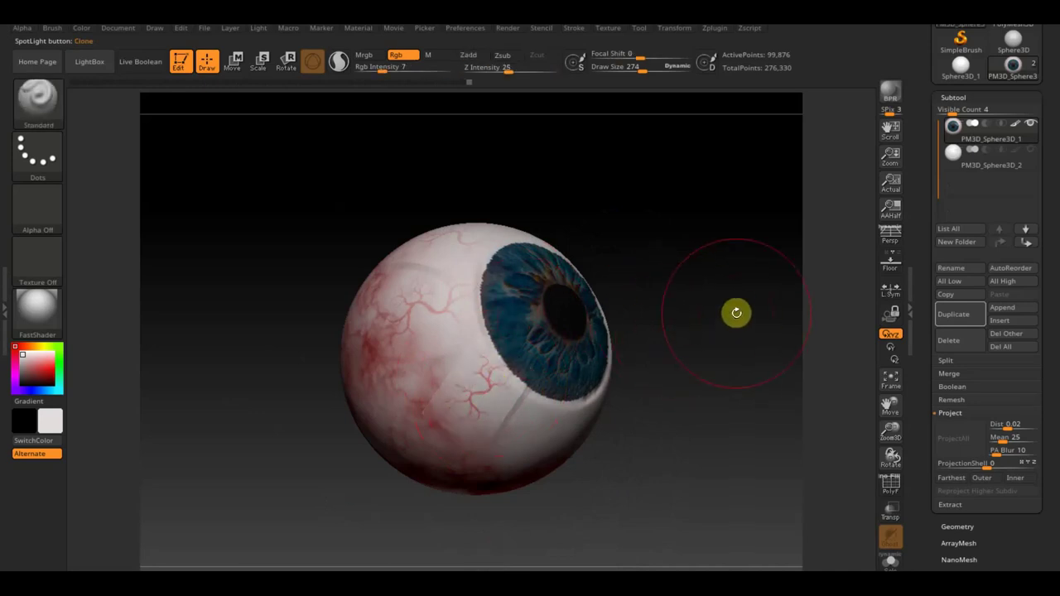
drag(674, 389, 694, 454)
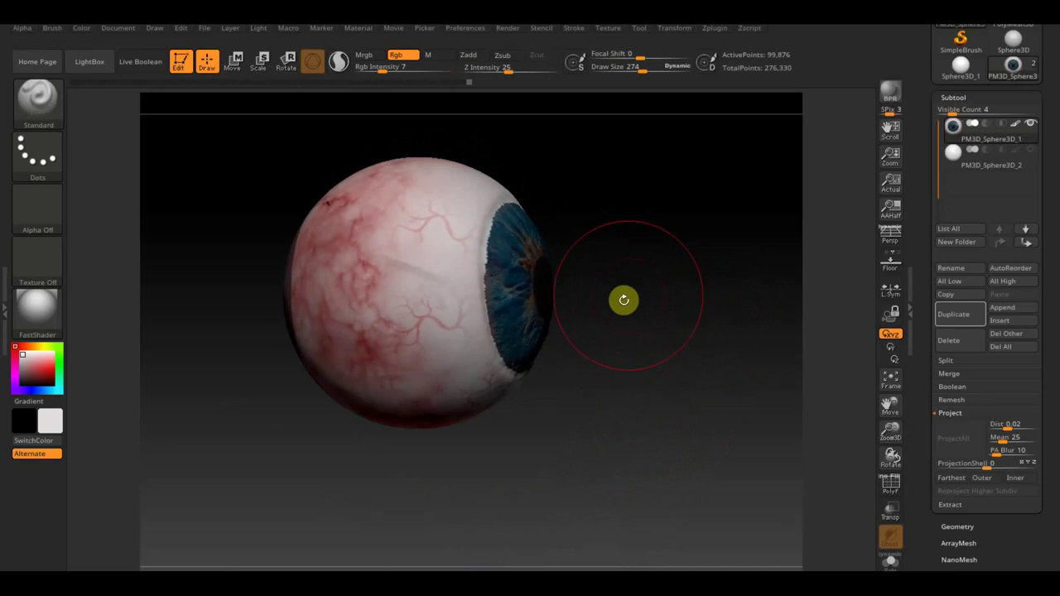
Reopen the veins overlay, rotate and shrink it, then paint veins up to the iris edge.
key(shift+z)
click(552, 242)
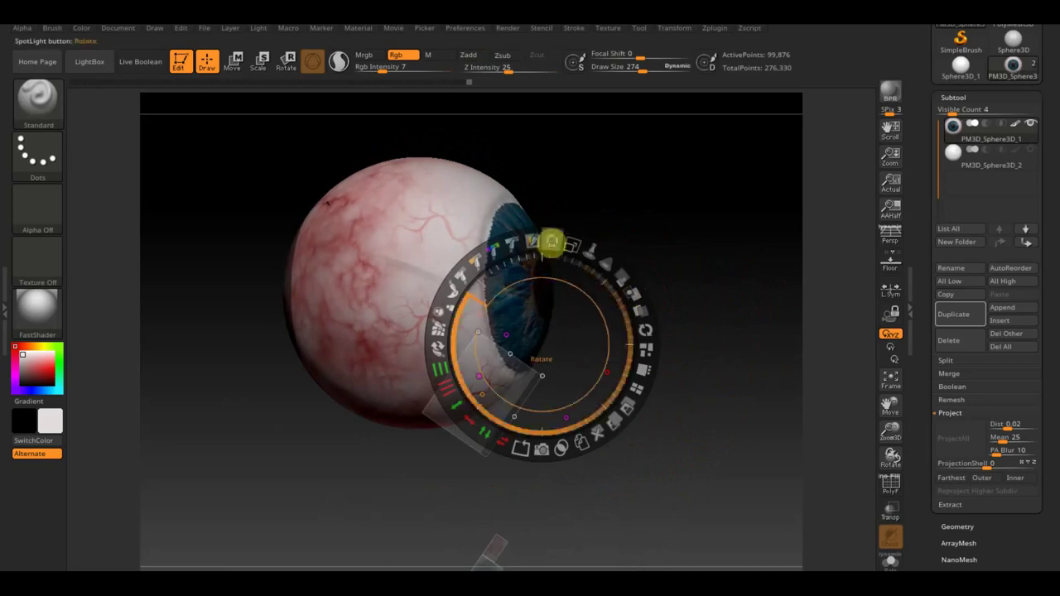
mouse_move(552, 242)
mouse_down()
mouse_move(601, 310)
mouse_move(563, 315)
mouse_move(516, 273)
mouse_move(524, 265)
mouse_up()
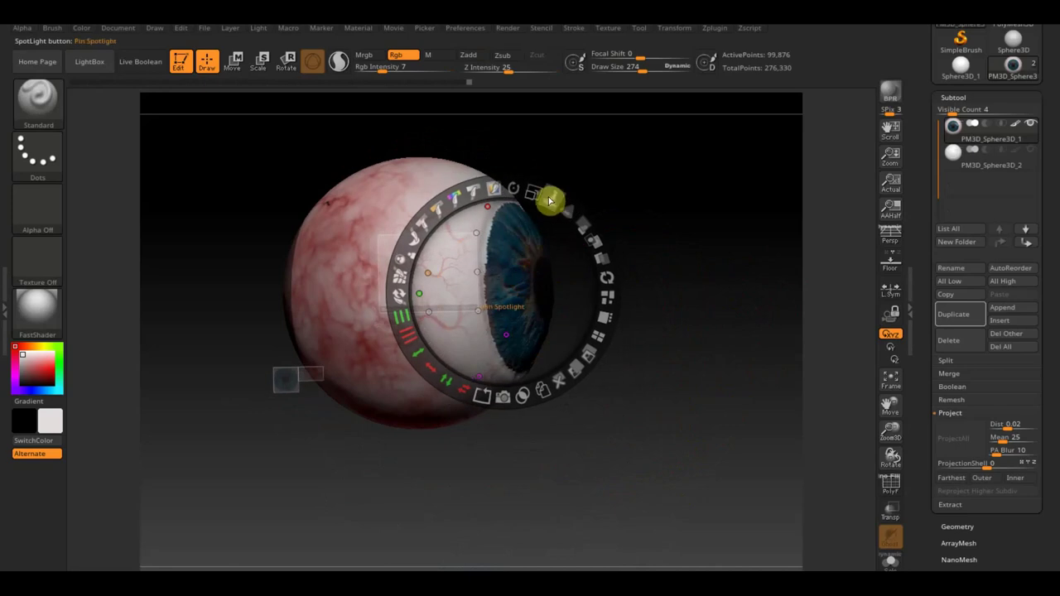
mouse_move(533, 193)
mouse_down()
mouse_move(480, 185)
mouse_move(483, 242)
mouse_move(472, 234)
mouse_move(480, 221)
mouse_move(508, 225)
mouse_up()
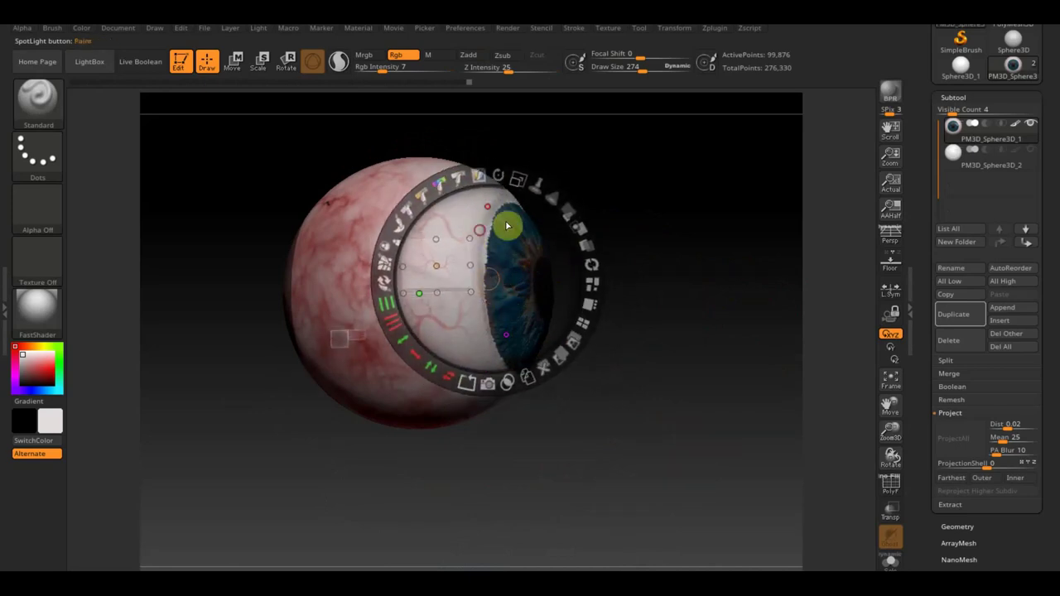
mouse_move(511, 172)
mouse_down()
mouse_move(473, 170)
mouse_move(497, 218)
mouse_up()
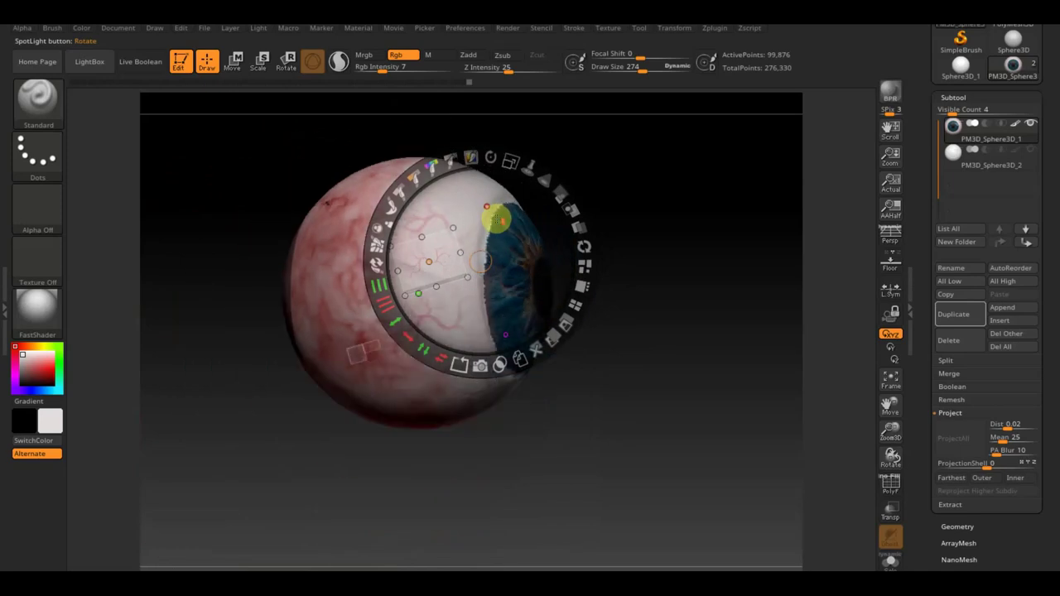
key(z)
key(z)
key(z)
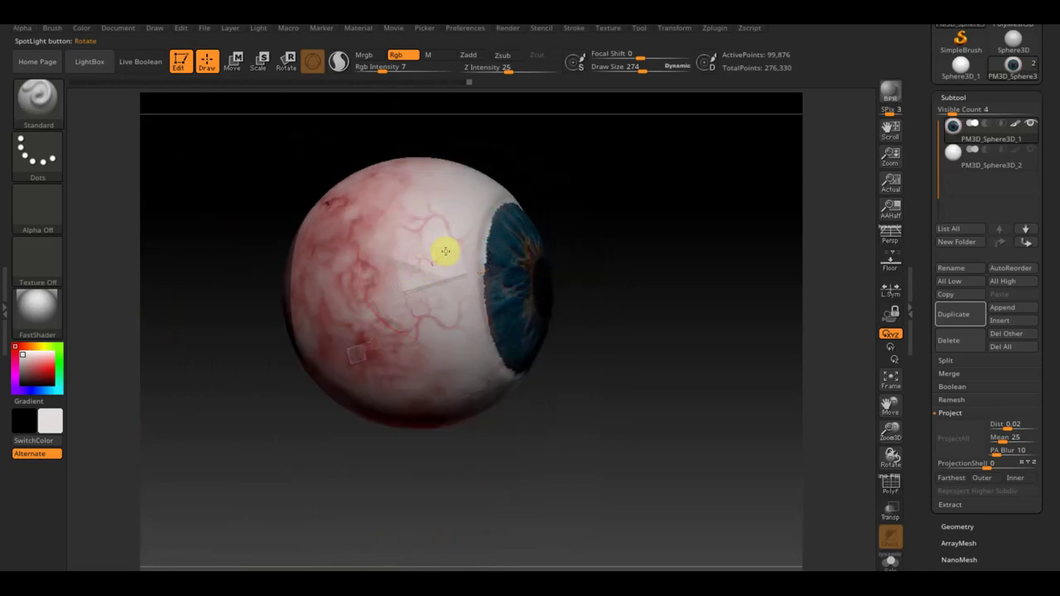
scroll(548, 265, up, 5)
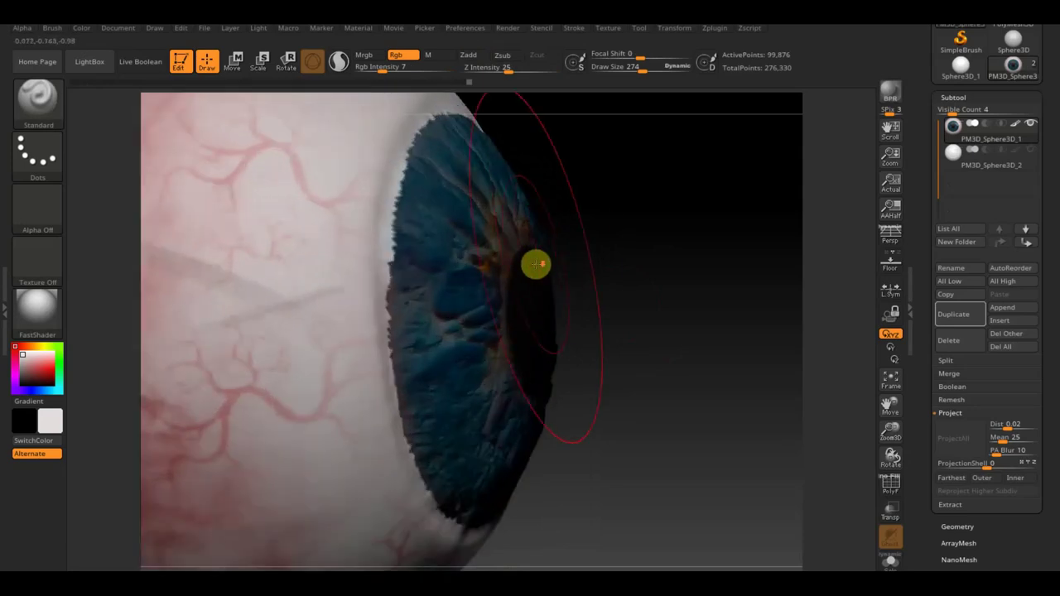
Lower the brush Draw Size to 81, turn the iris toward the viewer, and reopen Spotlight.
scroll(536, 265, down, 5)
drag(643, 69, 620, 69)
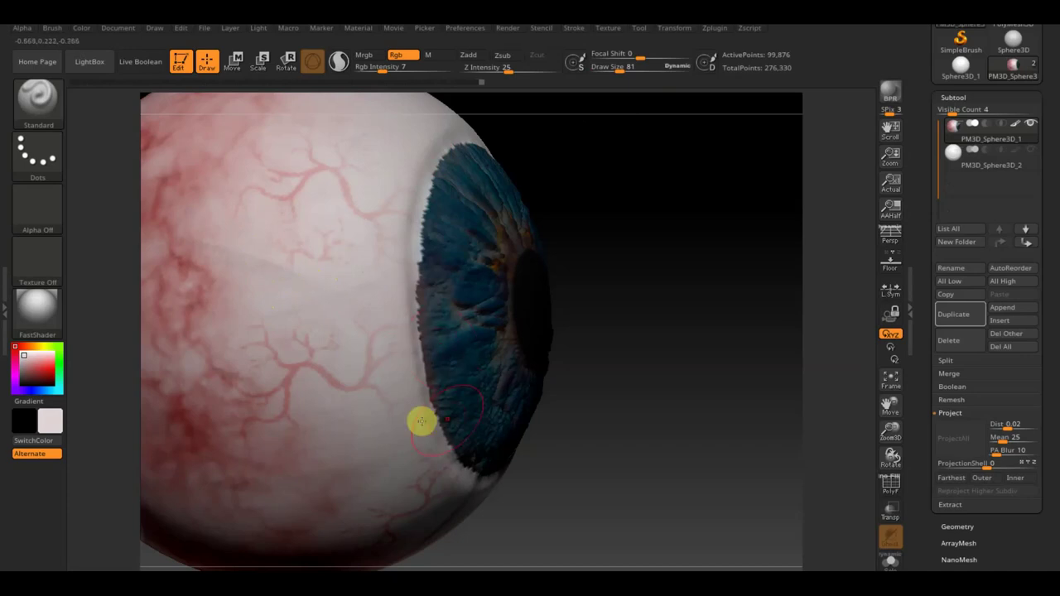
key(space)
drag(651, 310, 650, 252)
mouse_move(637, 312)
mouse_down()
mouse_move(685, 466)
mouse_move(499, 480)
mouse_up()
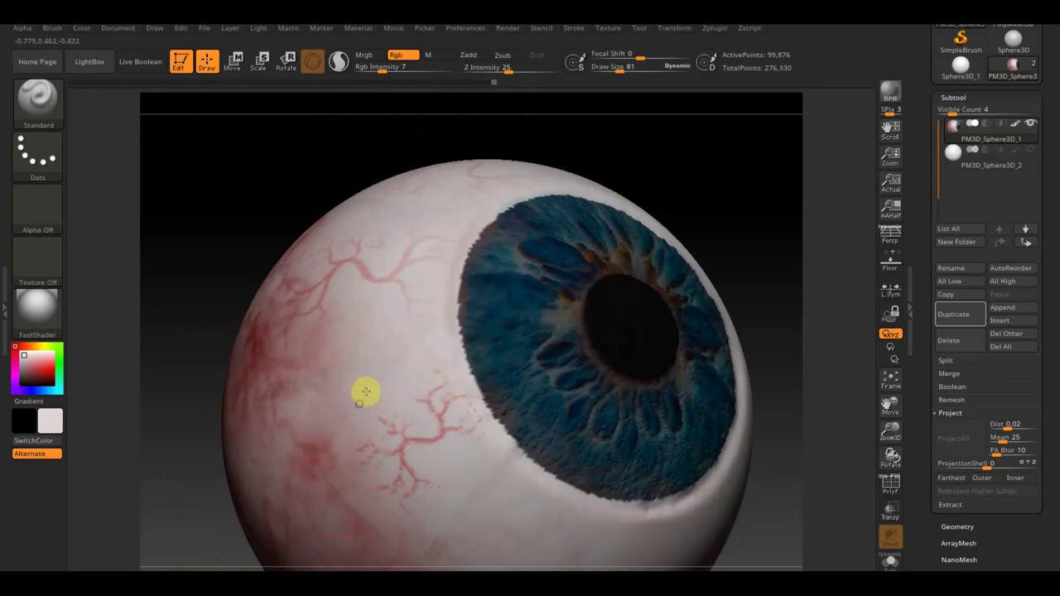
mouse_move(684, 208)
mouse_down()
mouse_move(722, 282)
mouse_move(762, 268)
mouse_move(703, 279)
mouse_move(684, 301)
mouse_up()
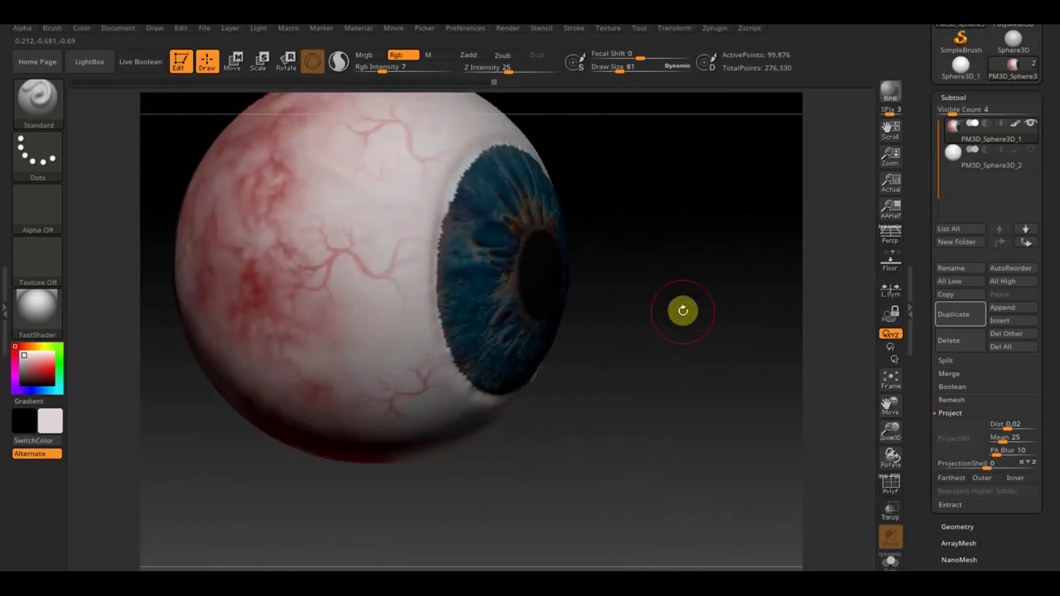
key(shift+z)
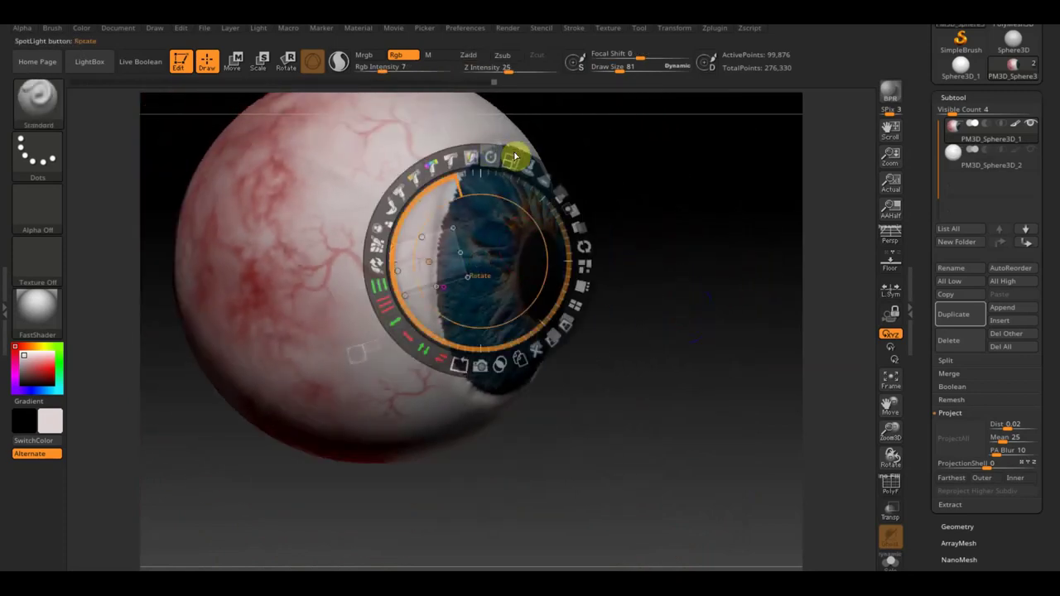
Rotate the vein image, adjust its opacity, nudge it right and down, then reframe the eyeball.
drag(493, 147, 690, 488)
drag(568, 196, 569, 350)
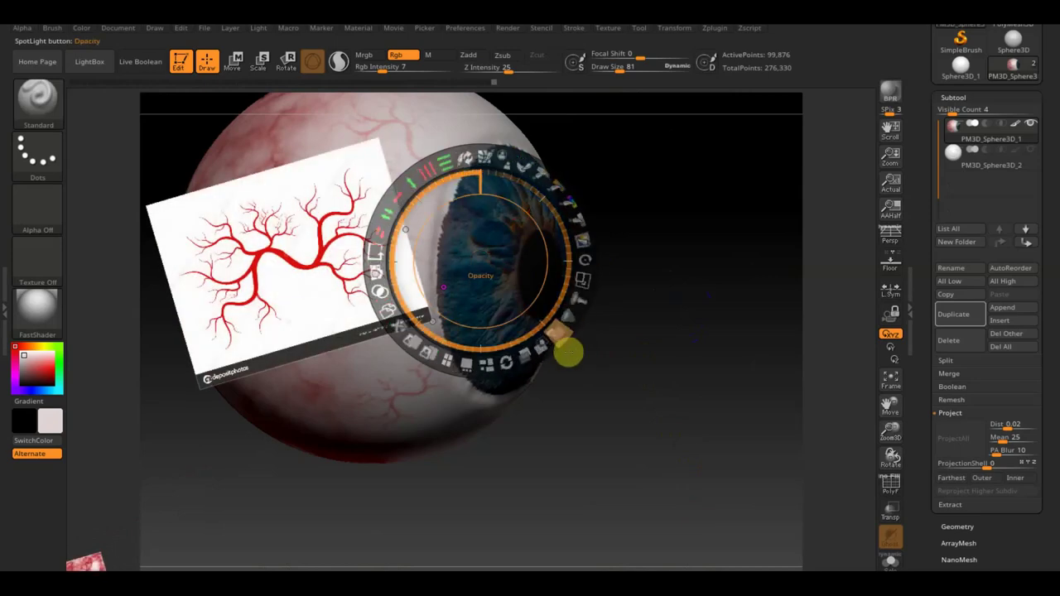
drag(461, 207, 504, 234)
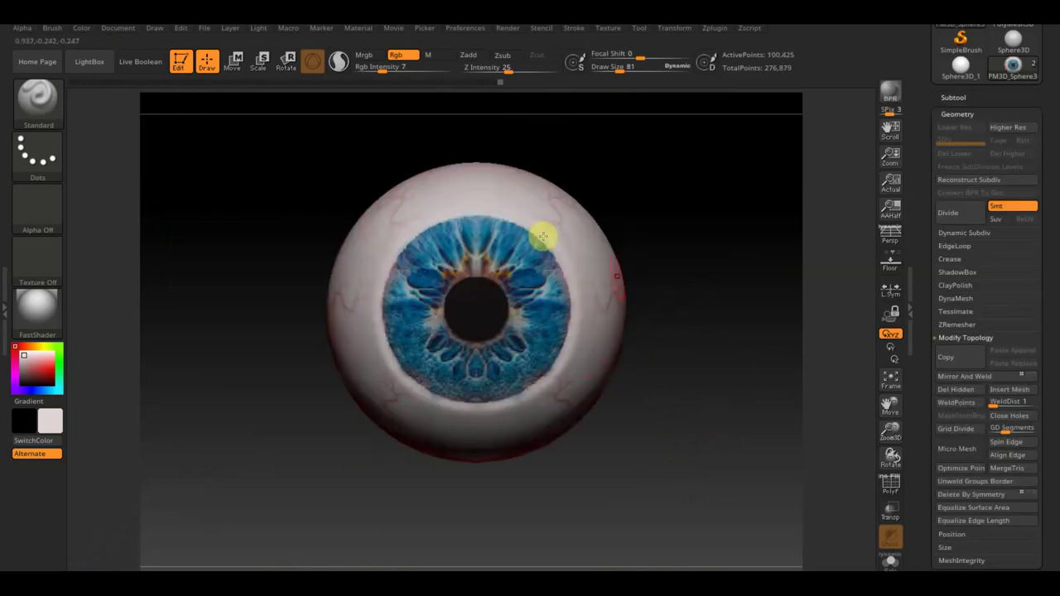
drag(650, 372, 534, 369)
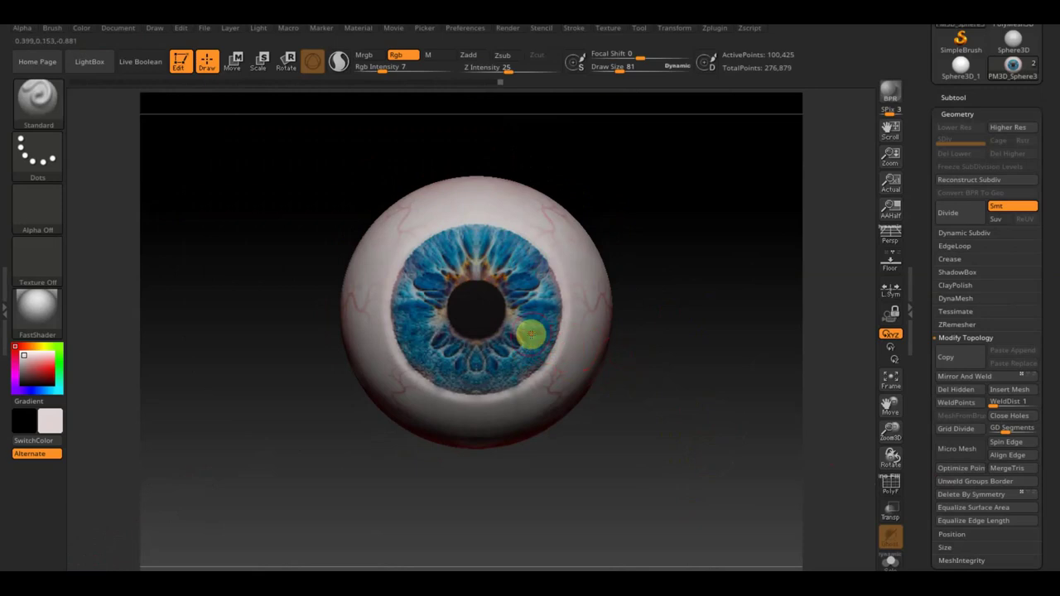
scroll(550, 332, up, 2)
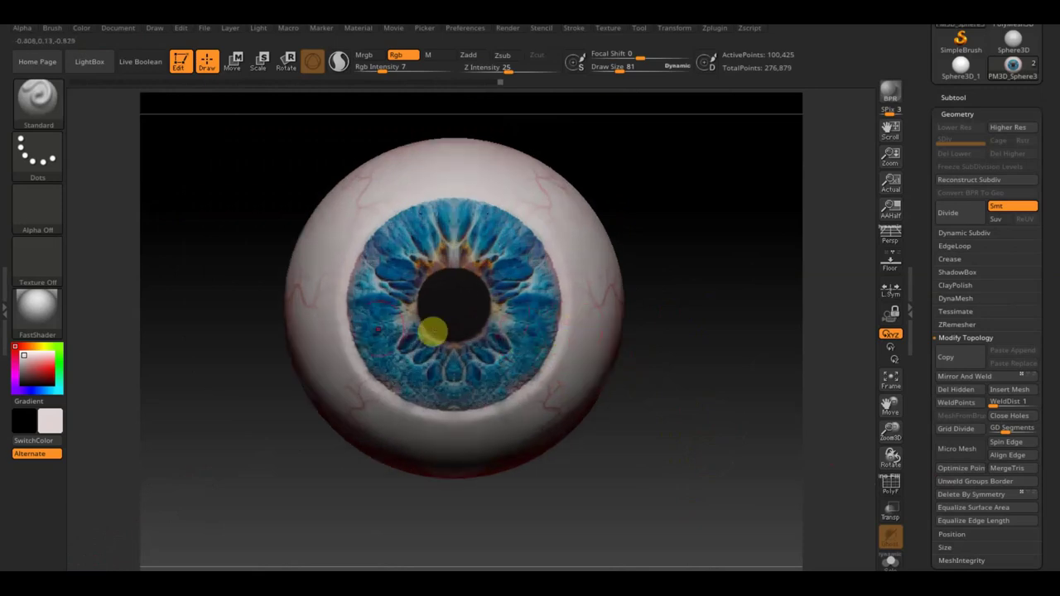
scroll(597, 346, down, 2)
scroll(642, 326, up, 1)
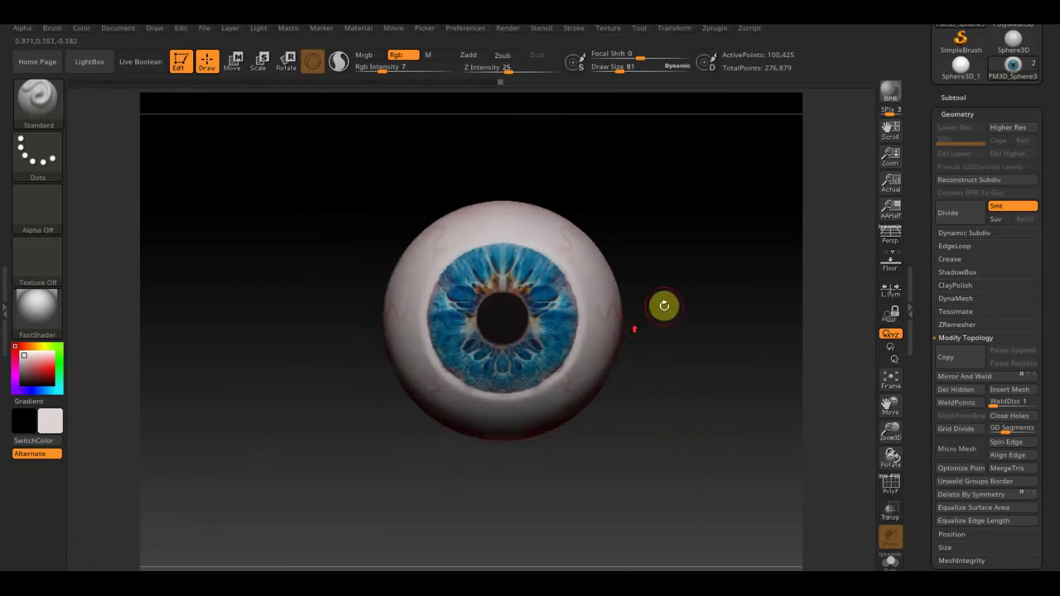
scroll(659, 313, up, 1)
alt+drag(740, 283, 703, 286)
Delete the PM3D_Sphere3D_2 subtool, open the Zplugin menu, and dismiss Blender's splash screen.
click(951, 97)
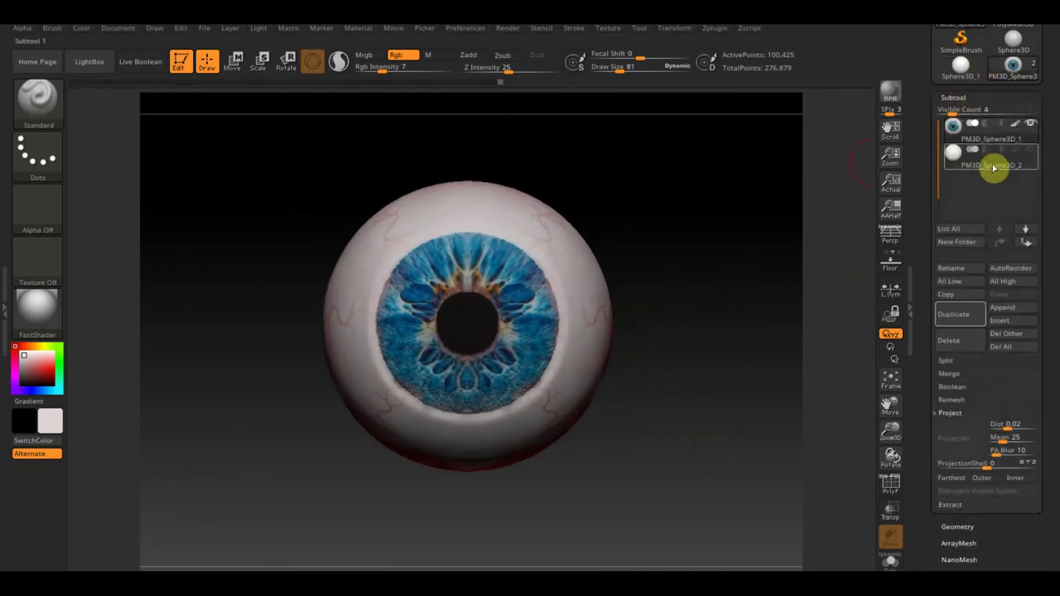
click(958, 165)
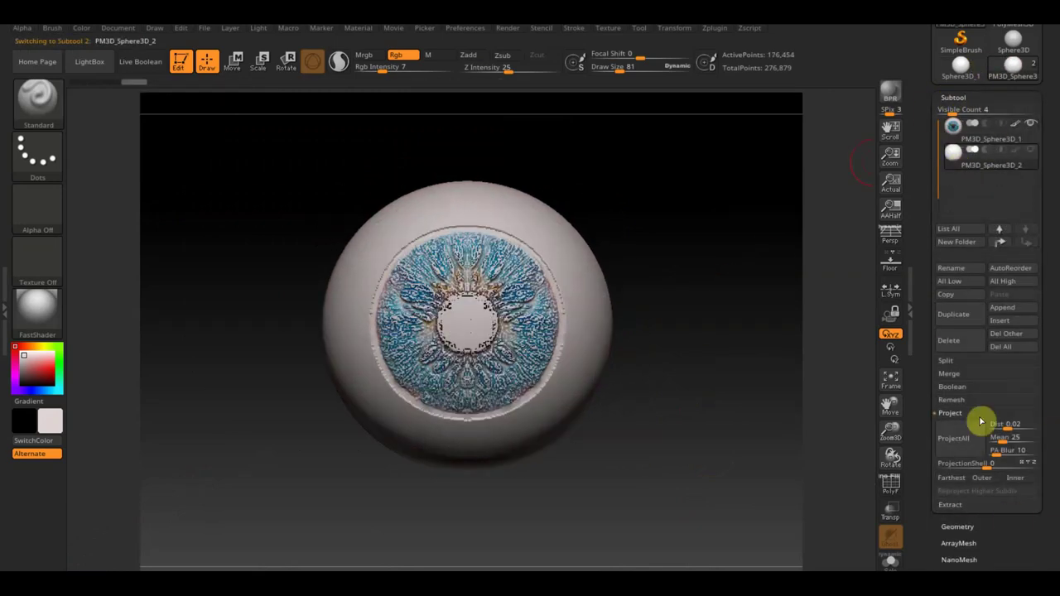
click(950, 343)
click(829, 374)
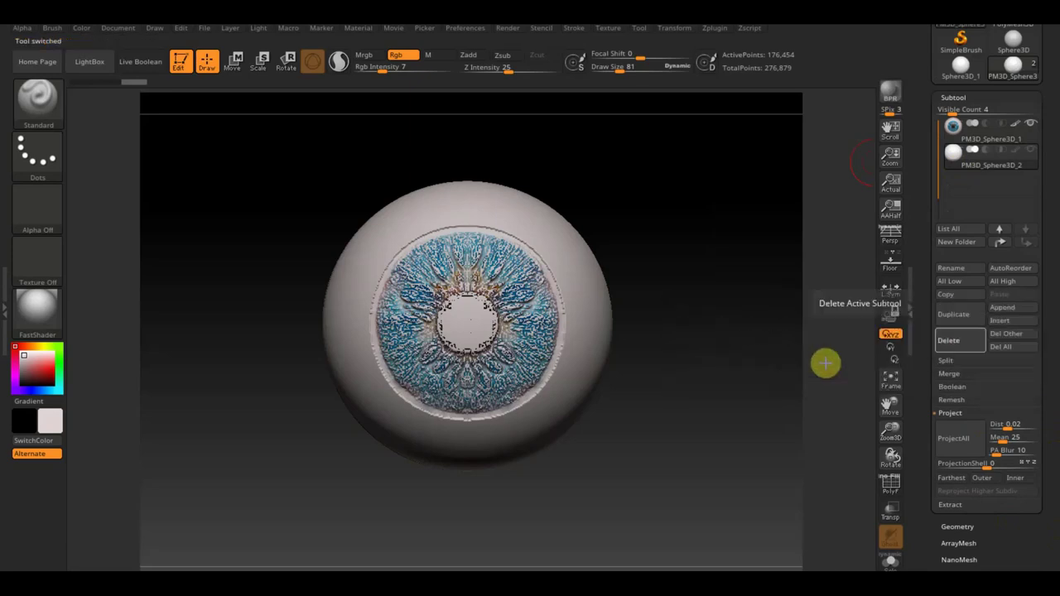
click(714, 29)
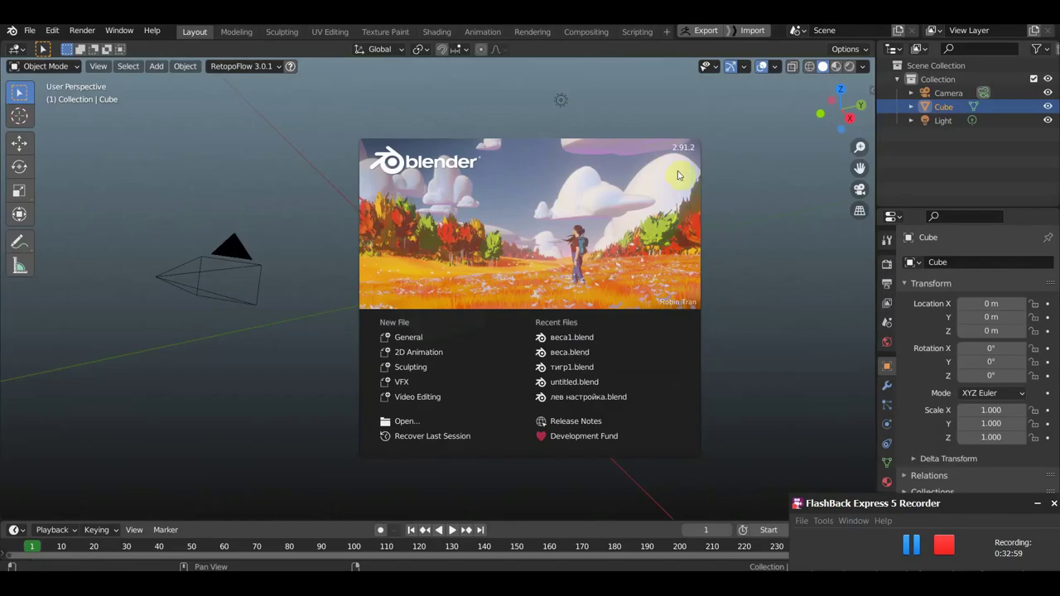
click(756, 203)
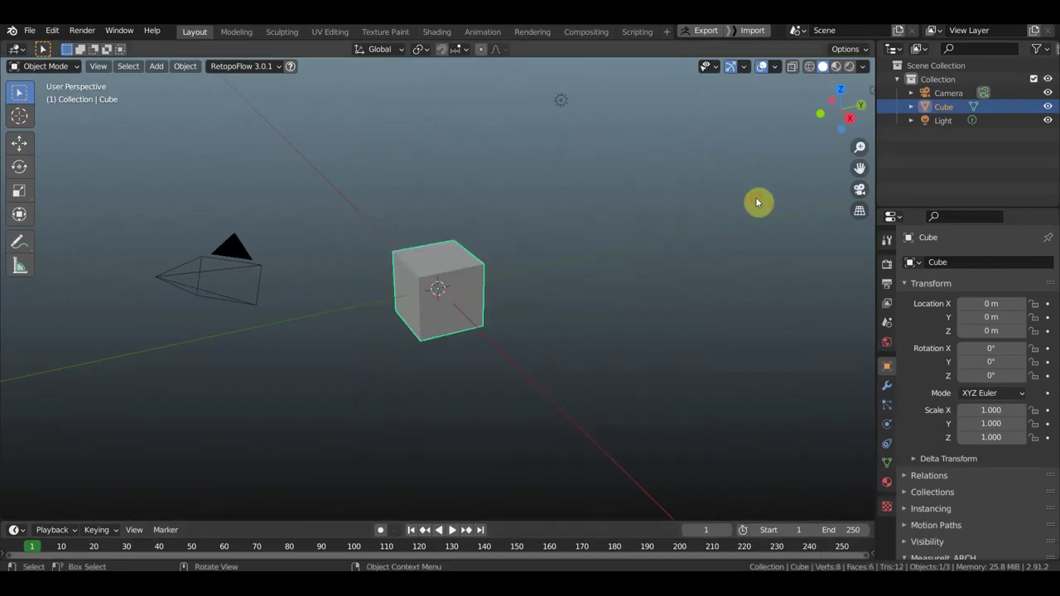
Delete the default cube, hide the light, and import глаз2.OBJ from the Desktop.
key(Delete)
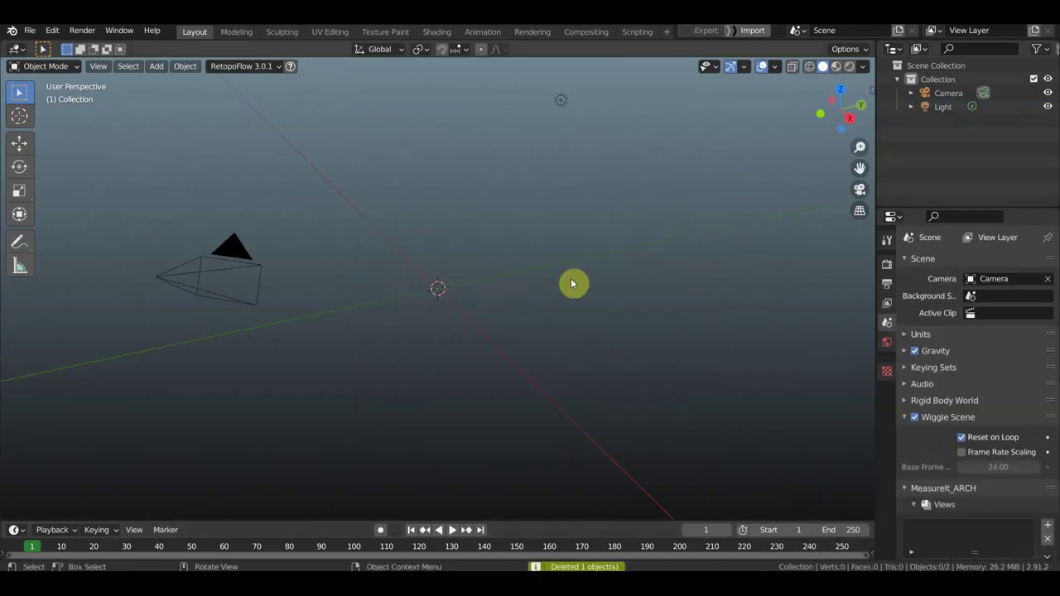
click(1047, 106)
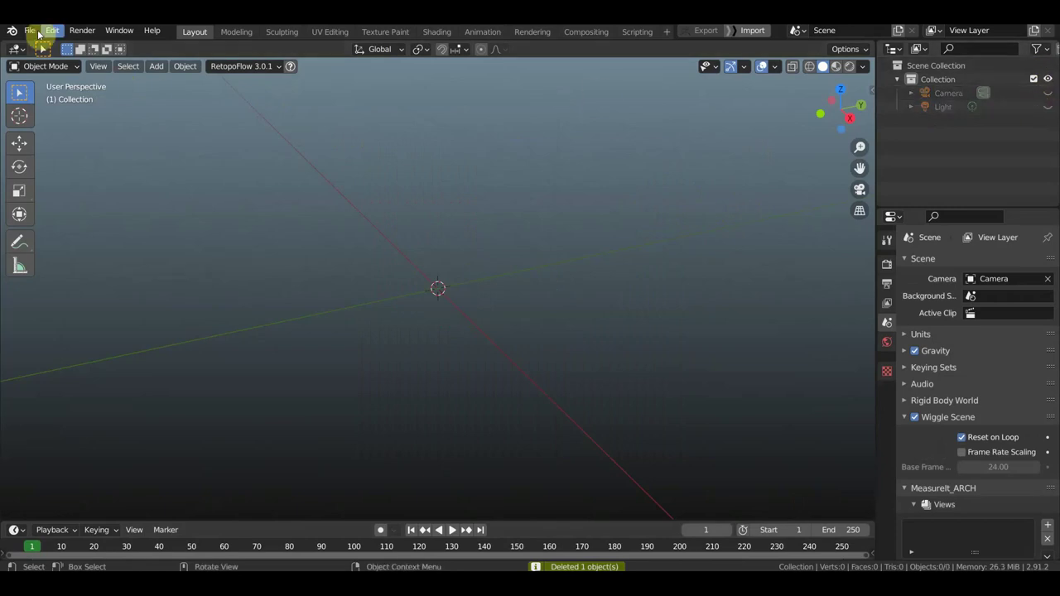
click(33, 33)
mouse_move(52, 230)
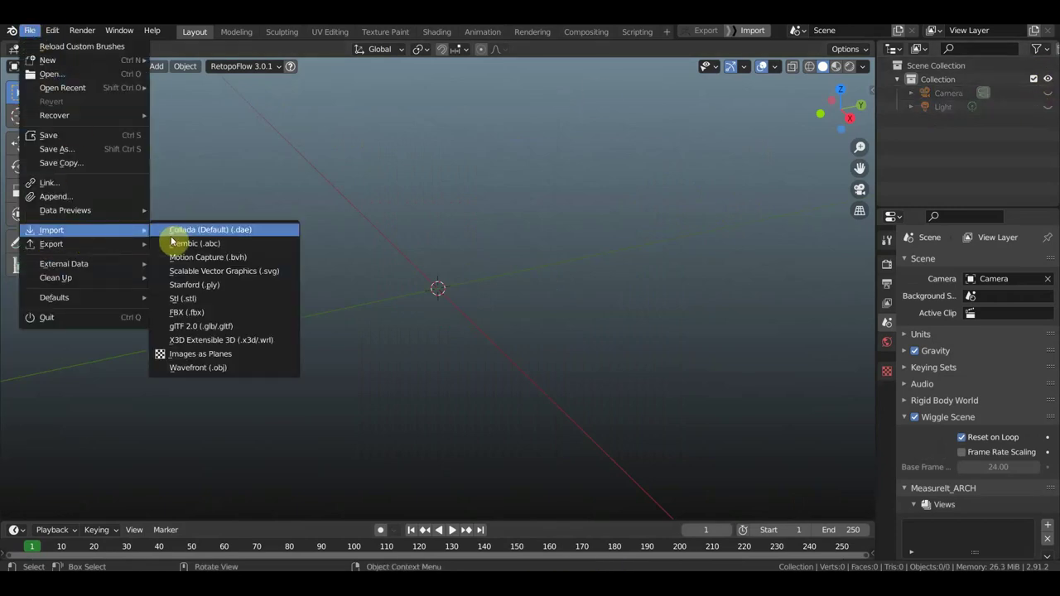
click(232, 373)
click(230, 297)
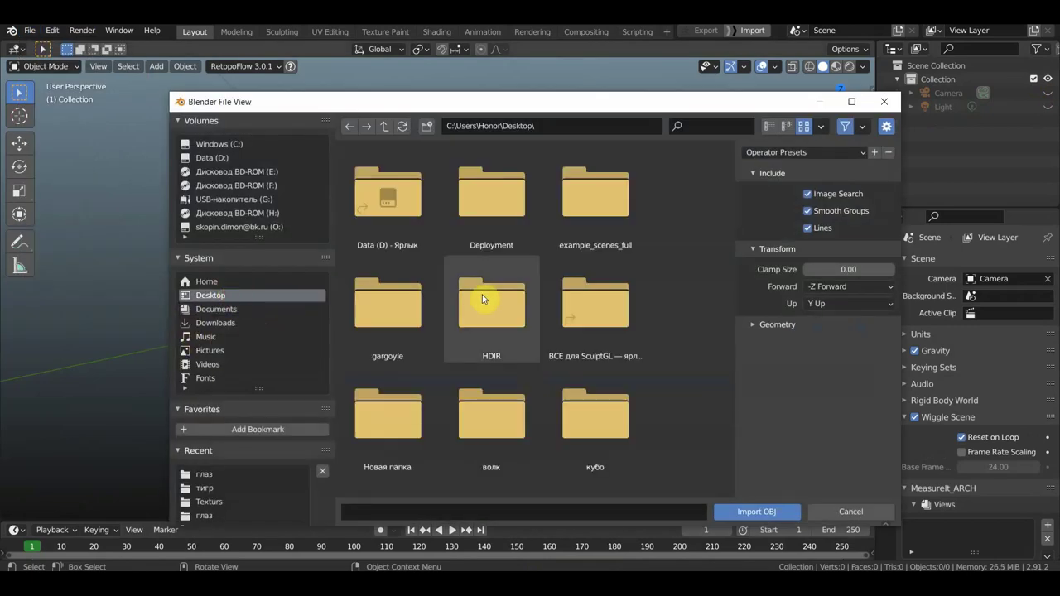
scroll(488, 306, down, 5)
click(600, 447)
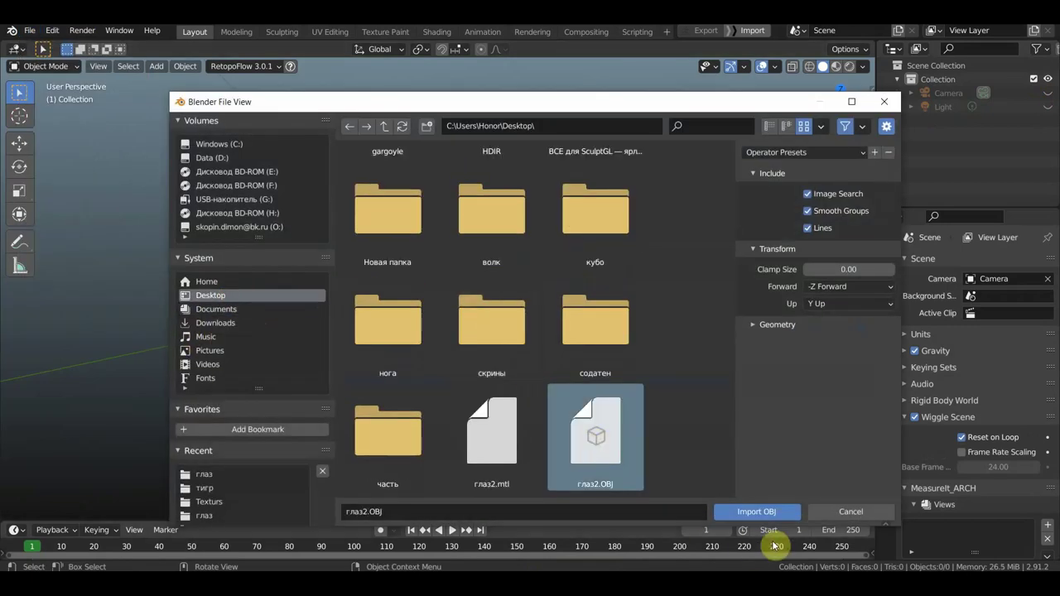
click(741, 512)
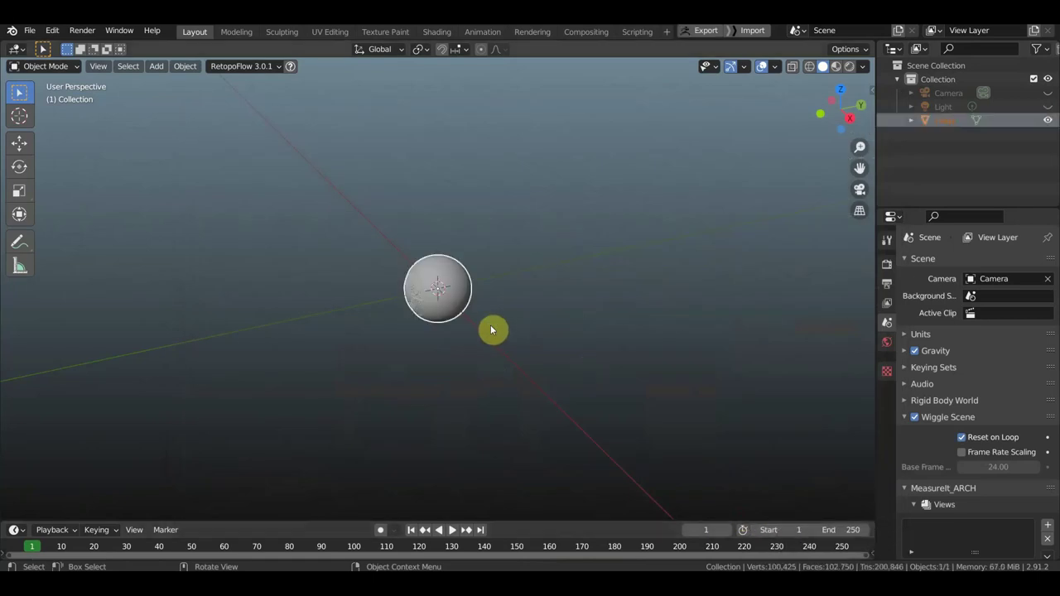
View the eye from the front in Material Preview and switch to the Shading workspace.
key(KP_1)
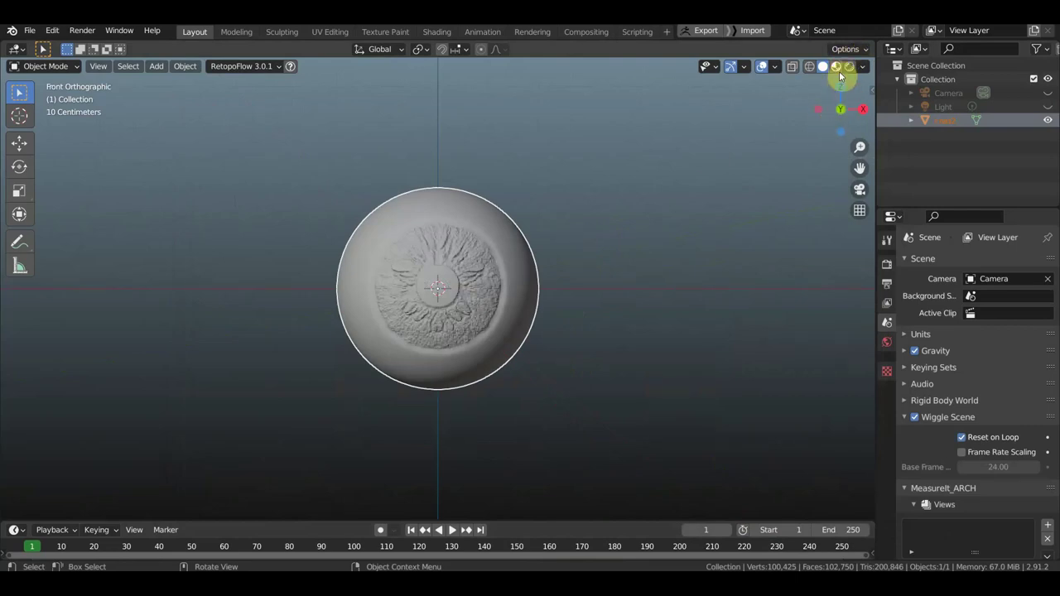
click(836, 67)
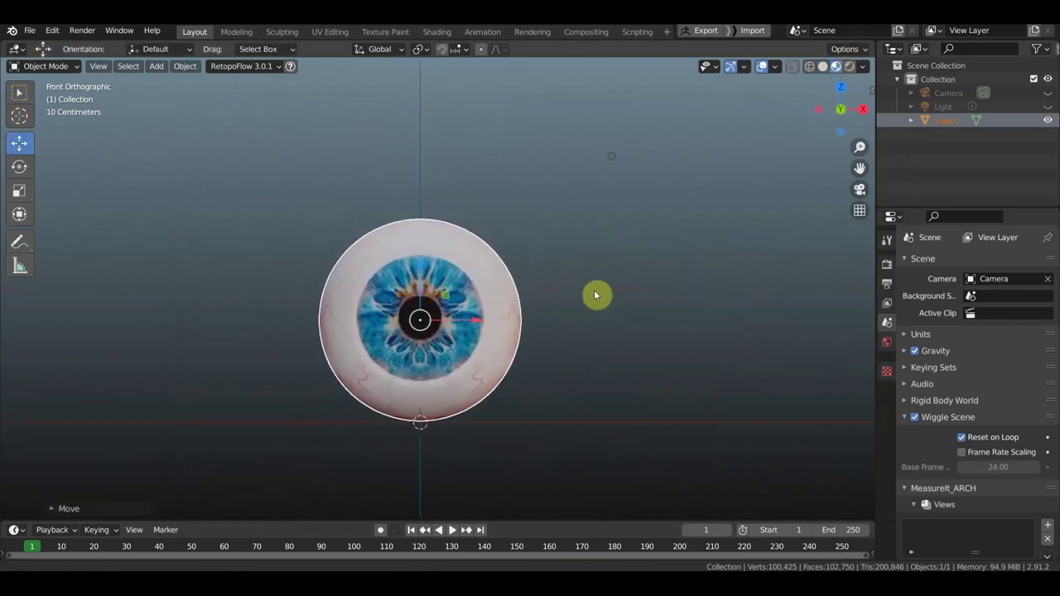
click(18, 93)
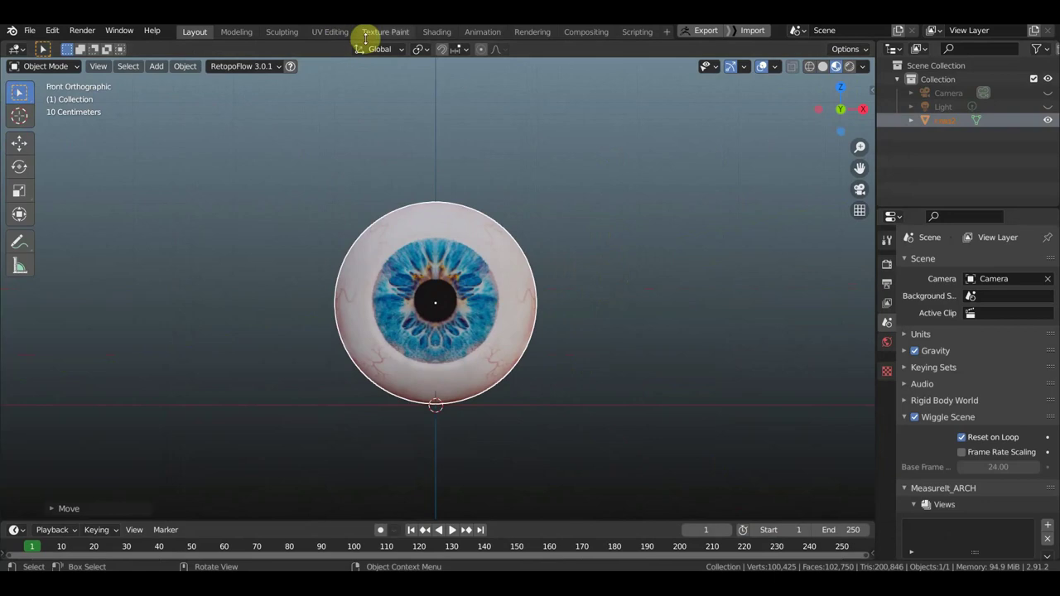
click(437, 32)
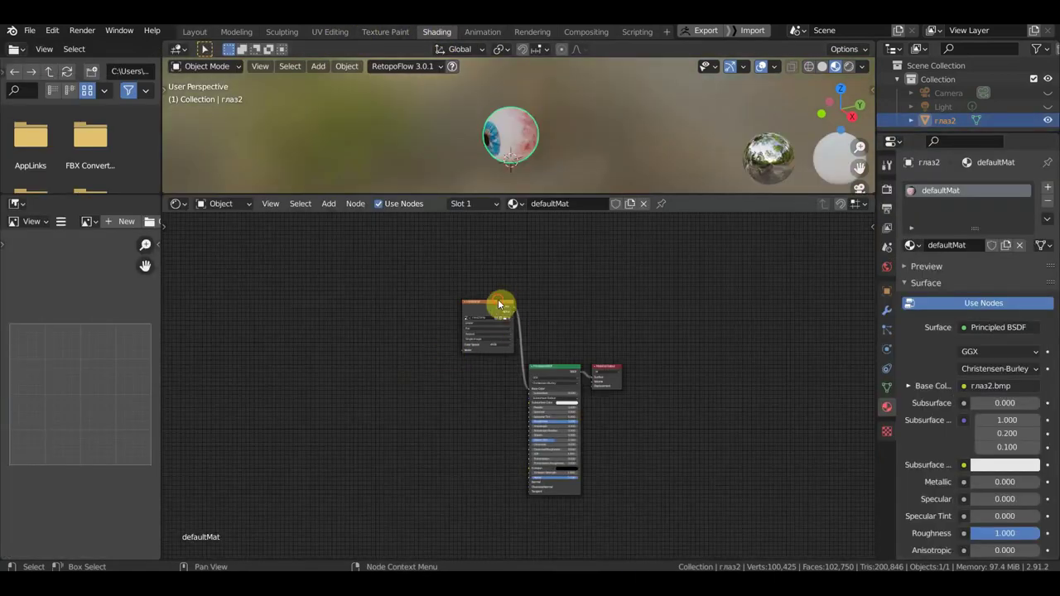
Duplicate the eye Image Texture node twice, placing the copies below the original.
click(500, 305)
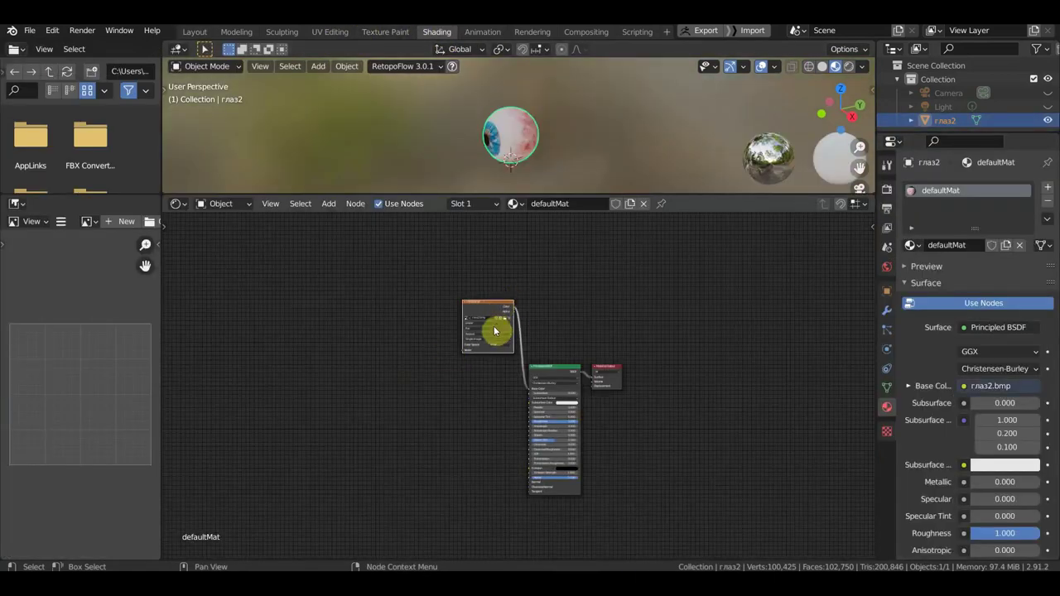
key(shift+d)
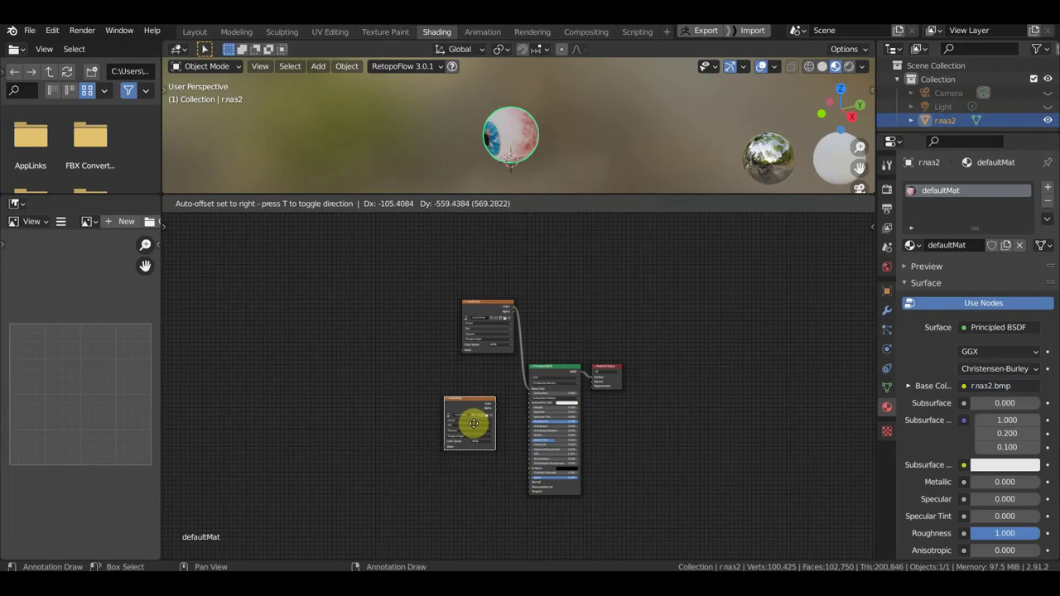
click(475, 427)
shift+scroll(534, 454, down, 2)
shift+scroll(635, 407, down, 2)
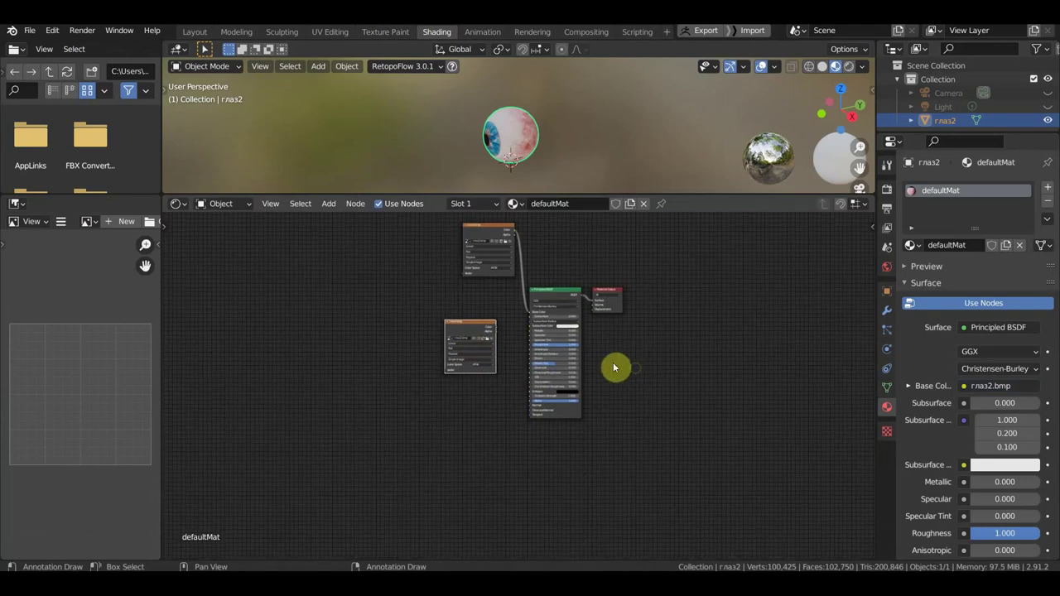
key(shift+d)
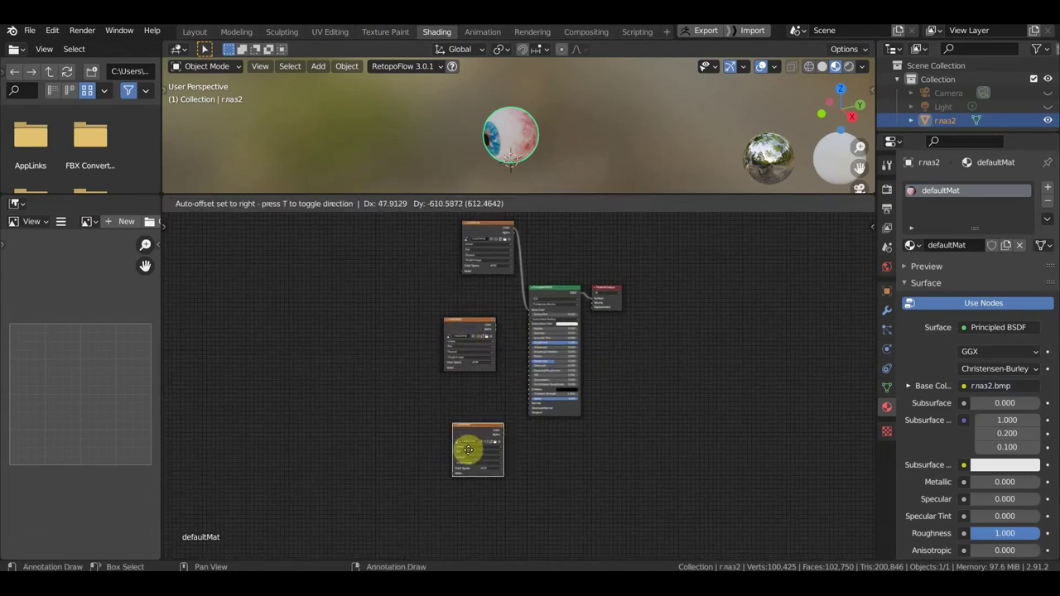
click(464, 448)
scroll(497, 457, up, 1)
Add a Normal Map node, feed one texture copy into it and the other into Roughness.
click(329, 205)
mouse_move(347, 308)
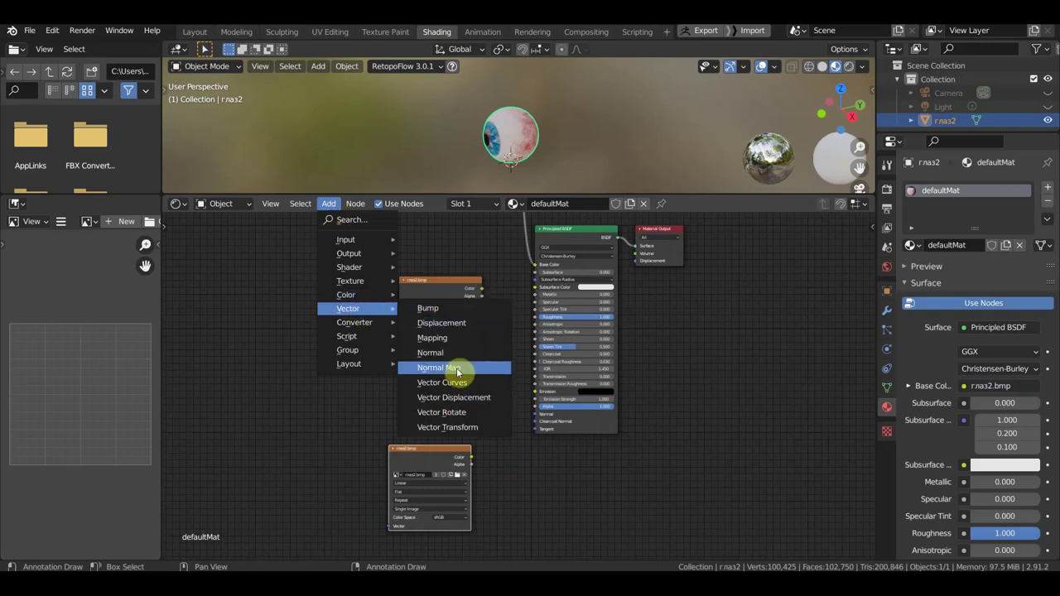
click(461, 367)
click(483, 447)
scroll(579, 477, up, 2)
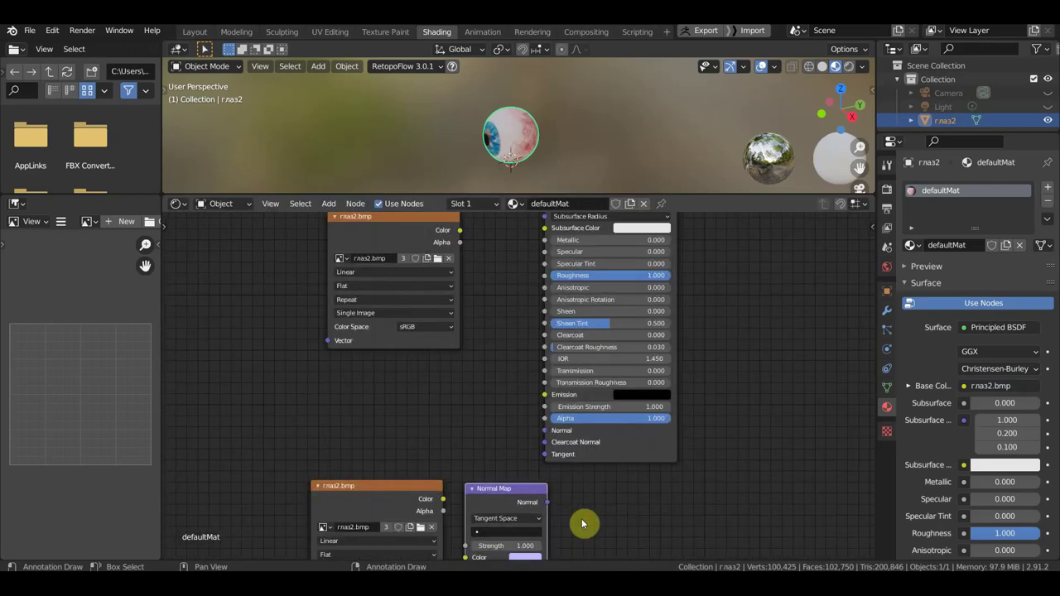
shift+click(414, 489)
mouse_move(502, 486)
mouse_down()
mouse_move(377, 429)
mouse_move(390, 404)
mouse_move(545, 431)
mouse_up()
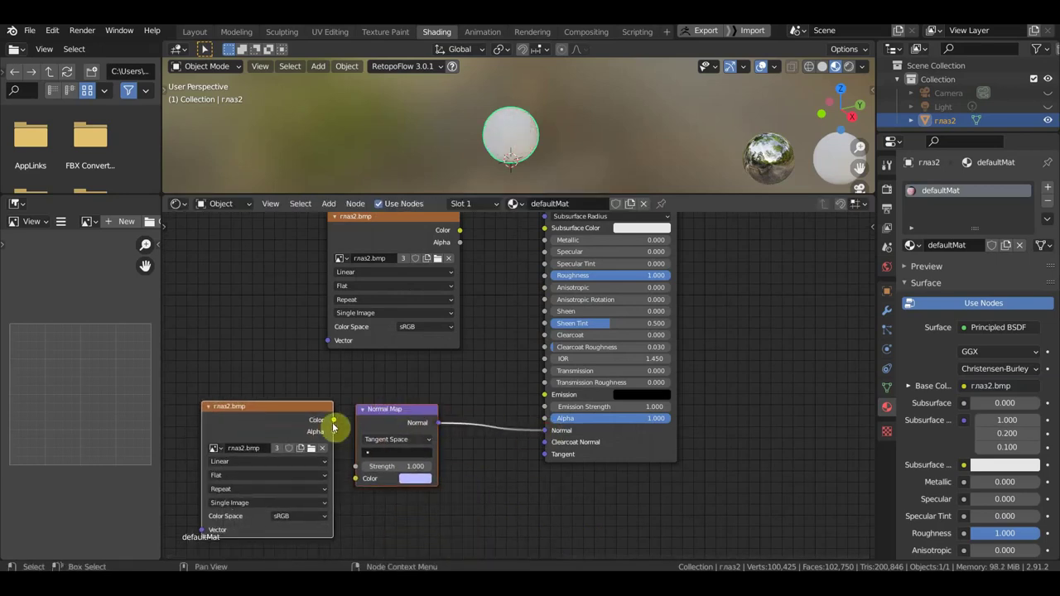
drag(334, 420, 356, 479)
mouse_move(480, 301)
middle_down()
mouse_move(485, 356)
mouse_move(472, 416)
middle_up()
drag(445, 358, 536, 400)
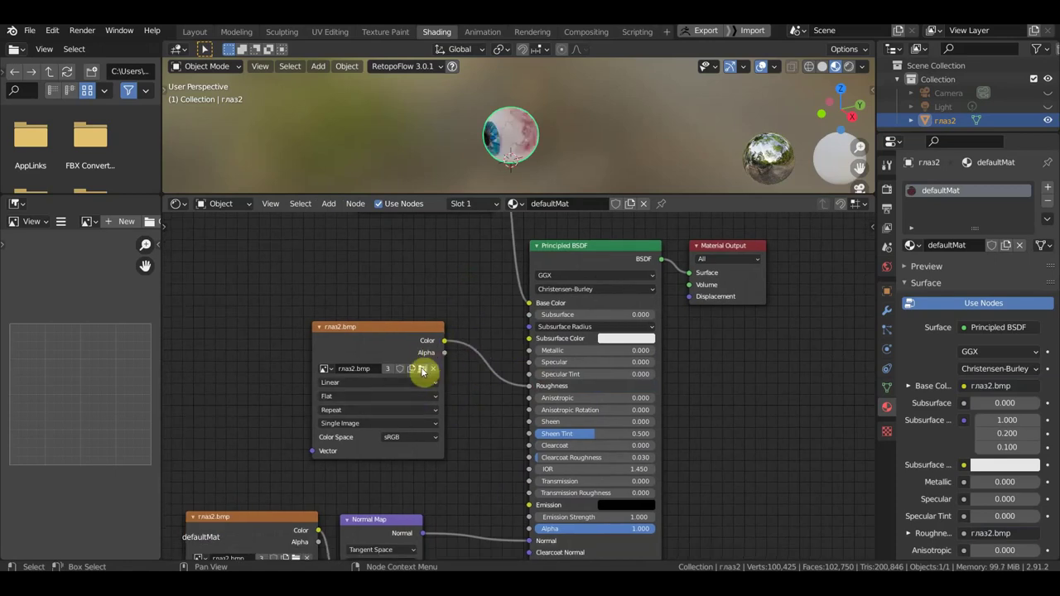
Replace the Roughness texture's image with глаз2_SPEC.jpg and set it to Non-Color.
click(423, 370)
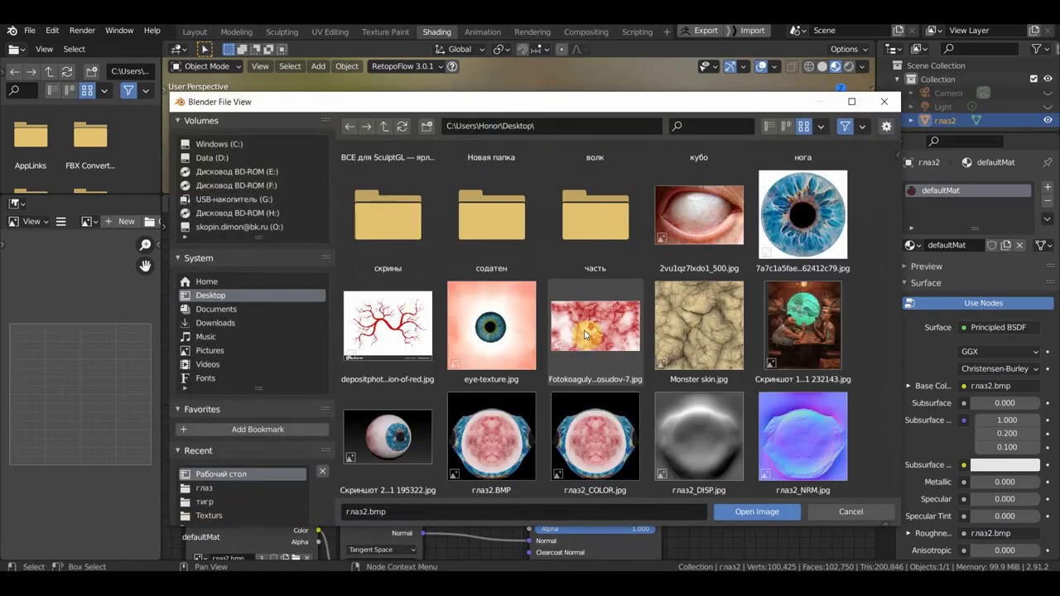
scroll(588, 334, down, 3)
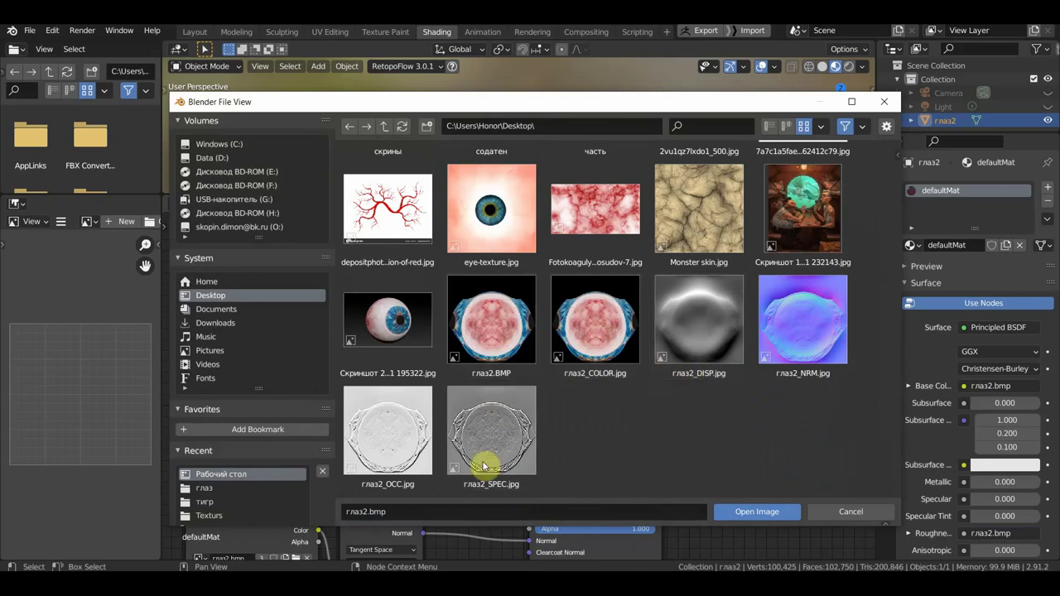
click(473, 438)
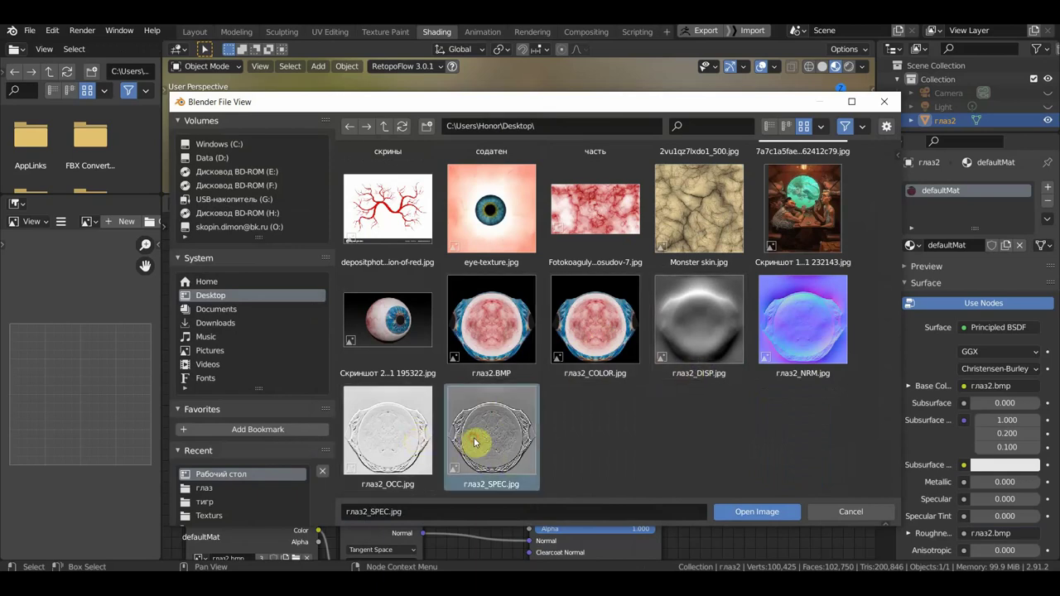
click(774, 513)
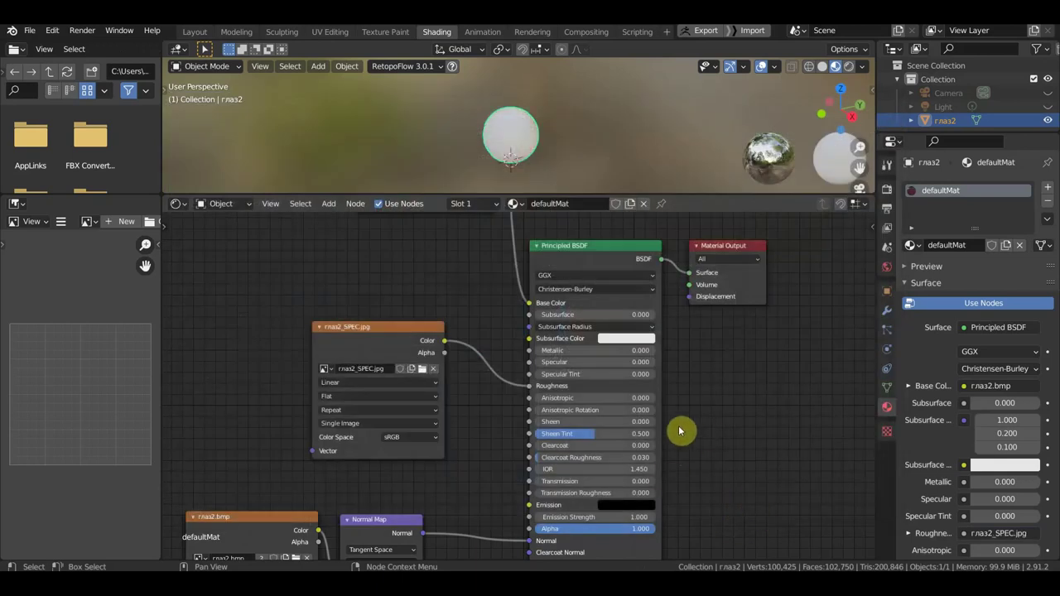
click(429, 439)
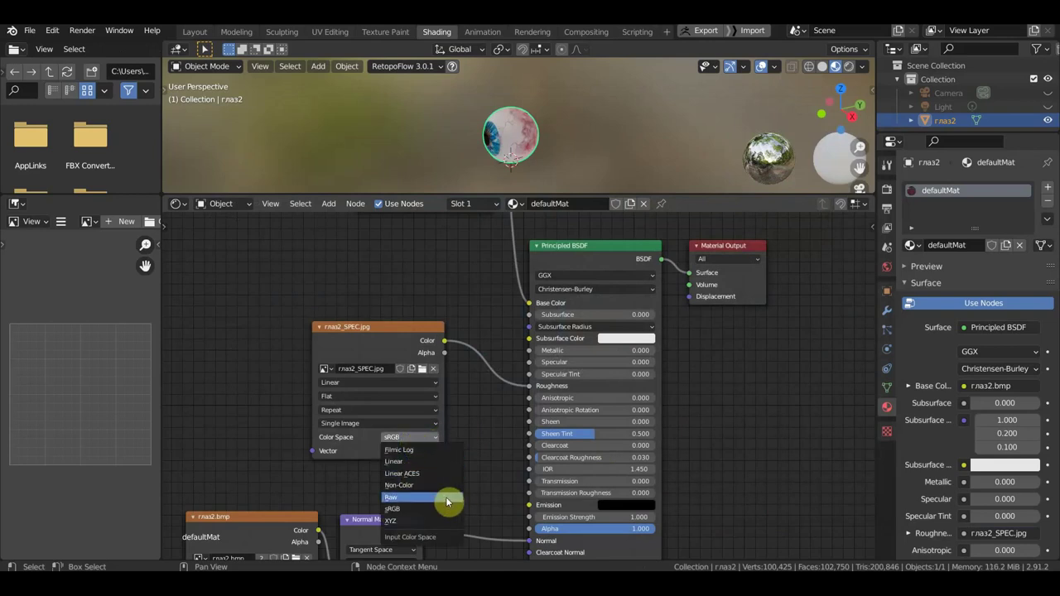
click(408, 485)
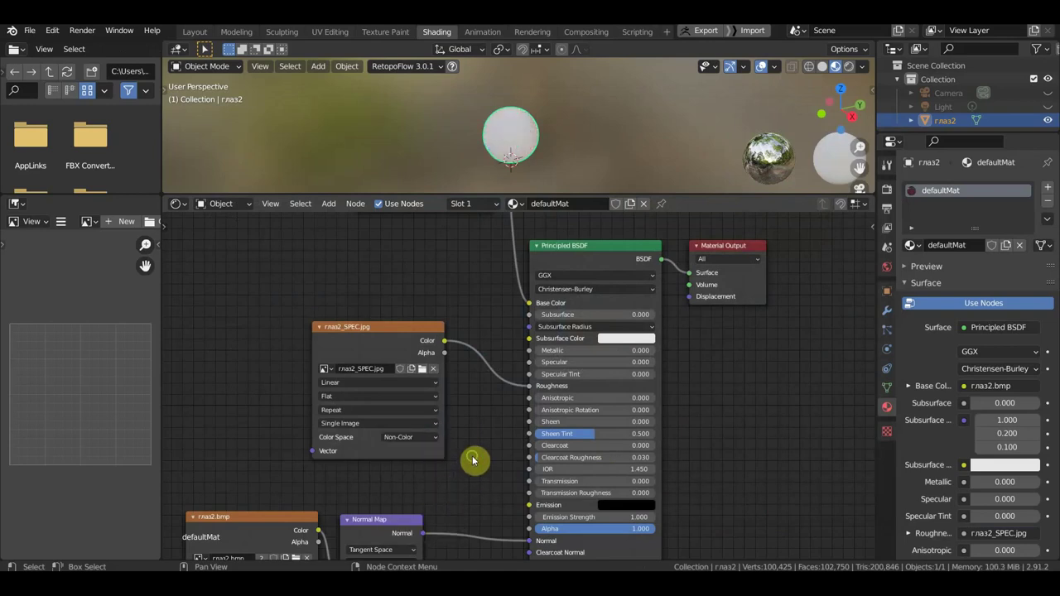
scroll(473, 460, down, 2)
middle_drag(489, 351, 506, 313)
scroll(316, 426, up, 3)
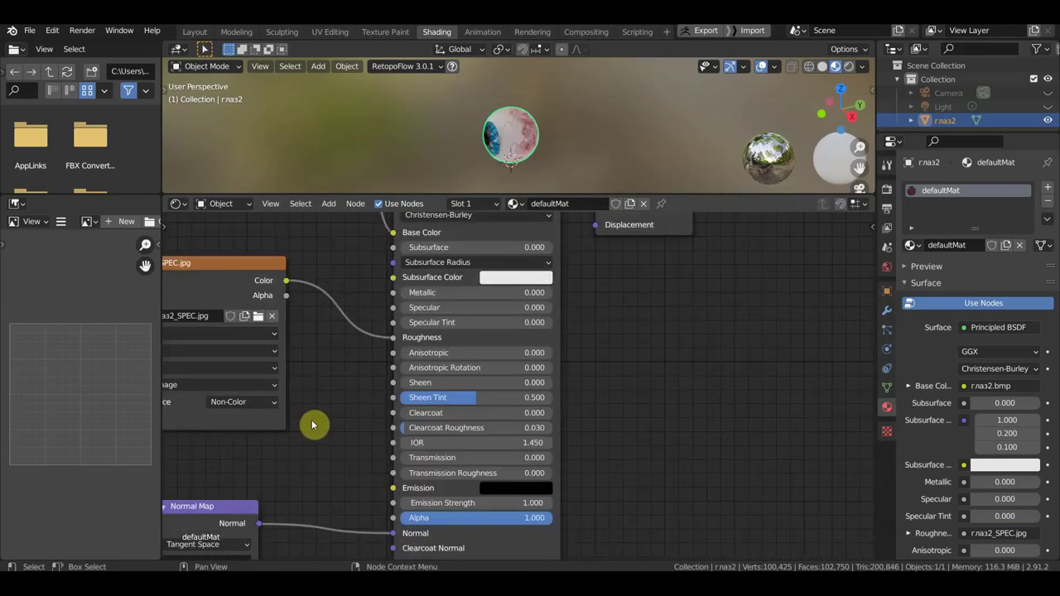
middle_drag(309, 429, 586, 341)
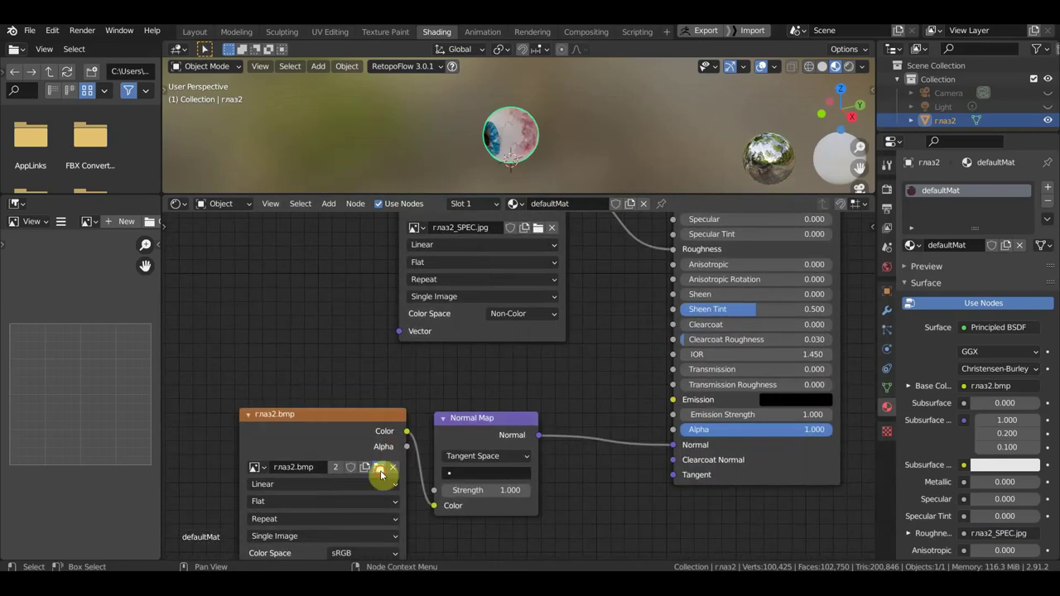
Load глаз2_NRM.jpg into the normal texture node with Non-Color color space.
click(379, 470)
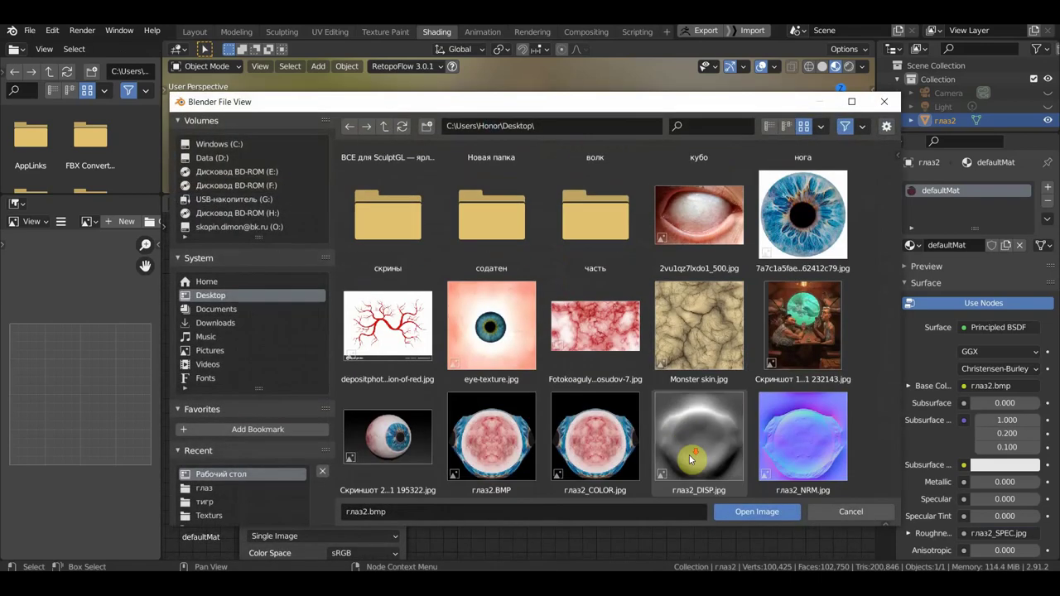
scroll(690, 460, down, 2)
click(828, 385)
click(751, 514)
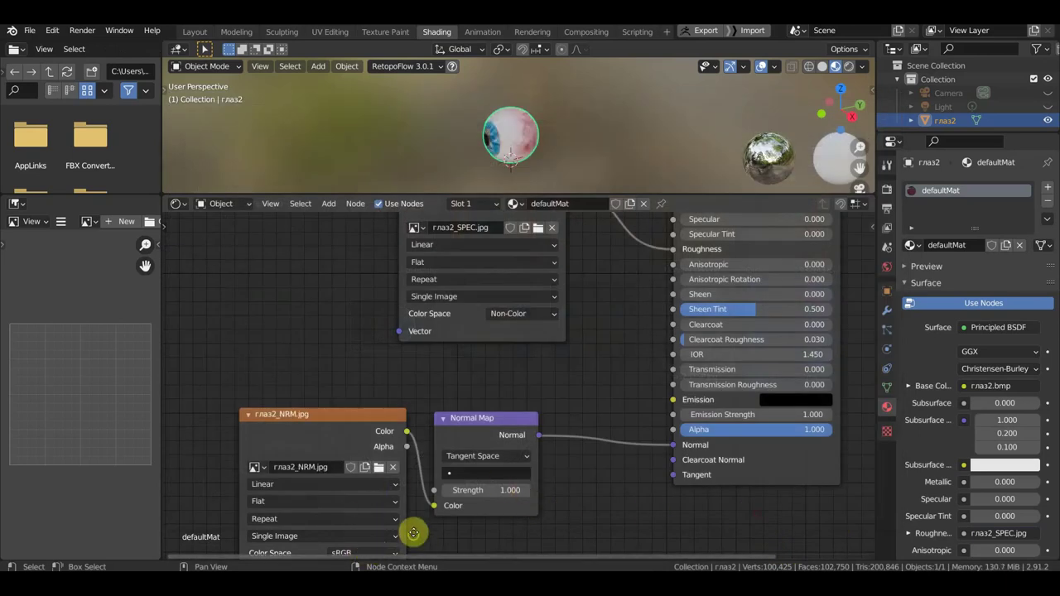
shift+scroll(407, 442, down, 3)
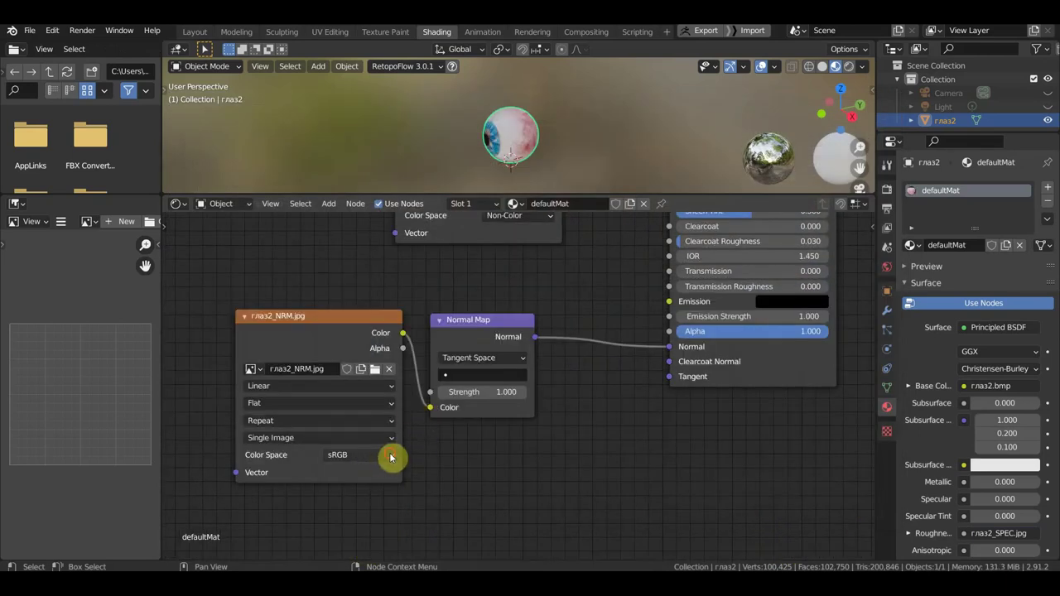
click(391, 458)
click(363, 397)
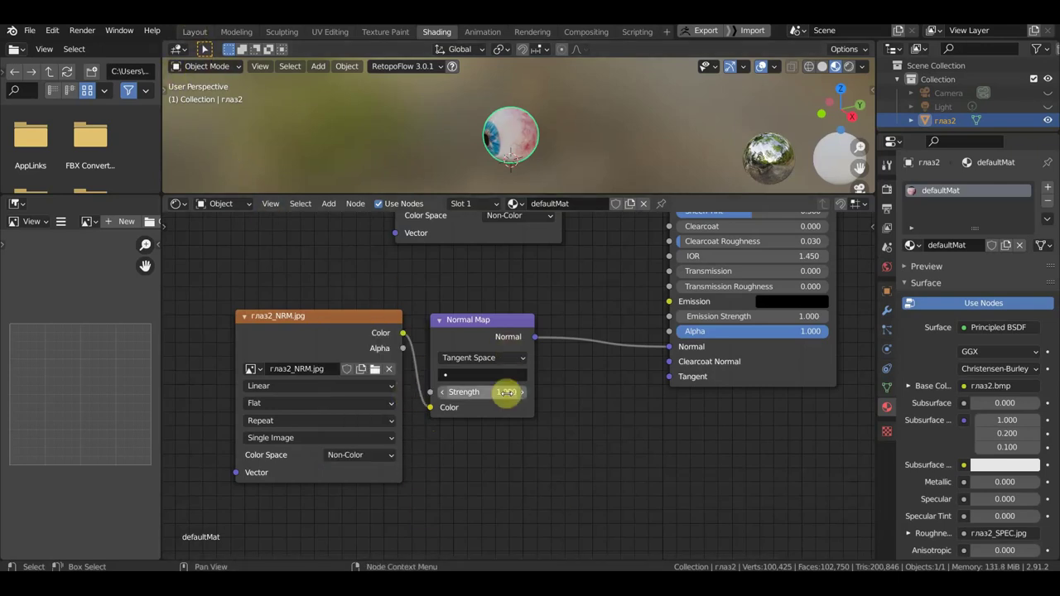
Set the Normal Map strength to 0.9 and preview the eyeball in the Layout workspace.
drag(489, 392, 530, 392)
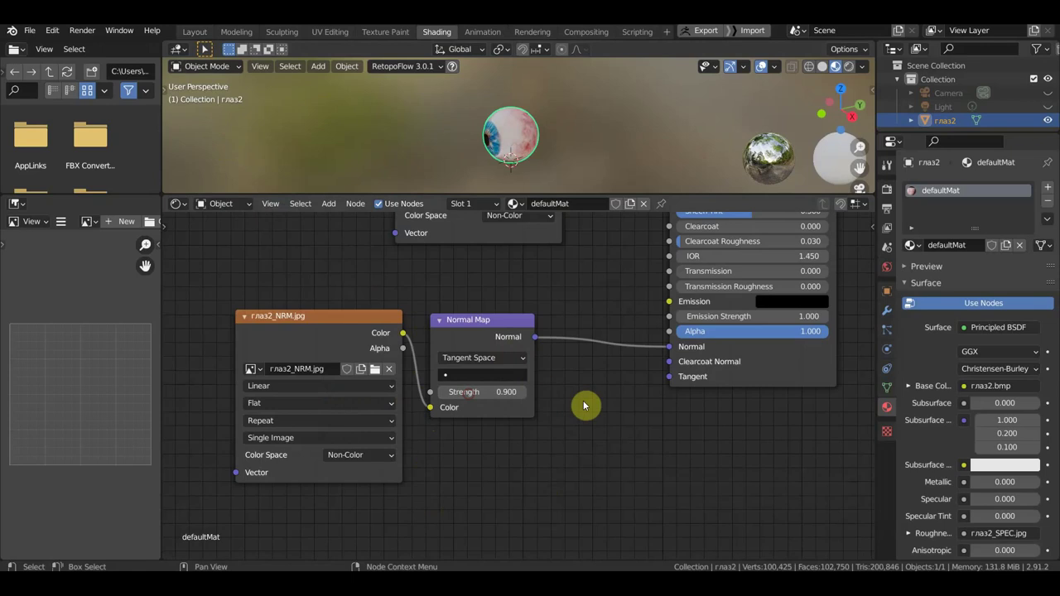
middle_drag(594, 410, 599, 431)
shift+scroll(600, 430, up, 5)
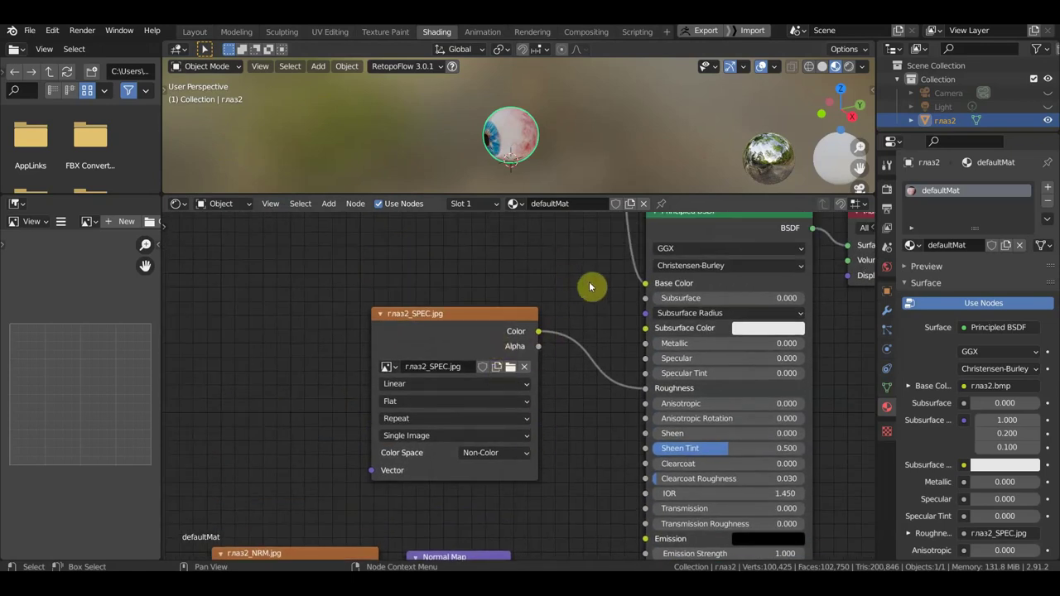
middle_drag(589, 287, 569, 501)
scroll(569, 502, down, 2)
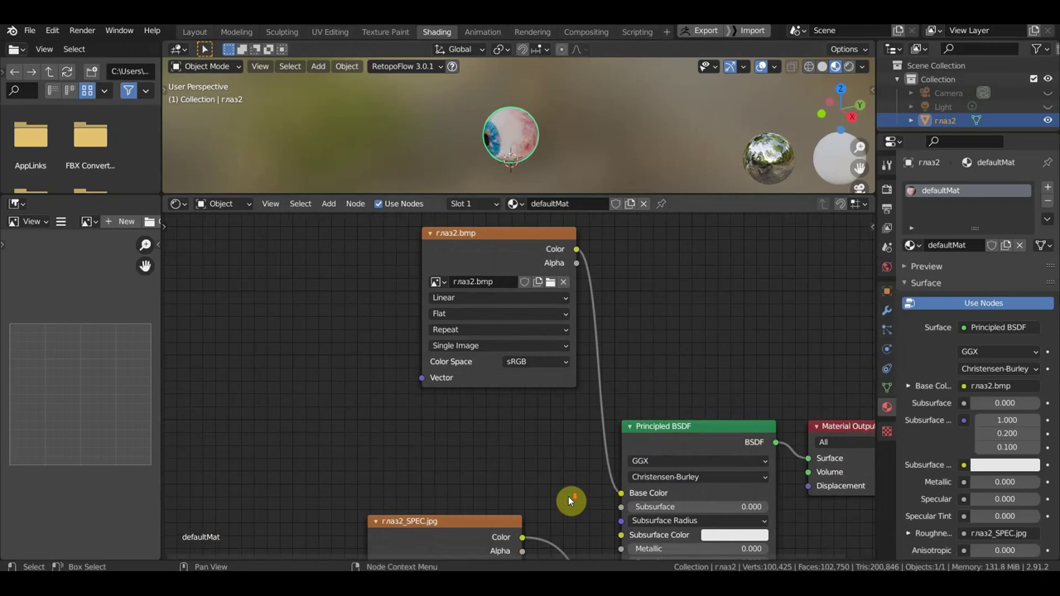
click(194, 34)
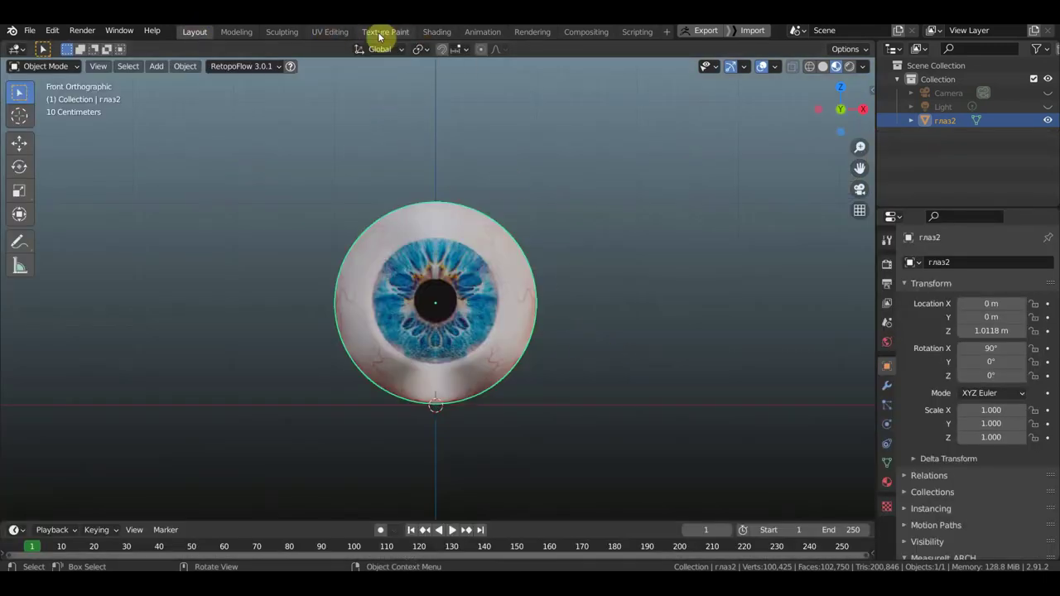
Lower the Normal Map node strength to 0.200 in Shading, then go back to Layout to view the eyeball.
click(435, 33)
middle_drag(568, 481, 568, 225)
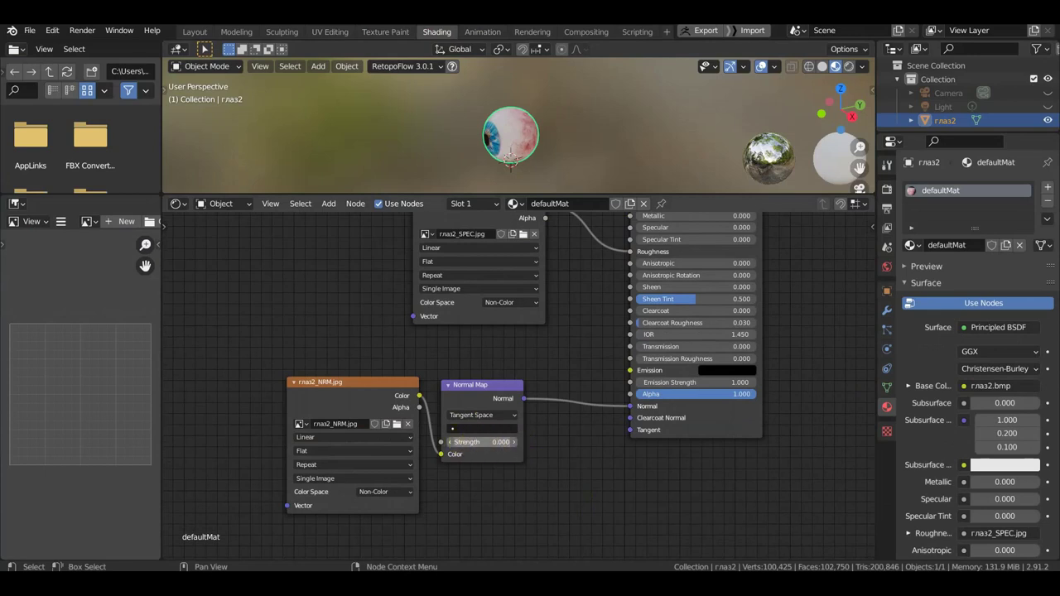
drag(505, 443, 520, 448)
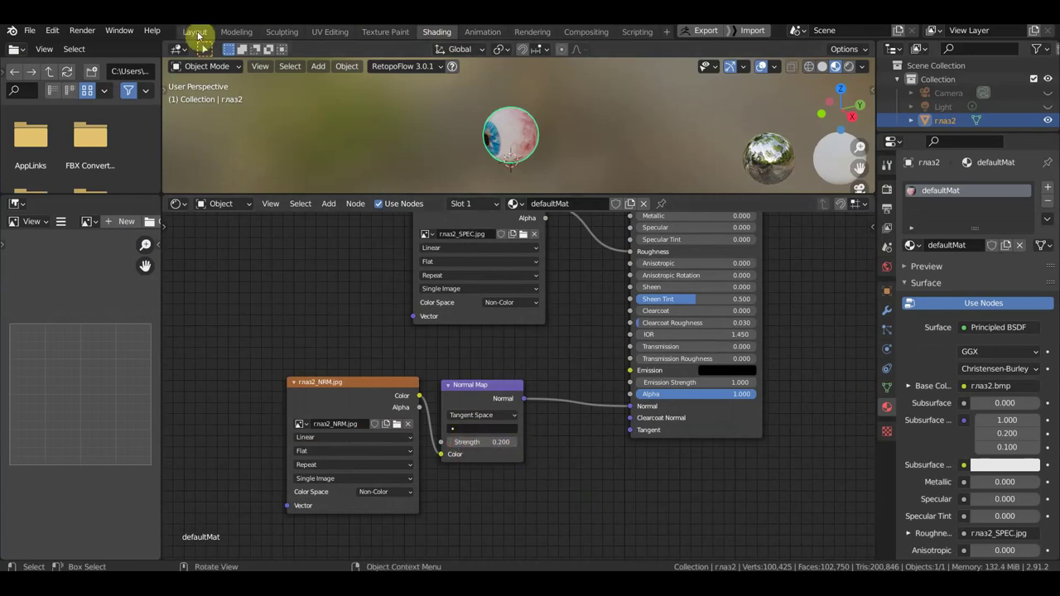
click(197, 33)
scroll(485, 303, up, 3)
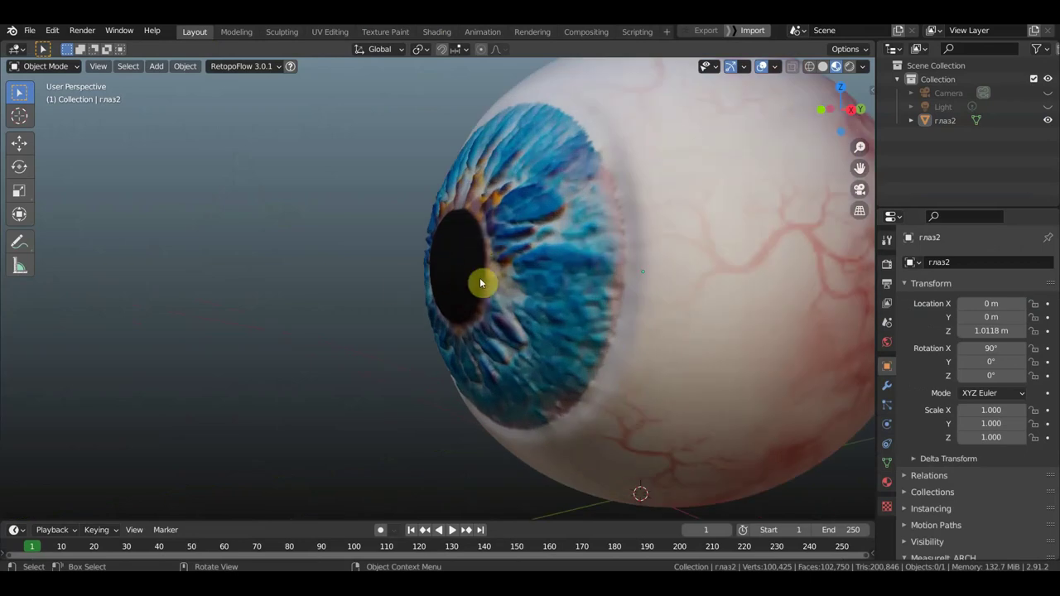
Orbit around the eyeball and bring up the Shift+A Add menu for mesh primitives.
middle_drag(453, 278, 403, 265)
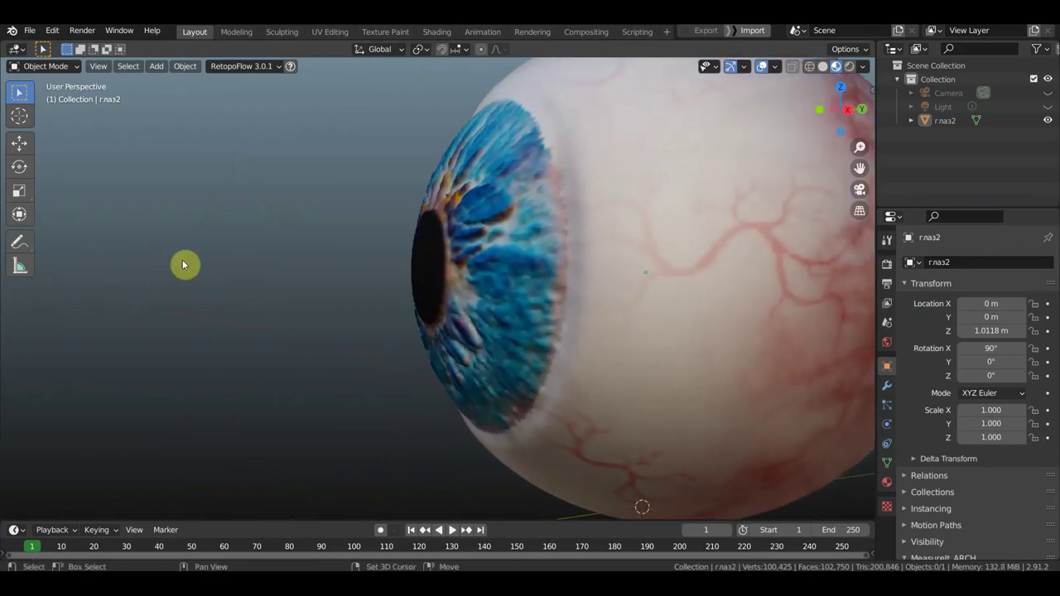
key(shift+a)
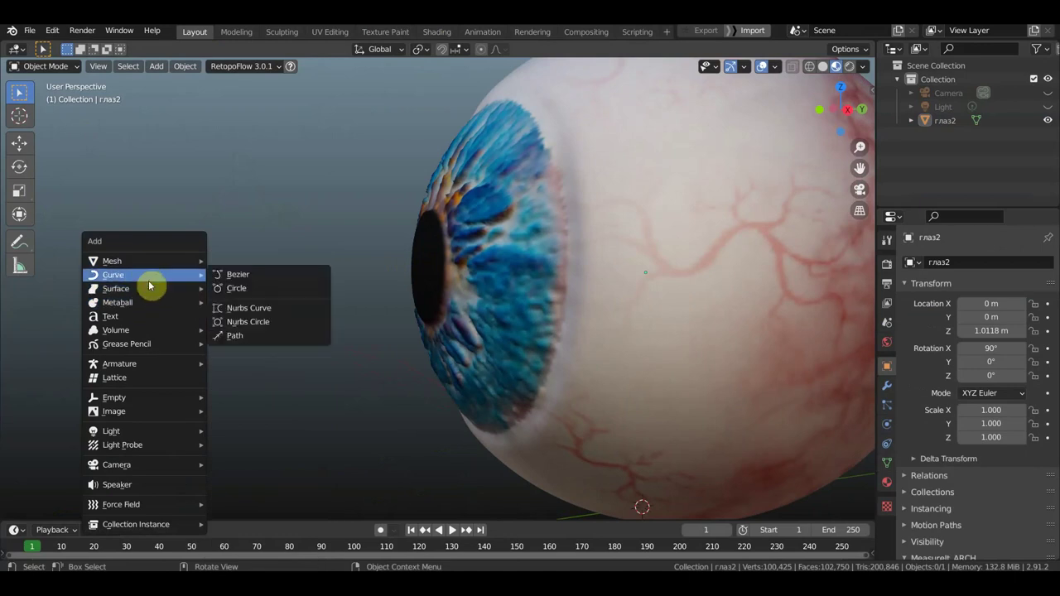
mouse_move(112, 261)
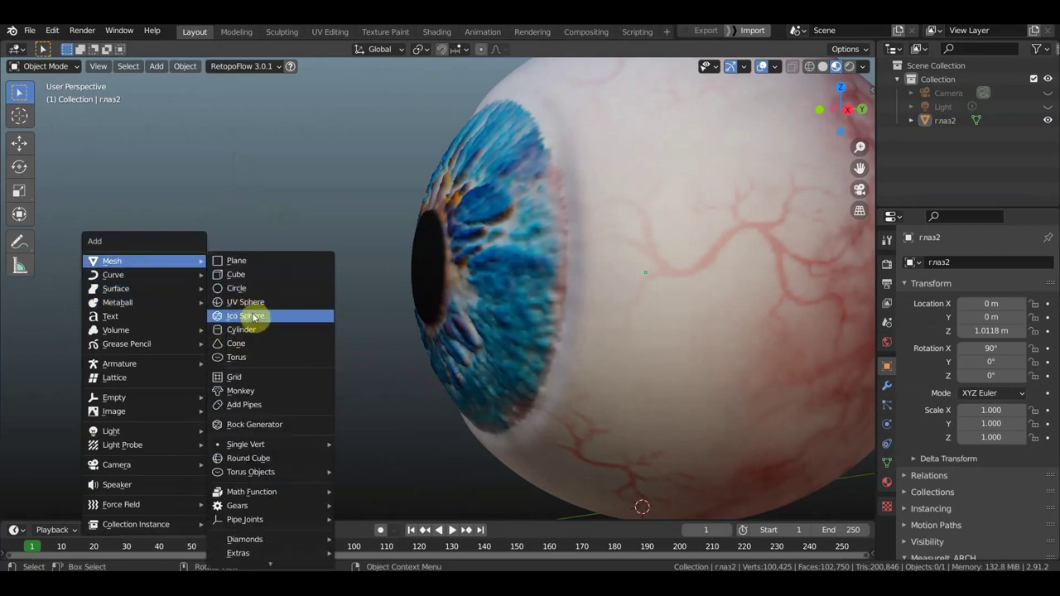
Add a UV Sphere, shrink it, and place it on the front of the eyeball.
click(249, 307)
scroll(415, 354, down, 3)
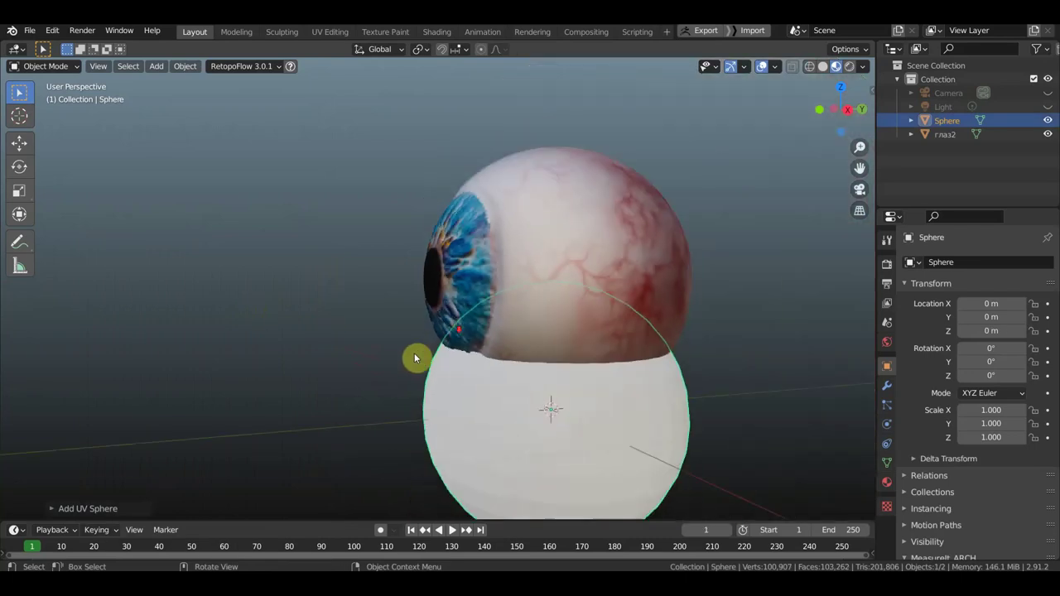
scroll(415, 354, down, 2)
key(s)
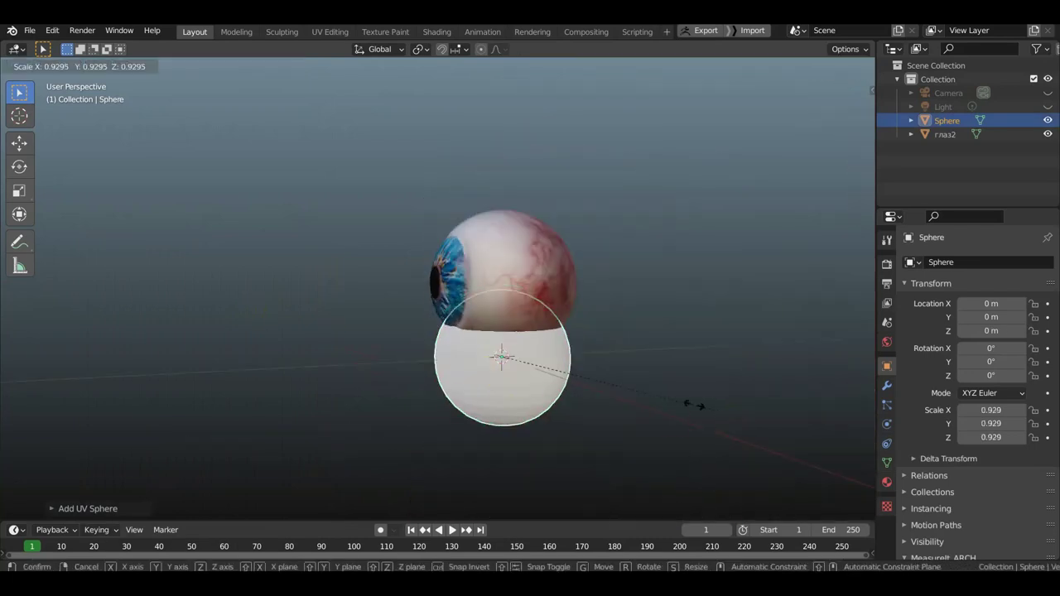
click(552, 389)
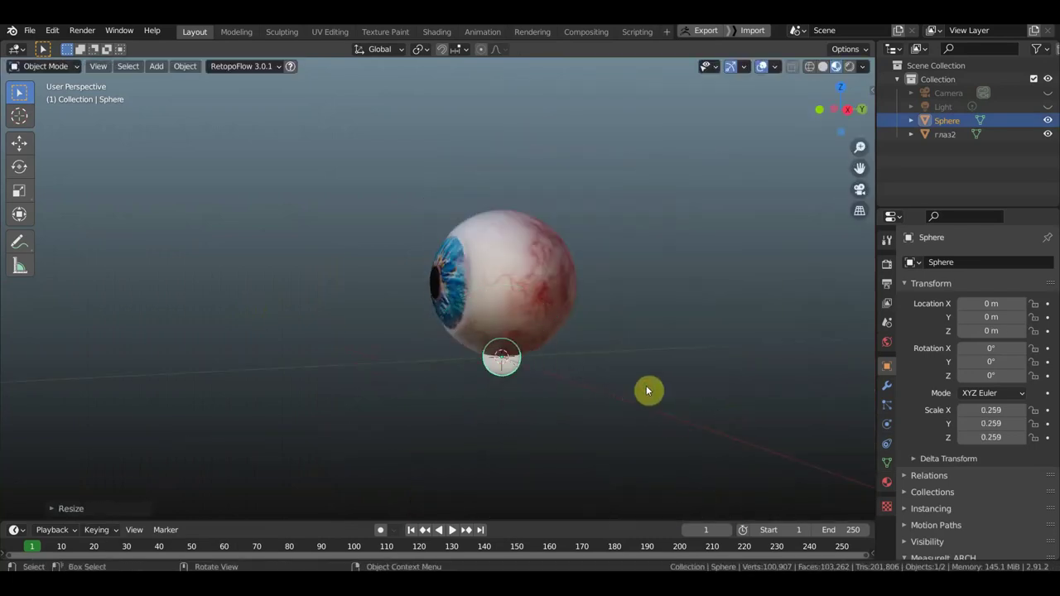
key(g)
click(600, 325)
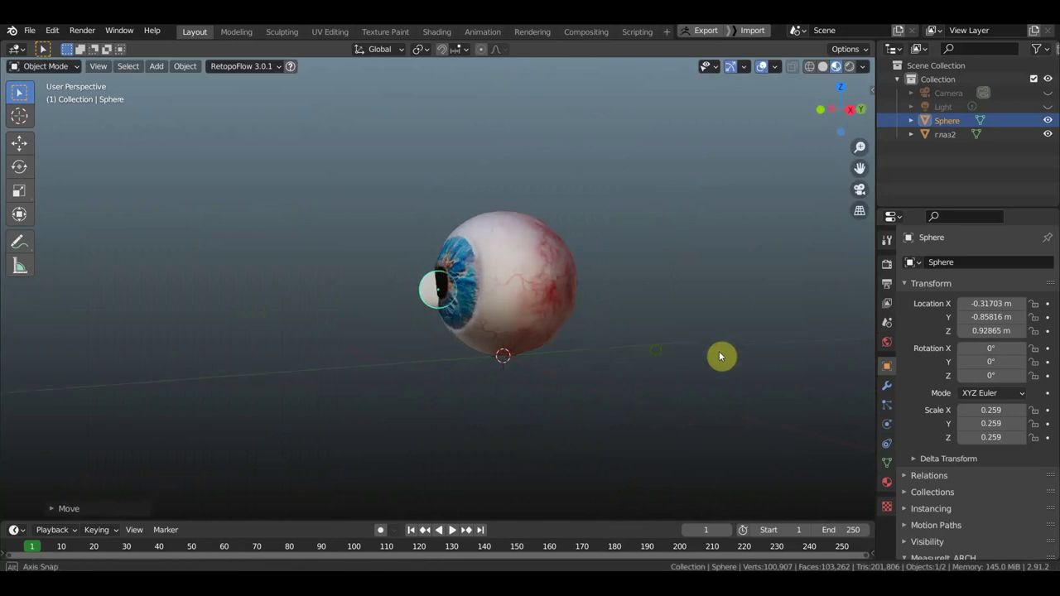
Reposition the small sphere over the iris and resize it to 0.242.
middle_drag(719, 355, 782, 352)
scroll(608, 383, up, 4)
key(g)
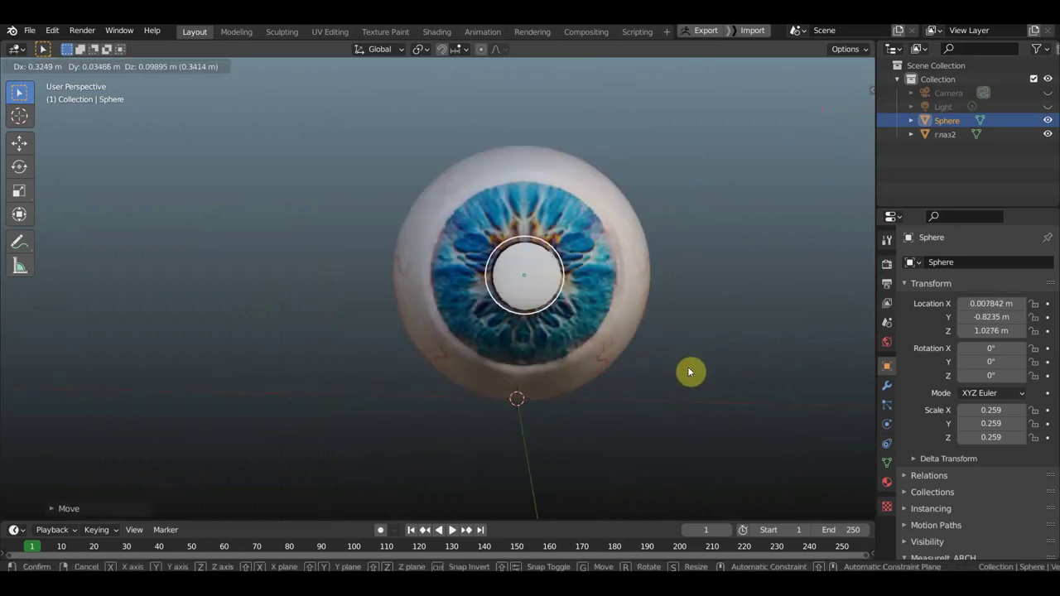
click(687, 367)
key(s)
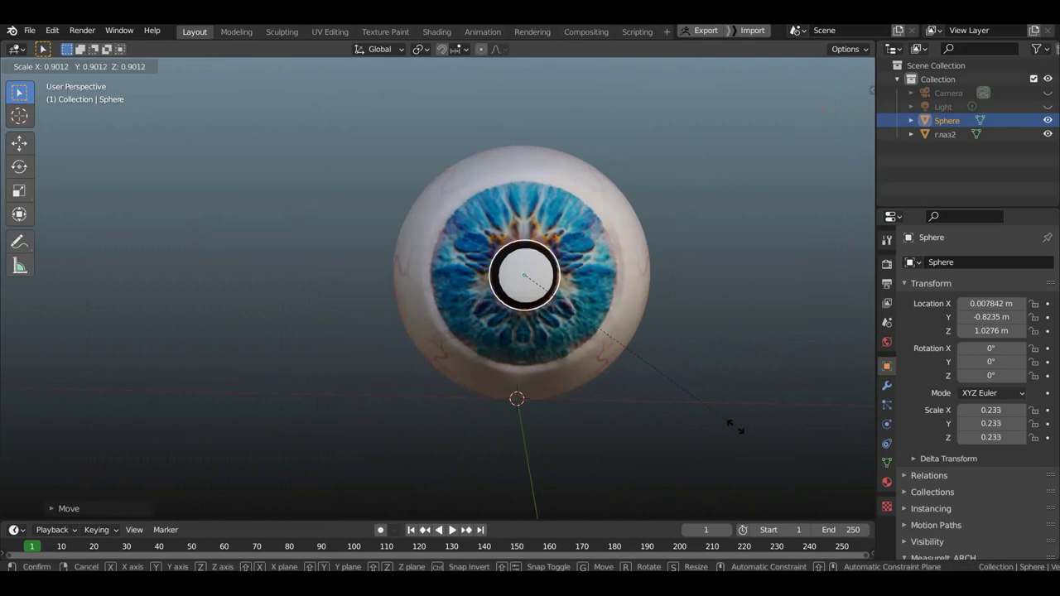
click(747, 431)
key(g)
click(744, 431)
Adjust the pupil sphere's depth from the side and enlarge it to 0.268.
middle_drag(743, 430, 579, 441)
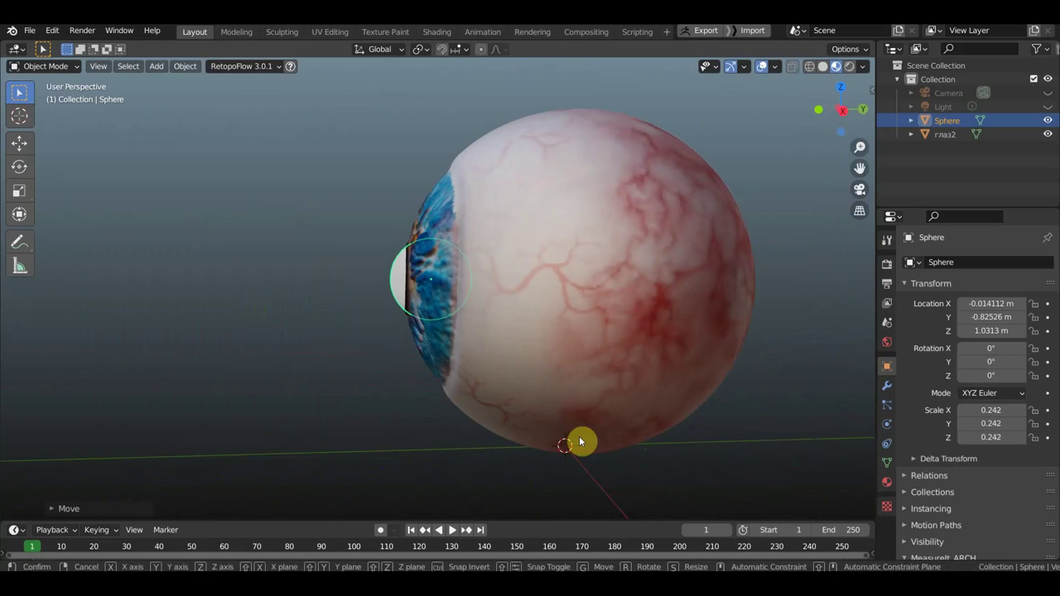
key(g)
click(585, 436)
mouse_move(584, 436)
middle_down()
mouse_move(727, 439)
mouse_move(682, 436)
middle_up()
key(s)
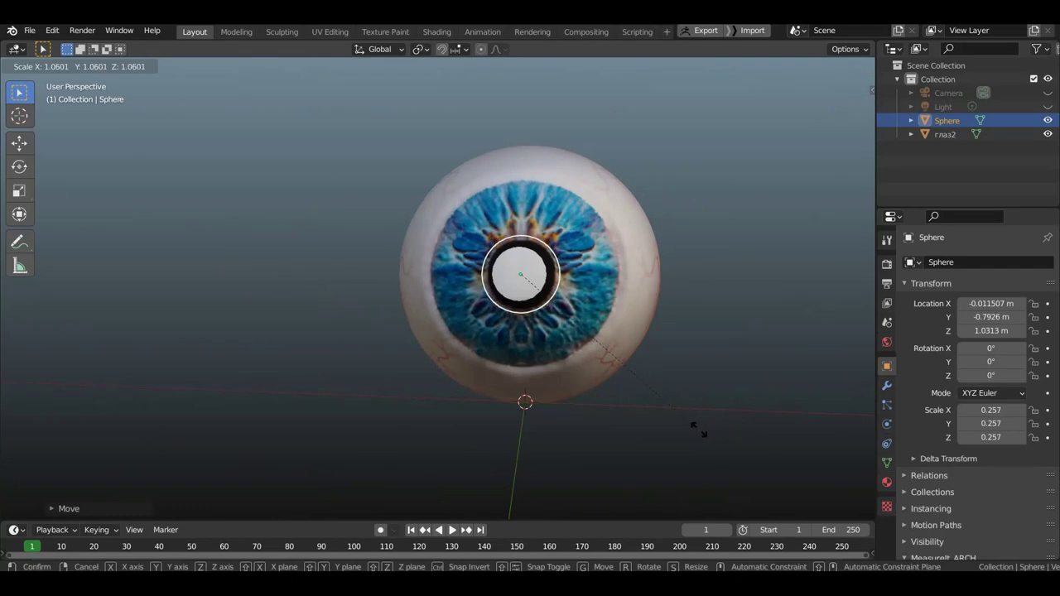
click(710, 431)
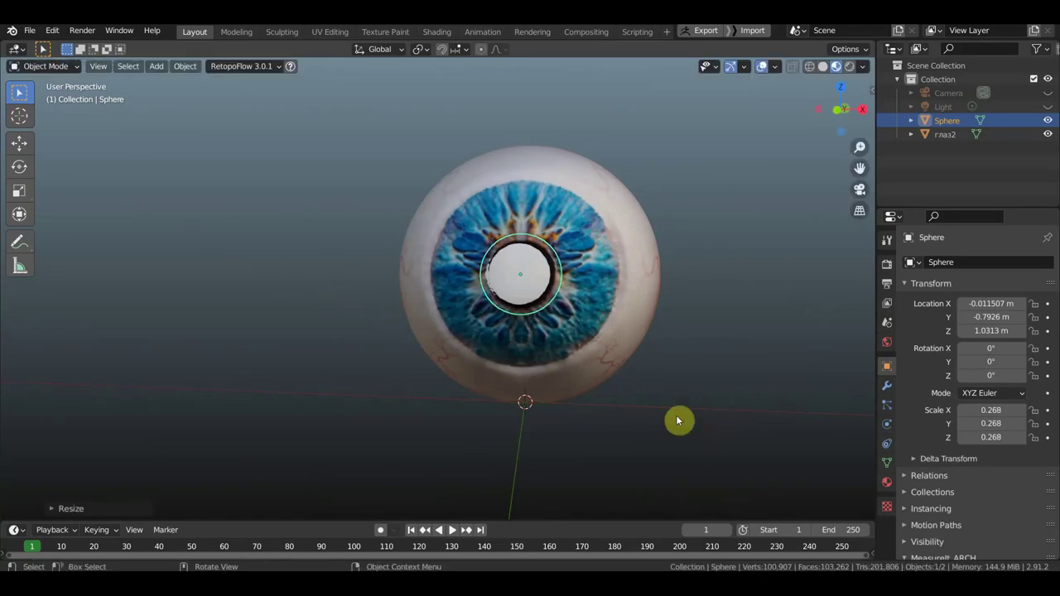
Centre the pupil over the iris along X using the Move gizmo.
click(20, 143)
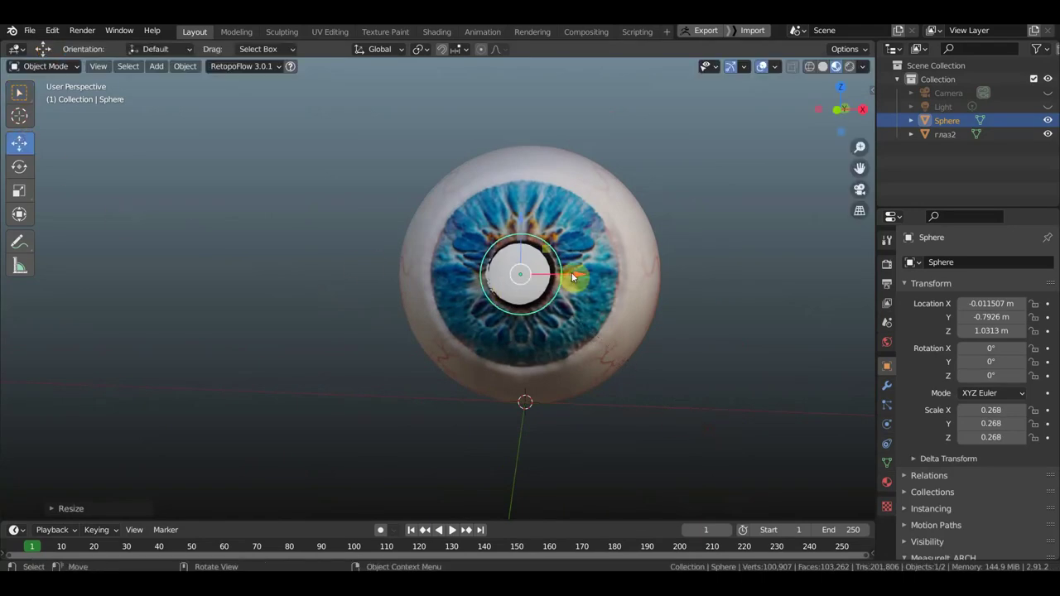
drag(572, 273, 577, 272)
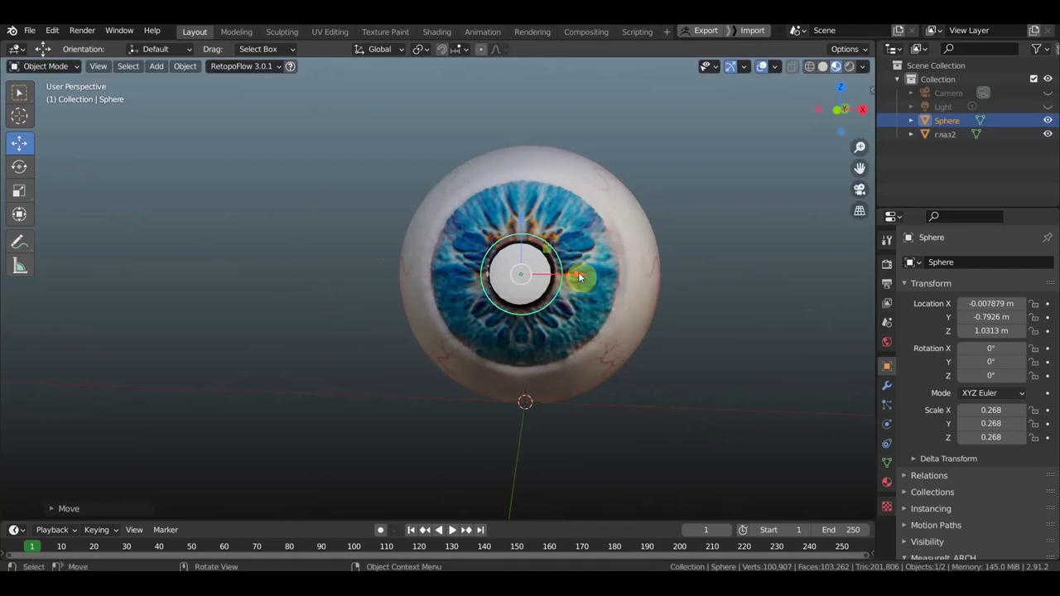
drag(578, 271, 577, 273)
mouse_move(587, 296)
middle_down()
mouse_move(467, 336)
mouse_move(433, 331)
middle_up()
scroll(433, 331, up, 4)
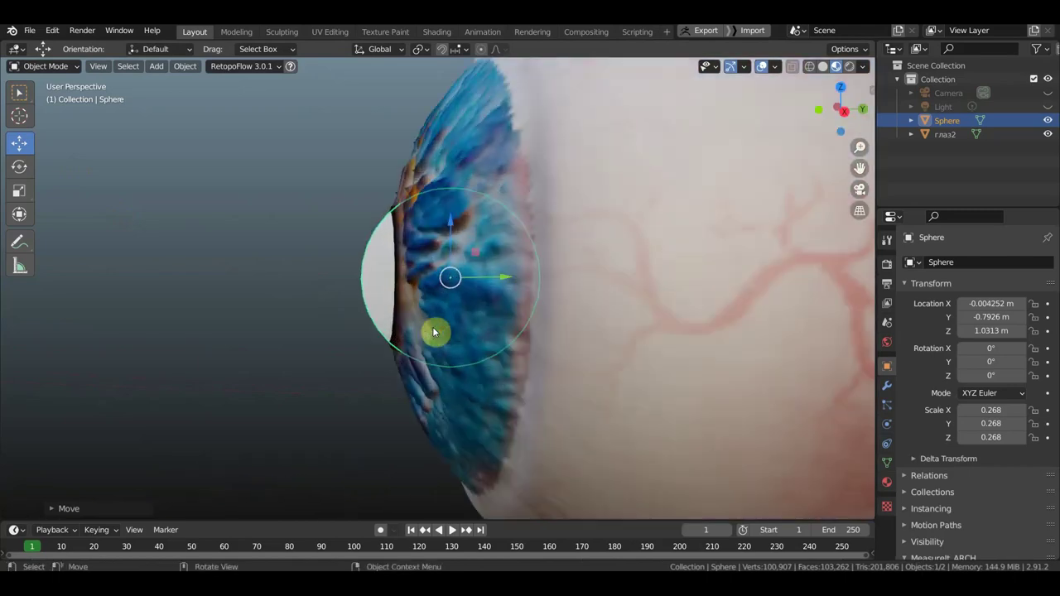
scroll(444, 334, down, 4)
click(886, 482)
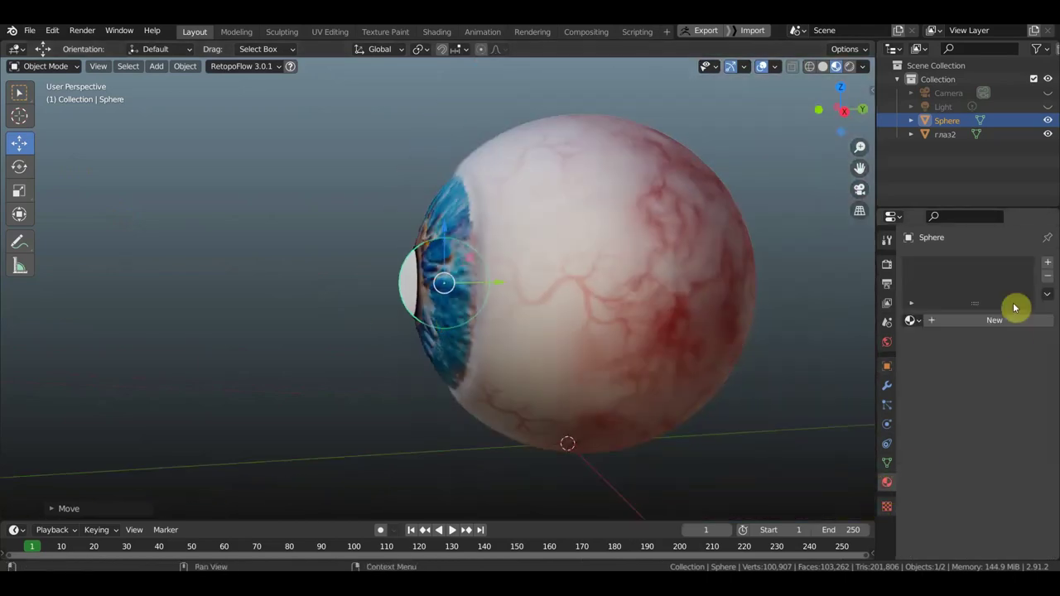
Give the pupil sphere a new material with its Base Color value set to 0 (black).
click(999, 329)
click(1027, 462)
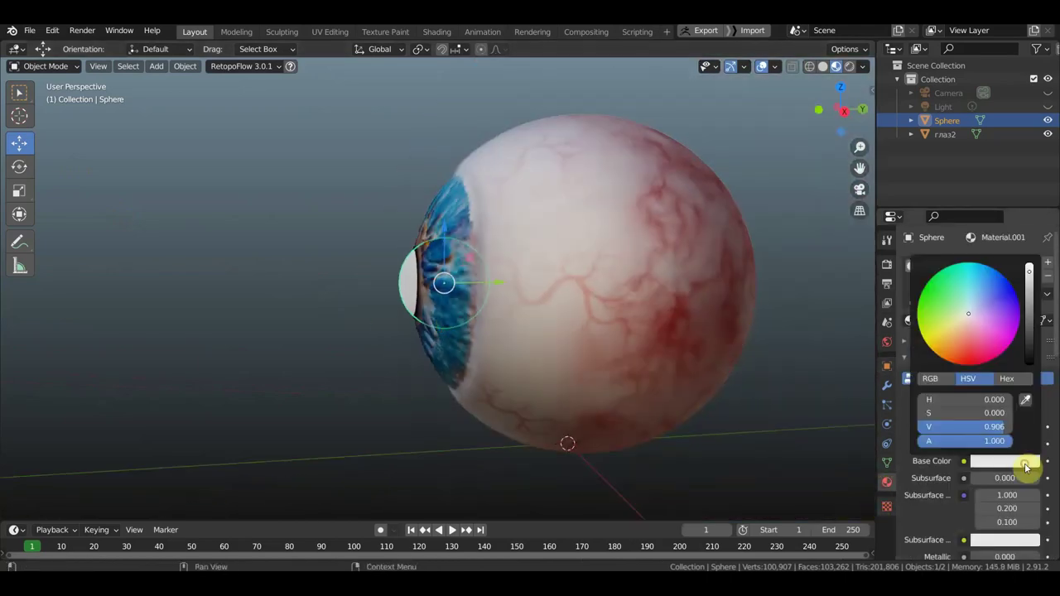
drag(993, 427, 919, 426)
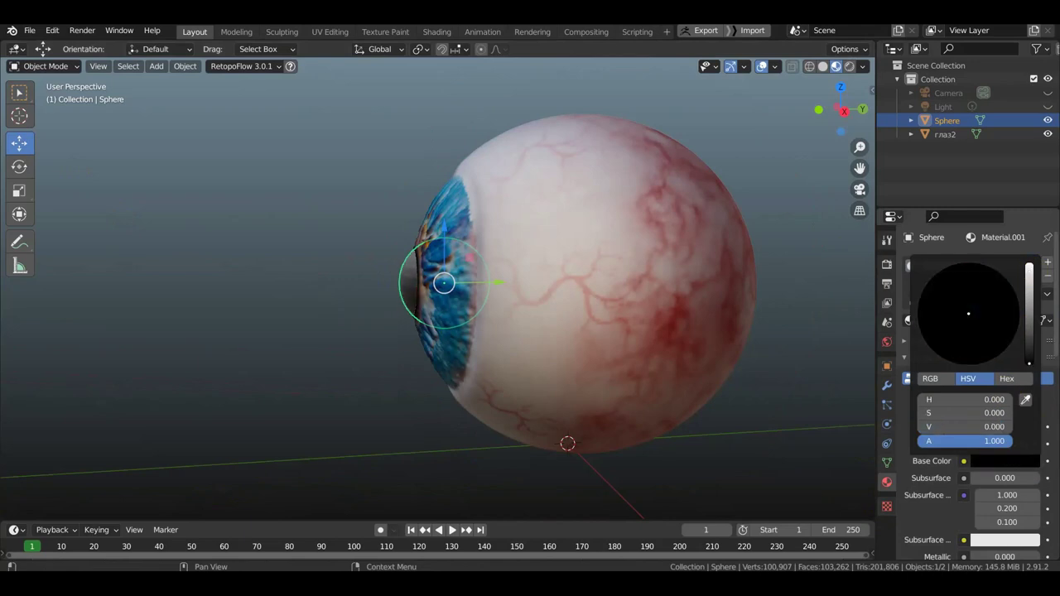
Apply Shade Smooth to the pupil sphere and start enlarging it.
middle_drag(289, 352, 403, 350)
scroll(508, 298, up, 3)
right_click(547, 289)
click(544, 289)
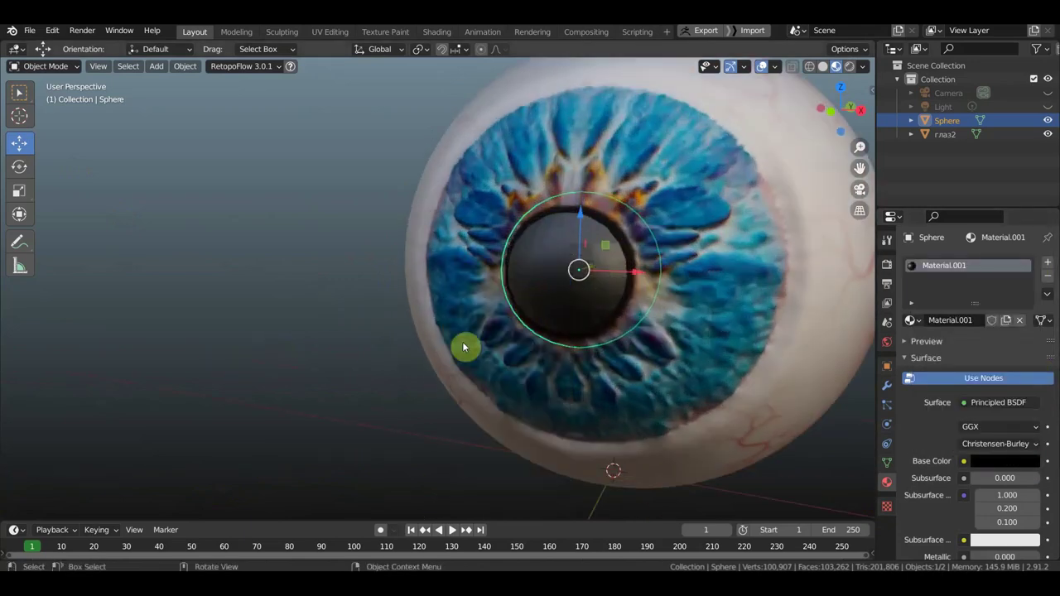
scroll(504, 329, down, 3)
mouse_move(450, 354)
middle_down()
mouse_move(520, 350)
mouse_move(501, 347)
middle_up()
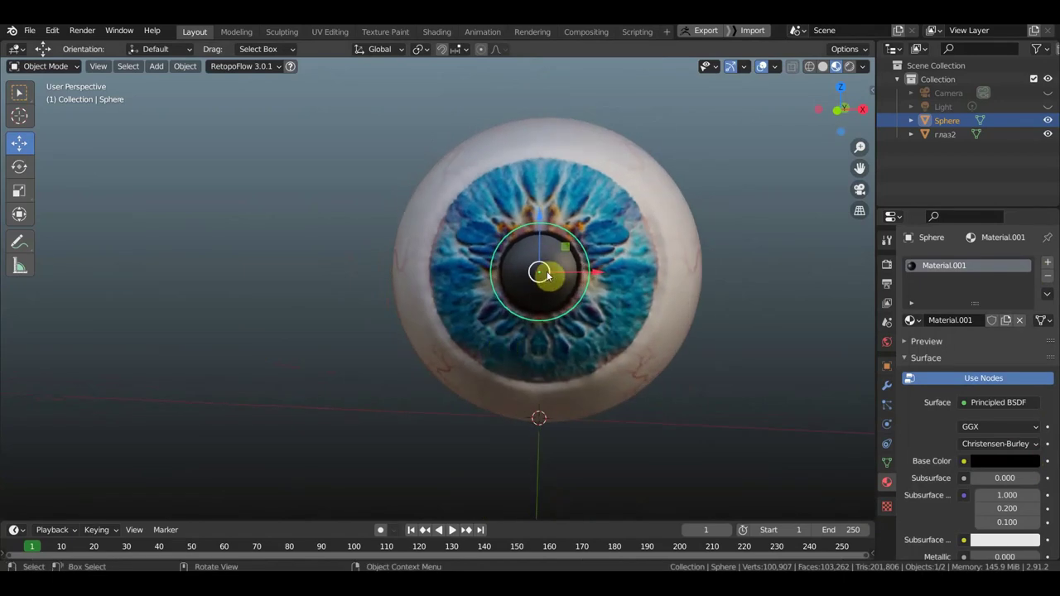
middle_drag(546, 277, 501, 317)
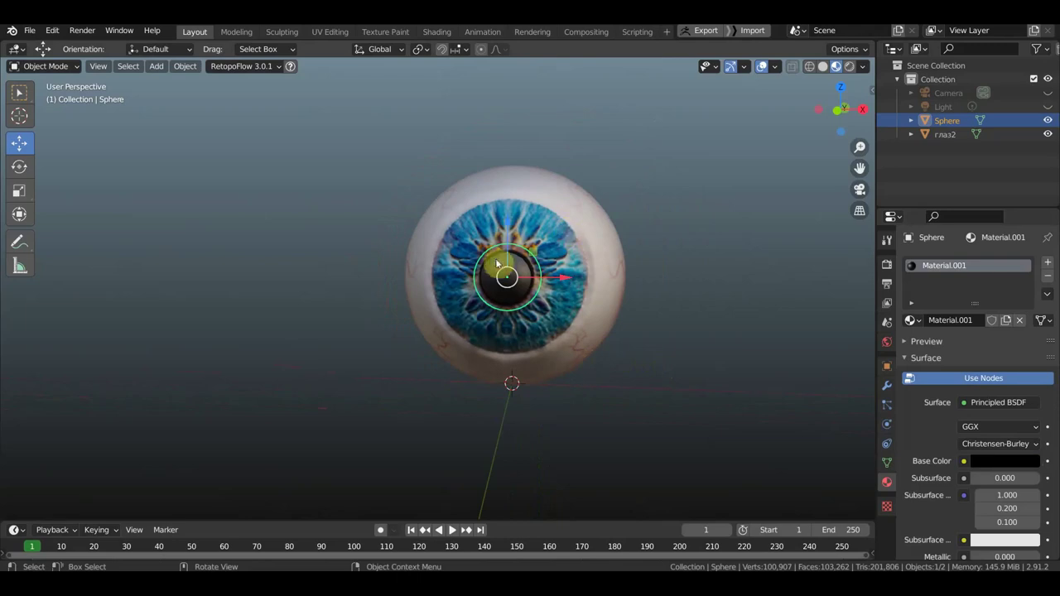
key(s)
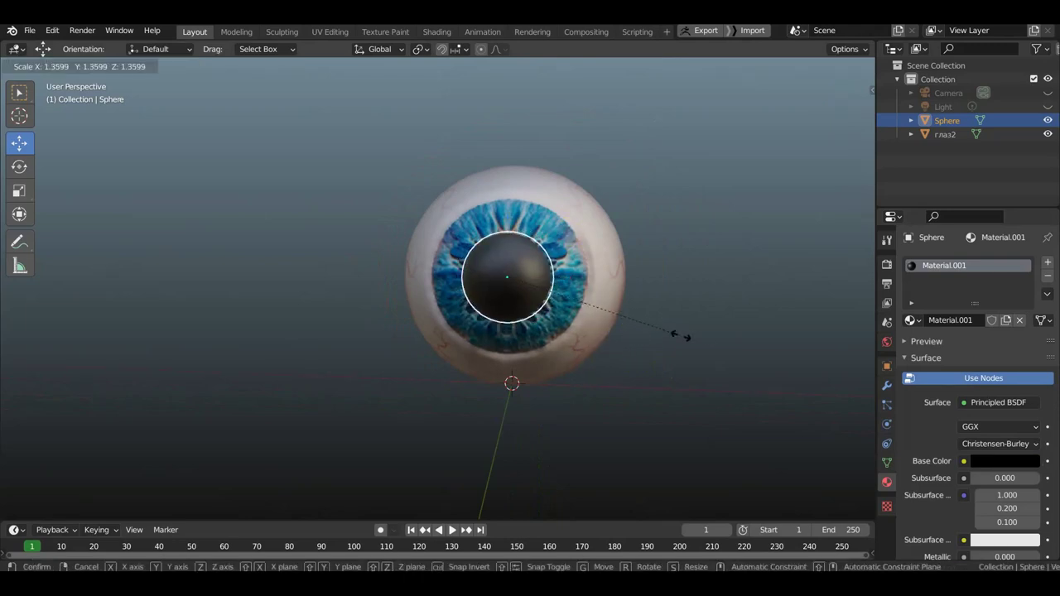
Confirm the enlarged pupil size, then undo a trial push along Y.
click(646, 343)
middle_drag(646, 343, 500, 347)
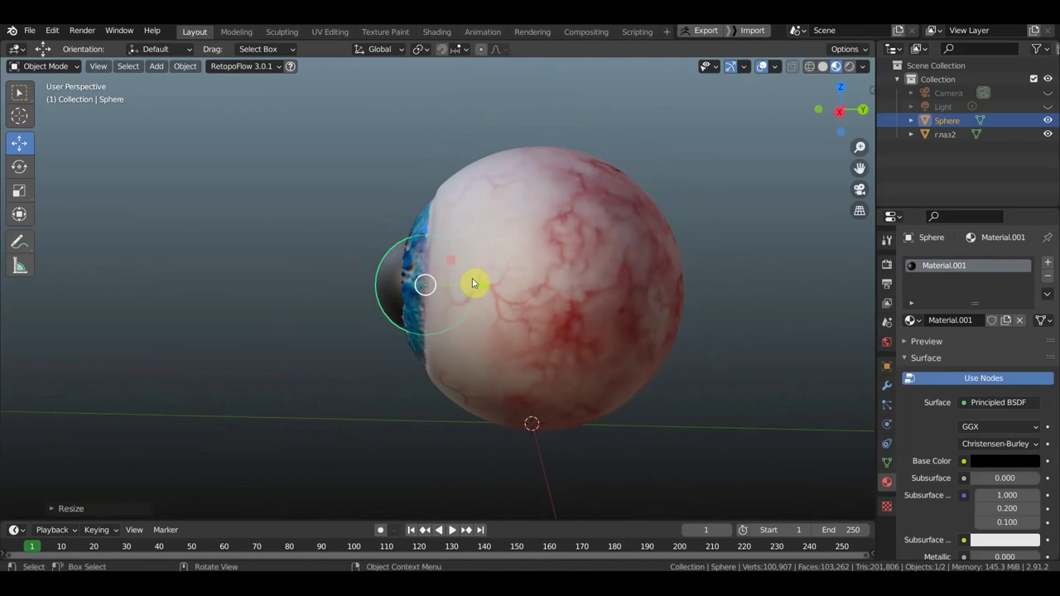
drag(487, 286, 490, 287)
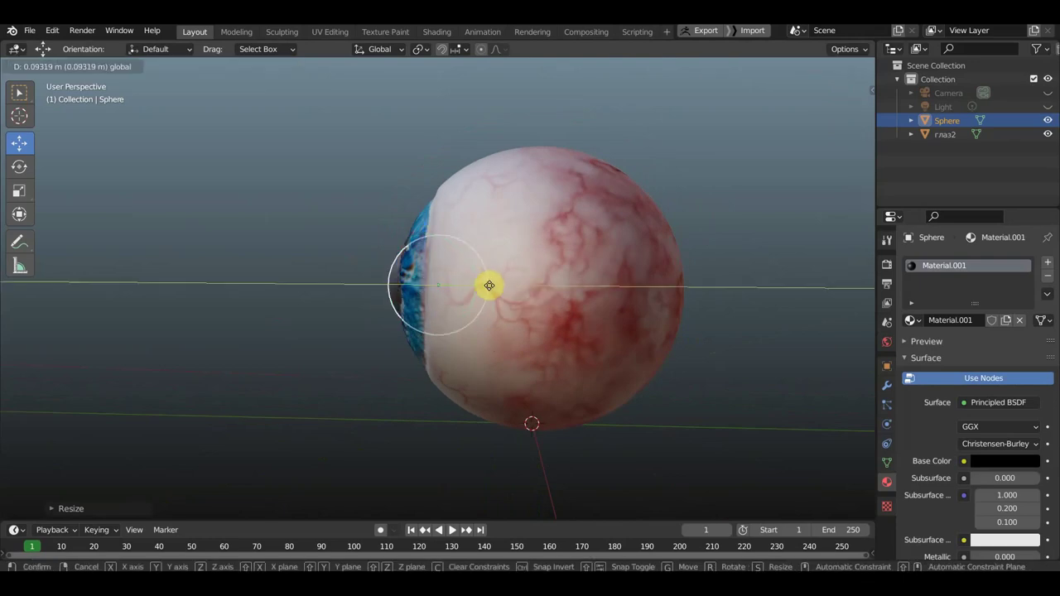
mouse_move(490, 286)
middle_down()
mouse_move(694, 283)
mouse_move(661, 285)
middle_up()
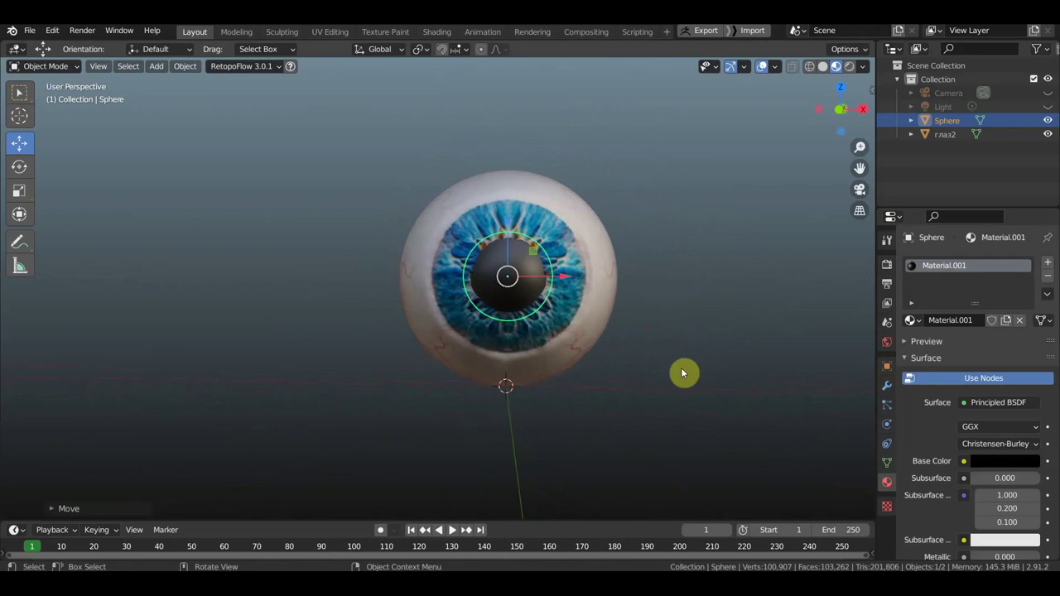
key(ctrl+z)
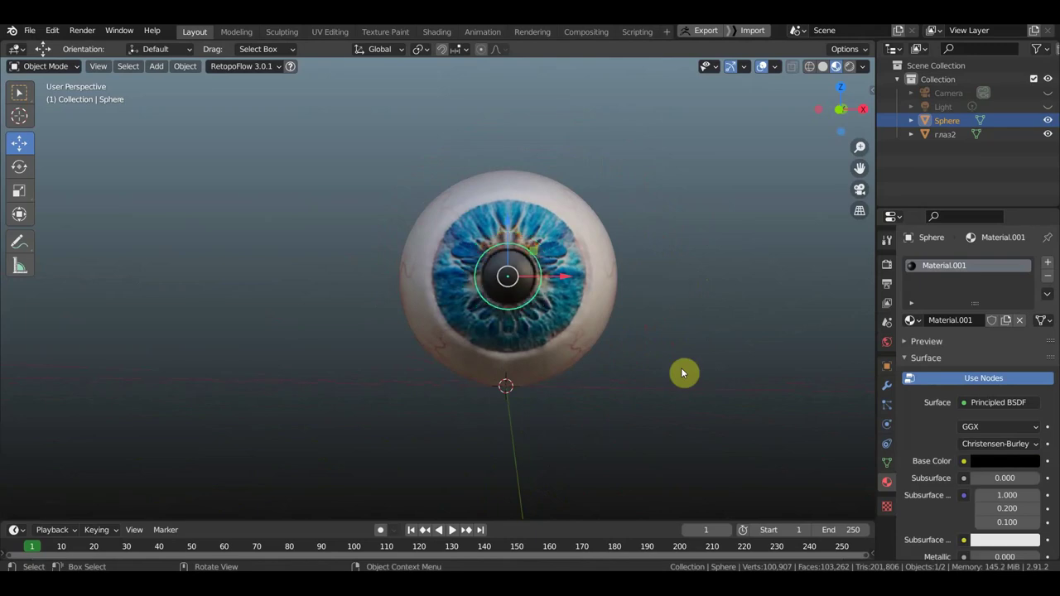
scroll(739, 361, up, 5)
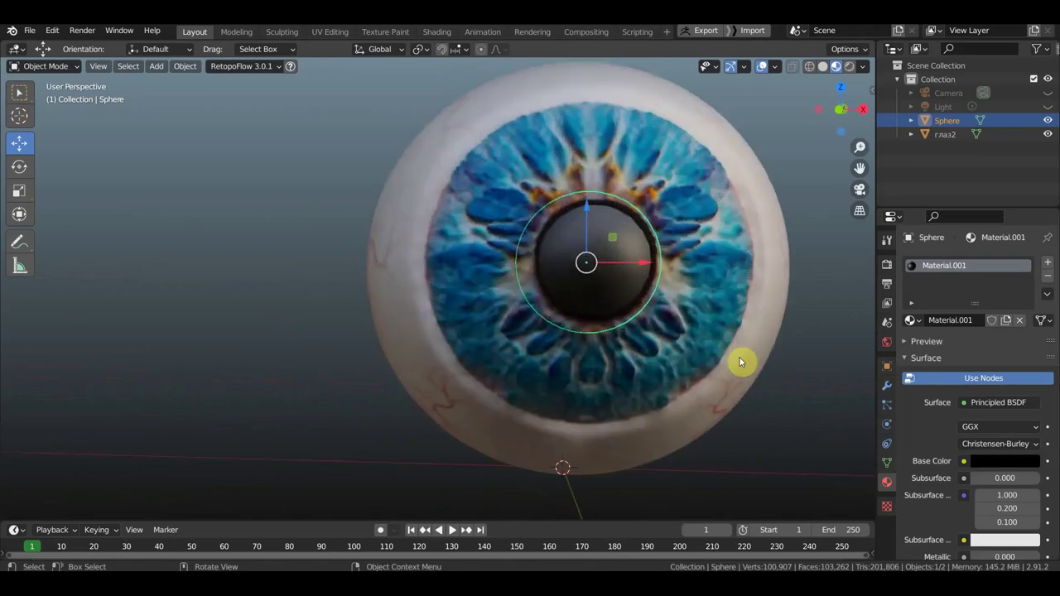
Switch to front orthographic view, activate Select Box, and drag the timeline taller.
key(KP_1)
scroll(739, 362, down, 3)
ctrl+scroll(497, 290, down, 2)
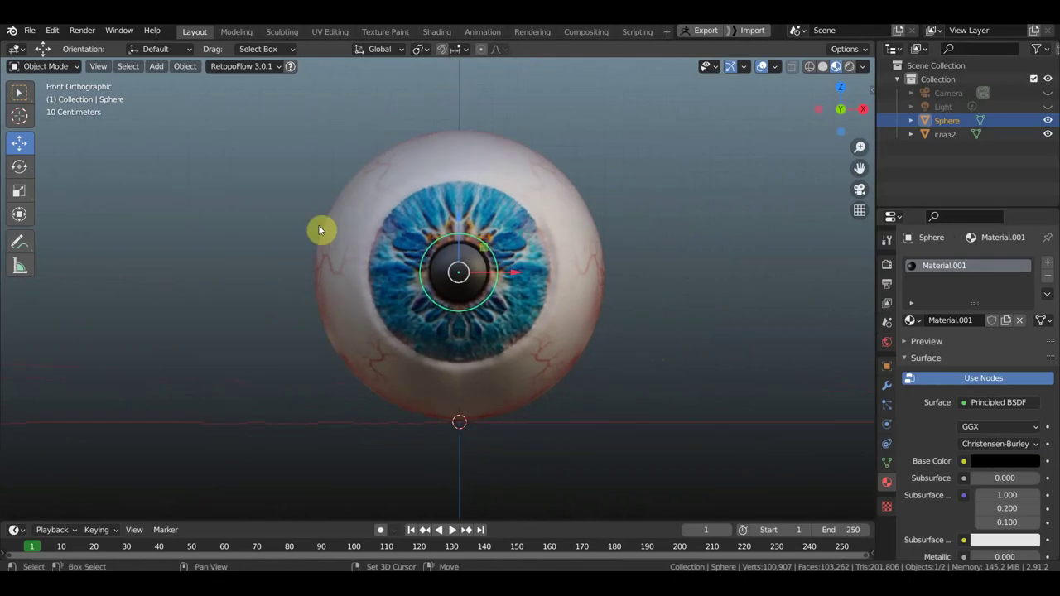
click(26, 87)
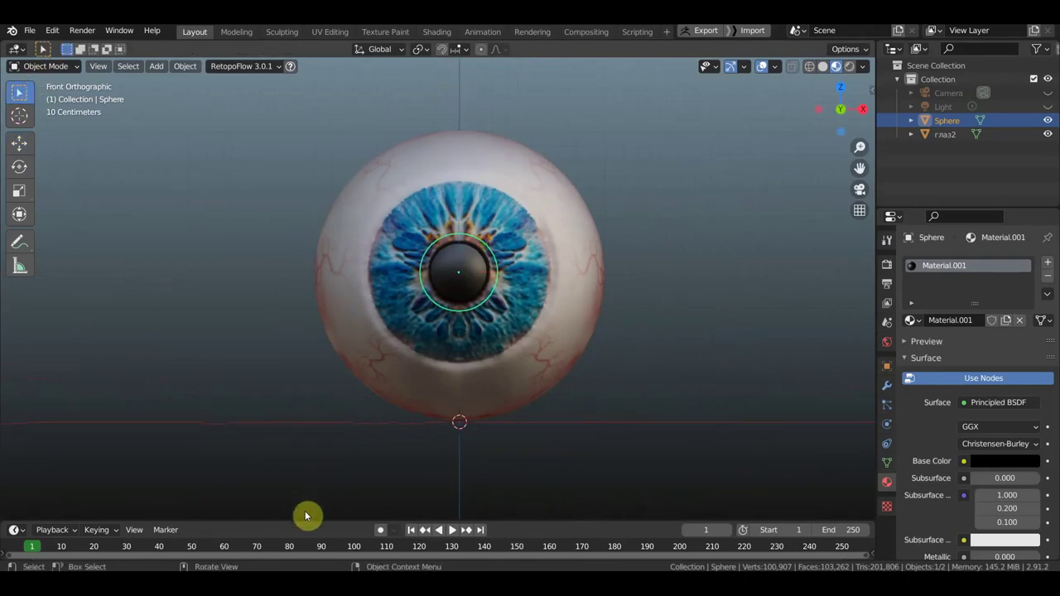
drag(278, 521, 297, 431)
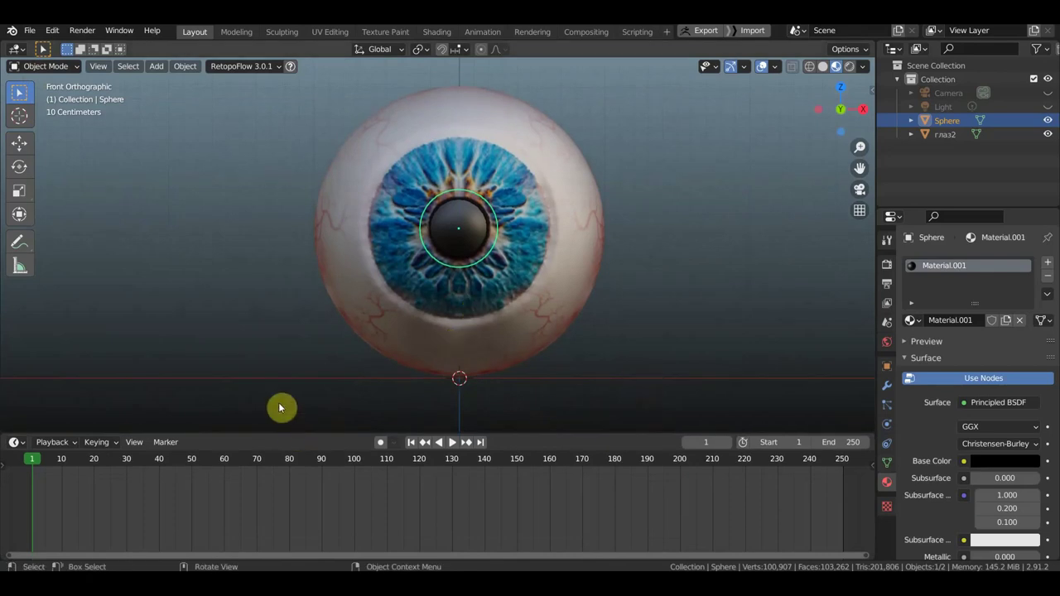
Insert a Location & Scale keyframe for the pupil at frame 1.
key(i)
click(593, 320)
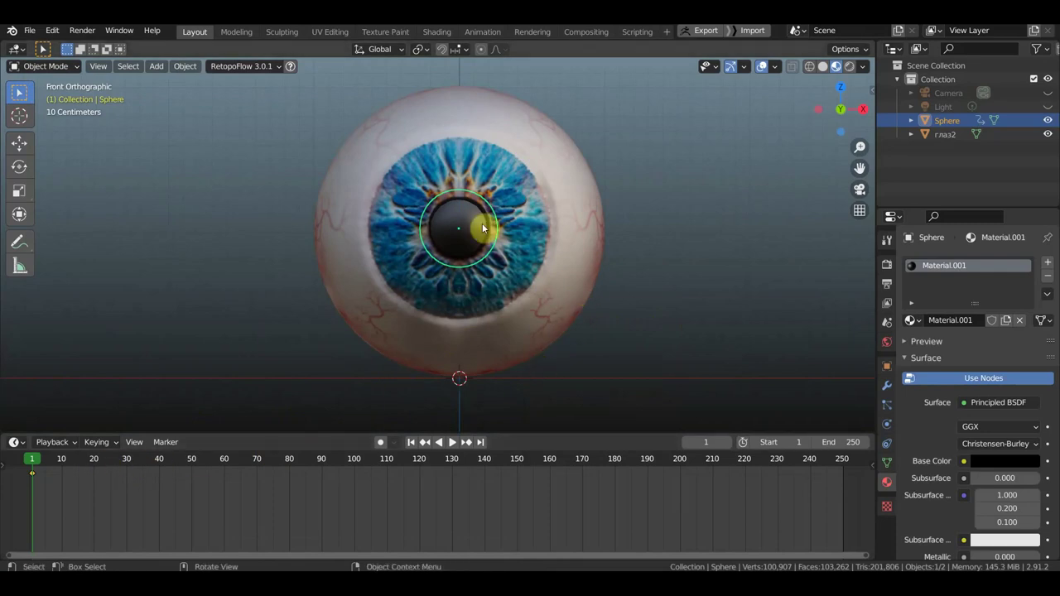
key(i)
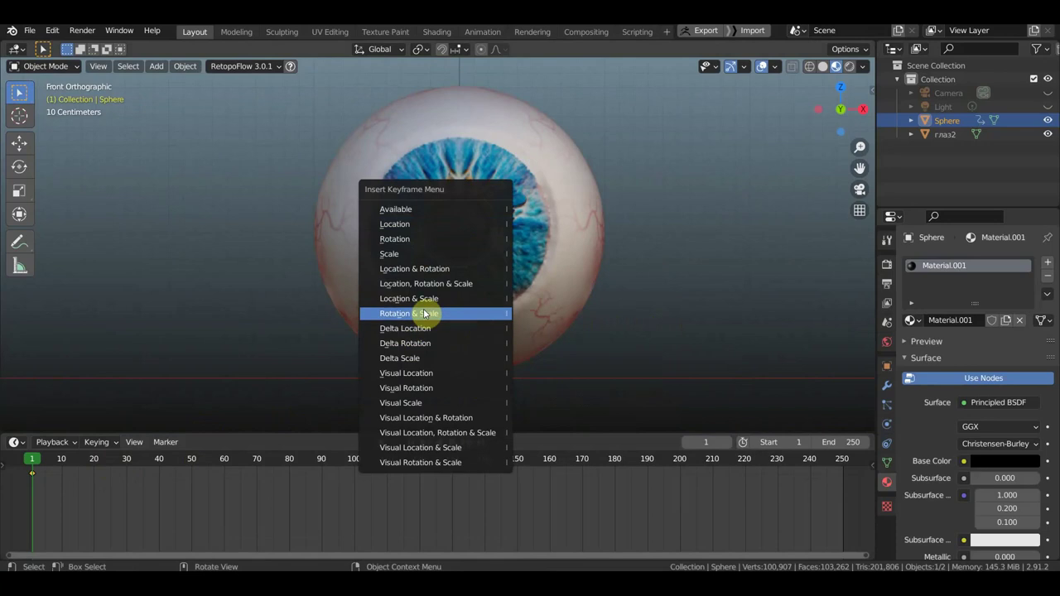
click(425, 300)
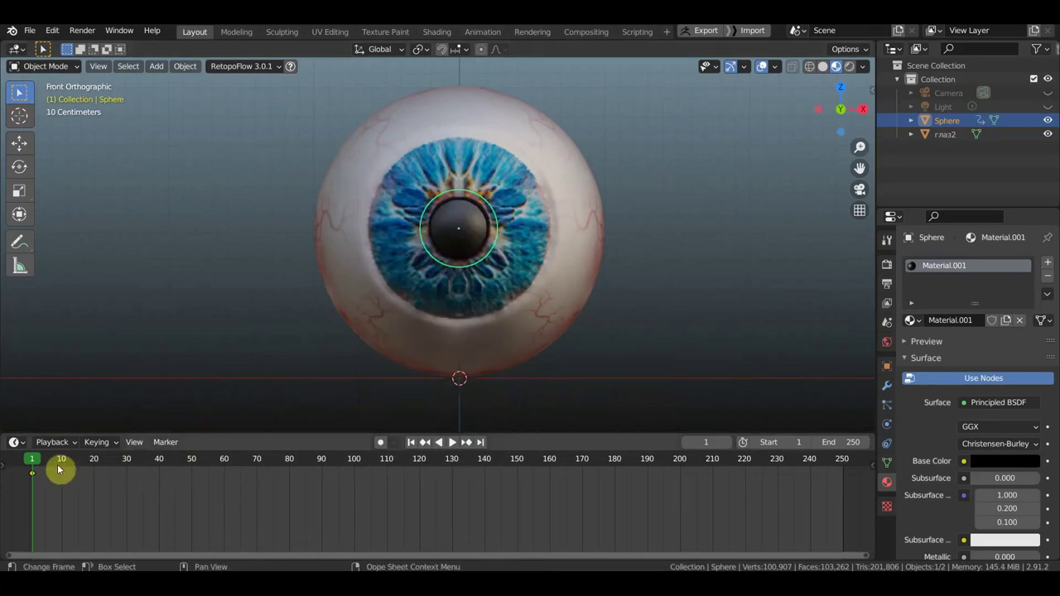
At frame 30, scale the pupil to about 1.25, keyframe Location & Scale, set End to 30, and play.
drag(43, 460, 116, 465)
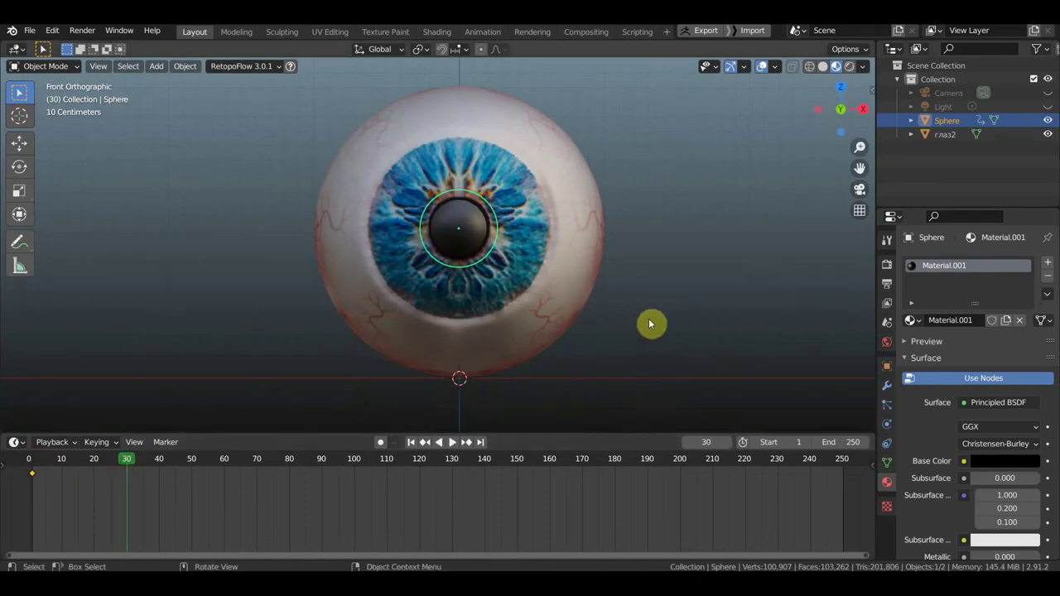
key(s)
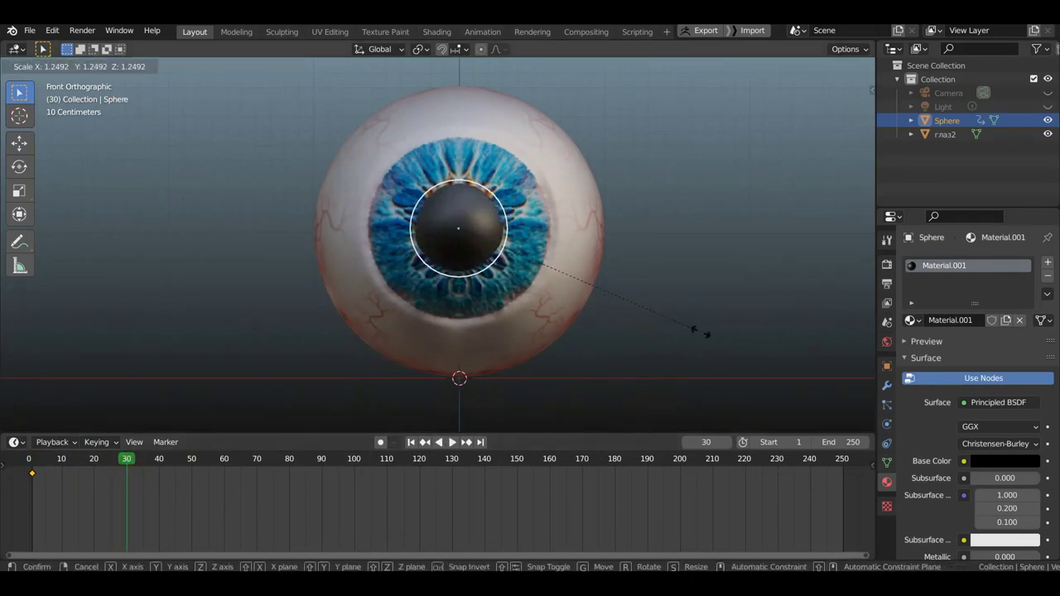
click(702, 333)
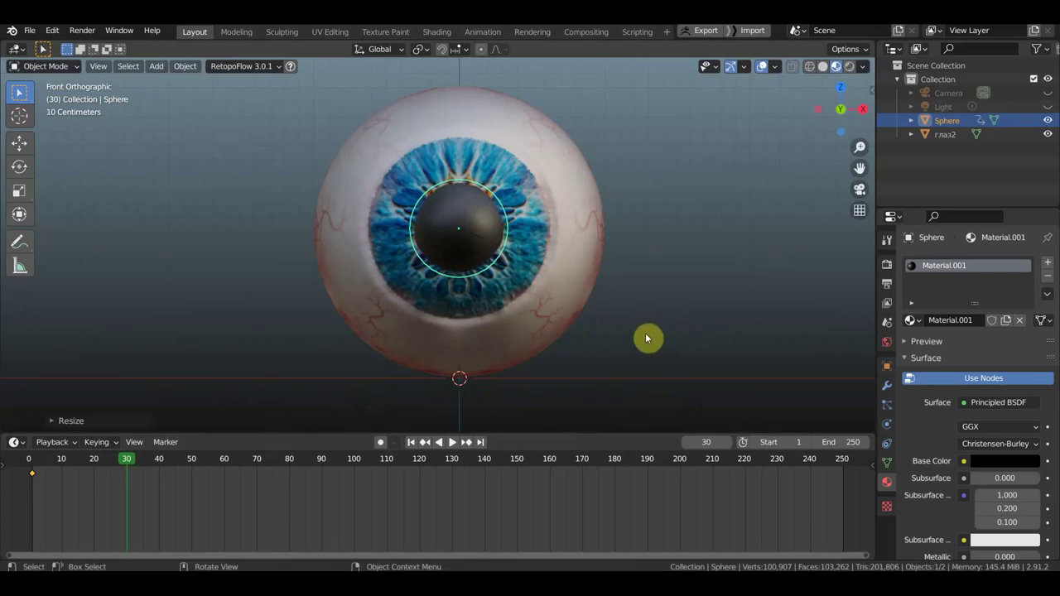
key(i)
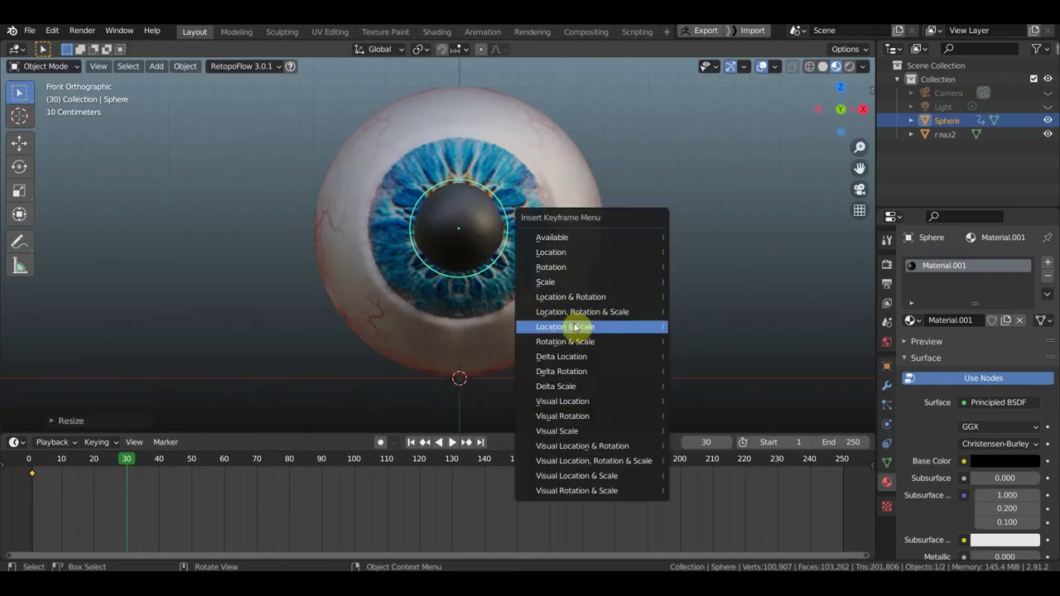
click(592, 326)
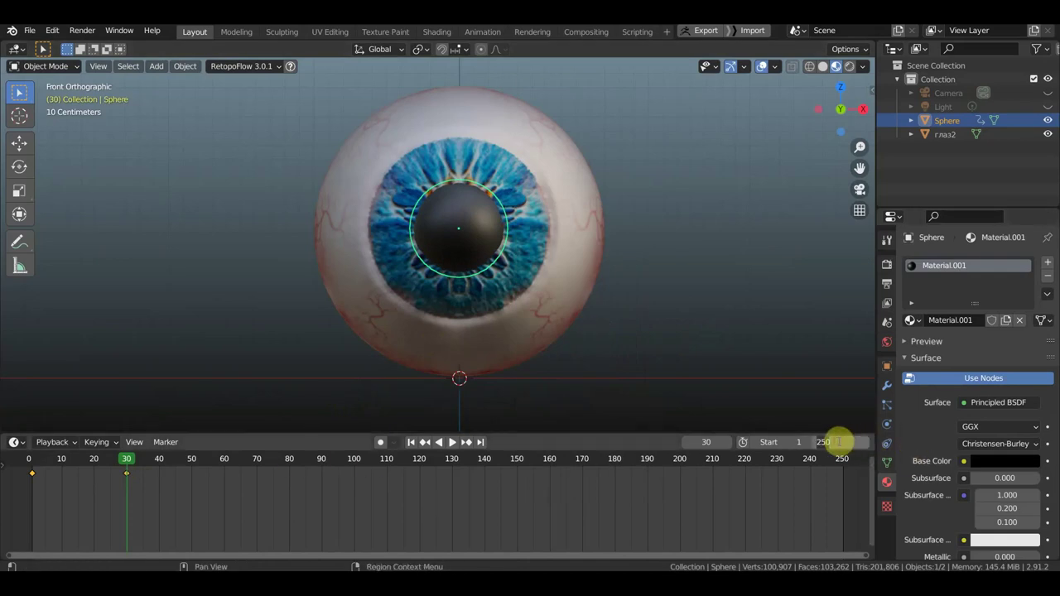
click(841, 442)
text(30)
key(Return)
key(space)
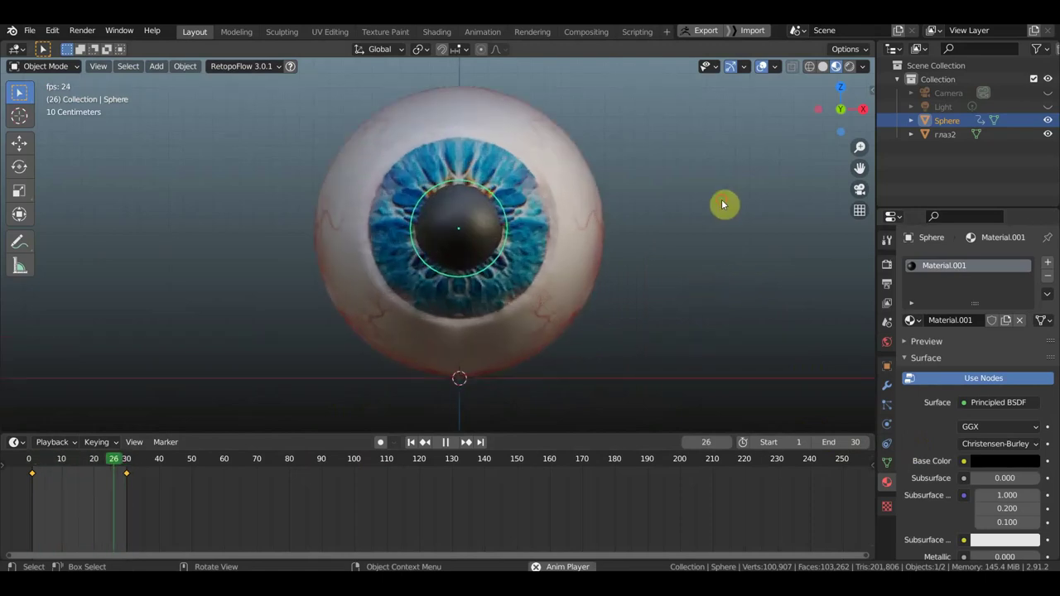
Stop playback and flatten the pupil sphere to 0.395 along one axis with the Transform gizmo.
click(722, 237)
mouse_move(722, 238)
middle_down()
mouse_move(777, 257)
mouse_move(856, 253)
middle_up()
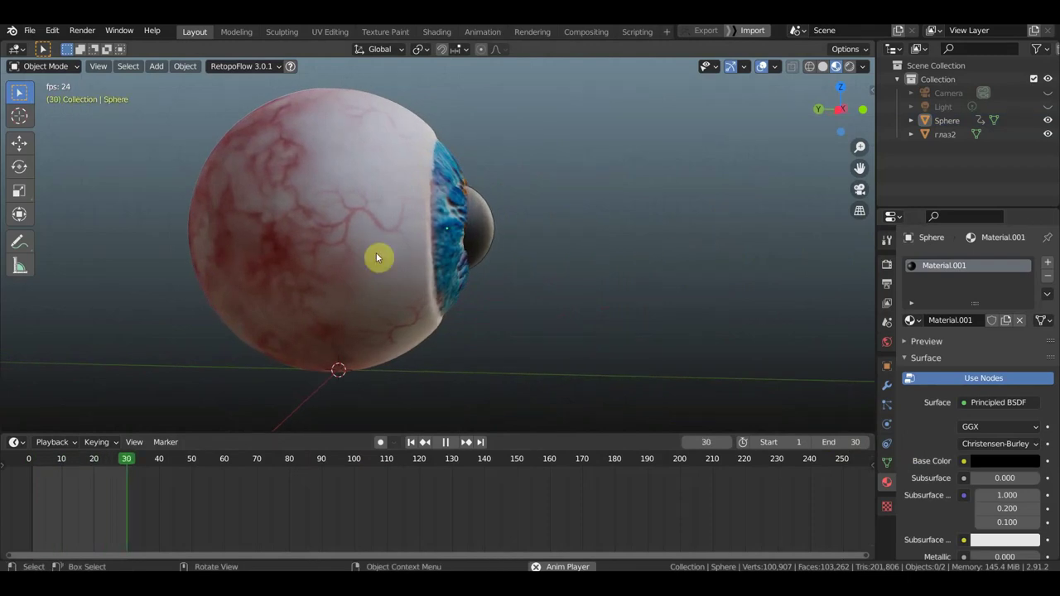
scroll(480, 248, up, 4)
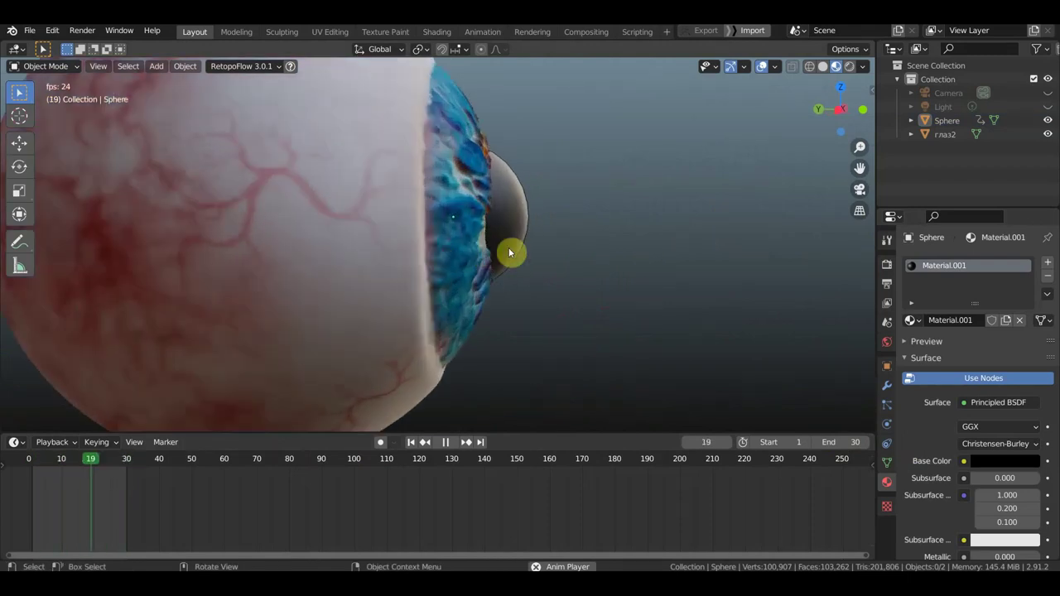
key(space)
click(503, 219)
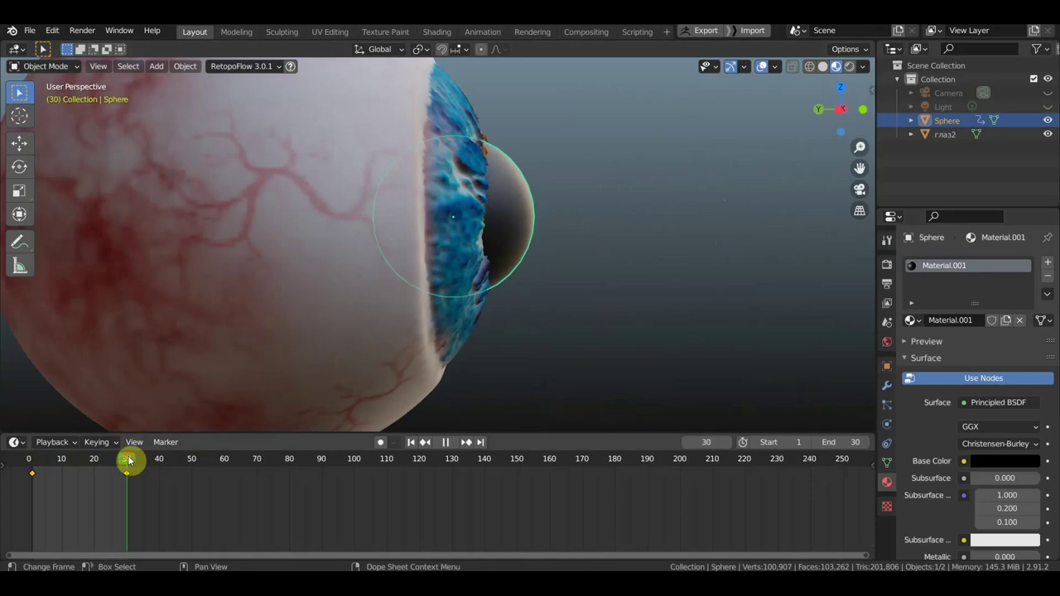
click(20, 144)
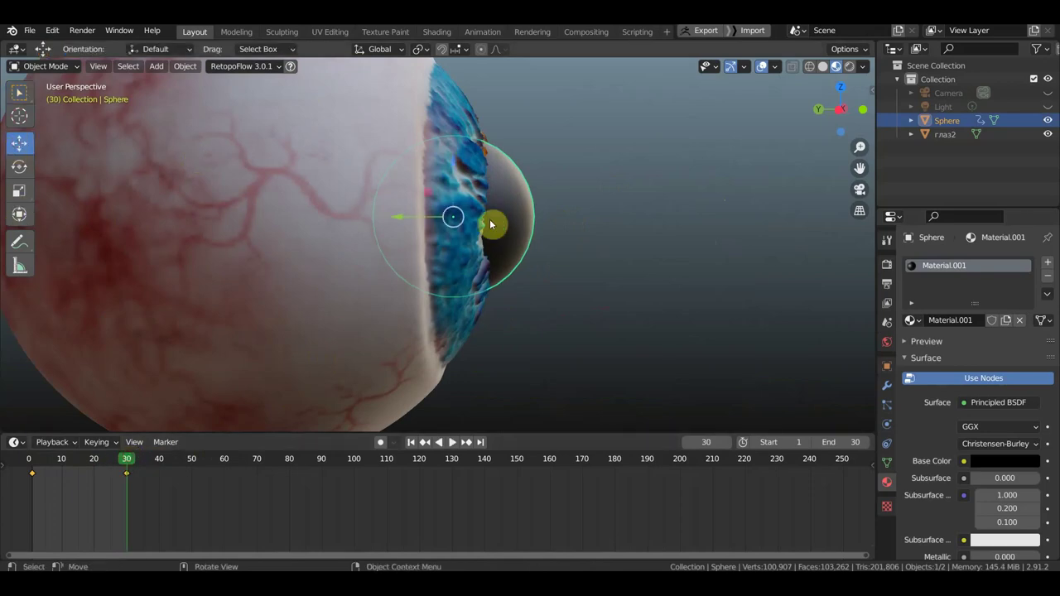
click(20, 215)
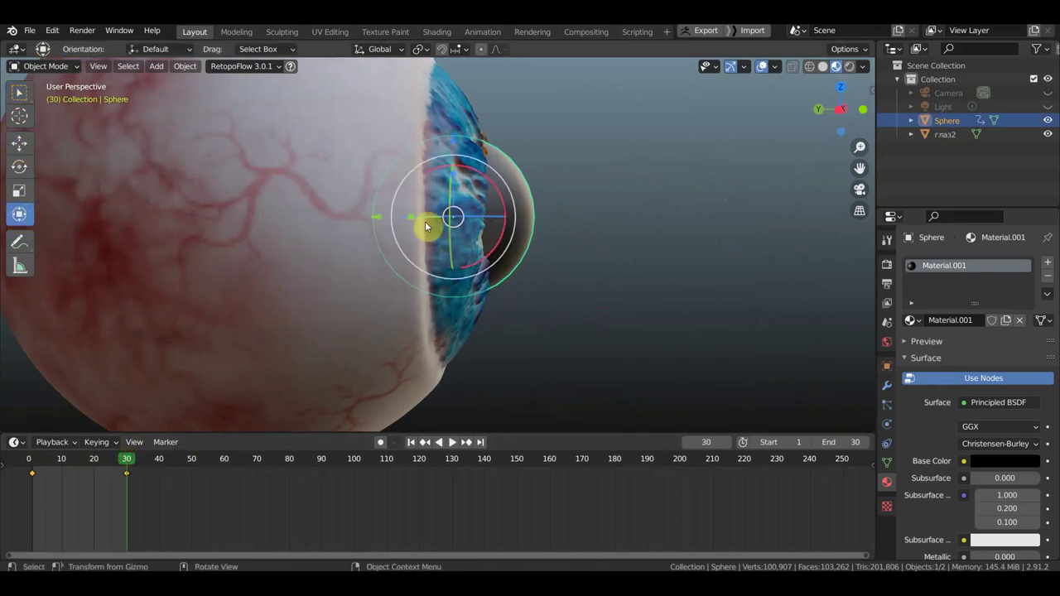
mouse_move(412, 222)
mouse_down()
mouse_move(430, 217)
mouse_move(383, 215)
mouse_move(406, 219)
mouse_up()
click(510, 269)
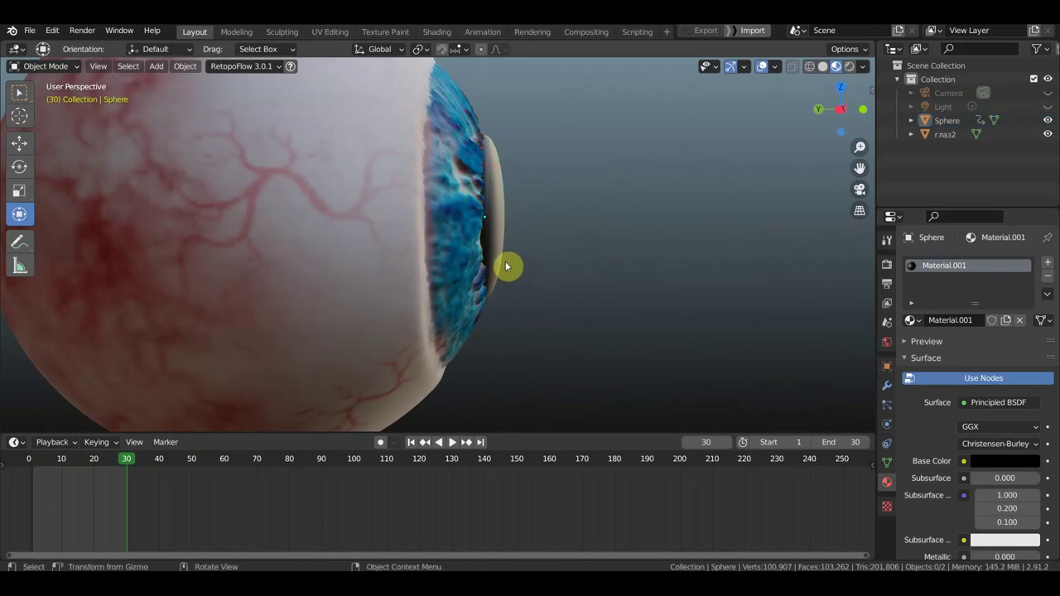
click(499, 251)
middle_drag(575, 279, 449, 279)
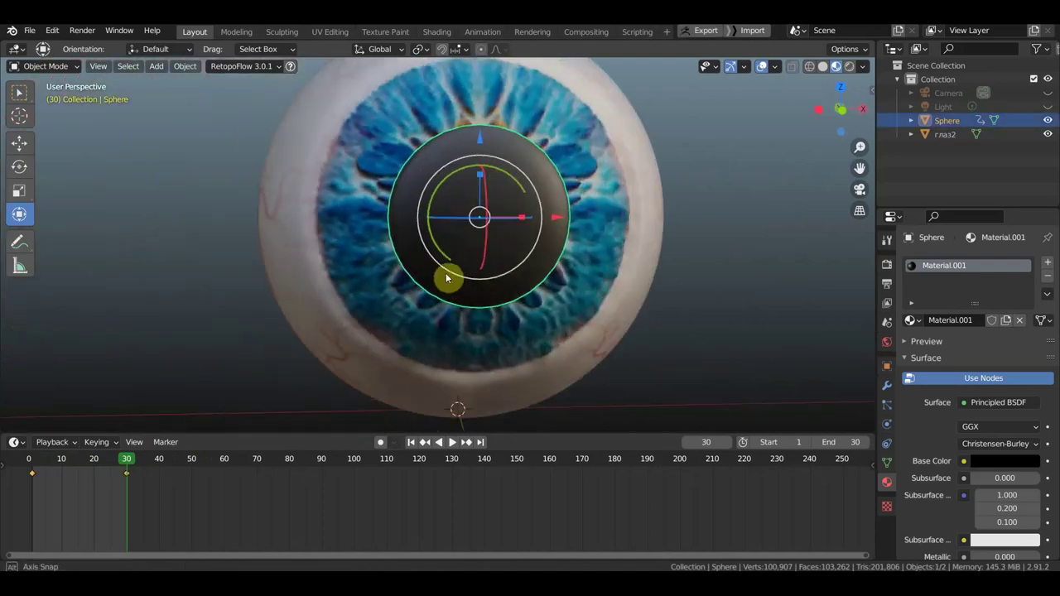
Keyframe the flattened pupil's Location & Scale at frame 30 and start playback.
key(i)
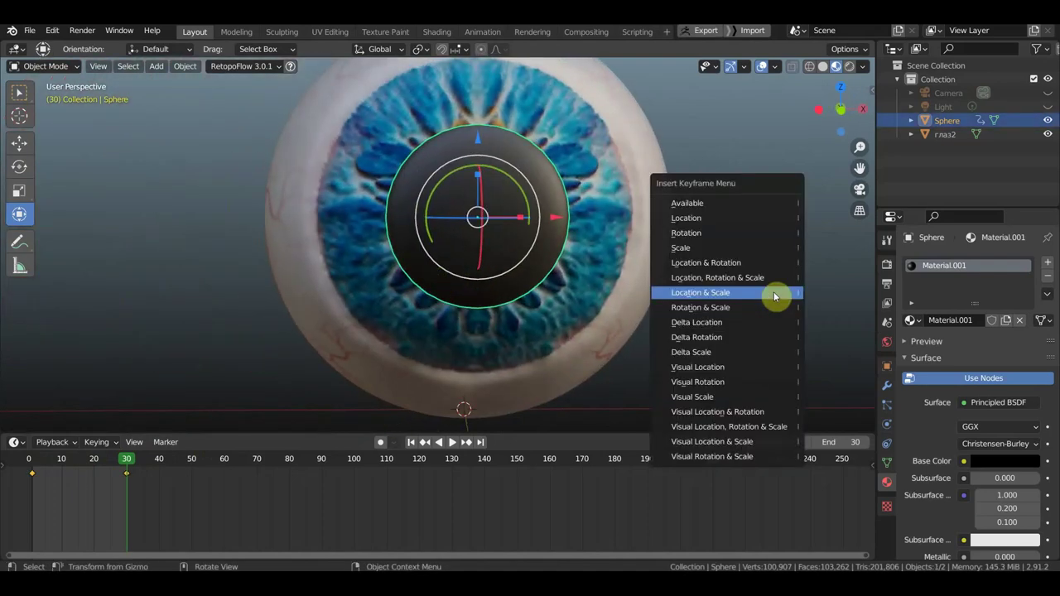
click(723, 299)
key(space)
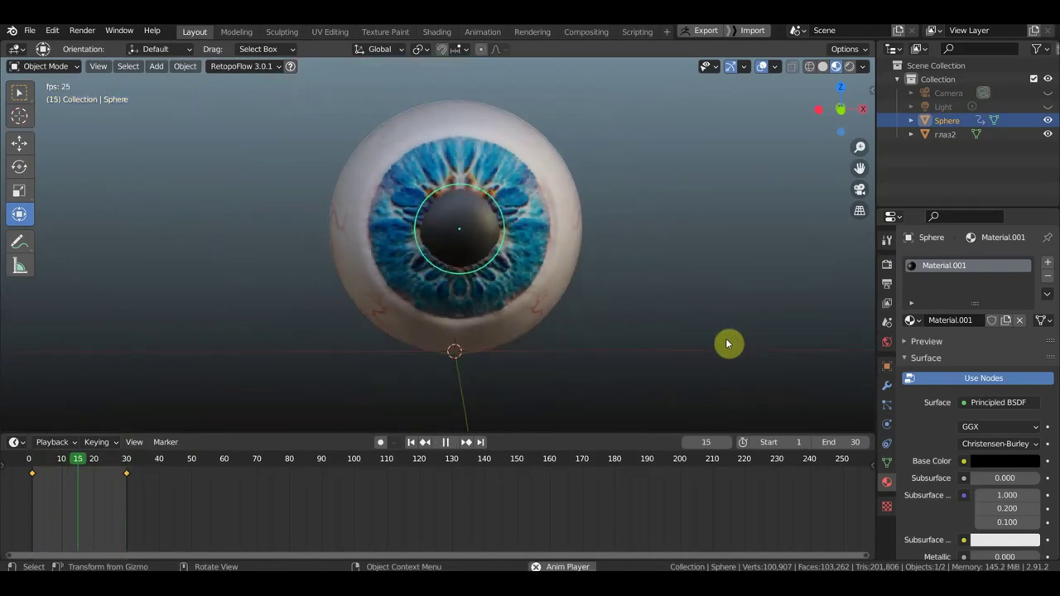
Orbit around the eye to review the dilation animation, stopping playback partway.
middle_drag(727, 343, 574, 346)
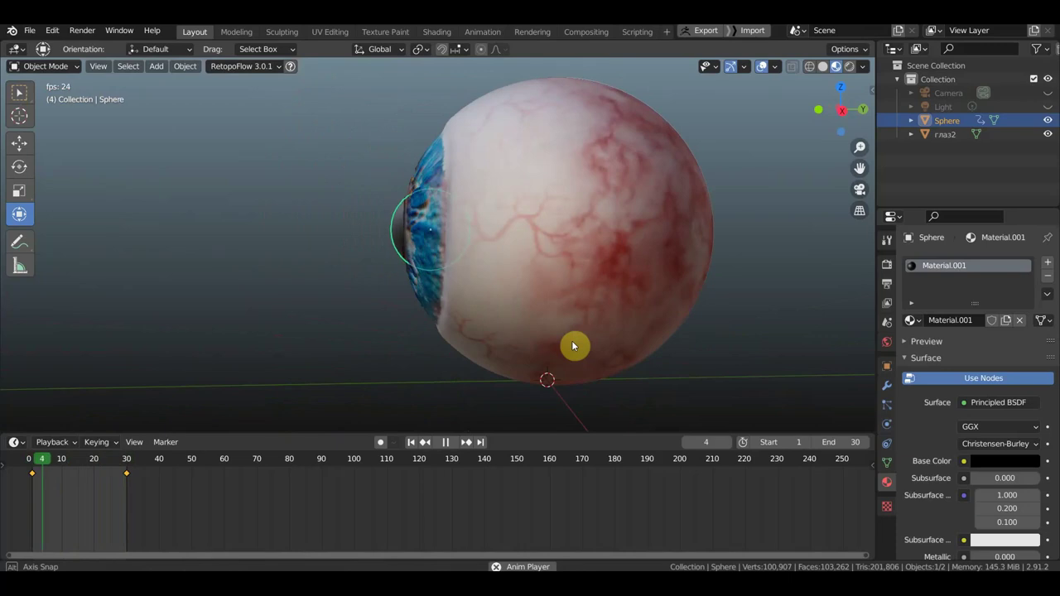
mouse_move(571, 347)
middle_down()
mouse_move(701, 348)
mouse_move(748, 334)
middle_up()
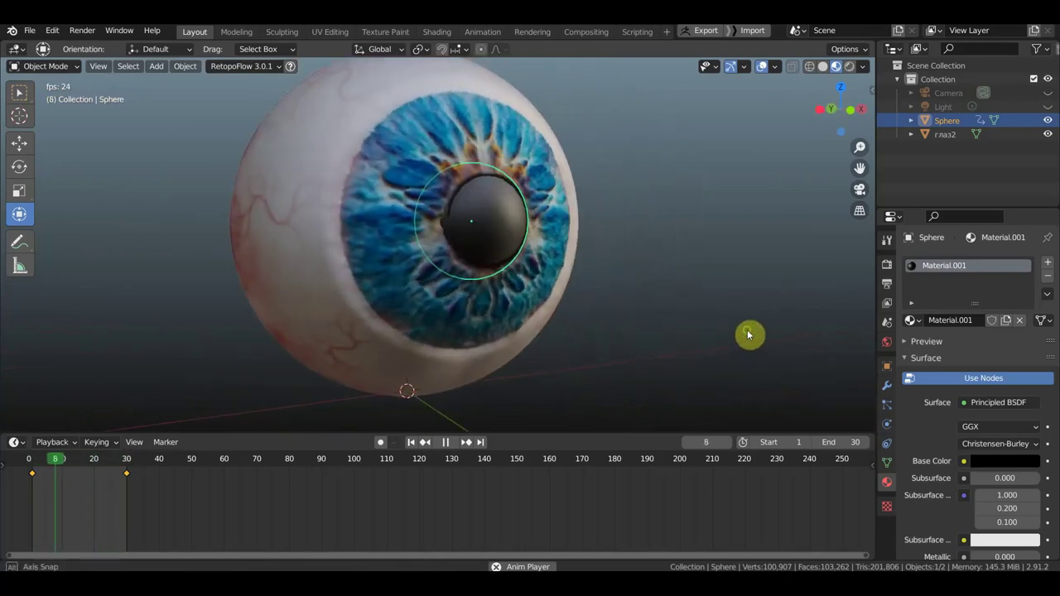
key(space)
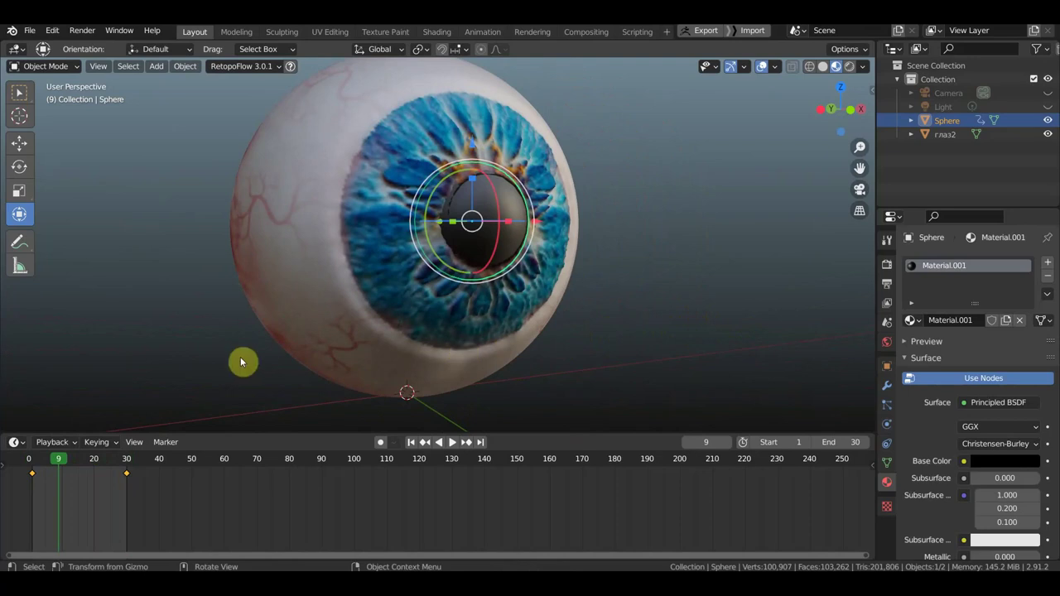
middle_drag(306, 342, 300, 338)
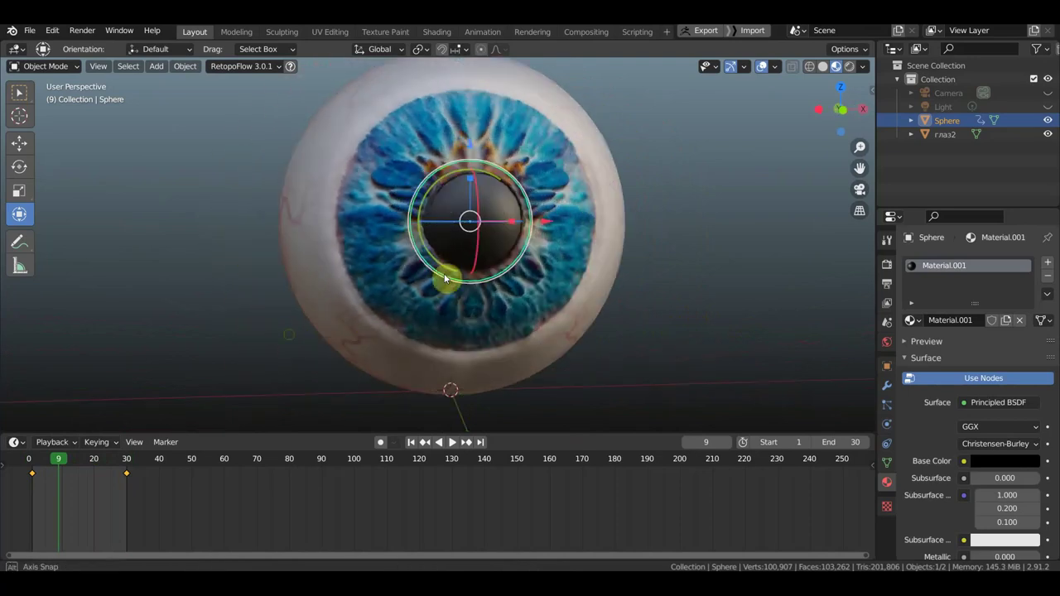
mouse_move(708, 239)
middle_down()
mouse_move(587, 260)
mouse_move(608, 256)
middle_up()
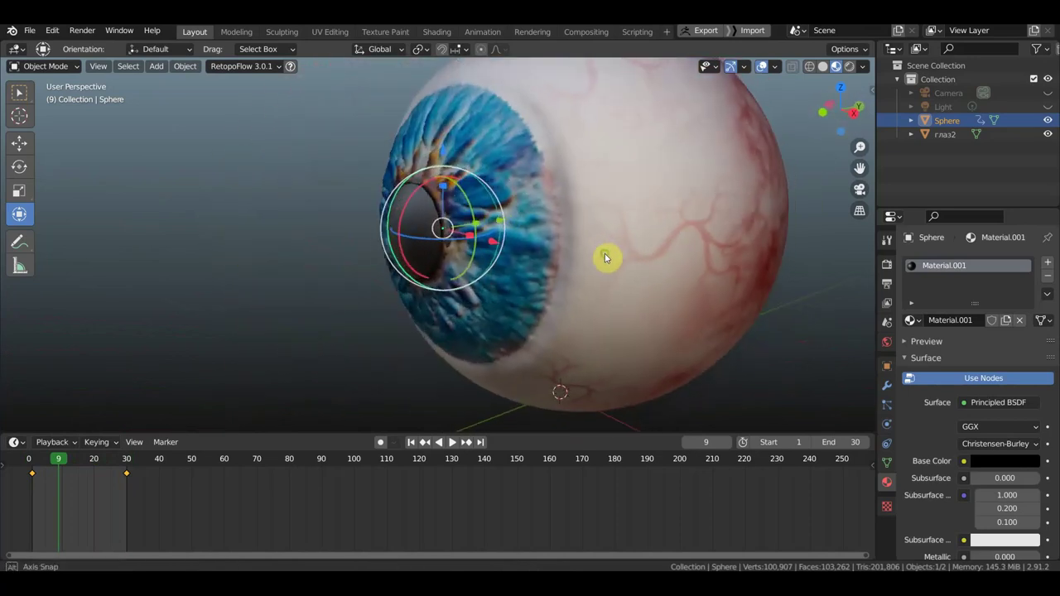